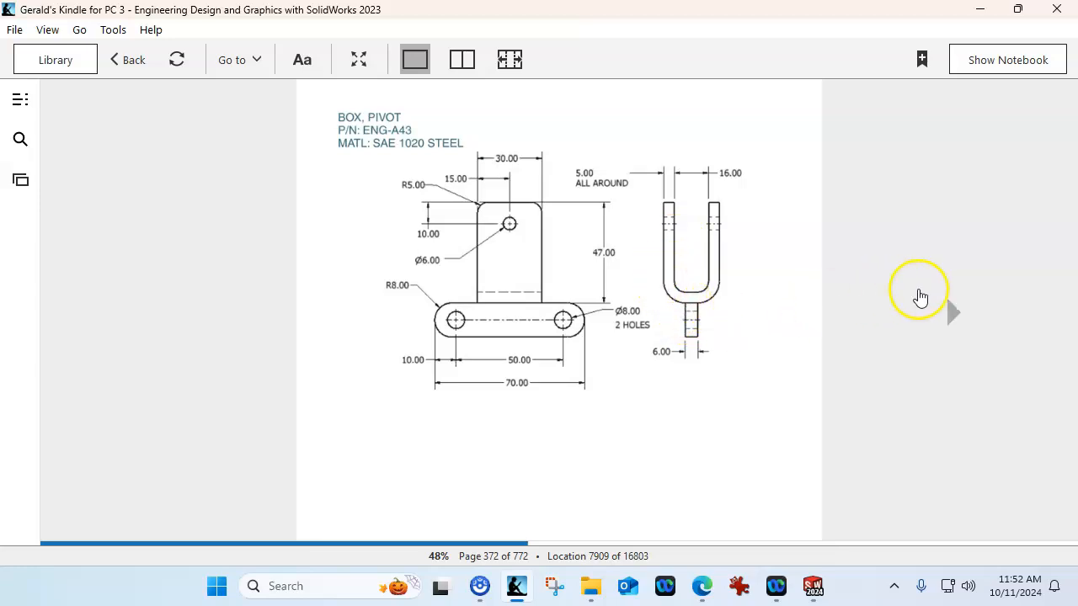
# Page through the Figure P5-14 part drawings to the parts list, and return to the Box, Pivot drawing.
pyautogui.click(952, 312)
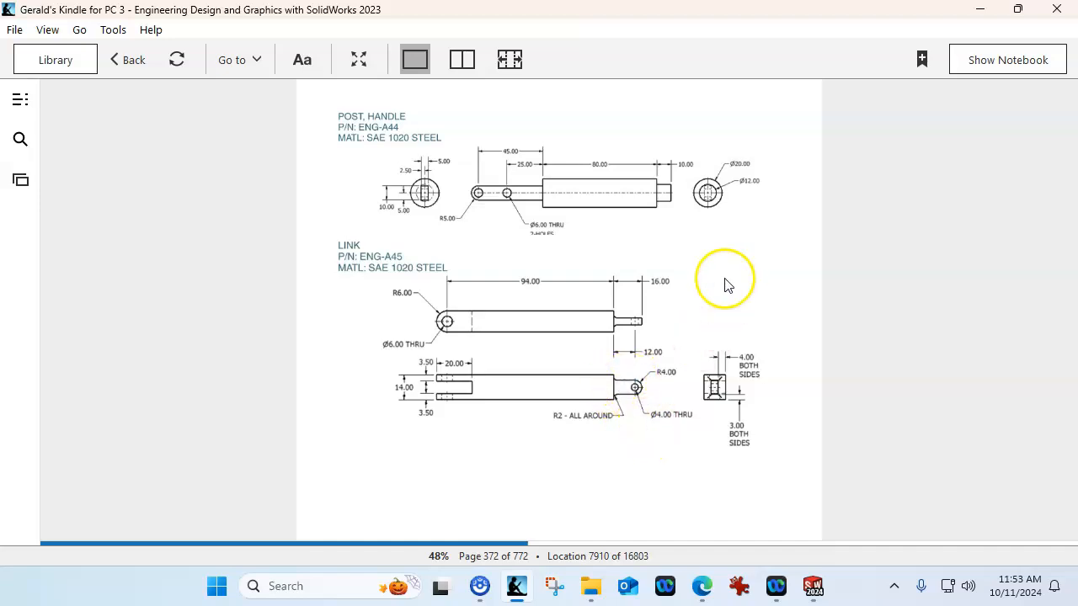
pyautogui.click(950, 311)
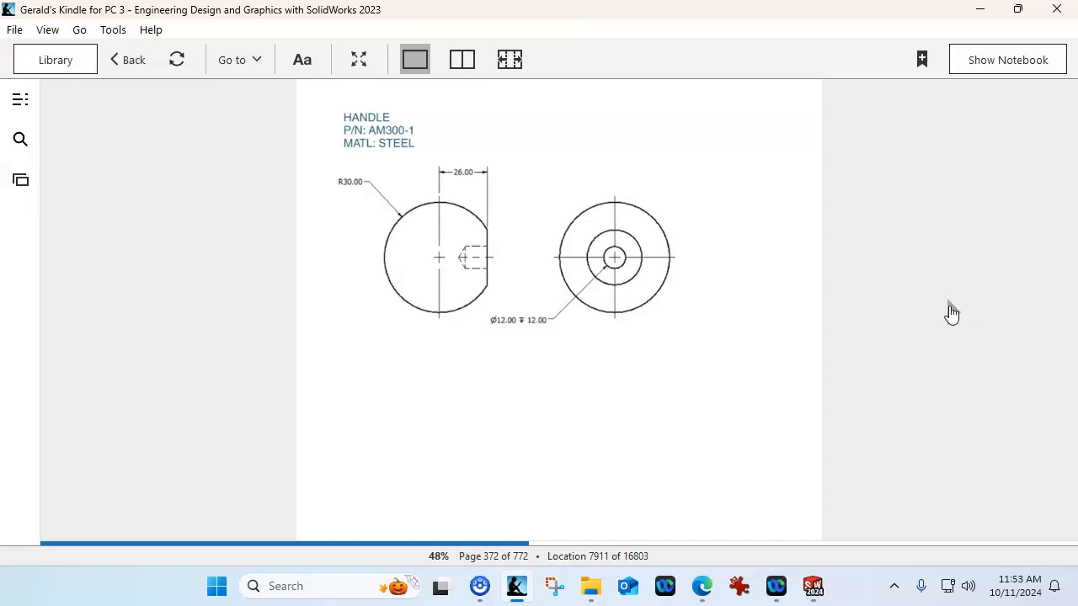
pyautogui.click(950, 311)
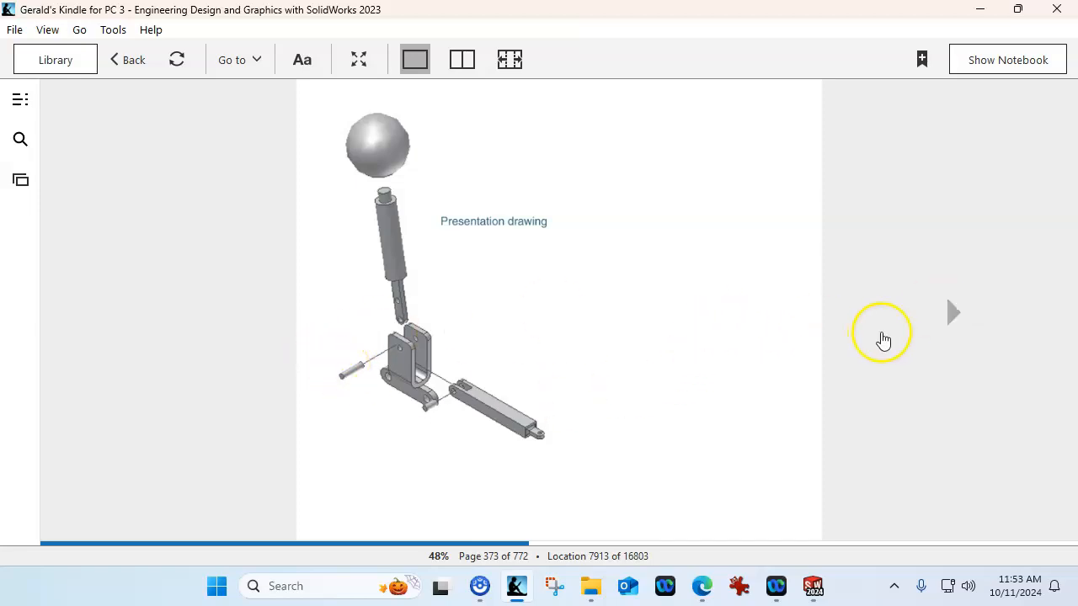
pyautogui.click(949, 312)
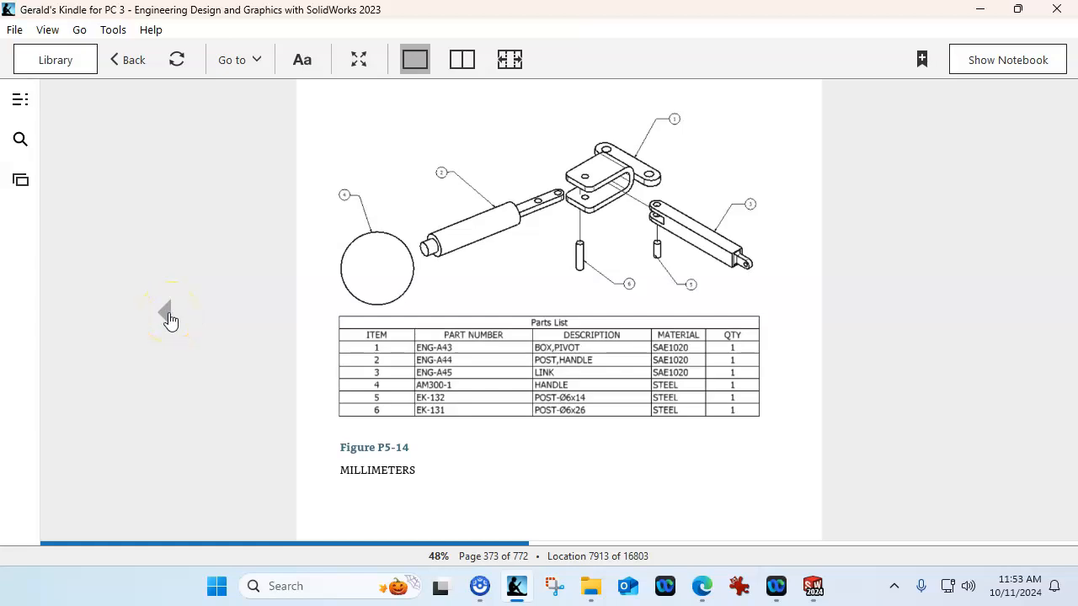
pyautogui.click(168, 319)
pyautogui.click(169, 318)
pyautogui.click(168, 318)
pyautogui.click(169, 318)
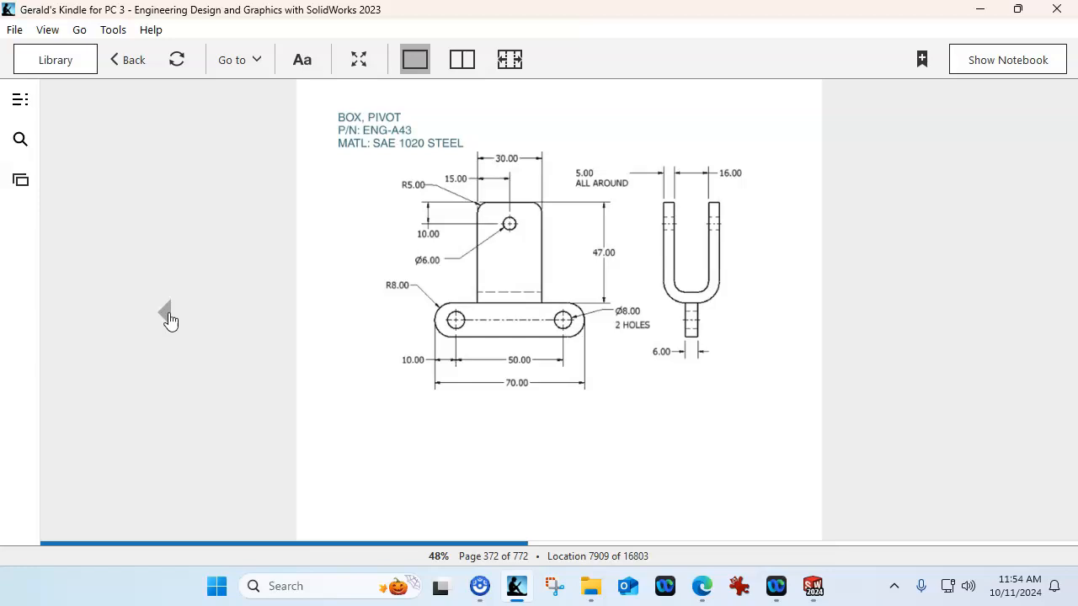
# Switch to SOLIDWORKS and create a new part document.
pyautogui.moveTo(581, 12); pyautogui.dragTo(1077, 145)
pyautogui.click(810, 585)
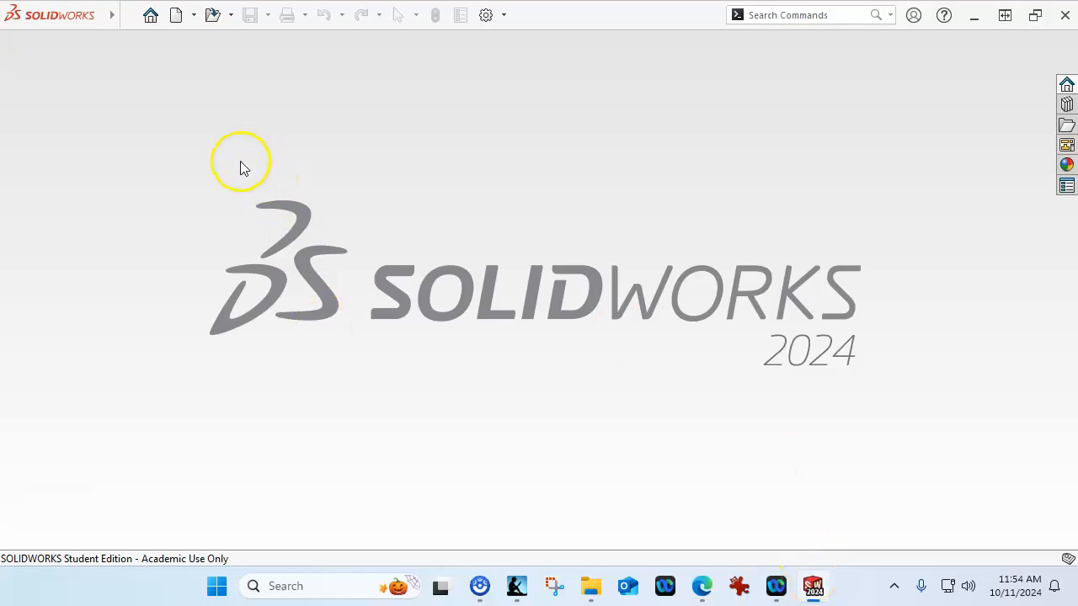
pyautogui.click(175, 15)
pyautogui.doubleClick(301, 107)
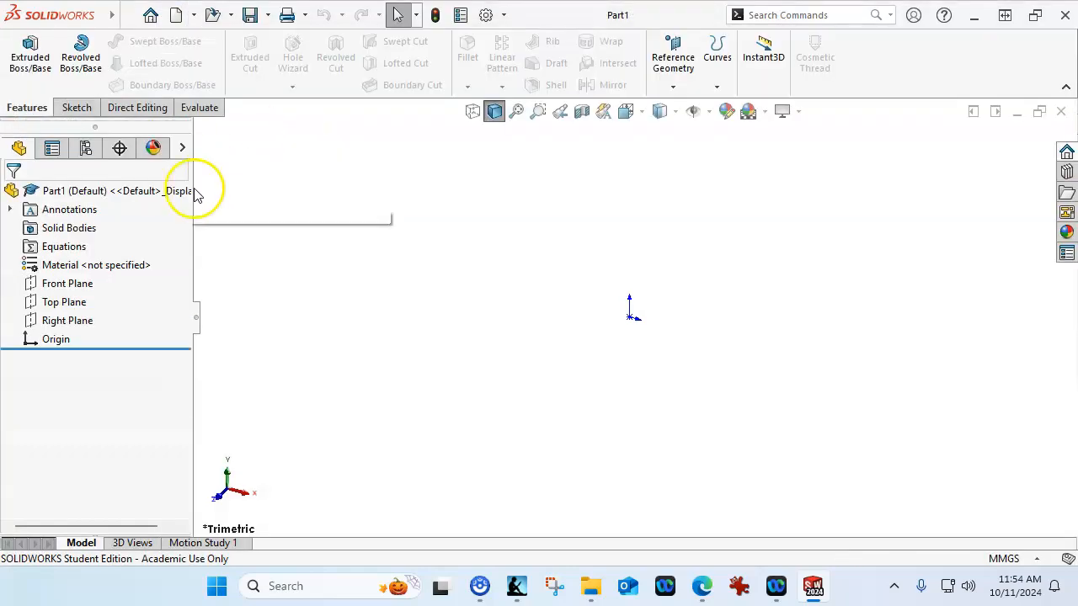
# Start a new sketch on the Front Plane.
pyautogui.moveTo(68, 286)
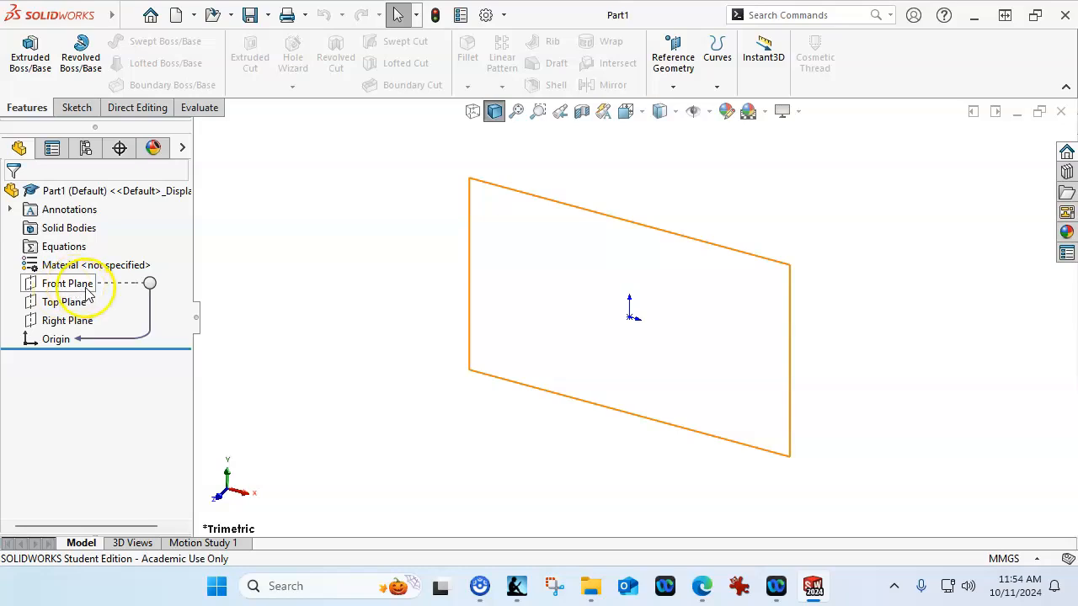
pyautogui.click(88, 290)
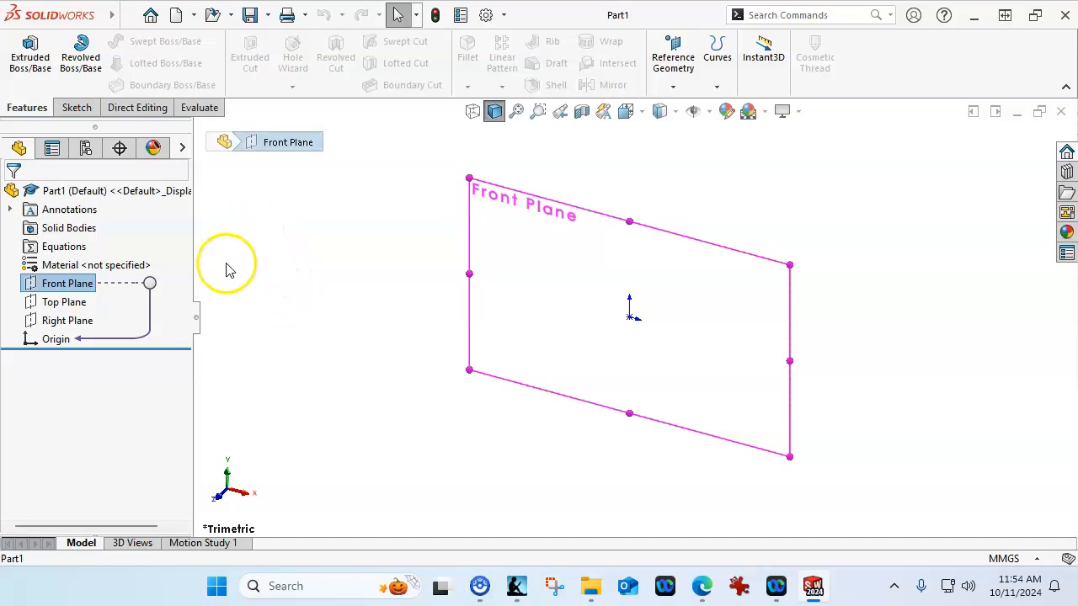
pyautogui.click(83, 288)
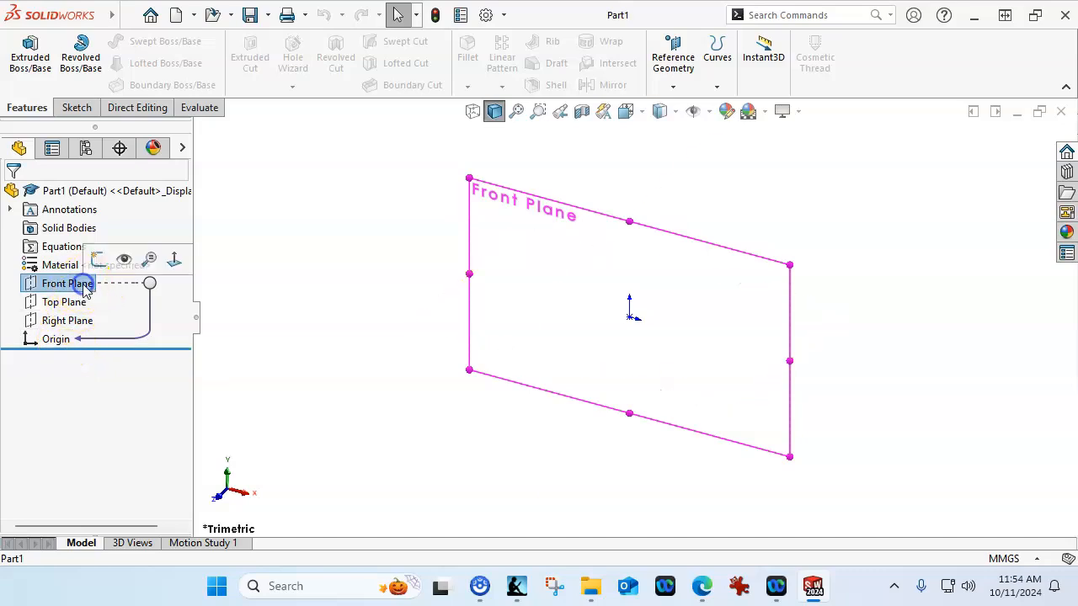
pyautogui.click(162, 294)
pyautogui.click(85, 287)
pyautogui.click(84, 265)
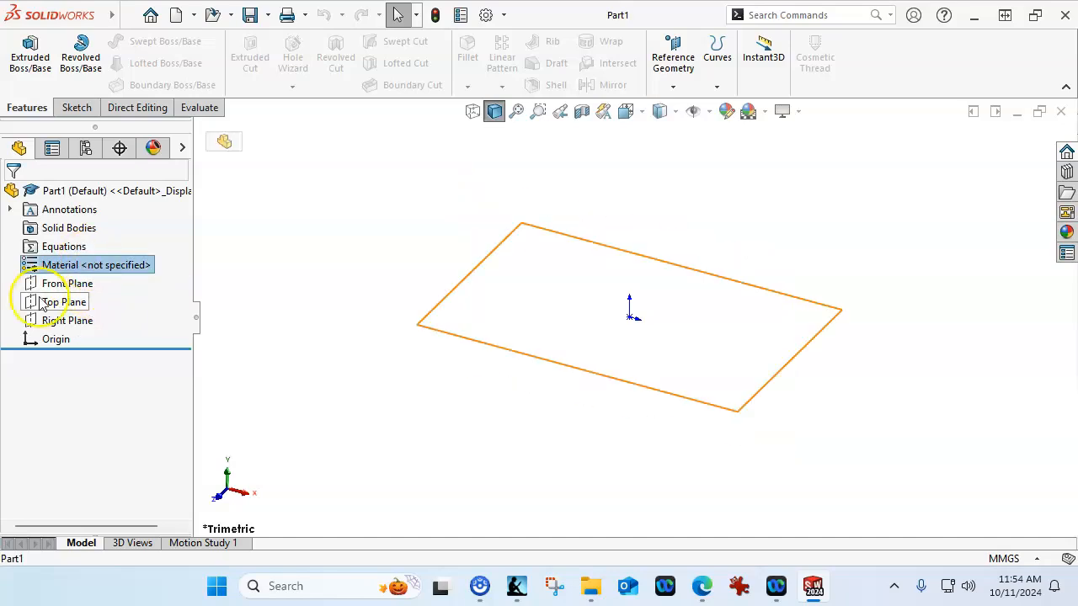
pyautogui.click(51, 283)
pyautogui.click(54, 256)
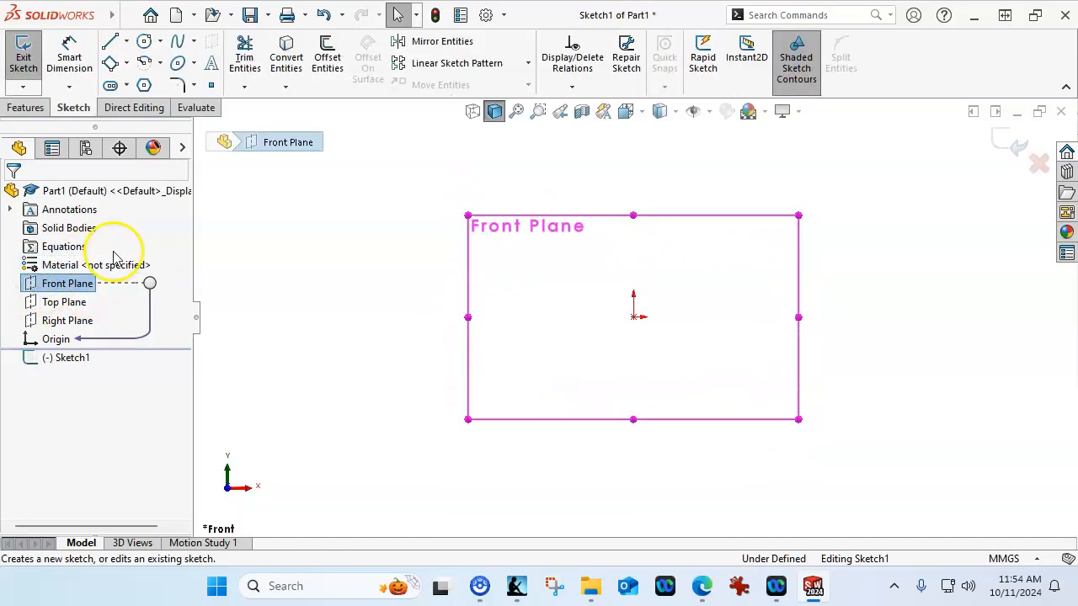
# Sketch a horizontal centerpoint straight slot centred on the origin, with about 139 mm between its arc centres.
pyautogui.click(127, 85)
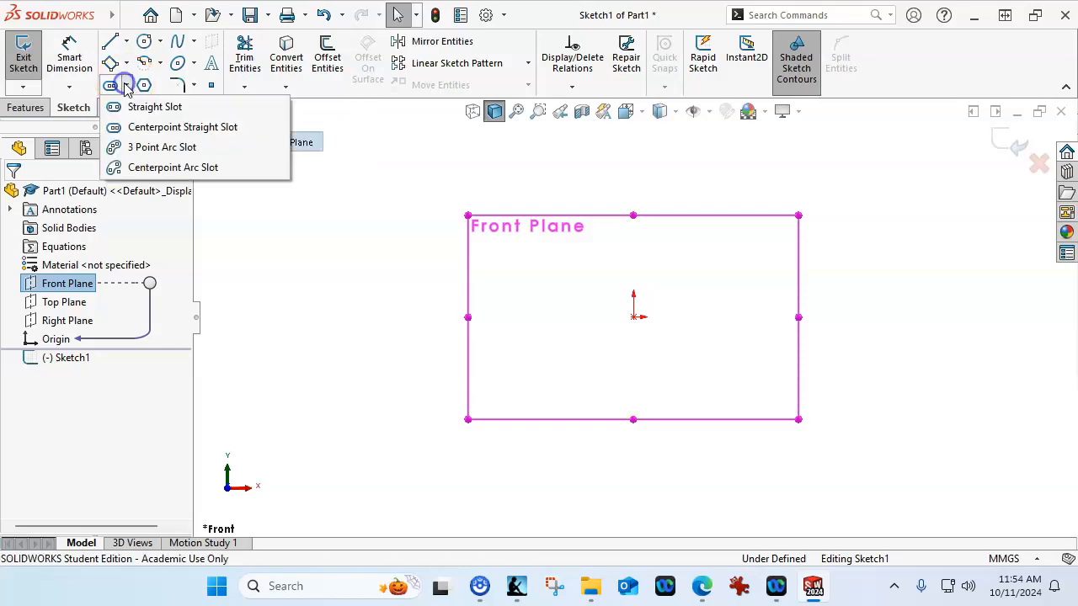
pyautogui.click(121, 128)
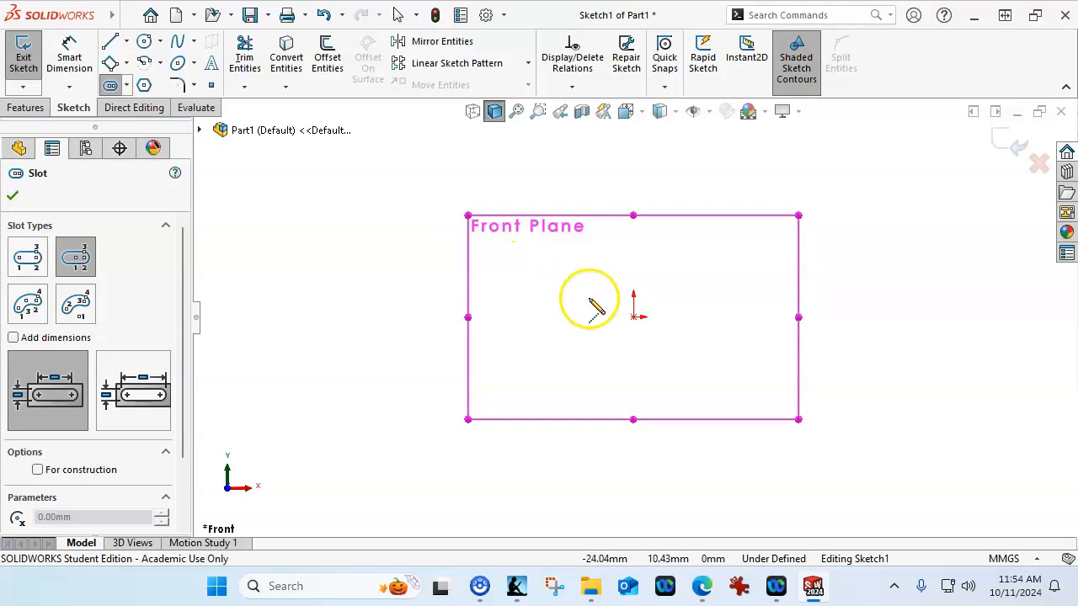
pyautogui.click(633, 317)
pyautogui.click(762, 317)
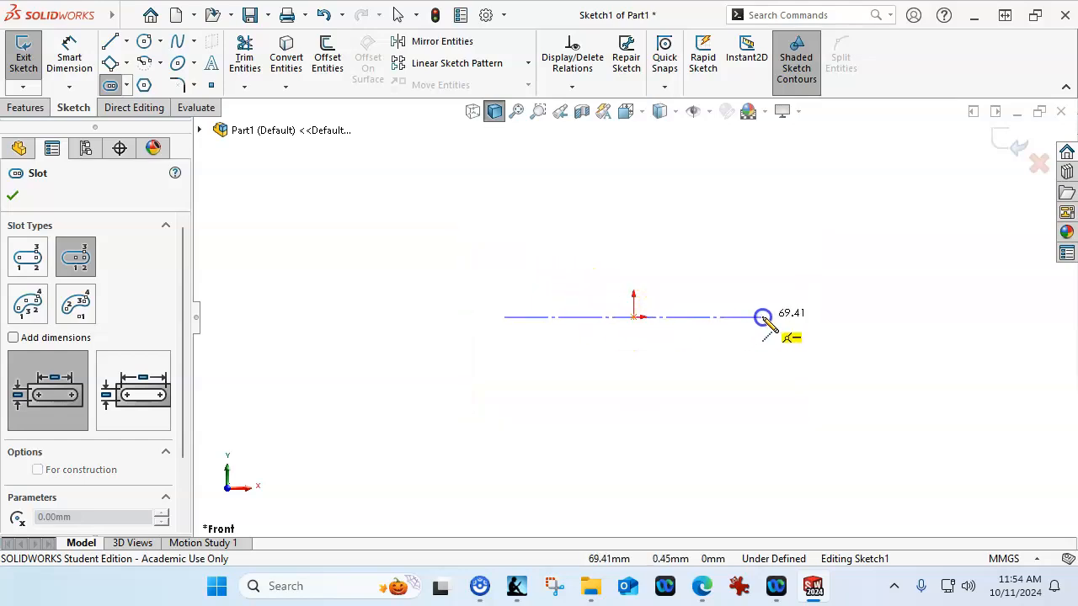
pyautogui.click(768, 296)
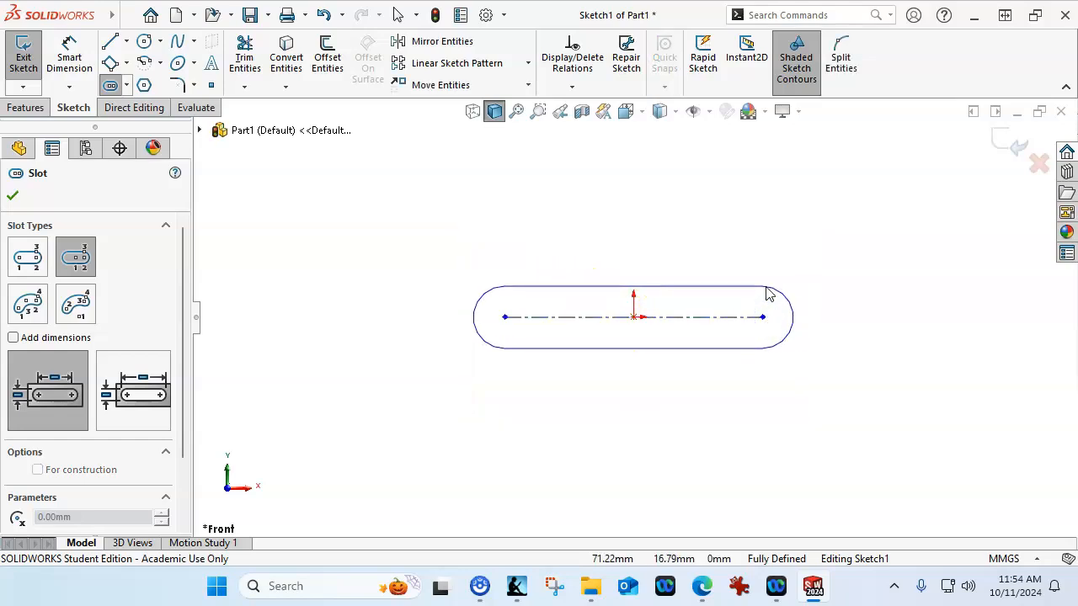
pyautogui.click(768, 294)
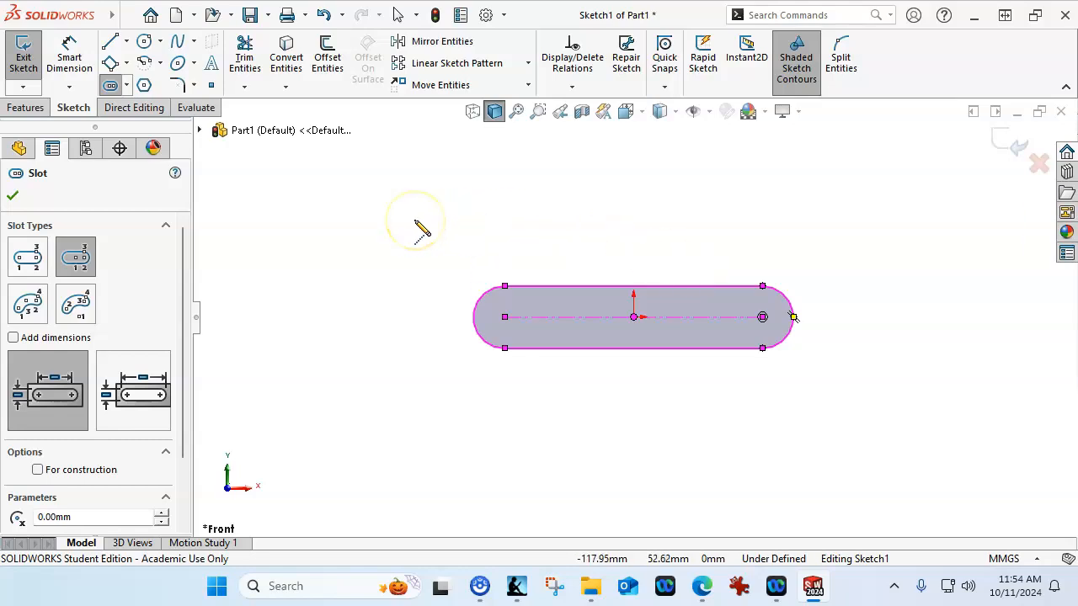
# Dimension the distance between the slot's arc centres as 50 mm.
pyautogui.click(71, 54)
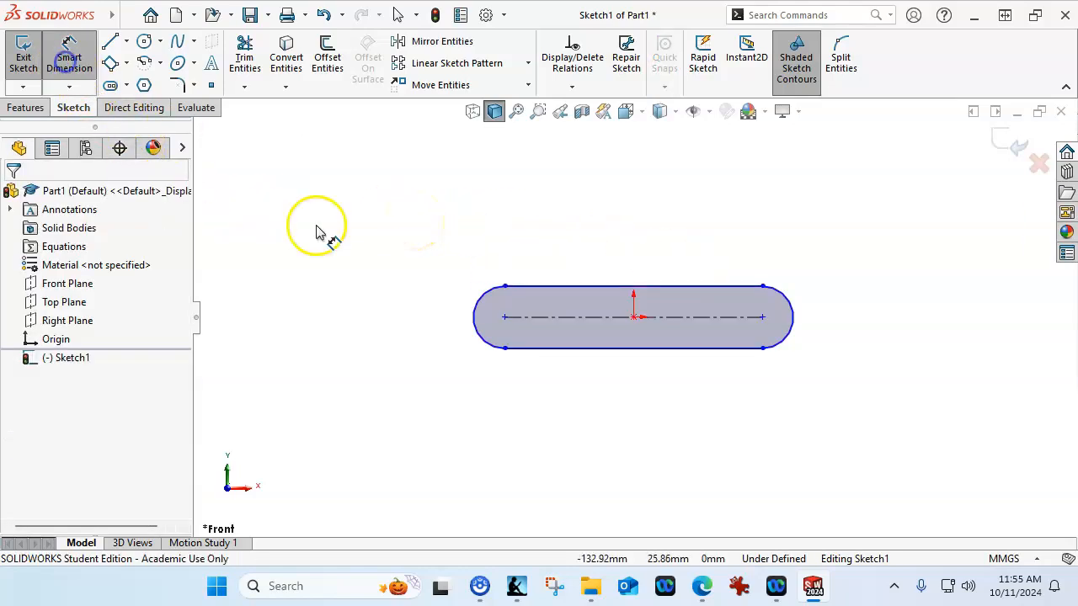
pyautogui.click(661, 320)
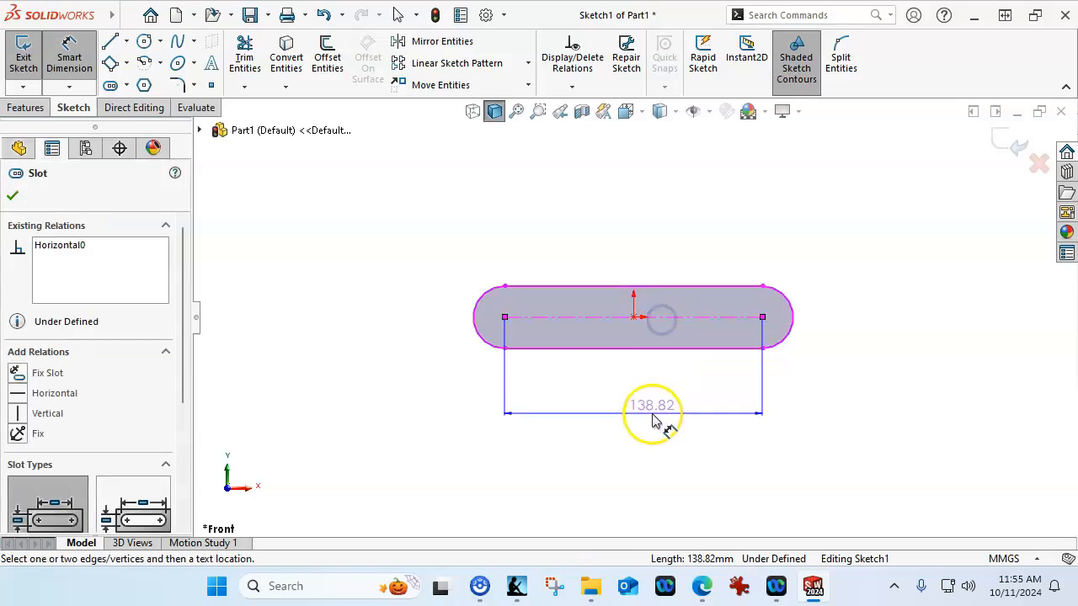
pyautogui.click(655, 421)
pyautogui.write('50')
pyautogui.press('Return')
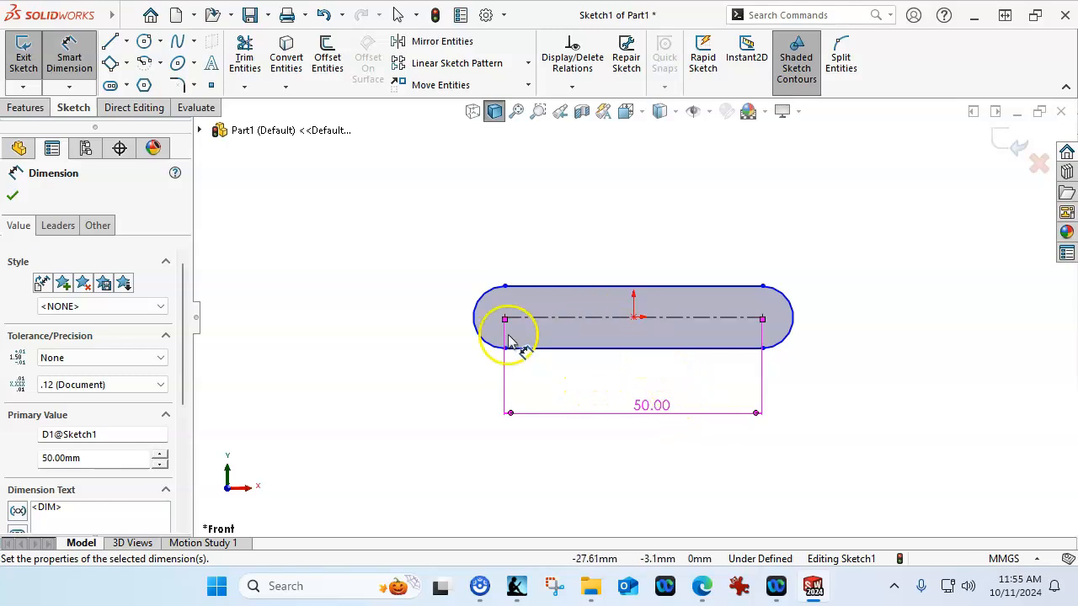
# Dimension the radius of the slot's rounded end as 8 mm.
pyautogui.click(484, 345)
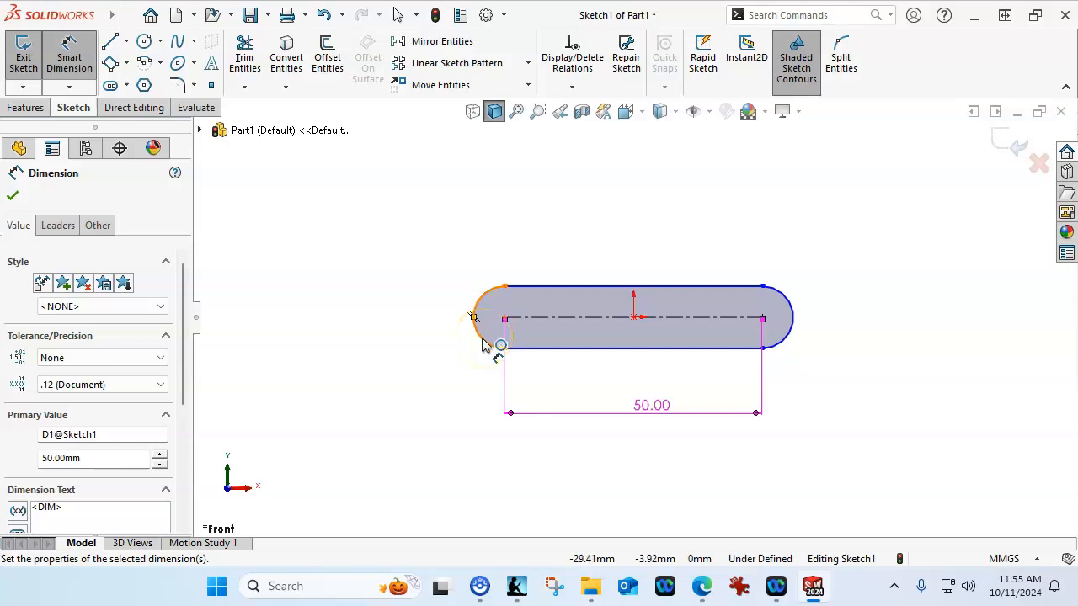
pyautogui.click(481, 344)
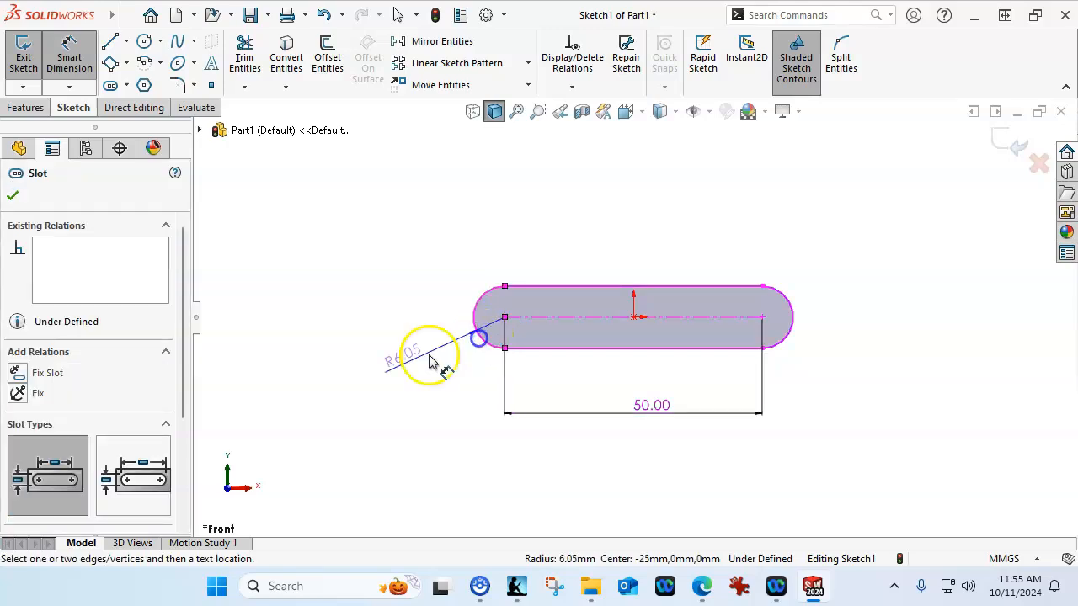
pyautogui.click(385, 382)
pyautogui.write('8')
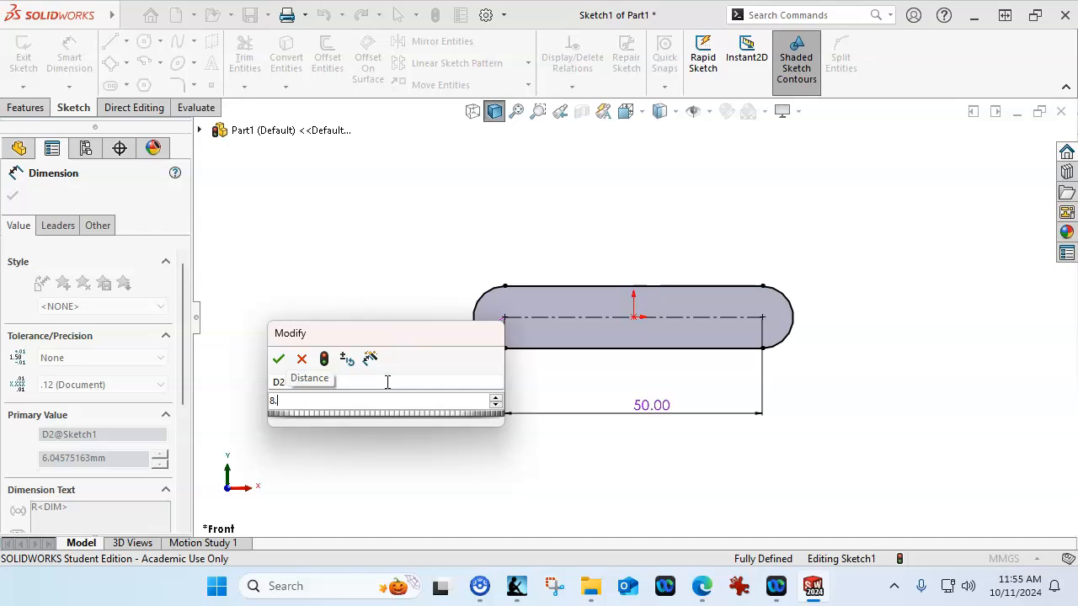
pyautogui.press('Return')
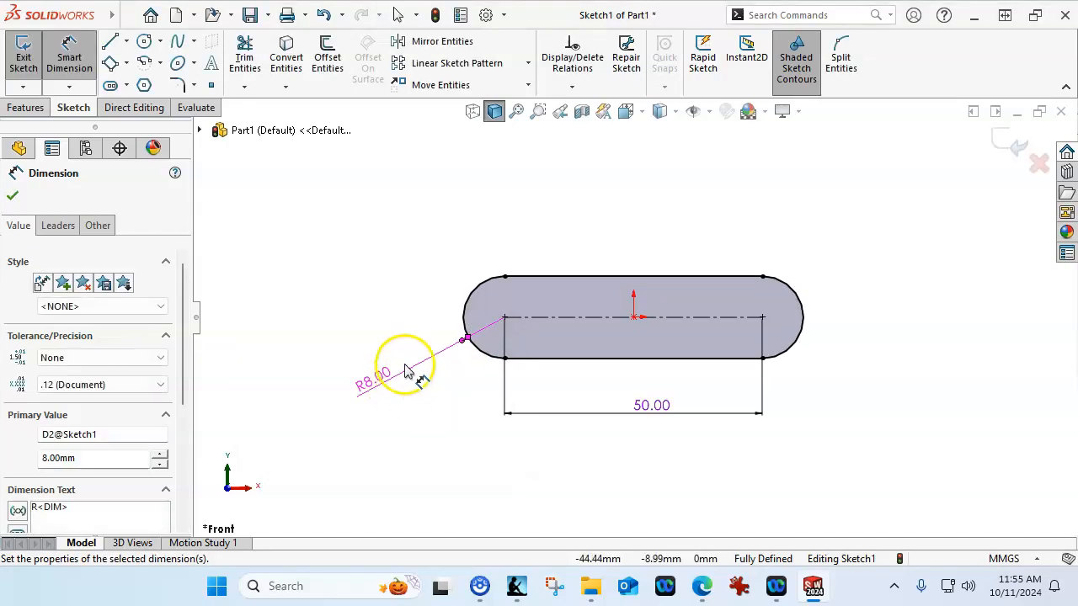
# Draw a circle at each of the slot's two arc centres, each roughly half the slot's width.
pyautogui.click(144, 41)
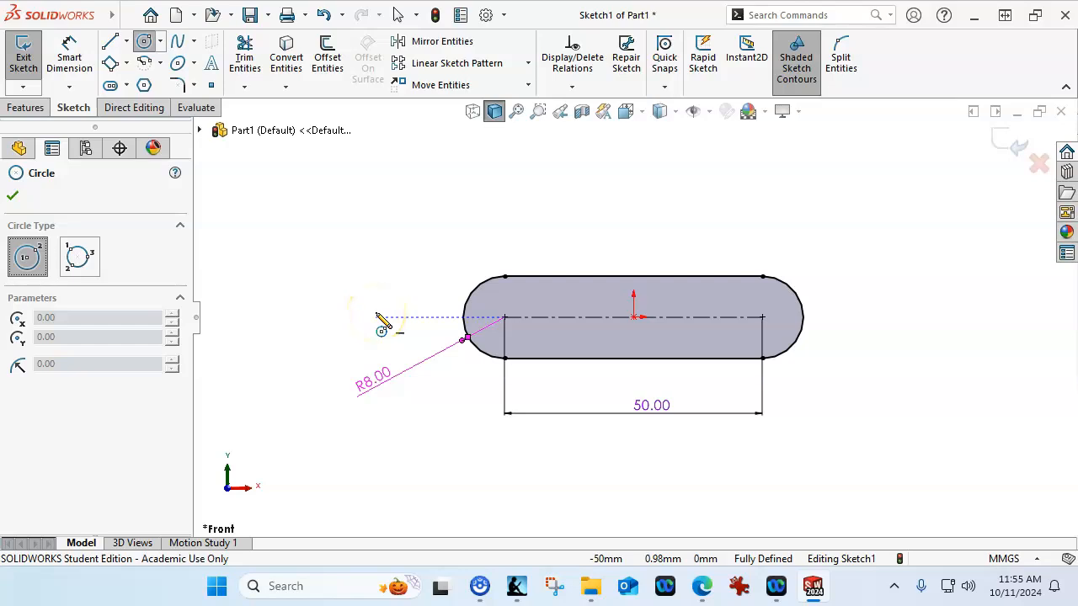
pyautogui.click(504, 317)
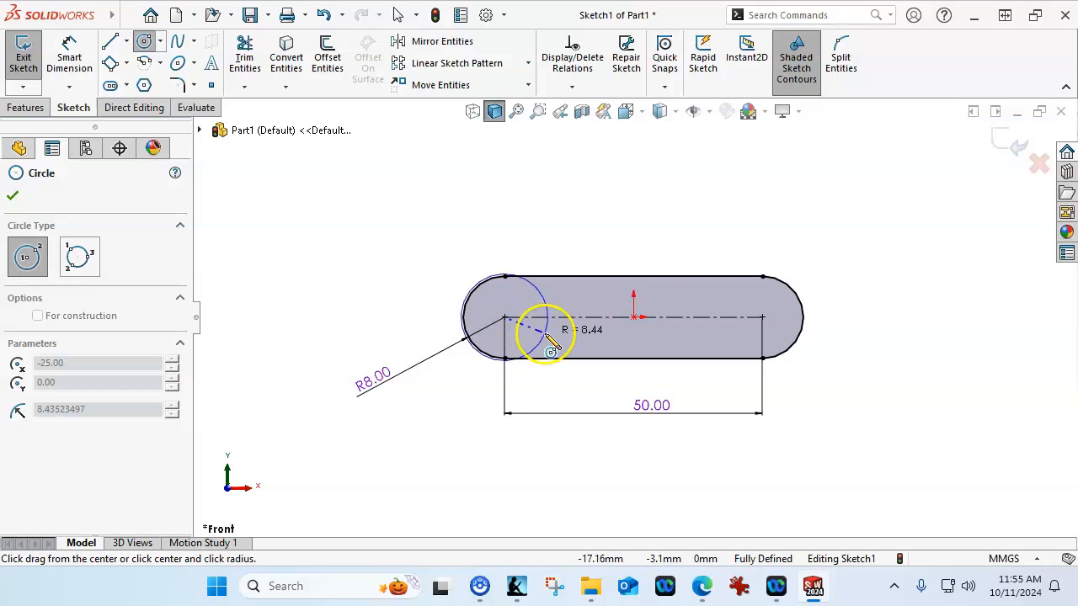
pyautogui.click(529, 345)
pyautogui.click(762, 317)
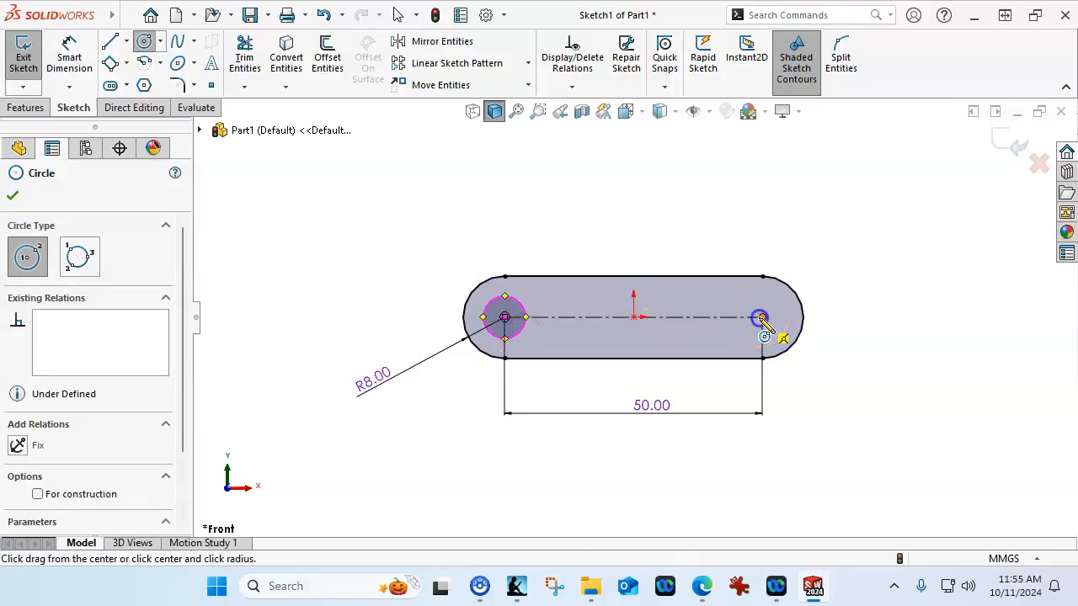
pyautogui.click(768, 339)
pyautogui.rightClick(905, 355)
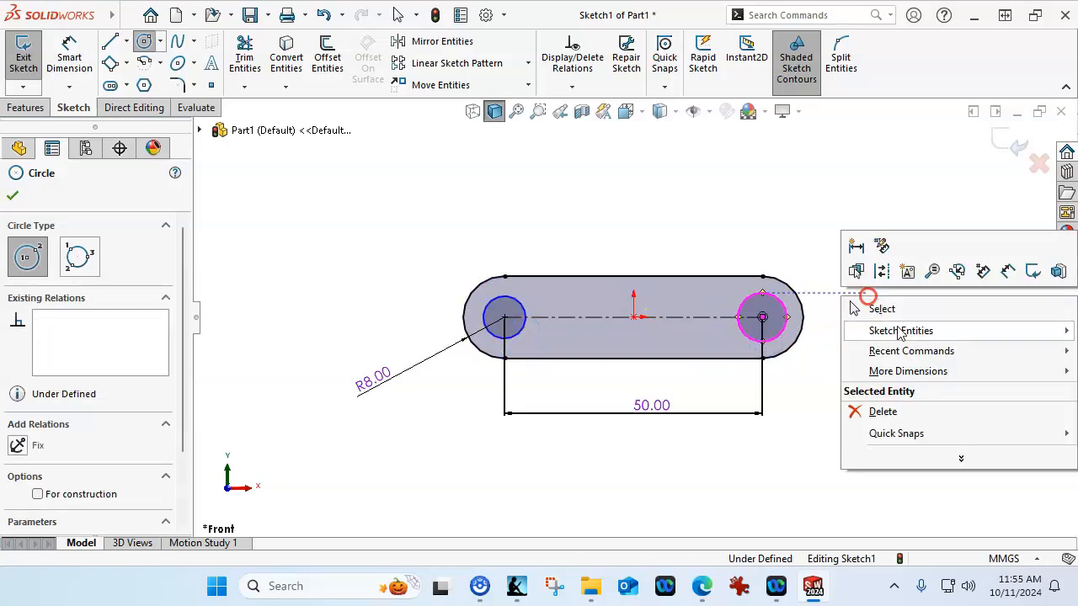
pyautogui.click(913, 309)
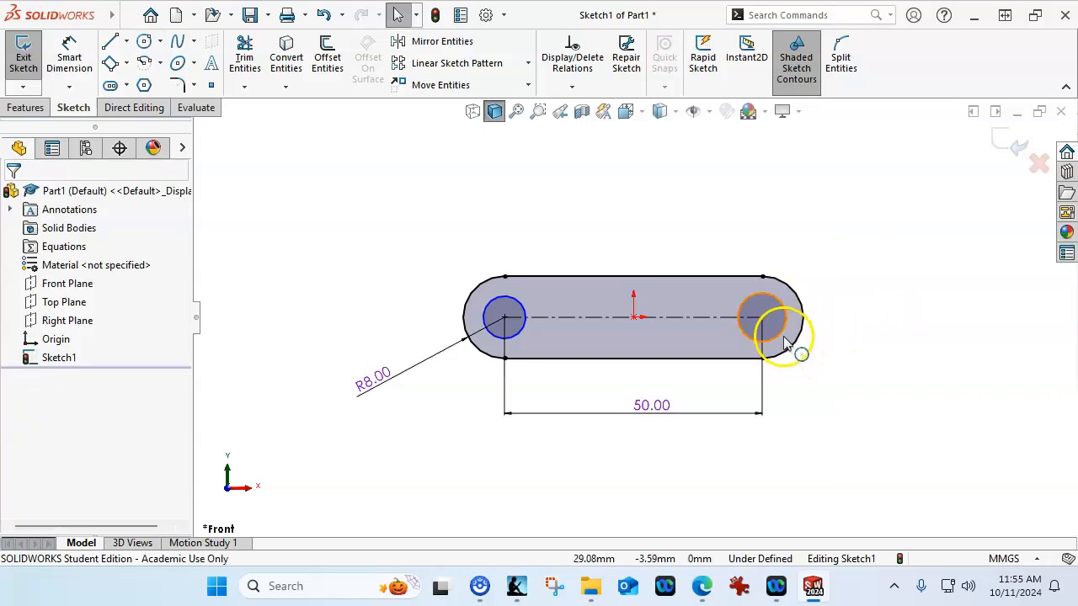
# Add an equal relation between the two circles at the slot ends.
pyautogui.click(781, 335)
pyautogui.keyDown('ctrl'); pyautogui.click(517, 334); pyautogui.keyUp('ctrl')
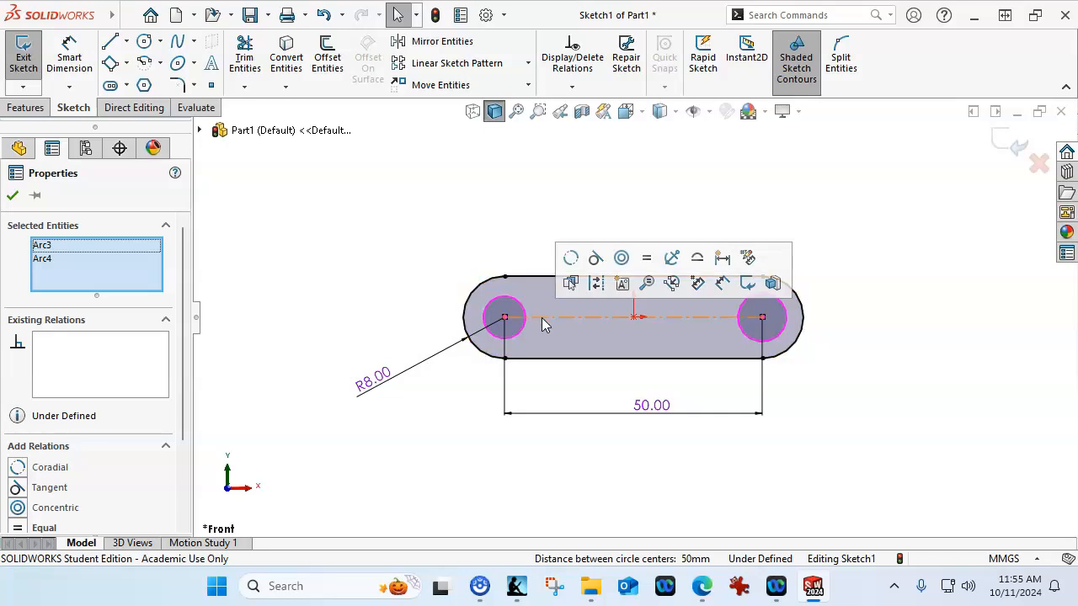
pyautogui.click(645, 260)
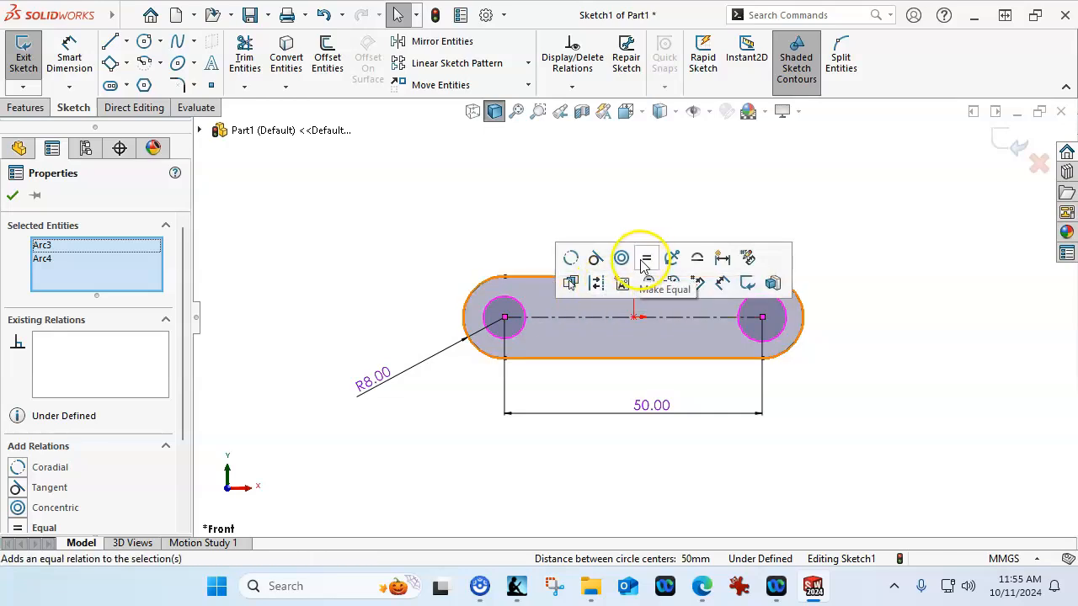
# Dimension the diameter of one of the two equal circles as 8 mm.
pyautogui.click(75, 52)
pyautogui.click(798, 351)
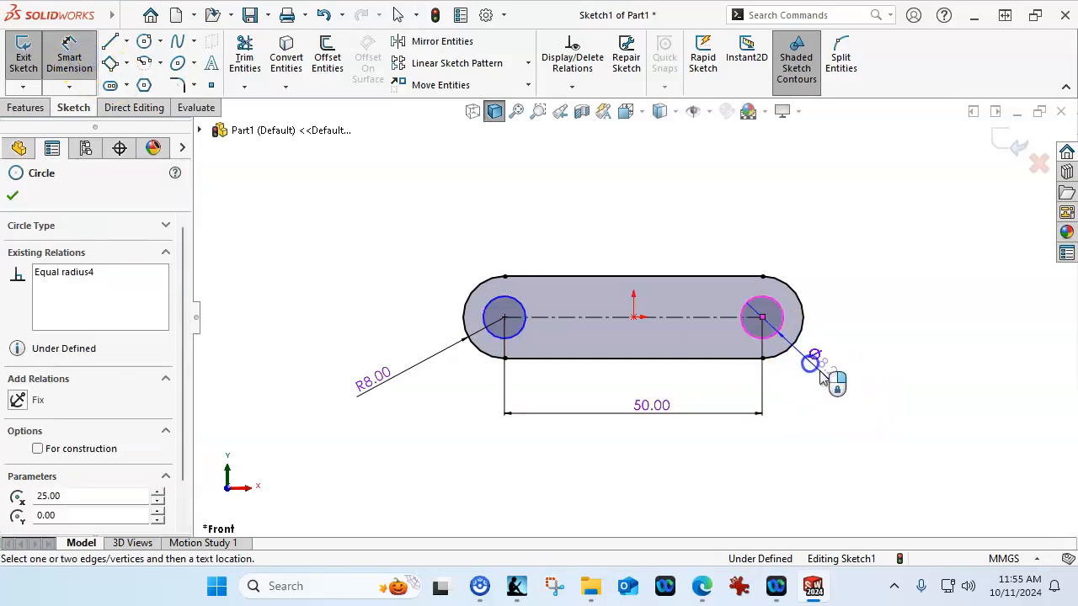
pyautogui.click(824, 376)
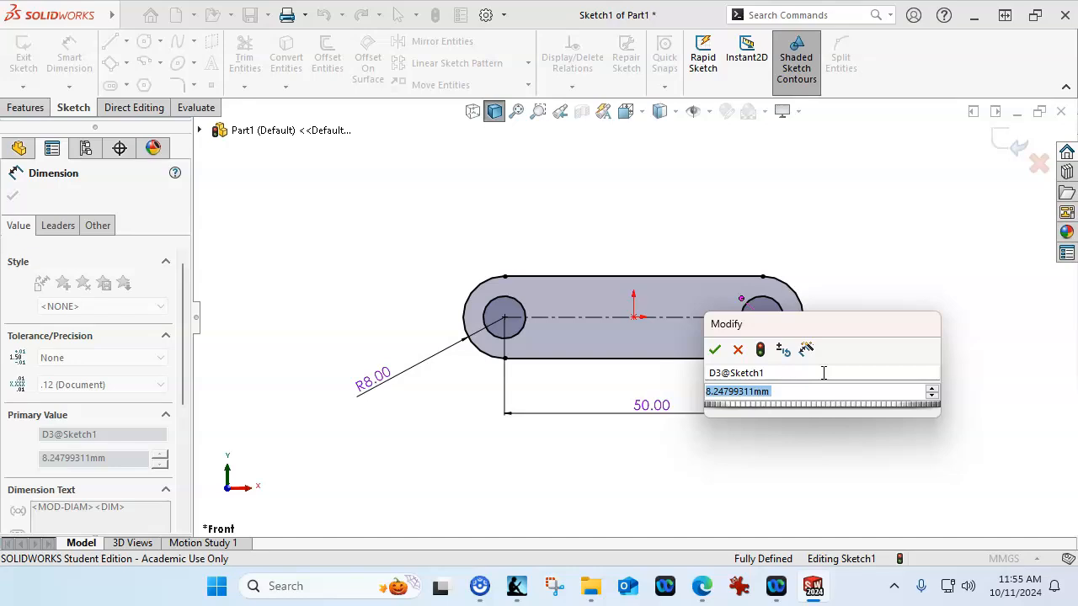
pyautogui.write('8')
pyautogui.press('Return')
pyautogui.rightClick(565, 216)
pyautogui.click(614, 261)
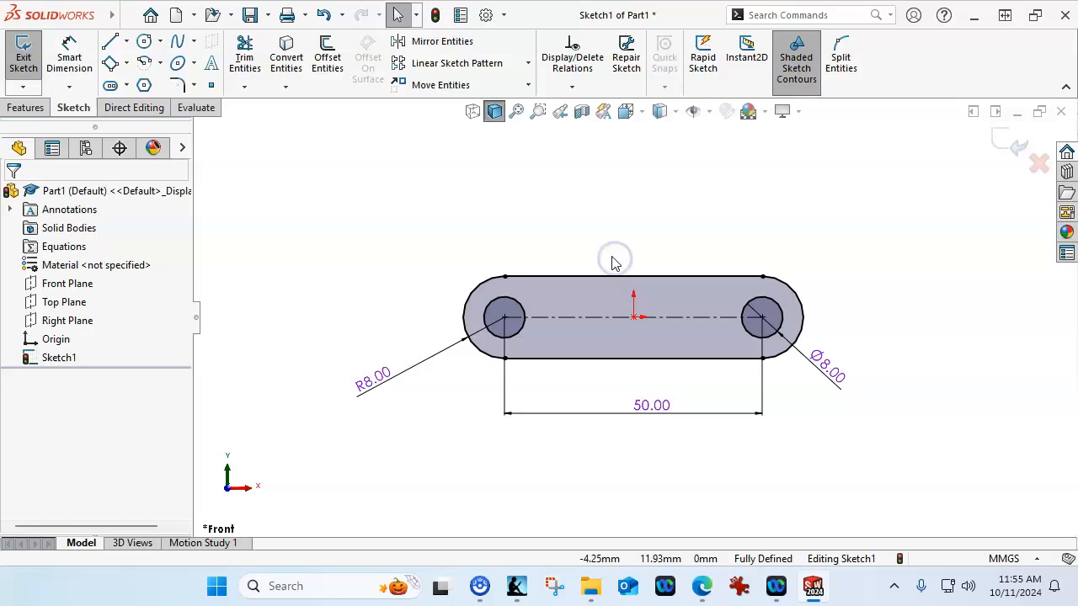
# Extrude the slot sketch with its two holes as a Mid Plane boss 6 mm thick.
pyautogui.click(40, 108)
pyautogui.click(28, 66)
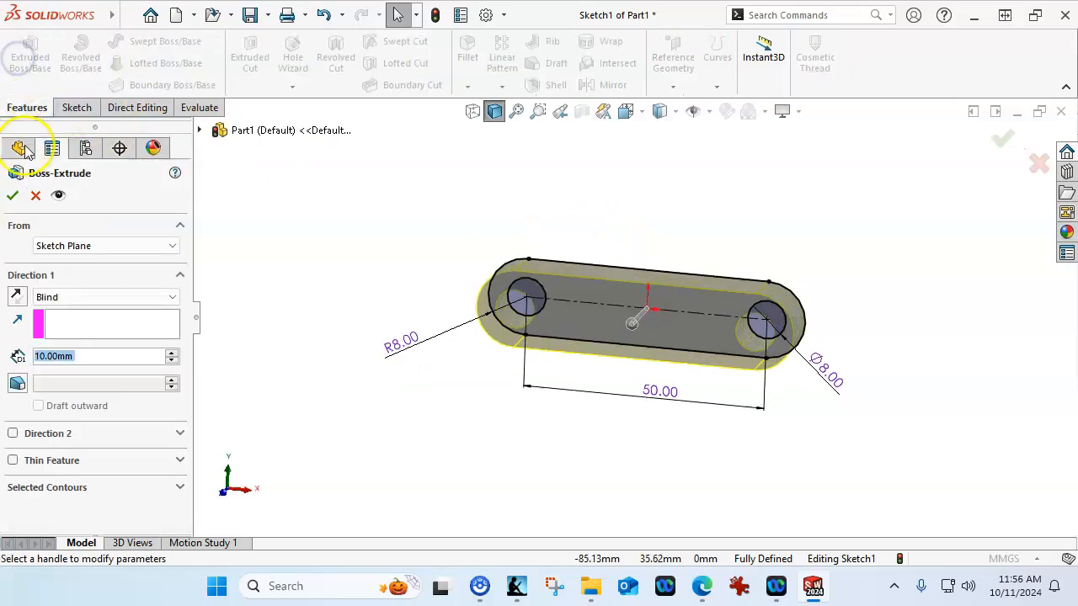
pyautogui.click(77, 300)
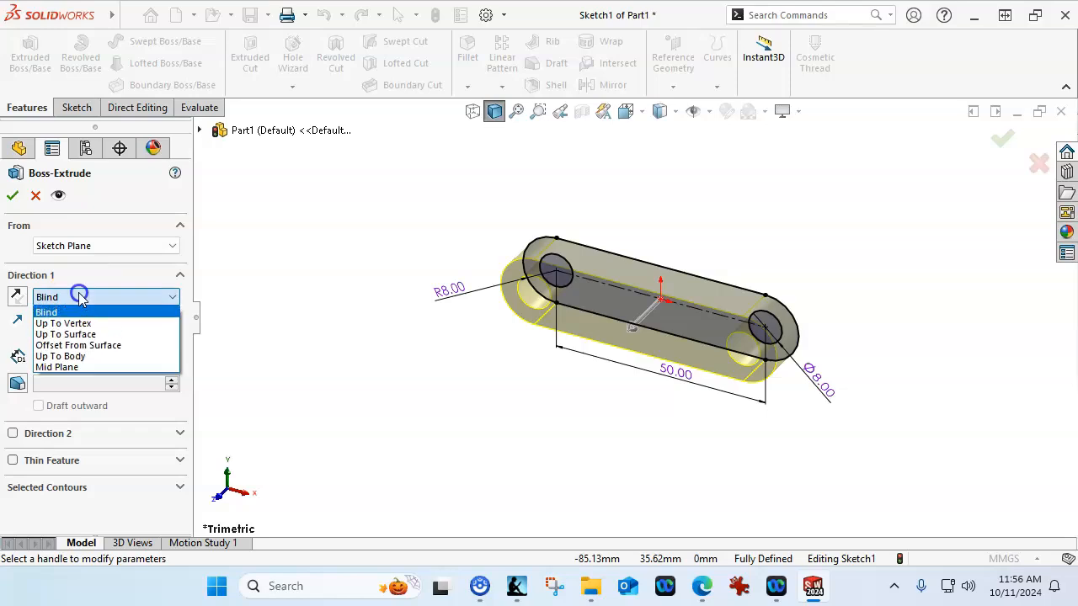
pyautogui.click(72, 368)
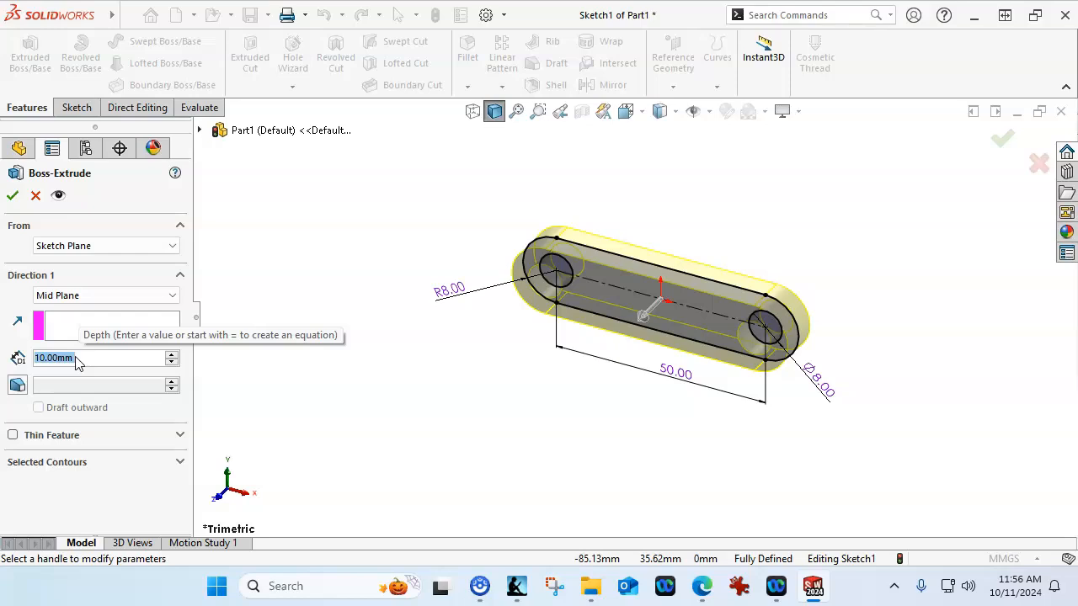
pyautogui.write('6')
pyautogui.press('Return')
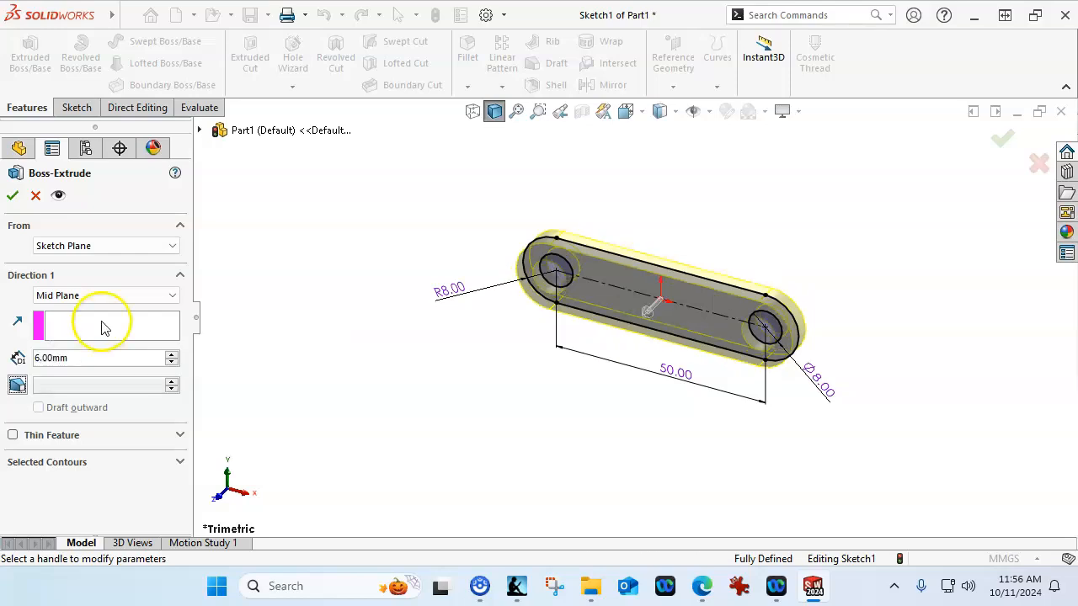
pyautogui.click(12, 196)
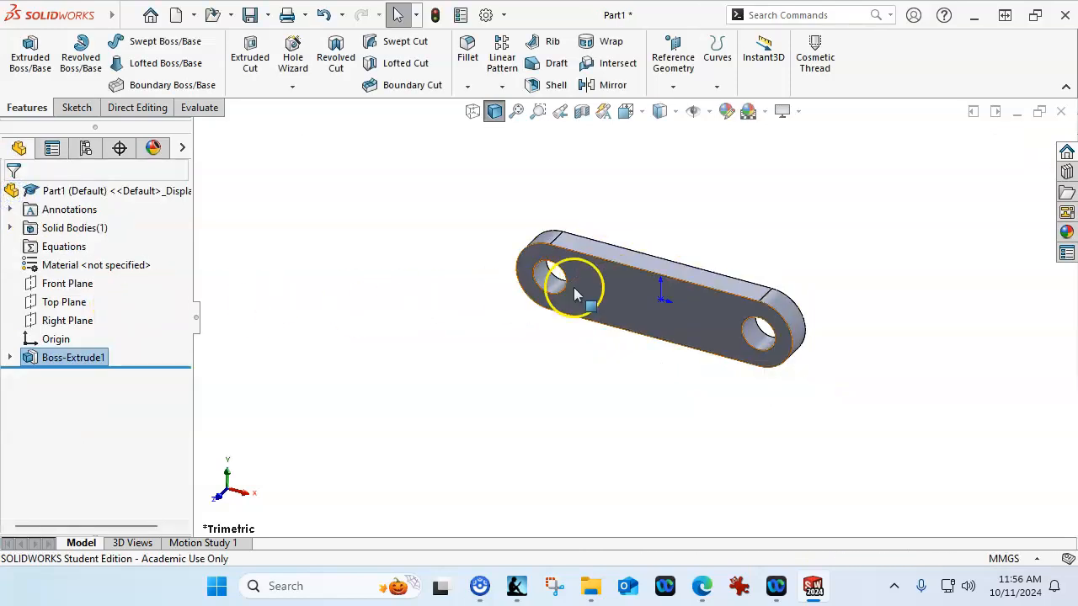
# Start a sketch on the Right Plane and convert the short 6 mm edge at the end of the plate's upper flat face into it.
pyautogui.click(80, 323)
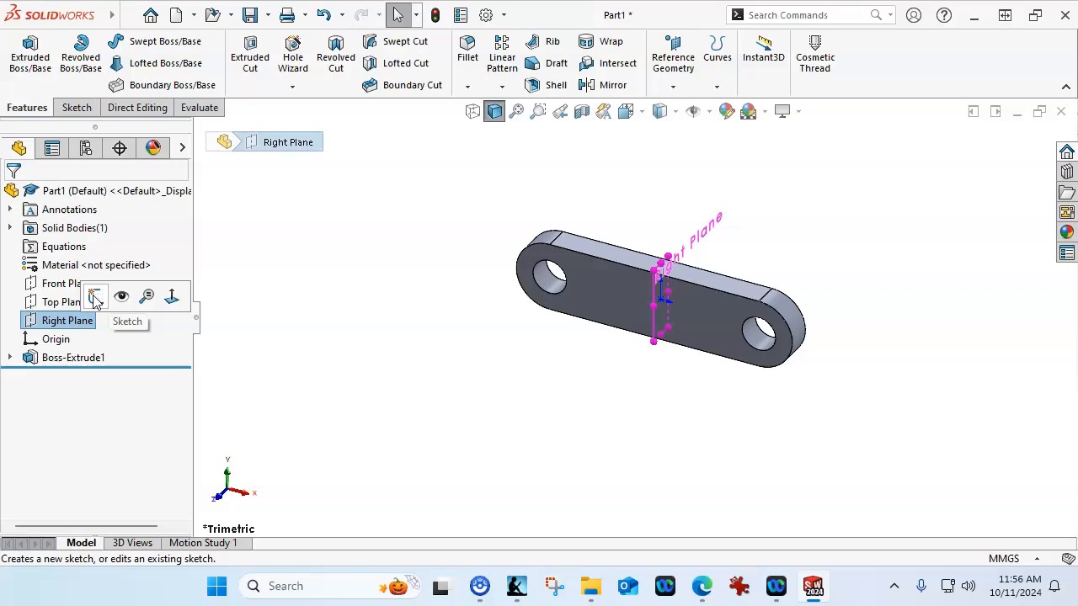
pyautogui.click(95, 298)
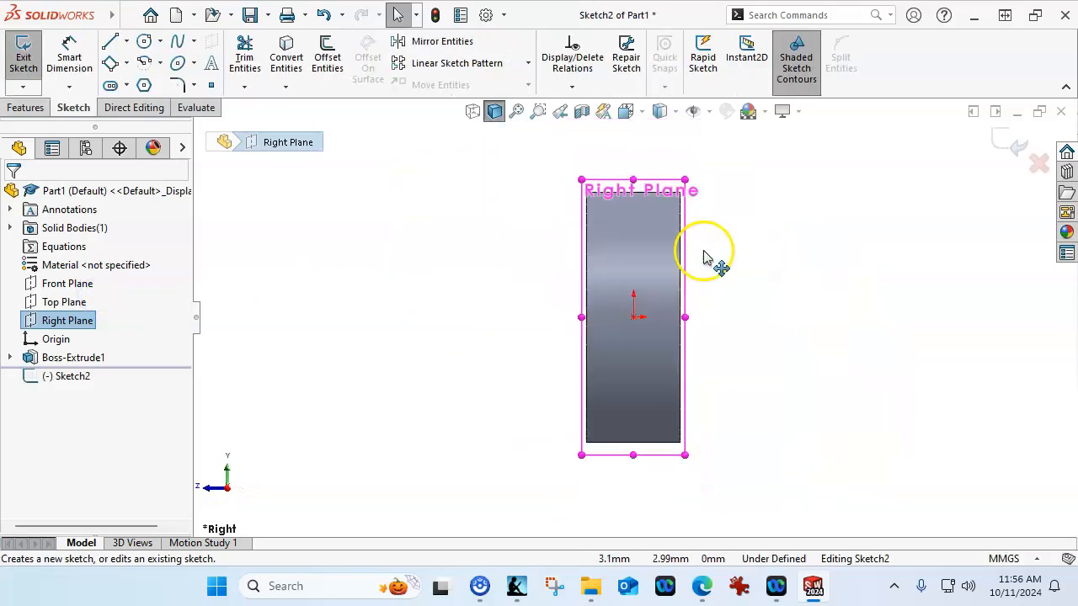
pyautogui.moveTo(702, 157); pyautogui.dragTo(712, 185, button='middle')
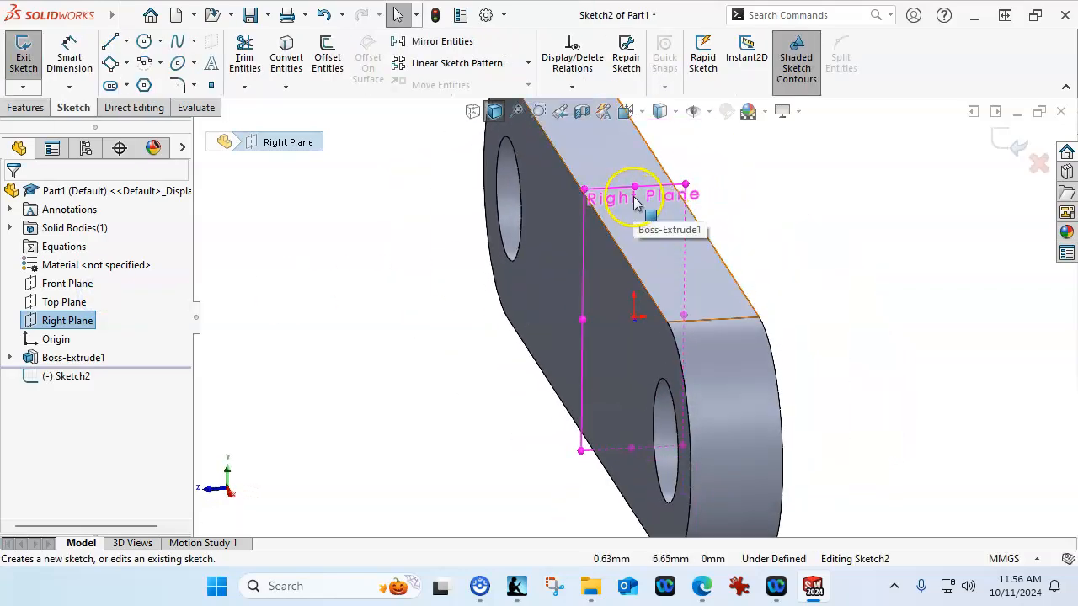
pyautogui.click(710, 323)
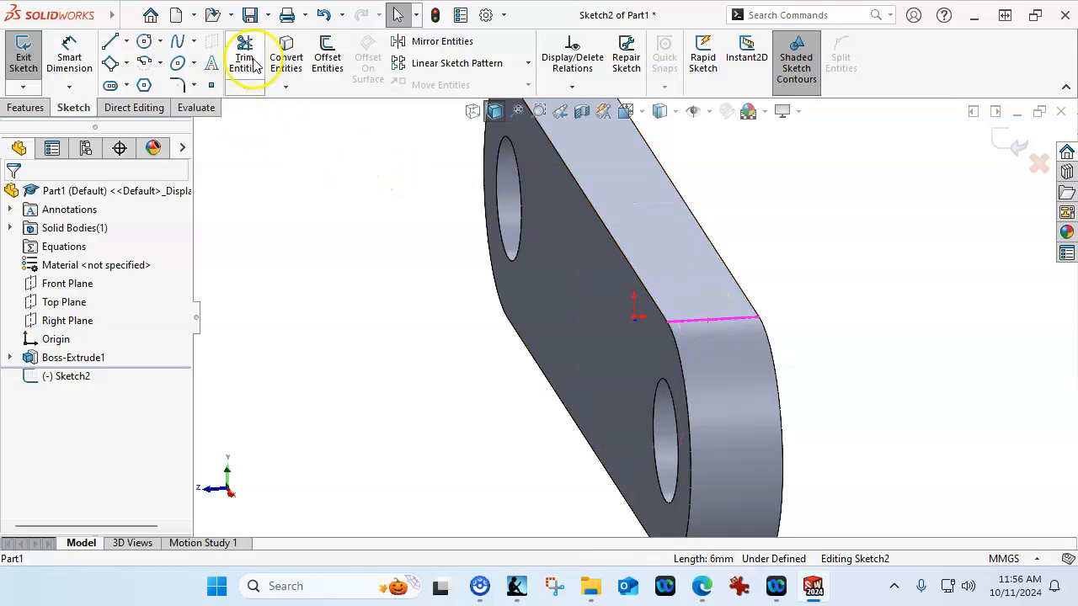
pyautogui.click(283, 57)
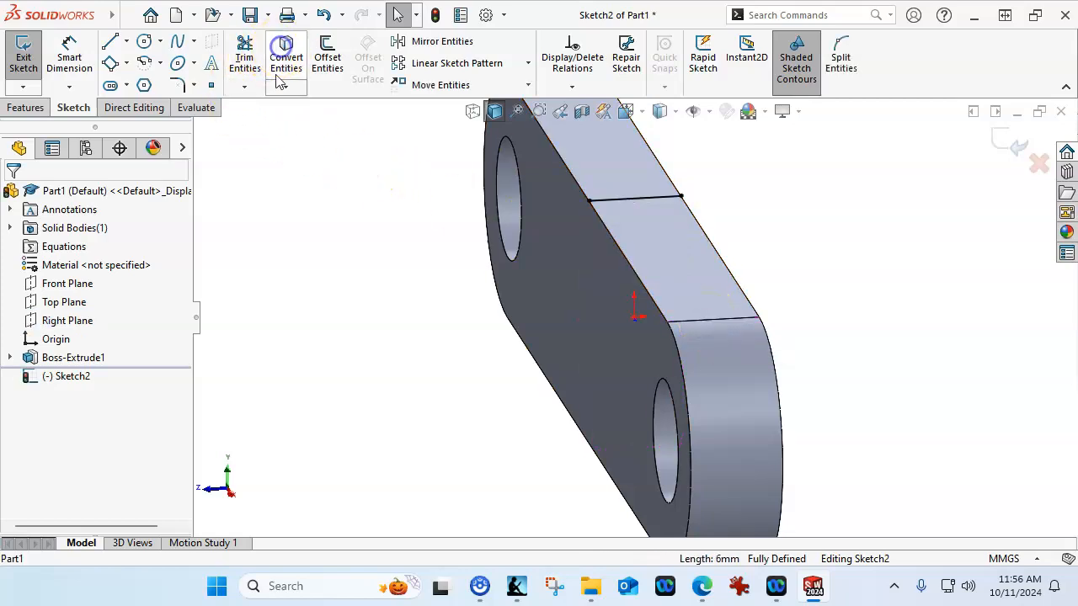
pyautogui.click(617, 202)
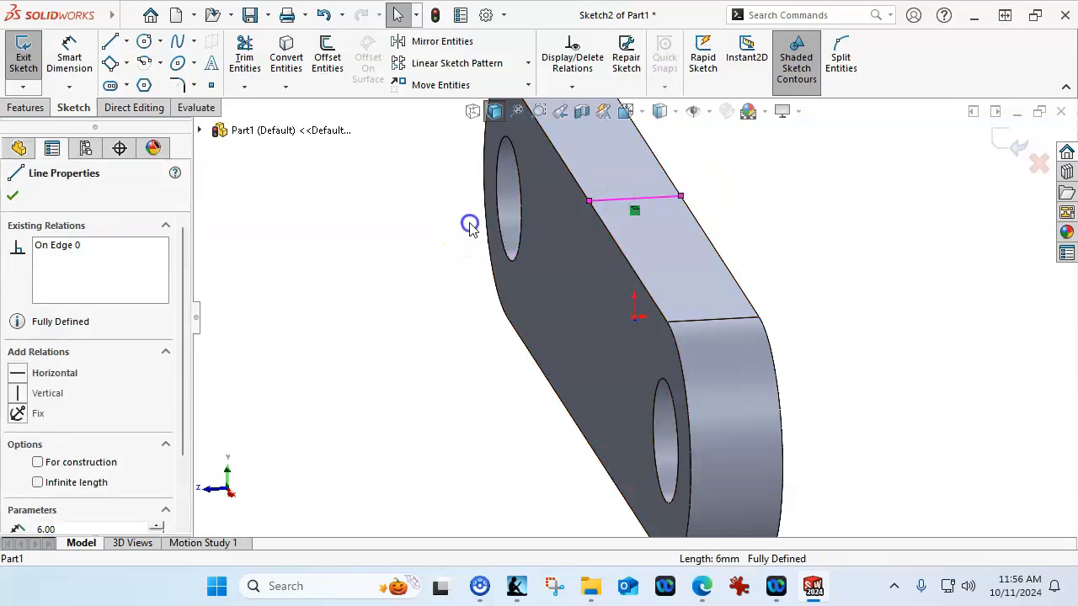
pyautogui.click(464, 226)
# Draw a vertical, infinite-length construction line through the origin in the left view.
pyautogui.hotkey('ctrl', '1')
pyautogui.hotkey('ctrl', '3')
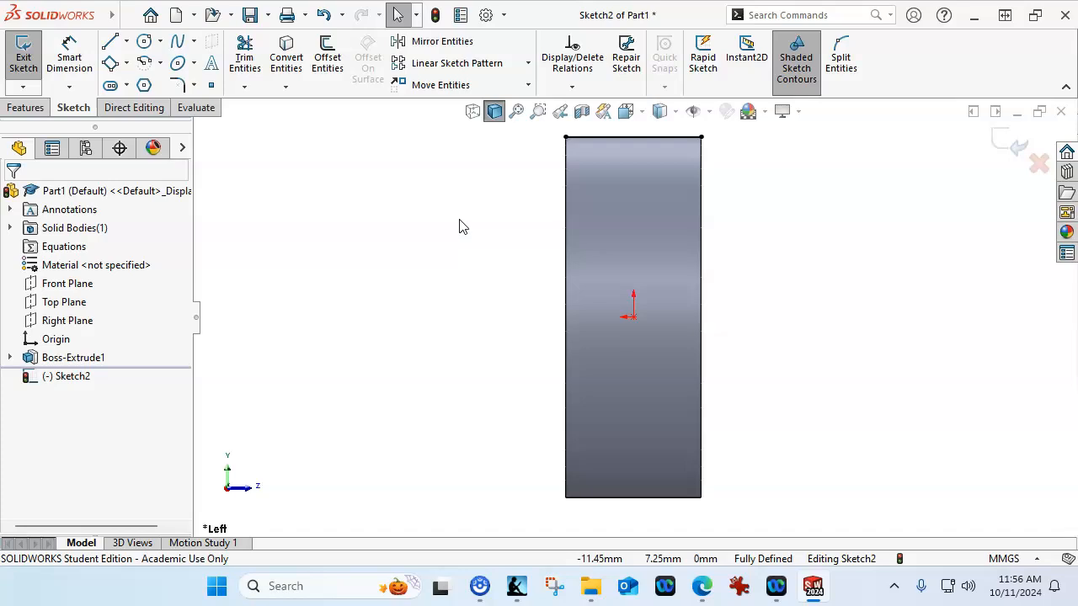
pyautogui.scroll(5, 645, 197)
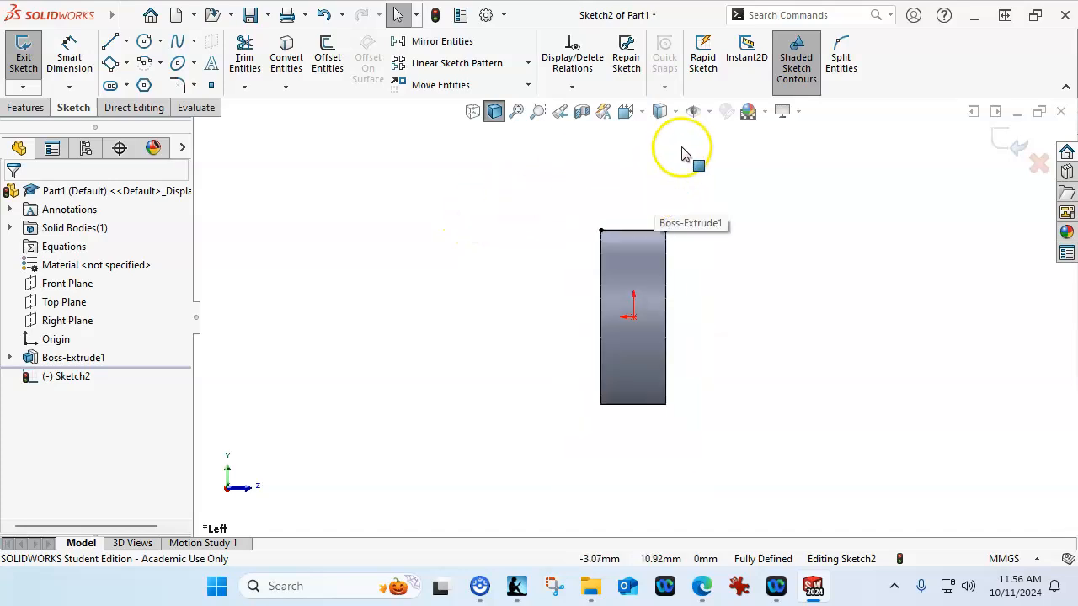
pyautogui.scroll(-2, 686, 158)
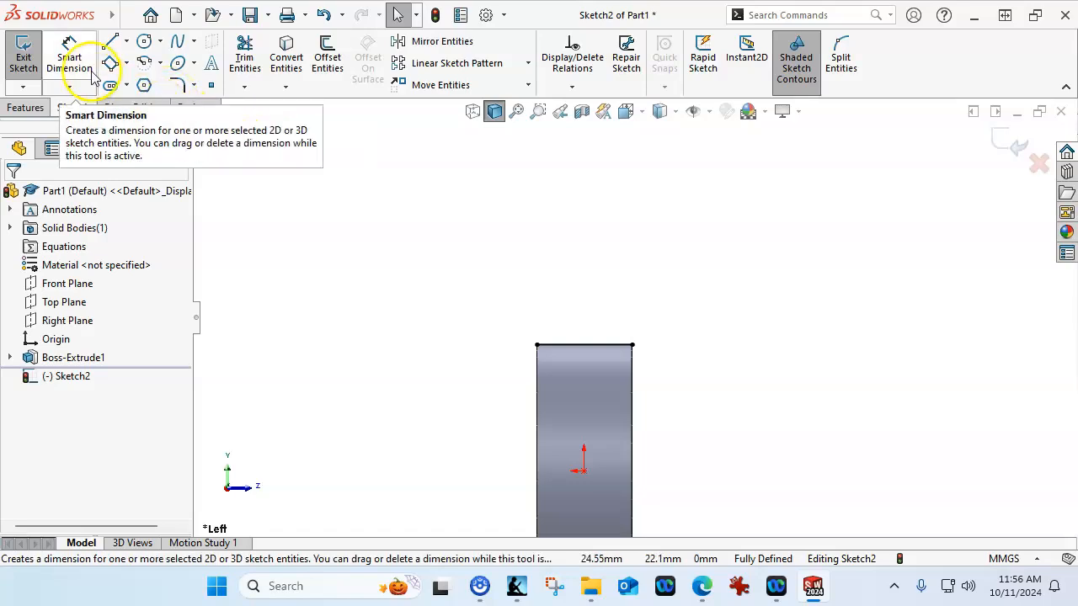
pyautogui.click(126, 44)
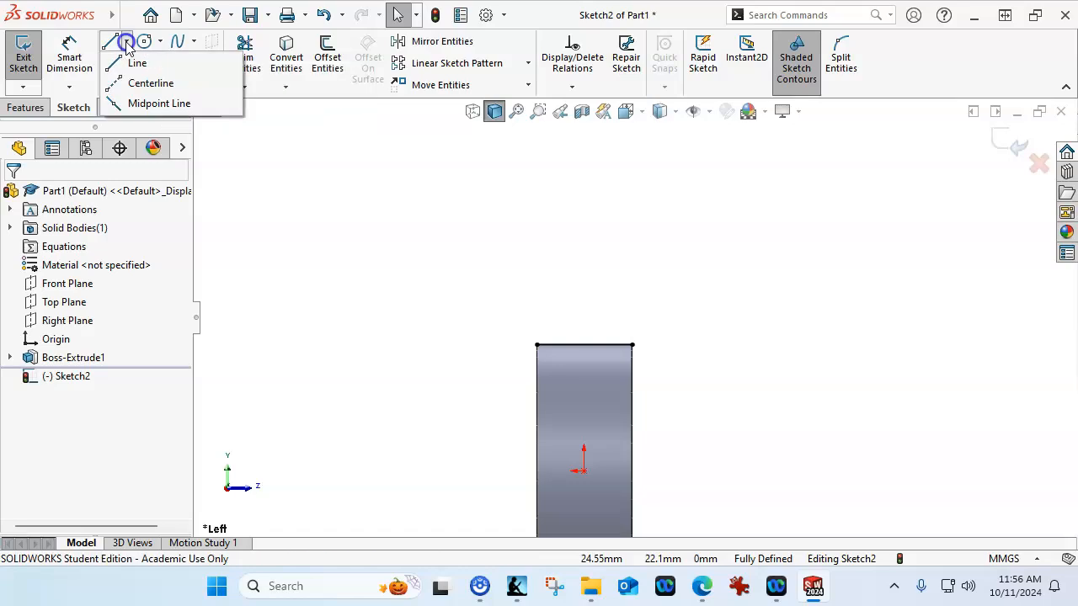
pyautogui.click(144, 83)
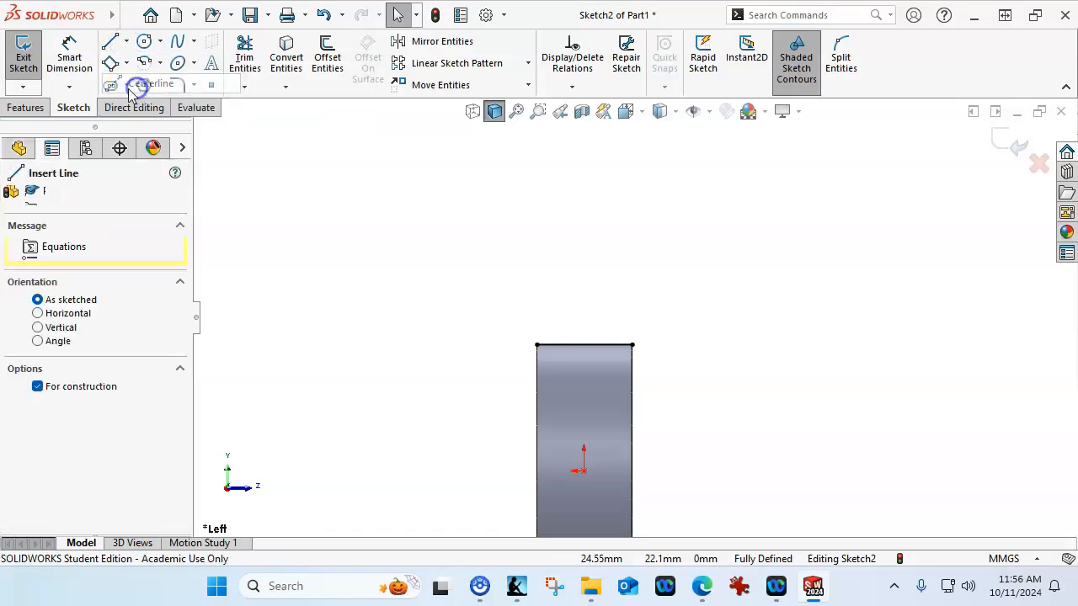
pyautogui.click(50, 329)
pyautogui.click(68, 416)
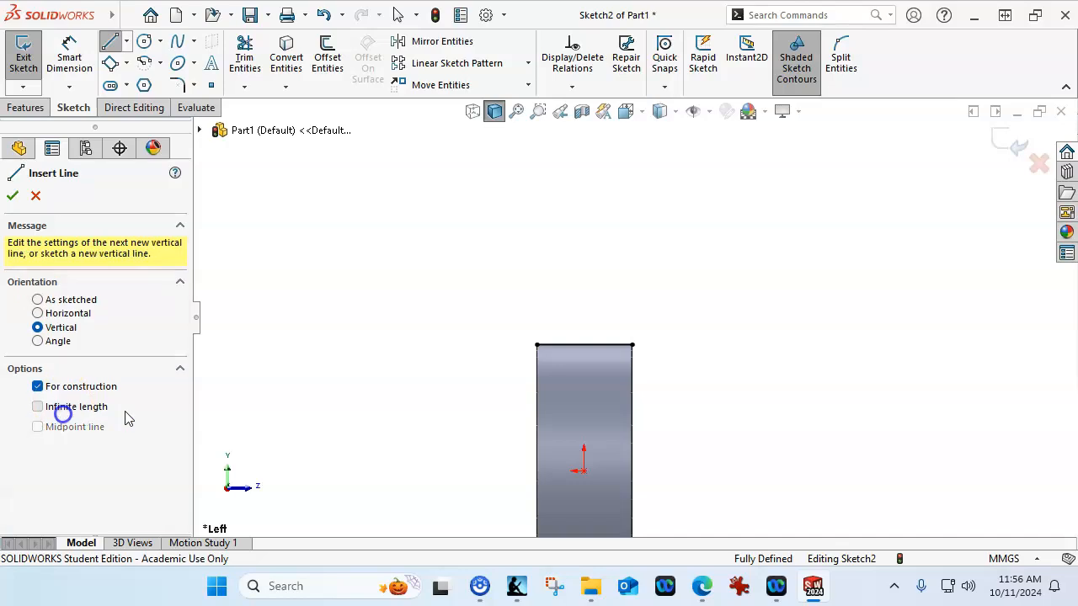
pyautogui.click(584, 471)
pyautogui.rightClick(760, 337)
pyautogui.click(800, 345)
# Draw a tangent arc of about 5.3 mm radius curving outward and upward from the converted edge's right end, without a second arc.
pyautogui.click(160, 63)
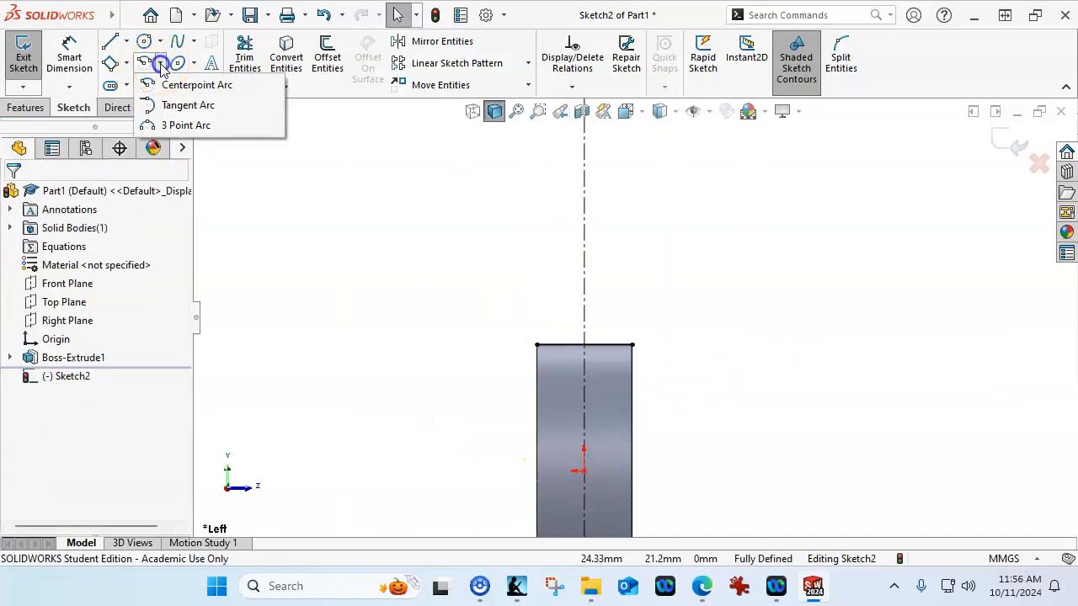
pyautogui.click(172, 103)
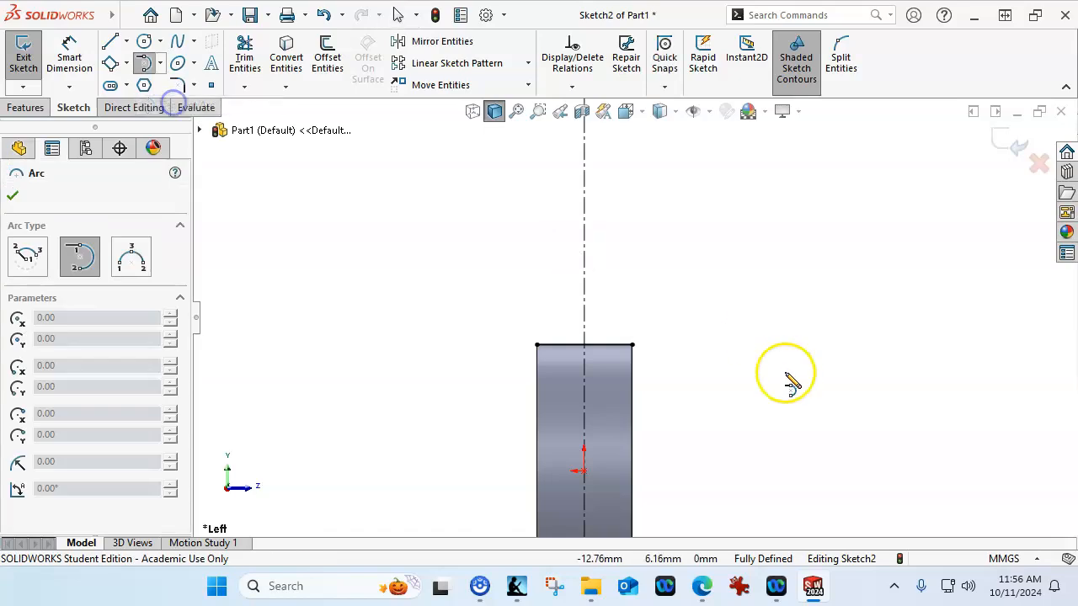
pyautogui.click(632, 345)
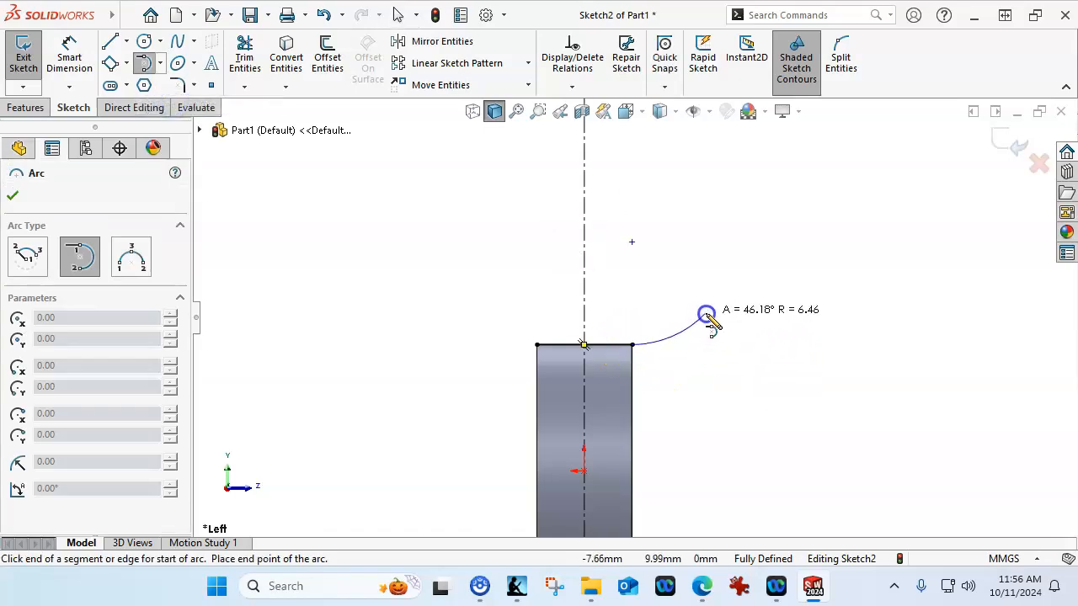
pyautogui.click(715, 257)
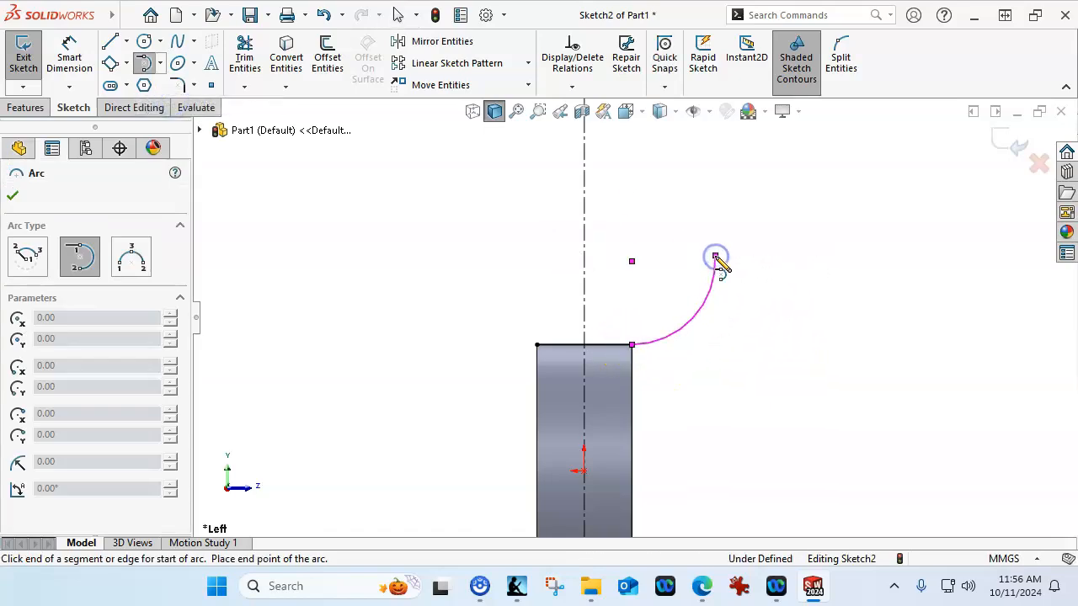
pyautogui.click(723, 166)
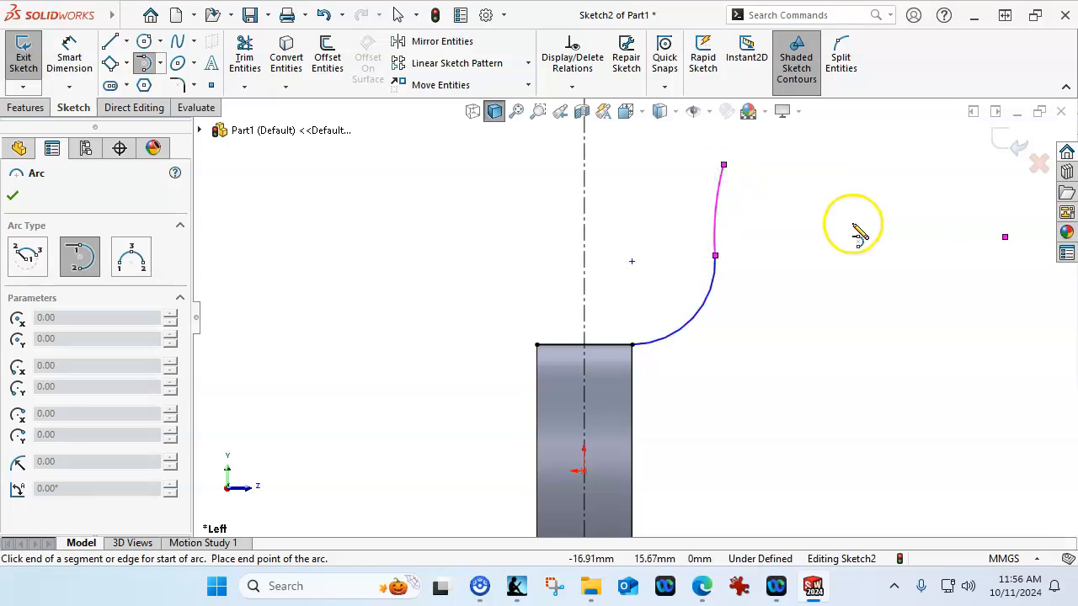
pyautogui.hotkey('ctrl', 'z')
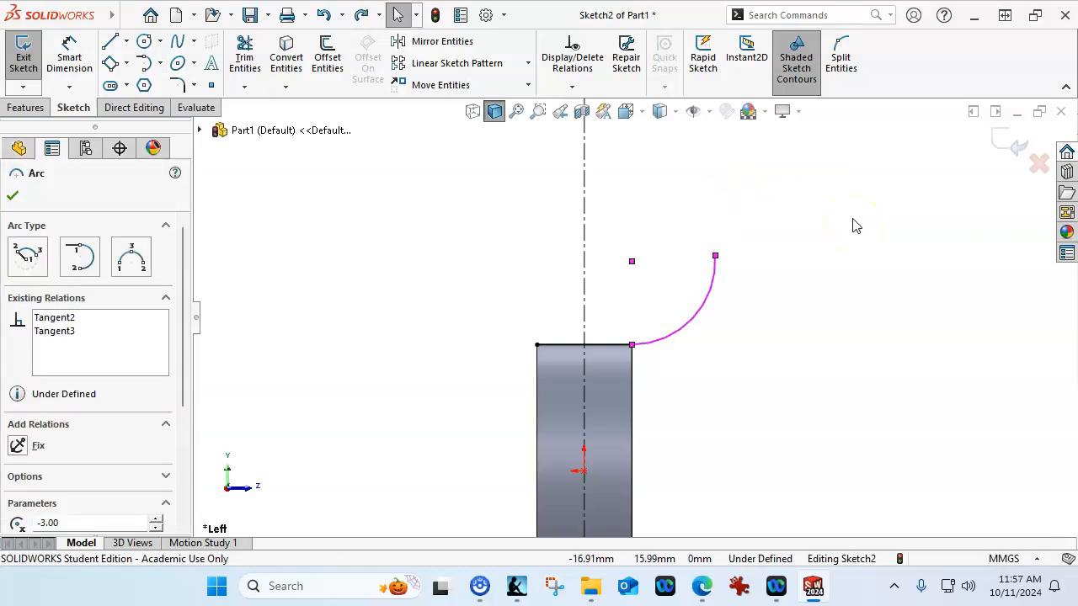
# Draw a line about 13.3 mm long going up from the arc's upper end, tangent to the arc.
pyautogui.press('l')
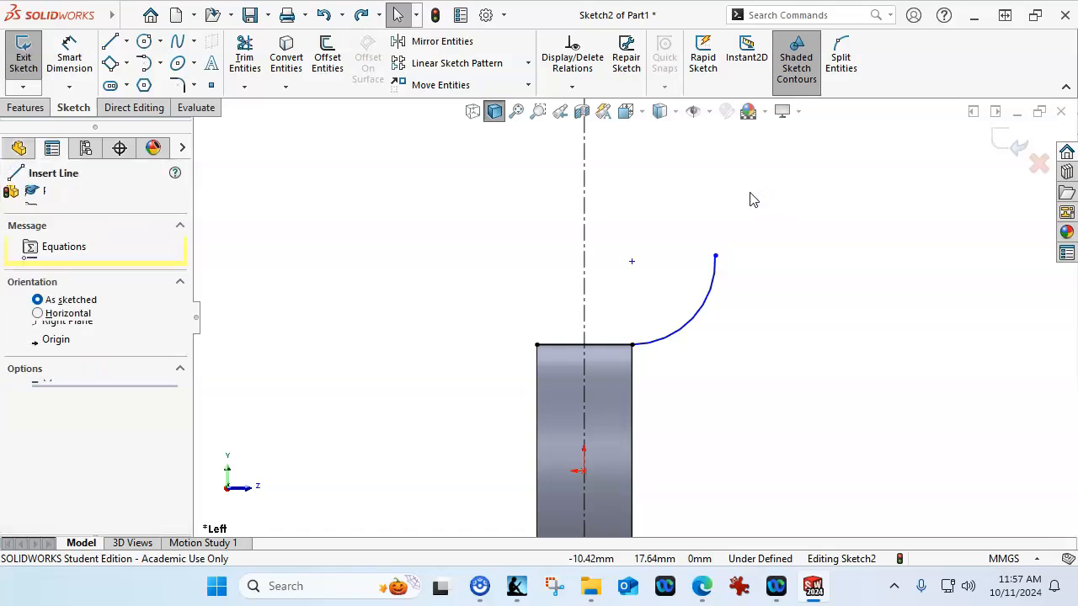
pyautogui.scroll(3, 752, 201)
pyautogui.scroll(-1, 683, 157)
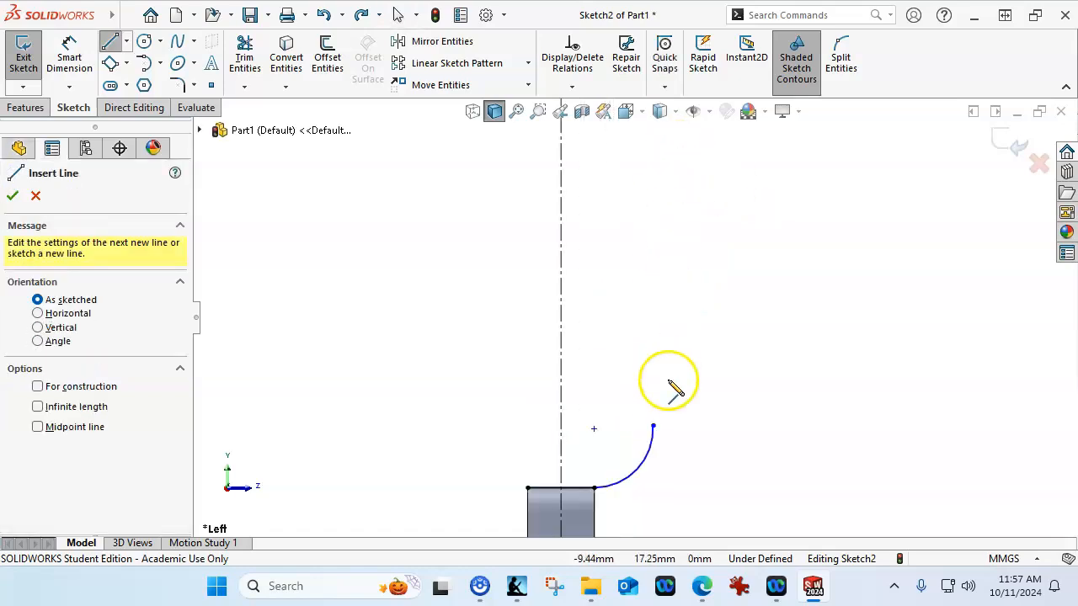
pyautogui.click(653, 429)
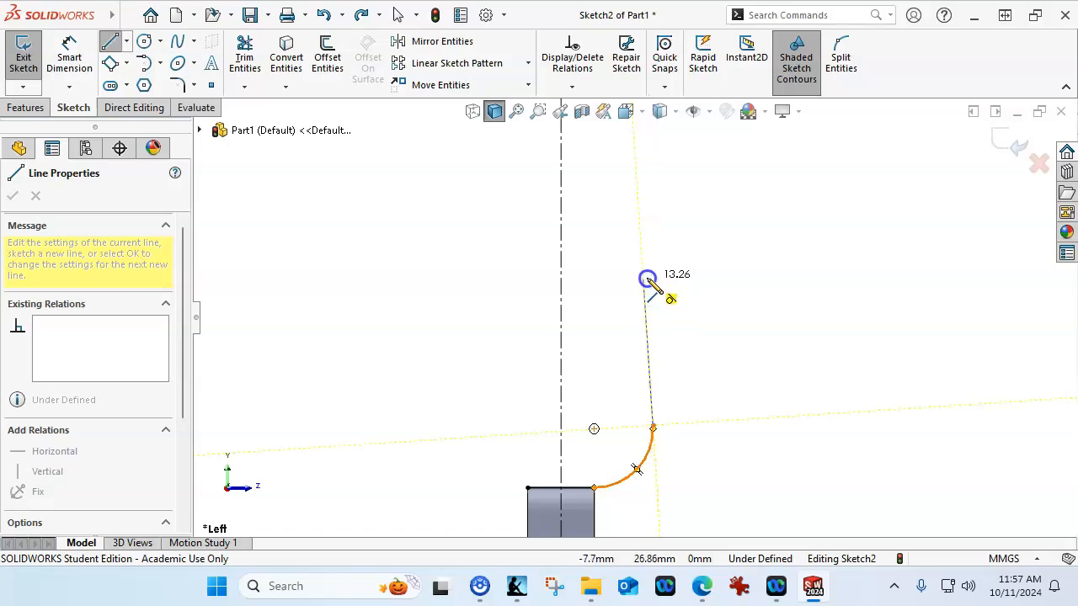
pyautogui.click(645, 280)
pyautogui.rightClick(712, 383)
pyautogui.click(750, 395)
pyautogui.scroll(-8, 694, 446)
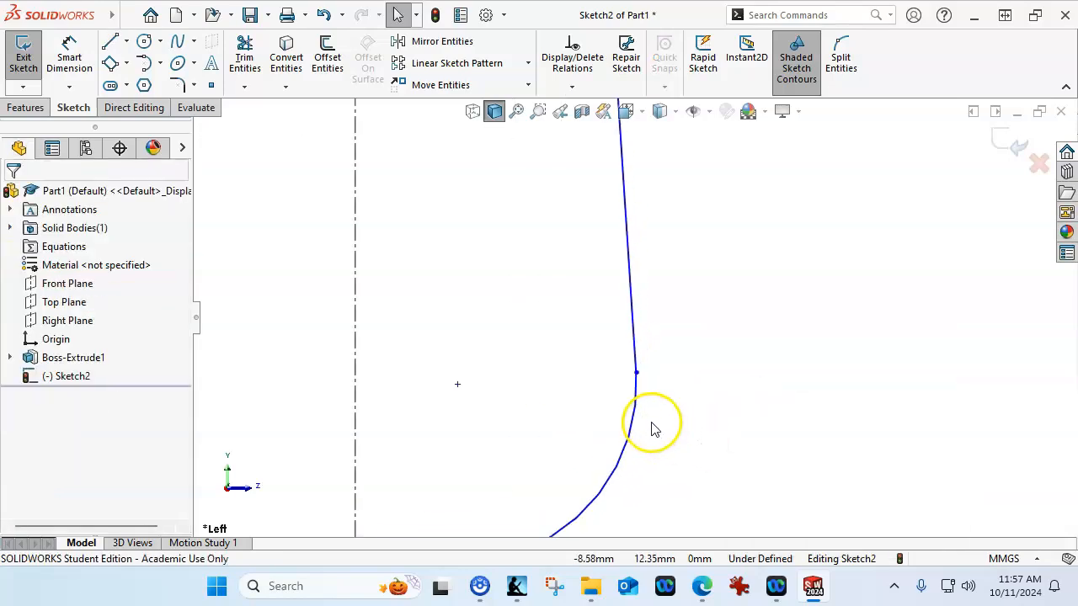
# Add a vertical relation to the line above the arc.
pyautogui.moveTo(615, 312)
pyautogui.mouseDown()
pyautogui.moveTo(614, 288)
pyautogui.moveTo(616, 314)
pyautogui.mouseUp()
pyautogui.click(617, 340)
pyautogui.click(614, 283)
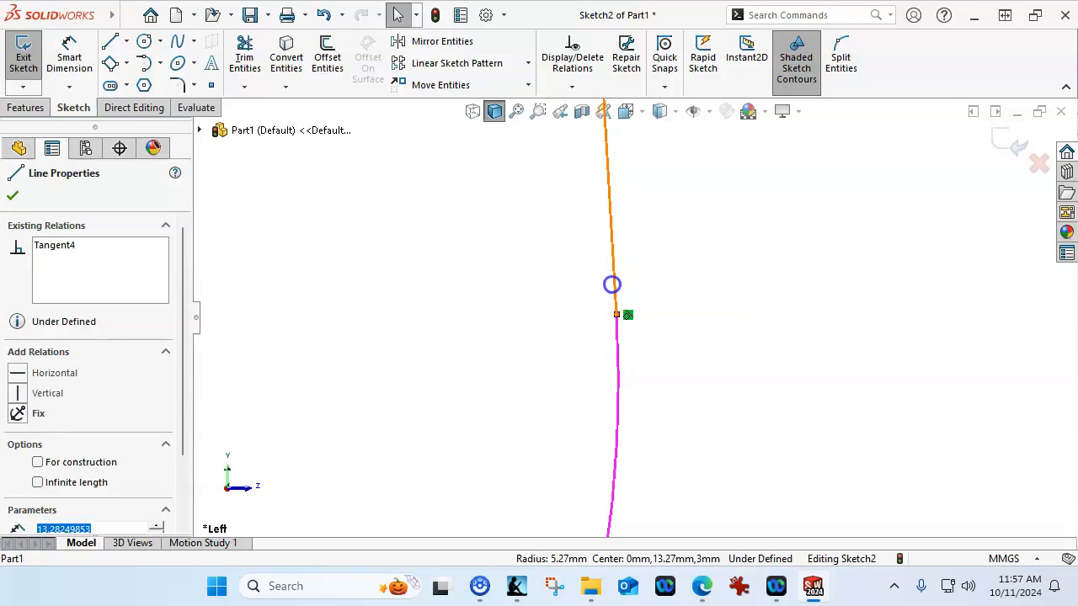
pyautogui.click(686, 206)
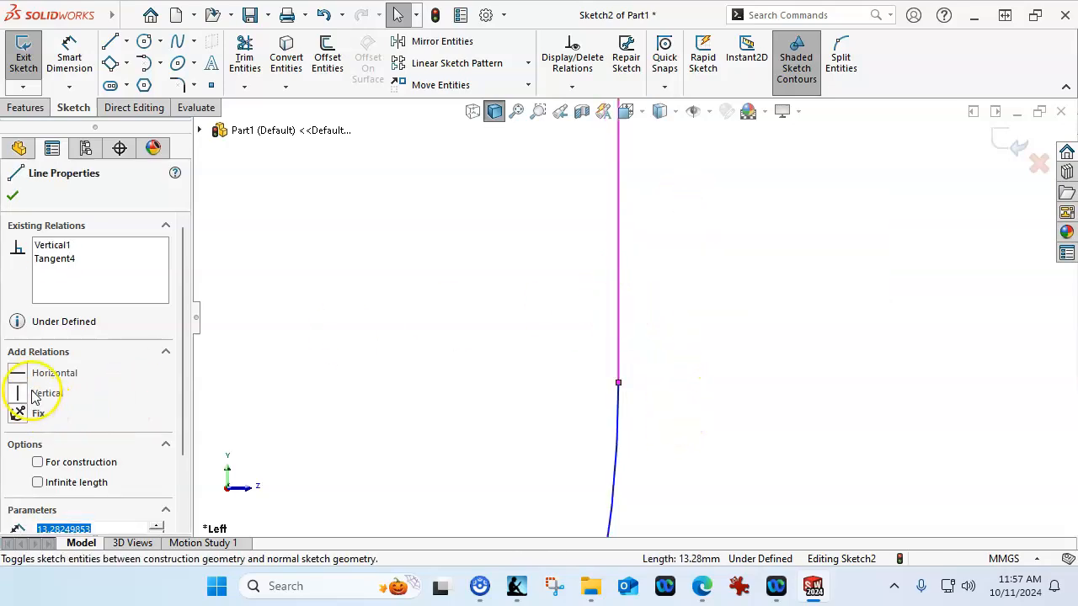
pyautogui.click(546, 357)
# Dimension the height from the plate's upper edge to the vertical line's top endpoint as 47 mm.
pyautogui.scroll(14, 597, 330)
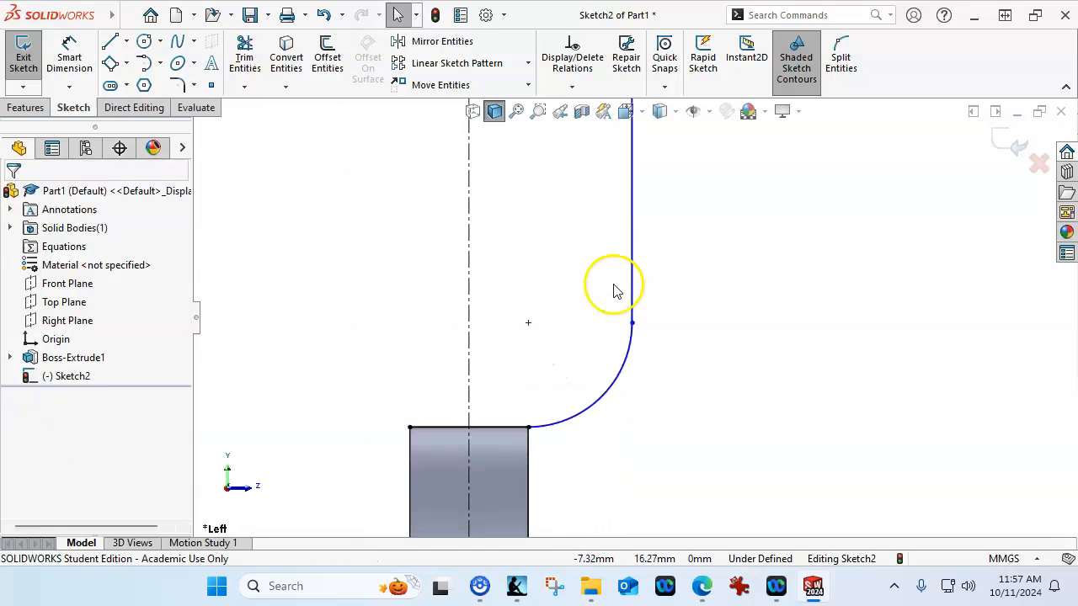
pyautogui.scroll(-5, 635, 210)
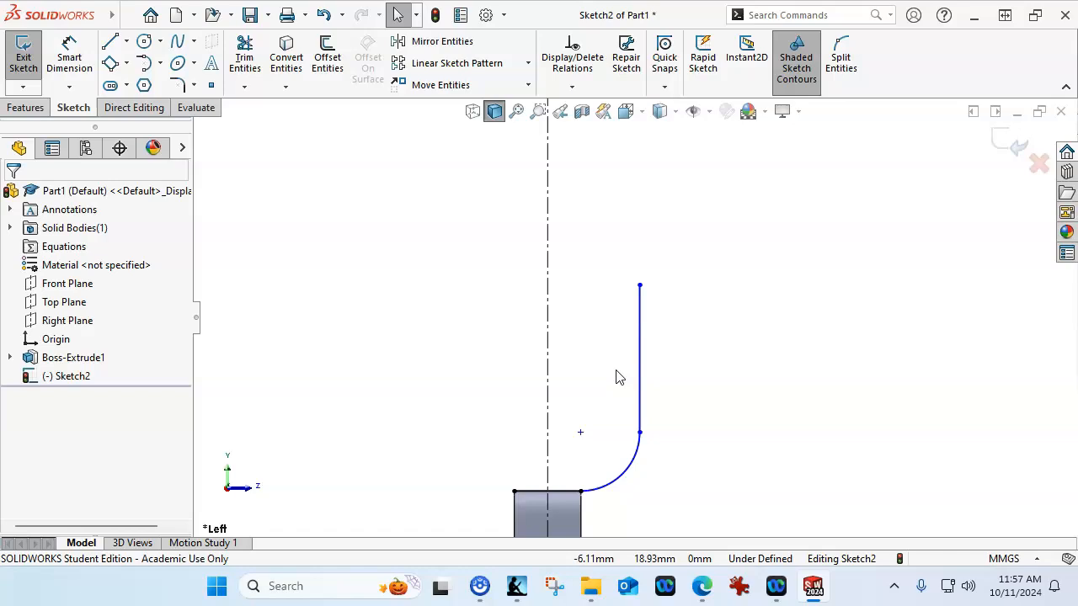
pyautogui.click(69, 57)
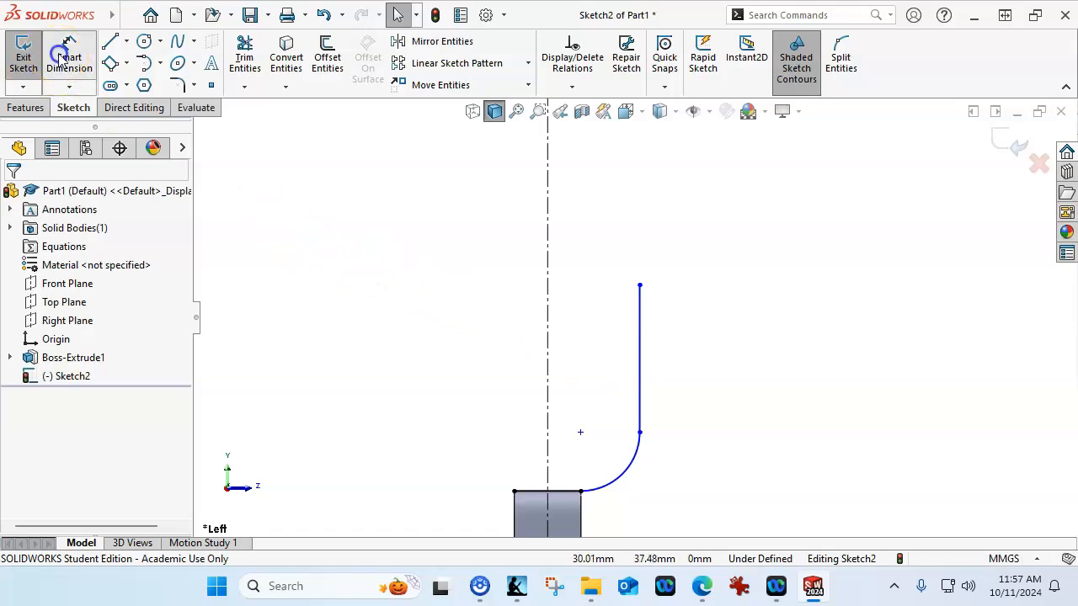
pyautogui.click(570, 495)
pyautogui.click(640, 286)
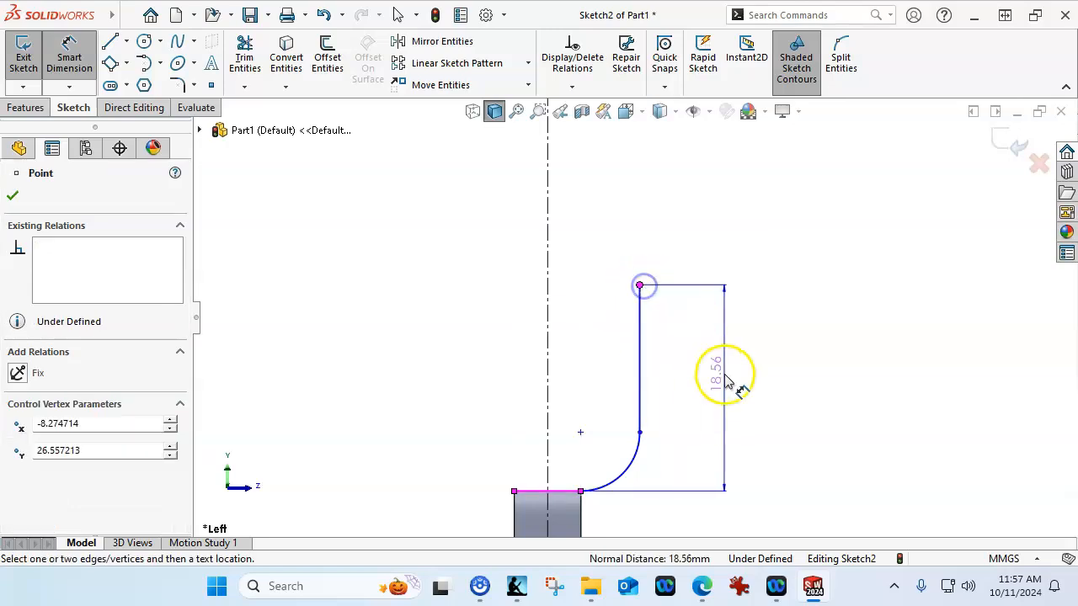
pyautogui.click(724, 376)
pyautogui.write('4')
pyautogui.press('Return')
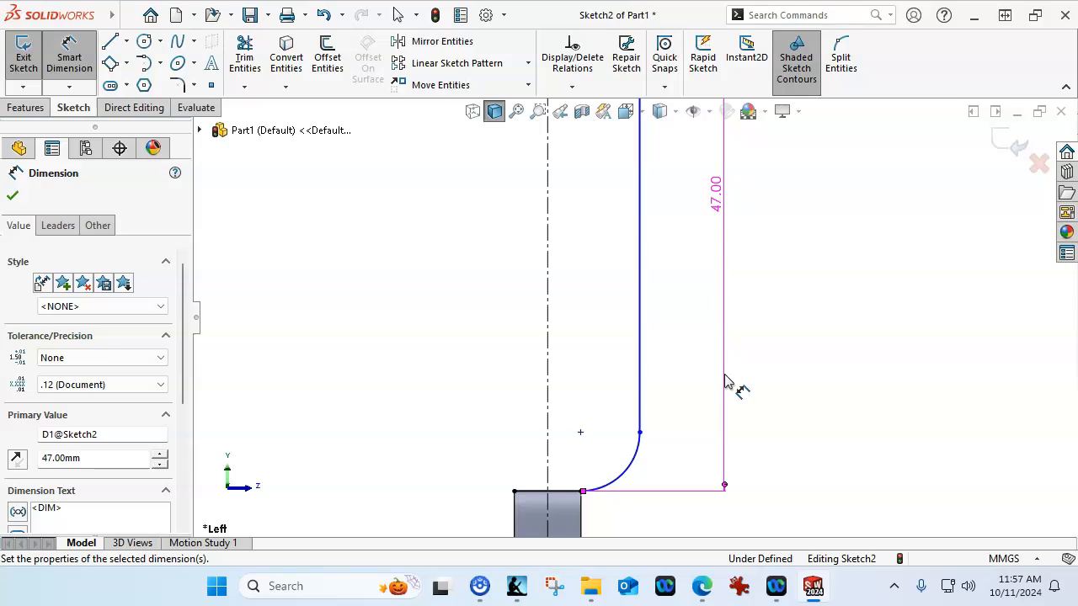
pyautogui.scroll(3, 693, 356)
pyautogui.scroll(-1, 609, 271)
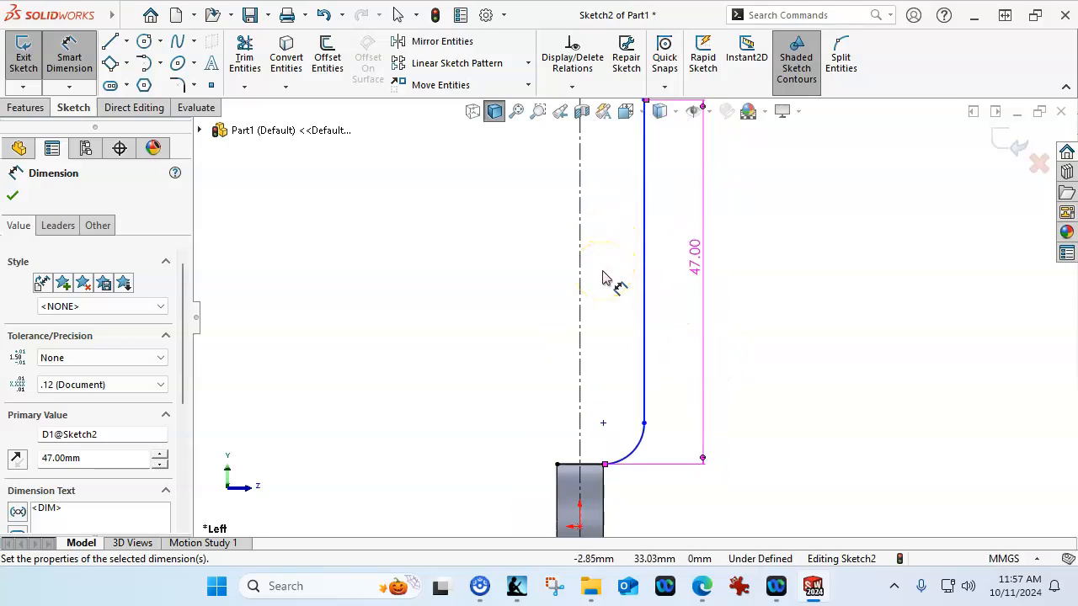
# Dimension the vertical line 13 mm from the vertical centerline.
pyautogui.click(607, 278)
pyautogui.scroll(3, 625, 280)
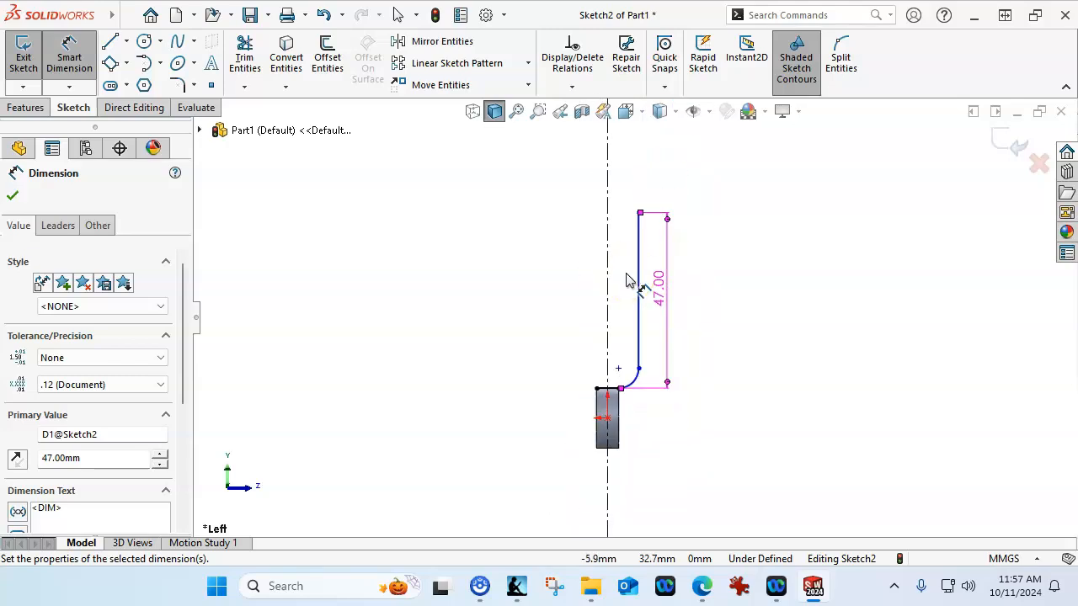
pyautogui.scroll(-2, 630, 255)
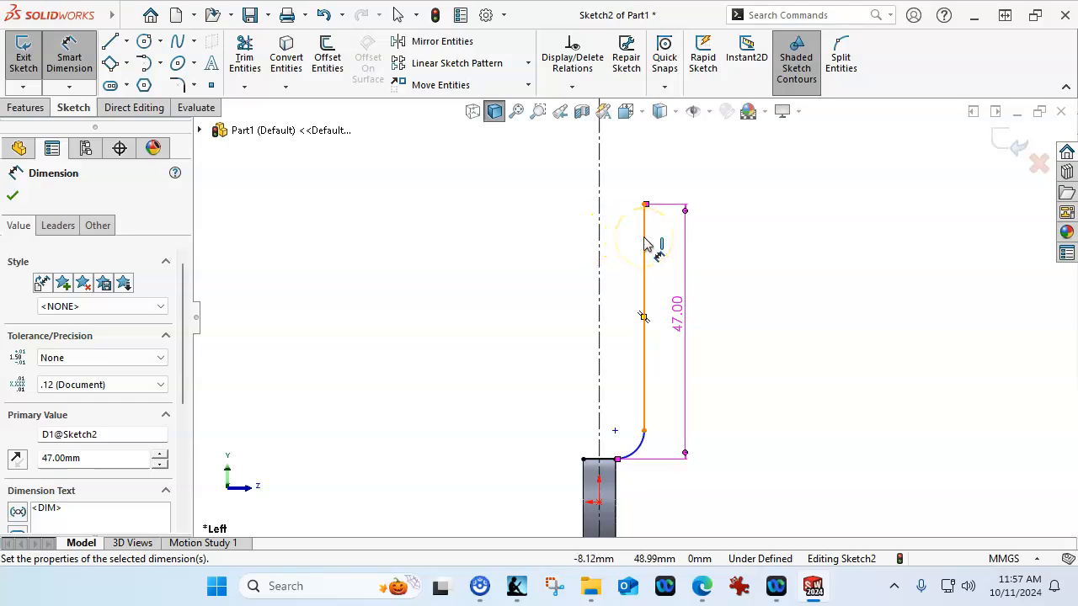
pyautogui.click(645, 242)
pyautogui.click(599, 237)
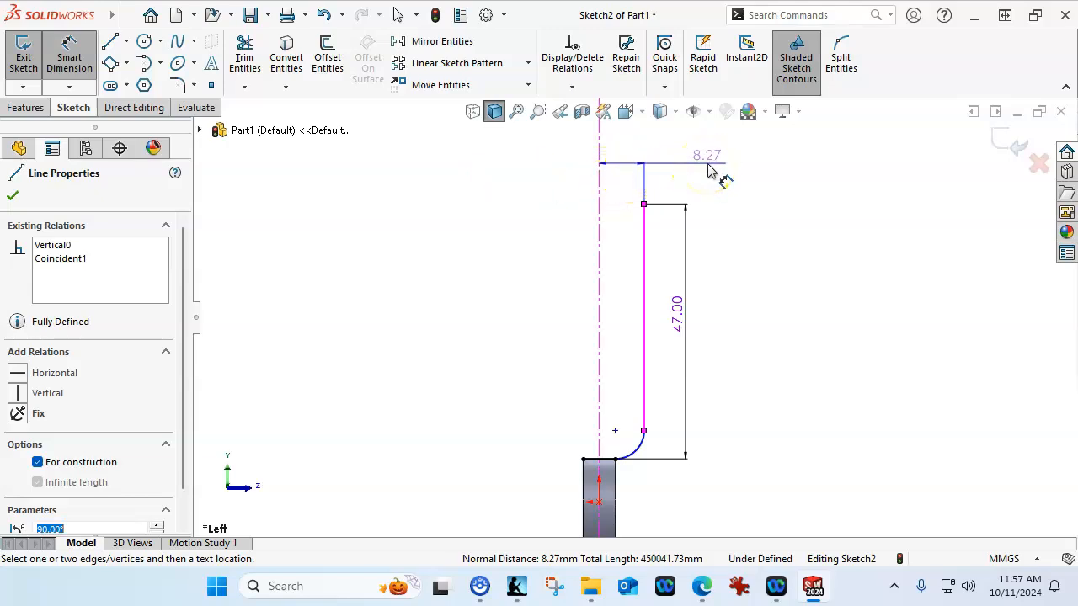
pyautogui.click(710, 166)
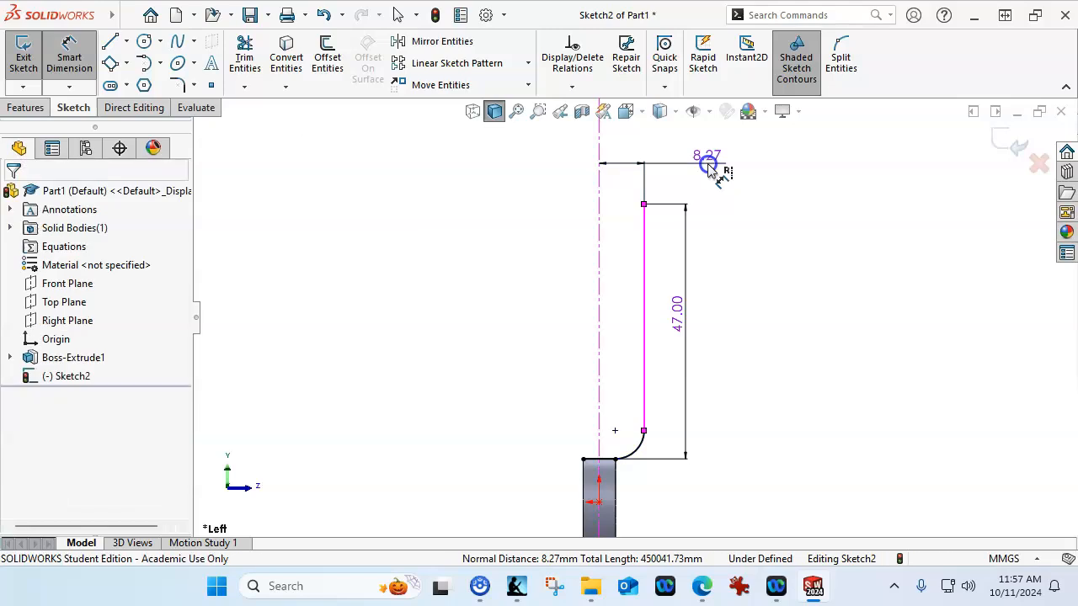
pyautogui.write('13')
pyautogui.press('Return')
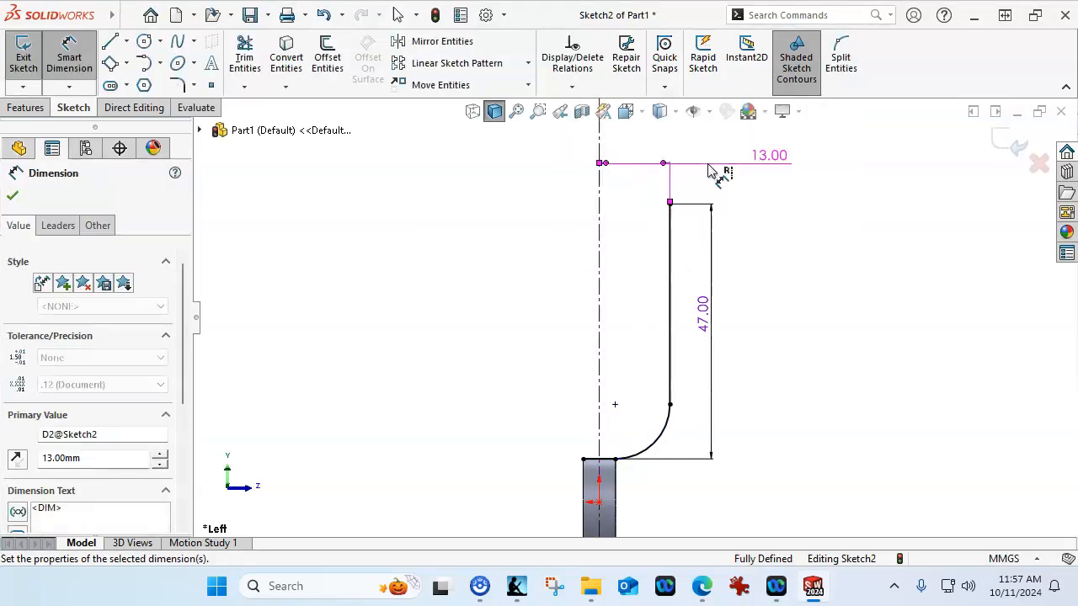
pyautogui.rightClick(800, 241)
pyautogui.click(834, 282)
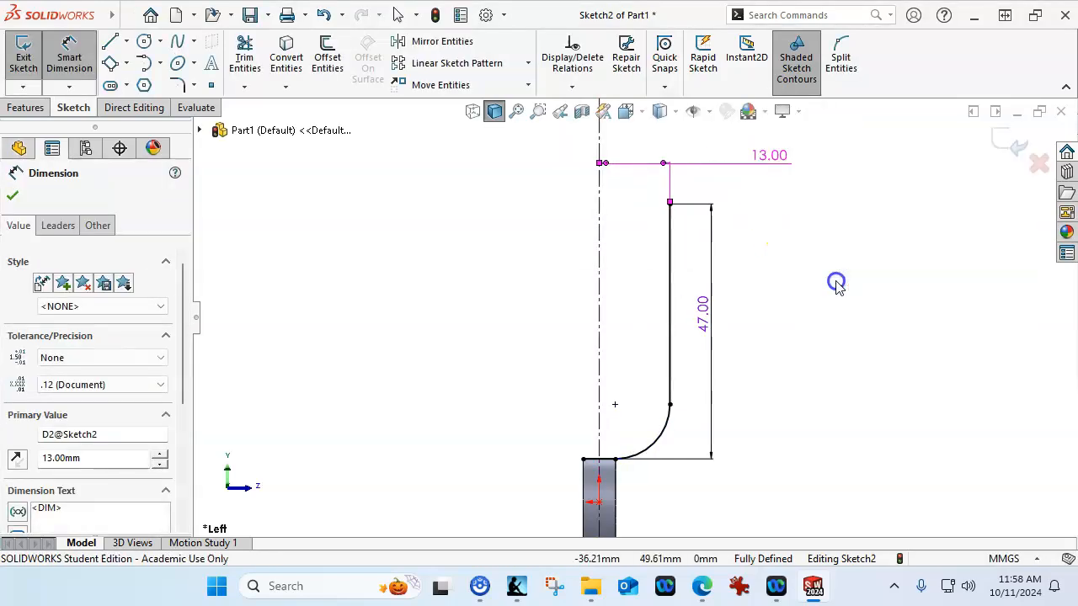
# Mirror the vertical line and its tangent arc about the centerline to complete the U-shaped profile.
pyautogui.click(670, 253)
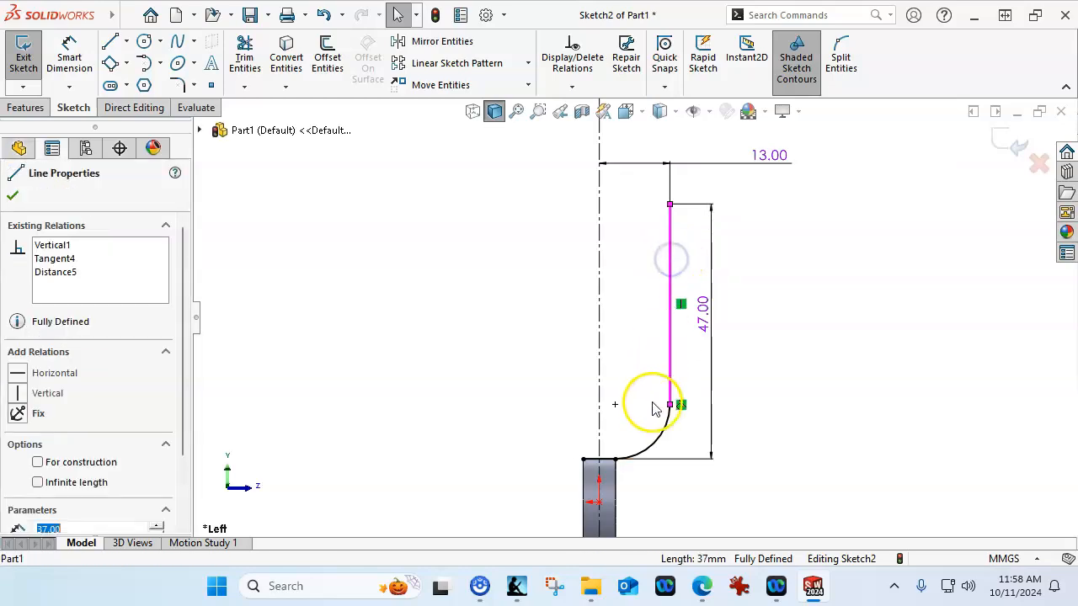
pyautogui.keyDown('ctrl'); pyautogui.click(660, 452); pyautogui.keyUp('ctrl')
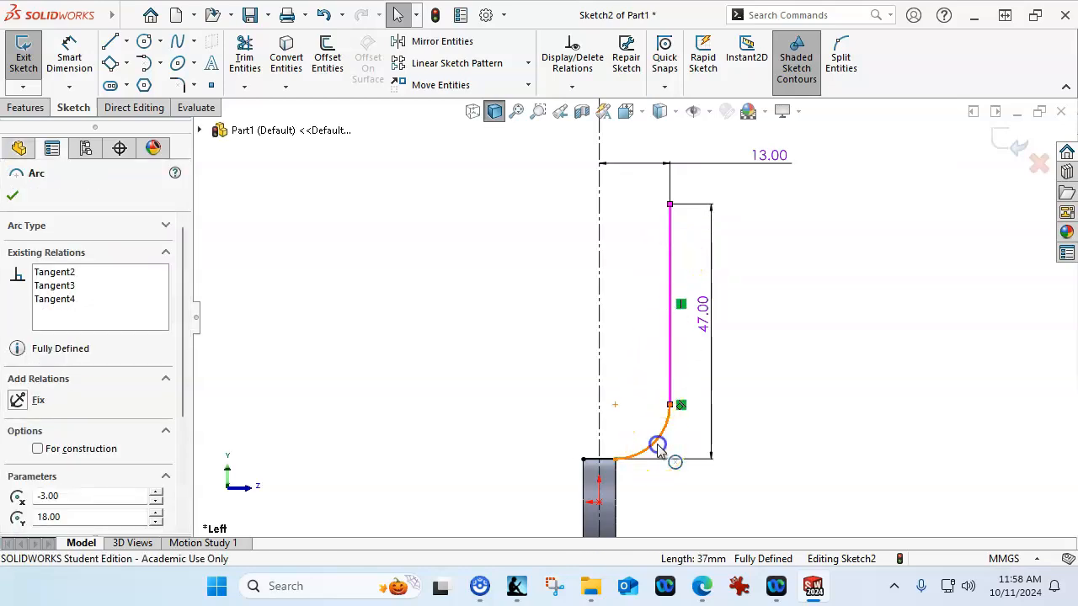
pyautogui.keyDown('ctrl'); pyautogui.click(601, 317); pyautogui.keyUp('ctrl')
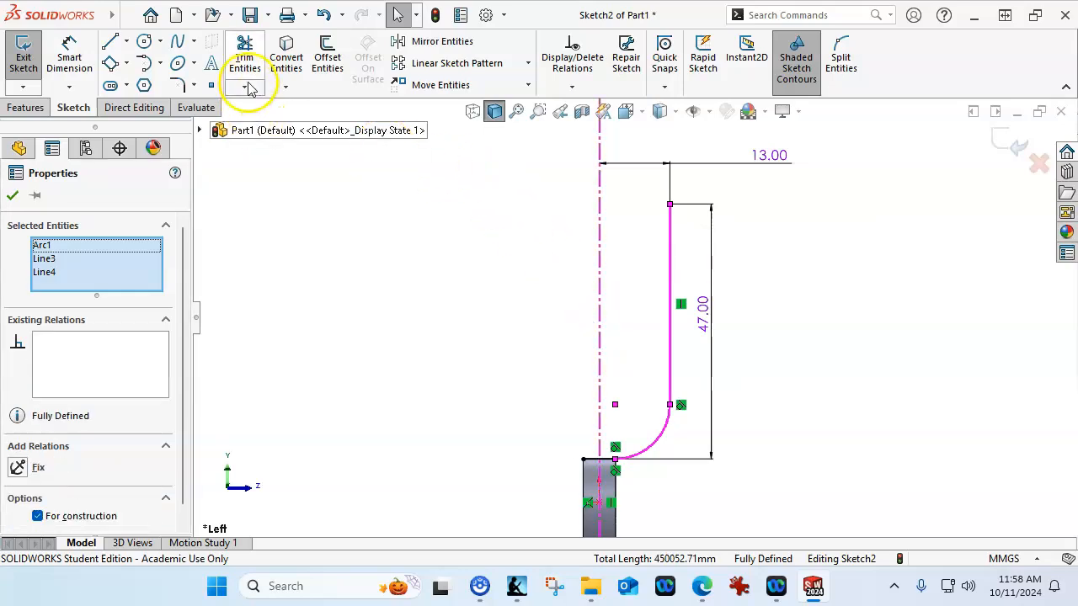
pyautogui.click(425, 42)
pyautogui.click(375, 239)
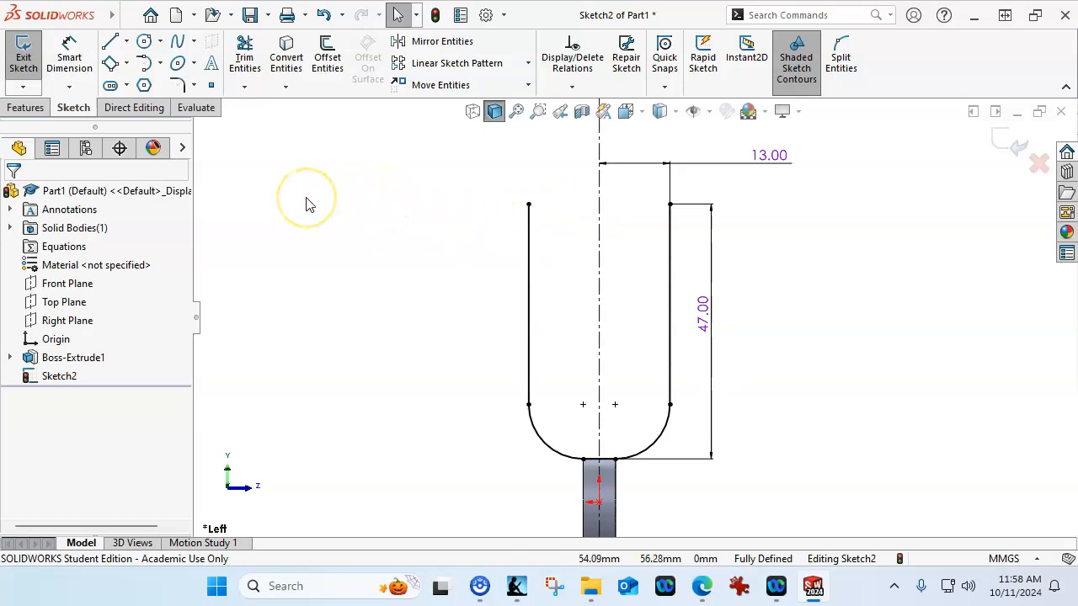
# Set up a thin boss extrude of the U profile with a wall thickness of 5 mm in one direction.
pyautogui.click(26, 108)
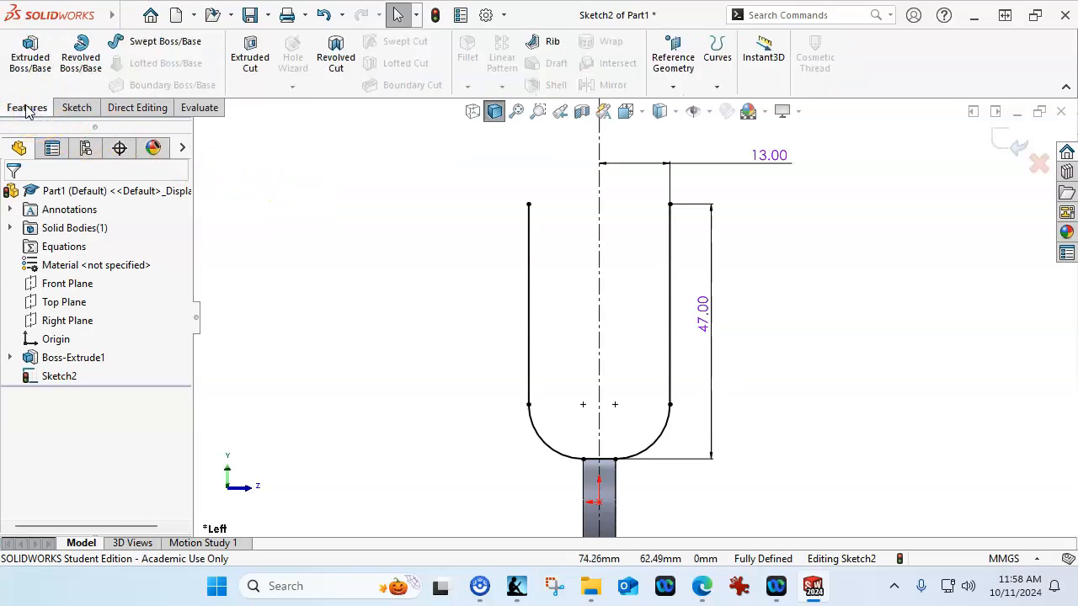
pyautogui.click(30, 54)
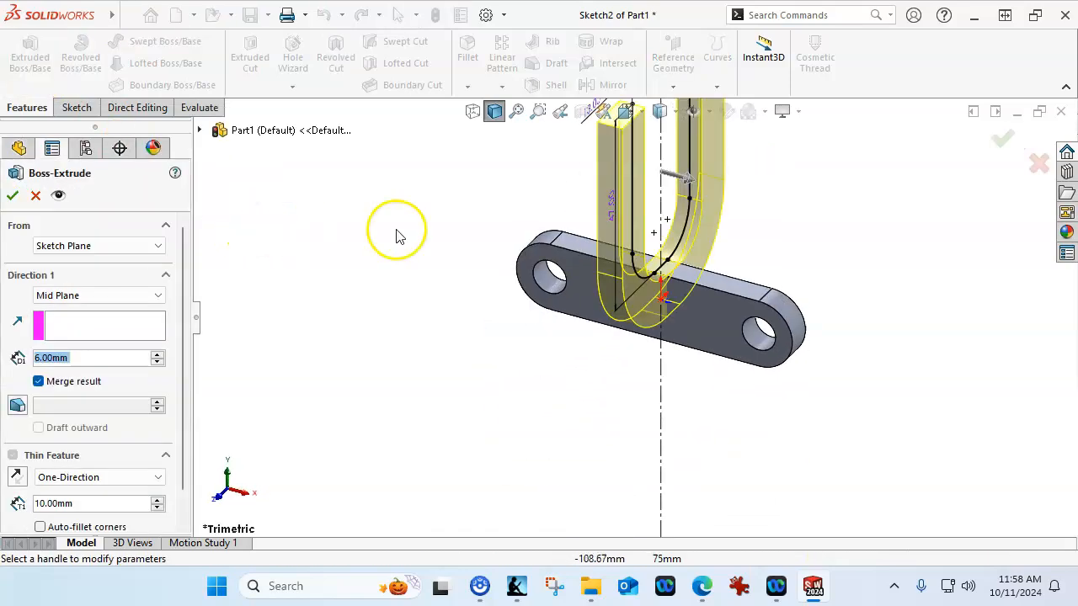
pyautogui.scroll(1, 639, 240)
pyautogui.scroll(-1, 703, 215)
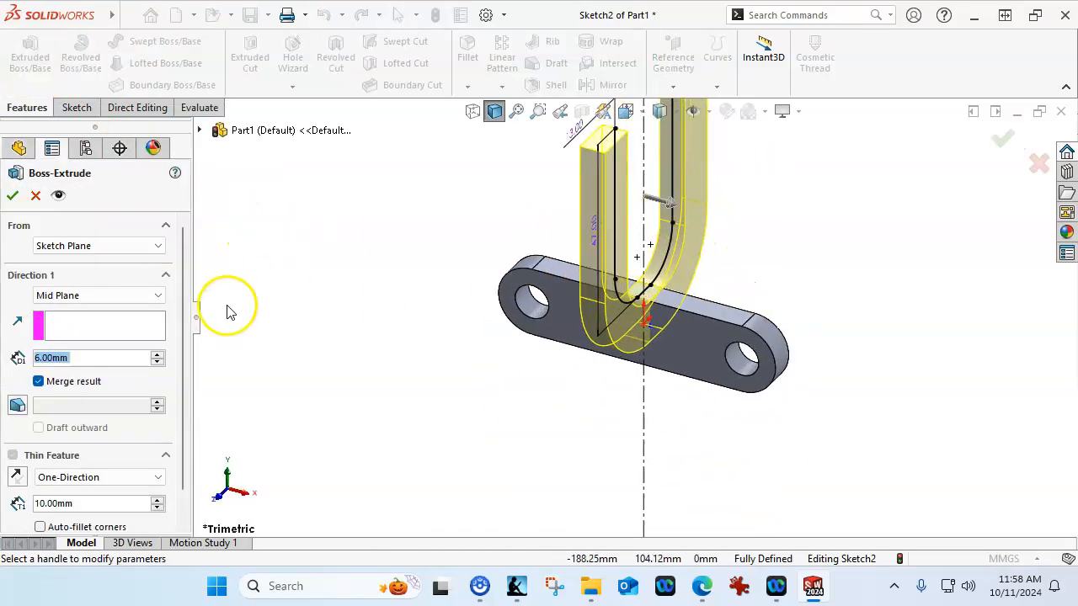
pyautogui.moveTo(182, 333); pyautogui.dragTo(183, 355)
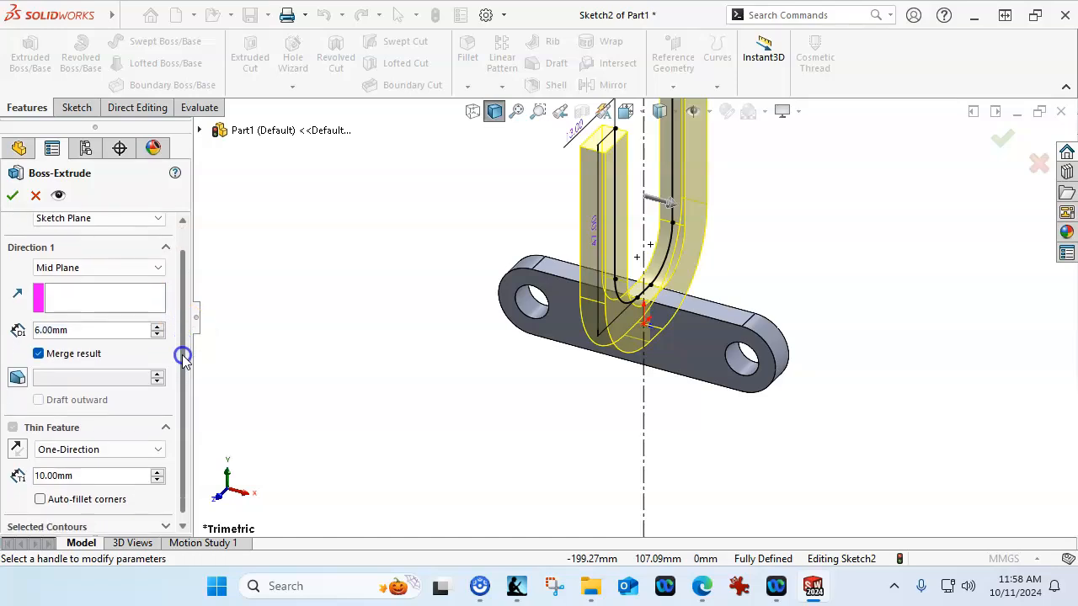
pyautogui.moveTo(182, 354); pyautogui.dragTo(182, 381)
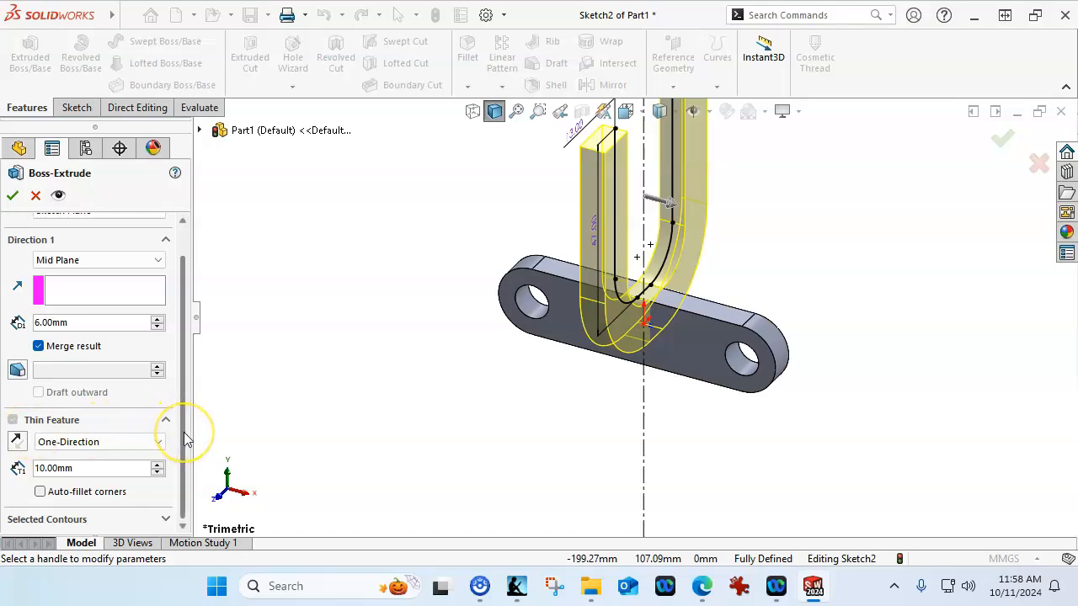
pyautogui.click(78, 471)
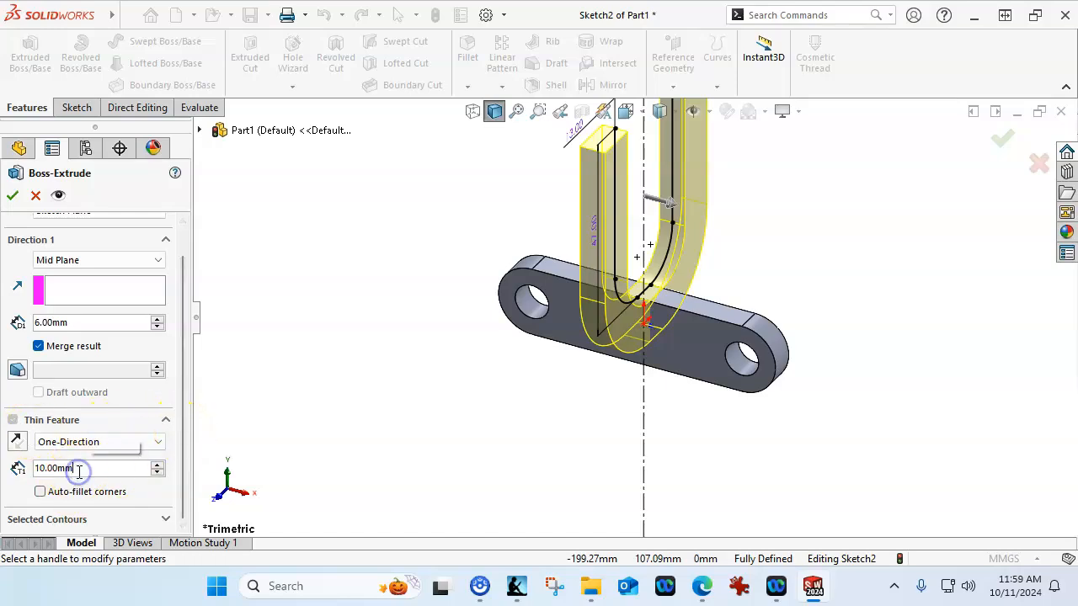
pyautogui.doubleClick(79, 471)
pyautogui.write('5')
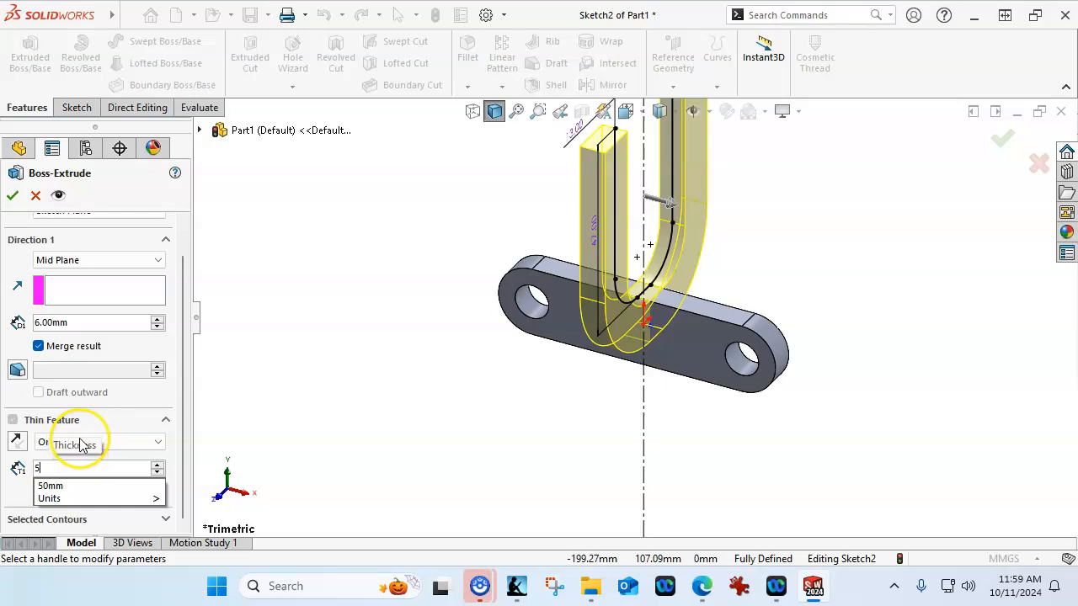
pyautogui.click(80, 444)
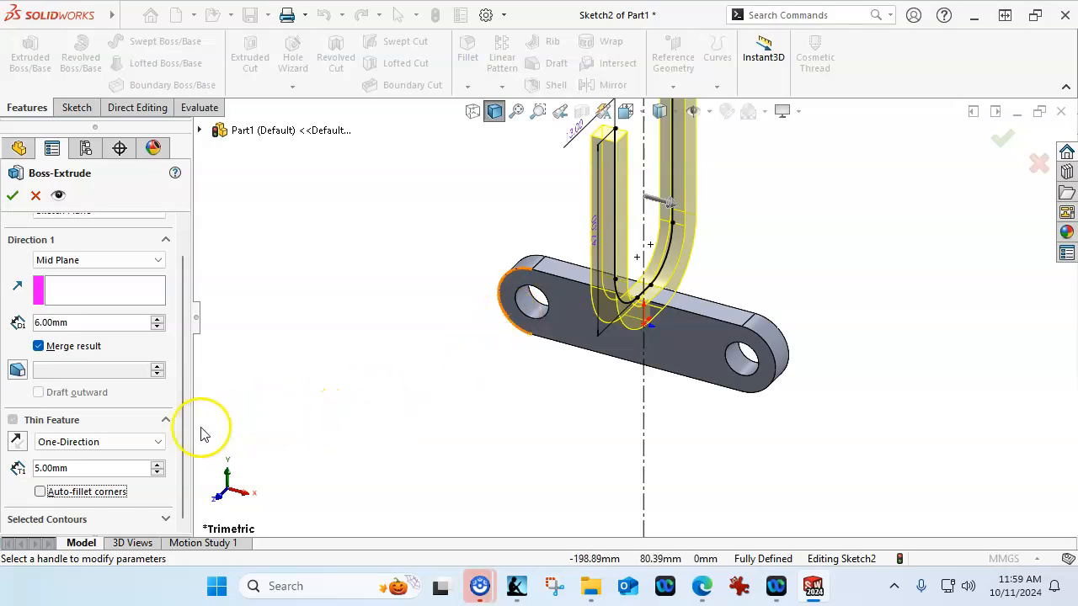
# Reverse the wall thickness to the inside of the U profile and complete the mid-plane thin extrude with a 30 mm depth.
pyautogui.moveTo(430, 408); pyautogui.dragTo(387, 435, button='middle')
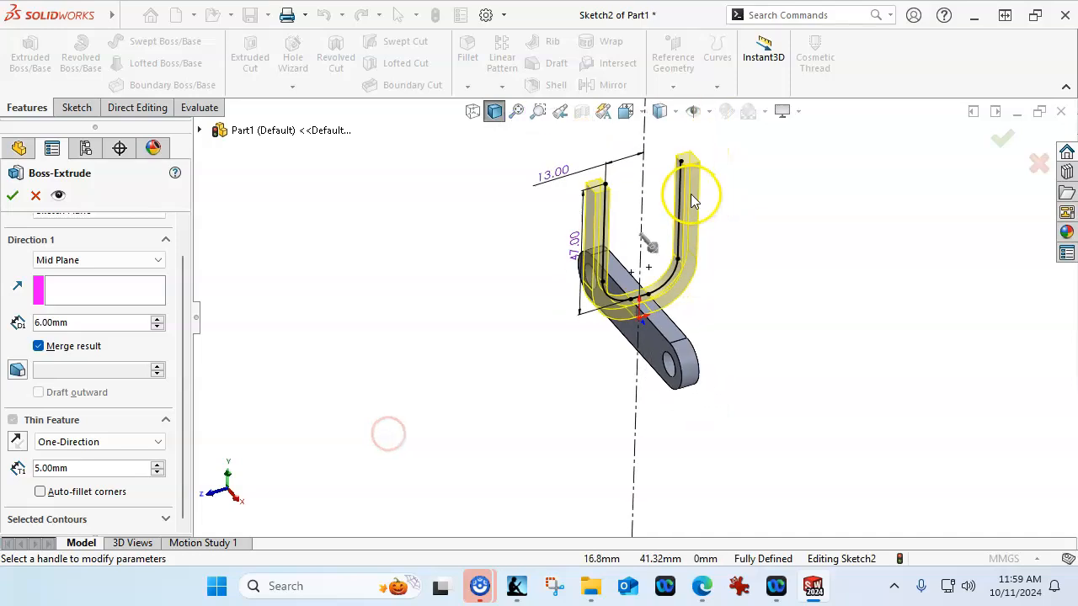
pyautogui.scroll(-2, 691, 194)
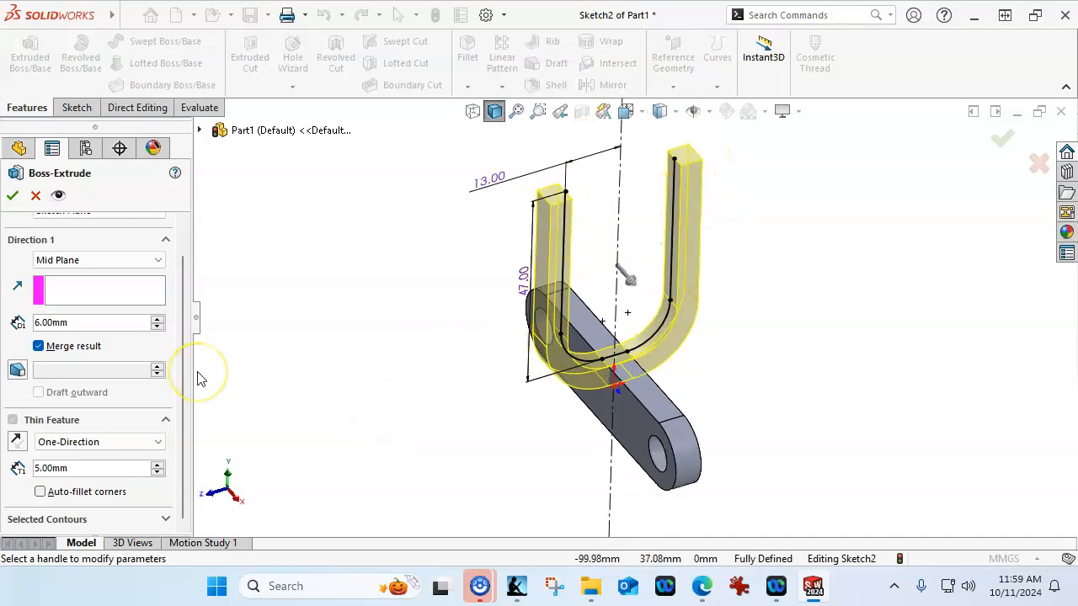
pyautogui.click(15, 443)
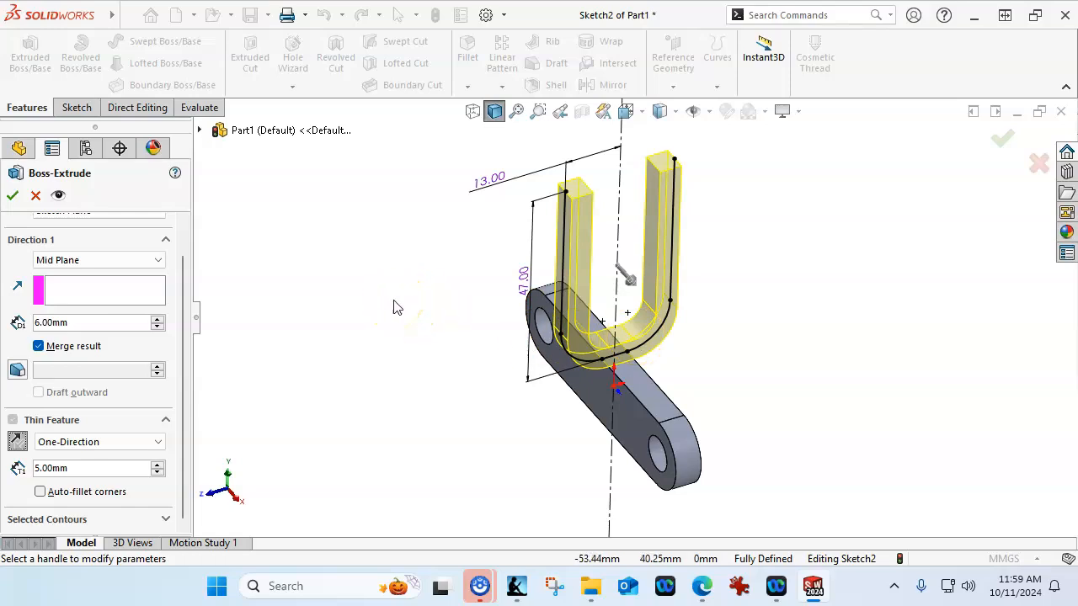
pyautogui.doubleClick(109, 328)
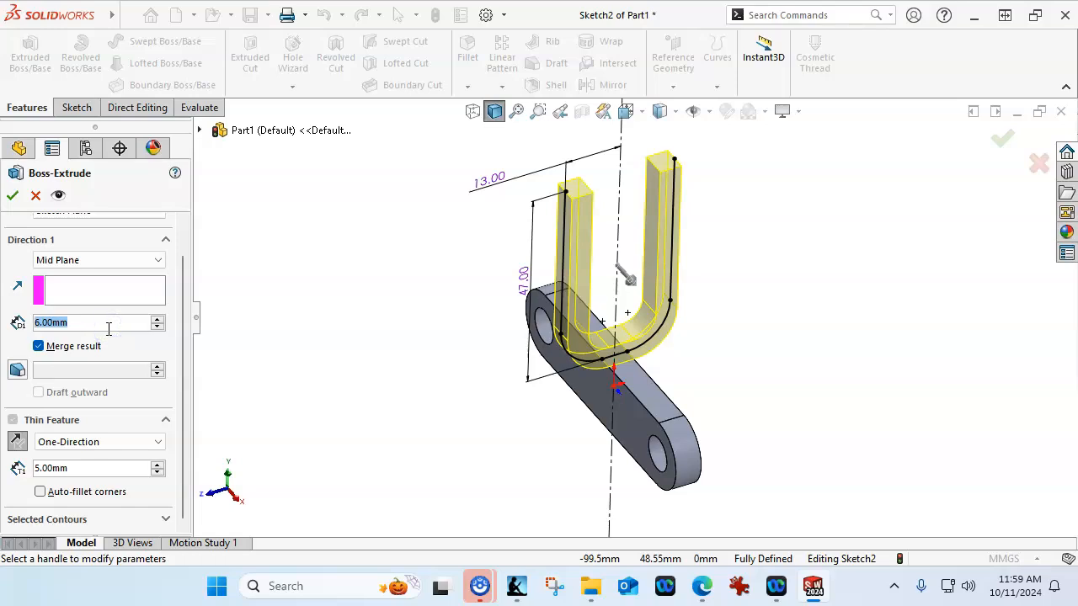
pyautogui.write('30')
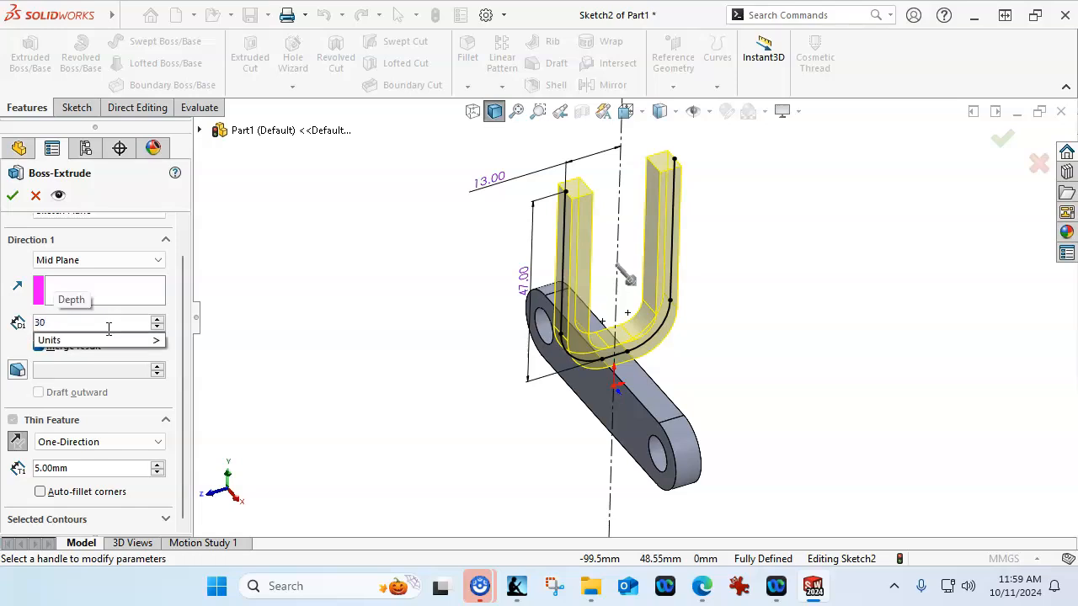
pyautogui.press('Return')
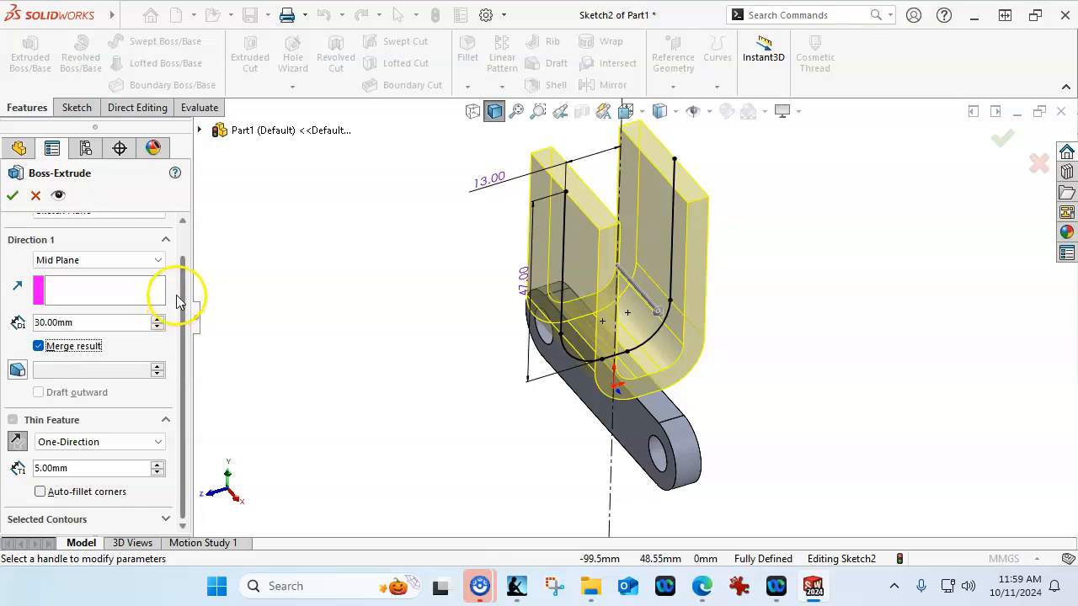
pyautogui.click(181, 250)
pyautogui.click(12, 197)
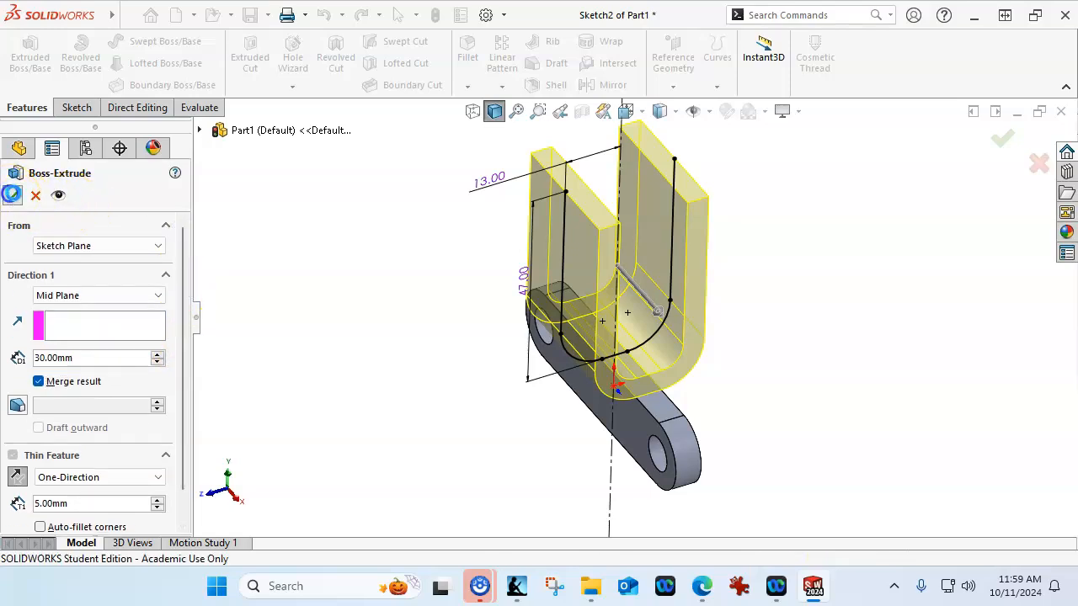
# Measure the distance between the inner top edges of the two upright walls.
pyautogui.click(609, 213)
pyautogui.keyDown('ctrl'); pyautogui.click(678, 198); pyautogui.keyUp('ctrl')
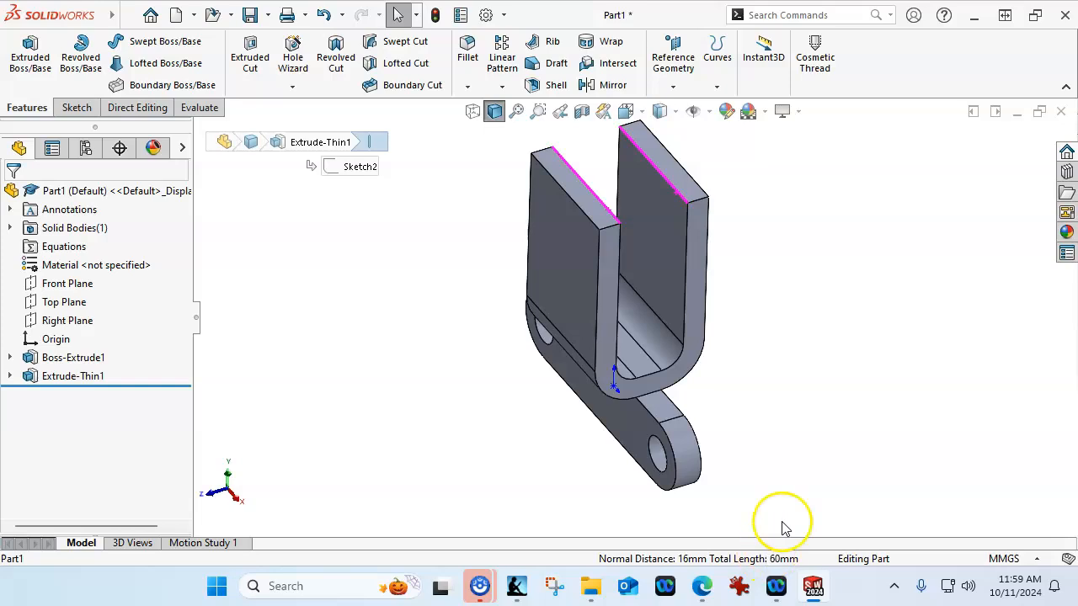
pyautogui.click(818, 311)
pyautogui.moveTo(782, 298); pyautogui.dragTo(811, 260, button='middle')
pyautogui.moveTo(330, 348); pyautogui.dragTo(327, 309, button='middle')
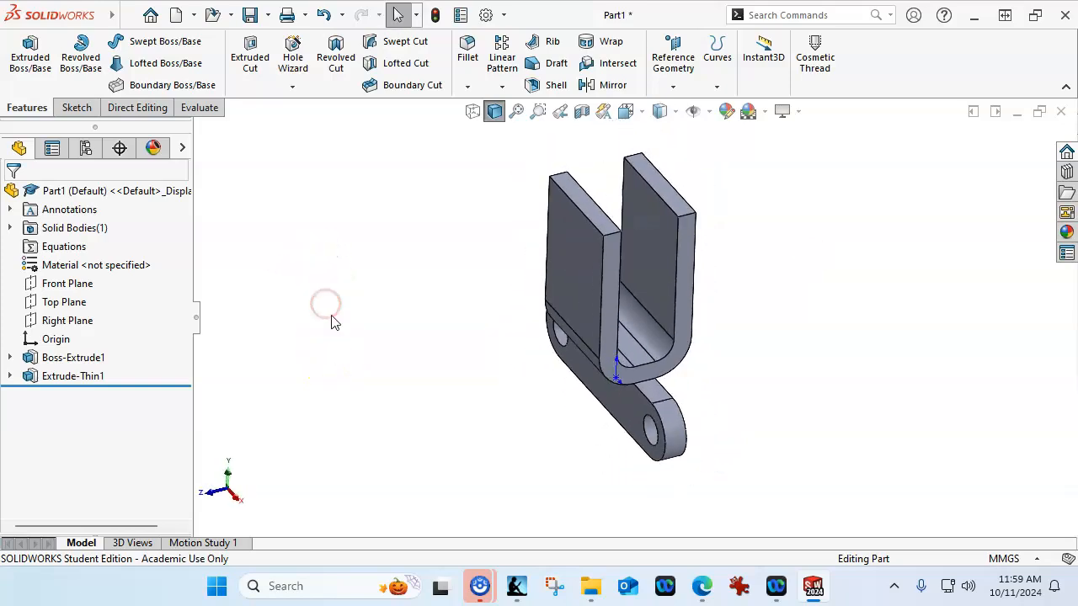
# Expand the thin extrude and highlight its U-shaped sketch on the model.
pyautogui.click(9, 376)
pyautogui.click(74, 396)
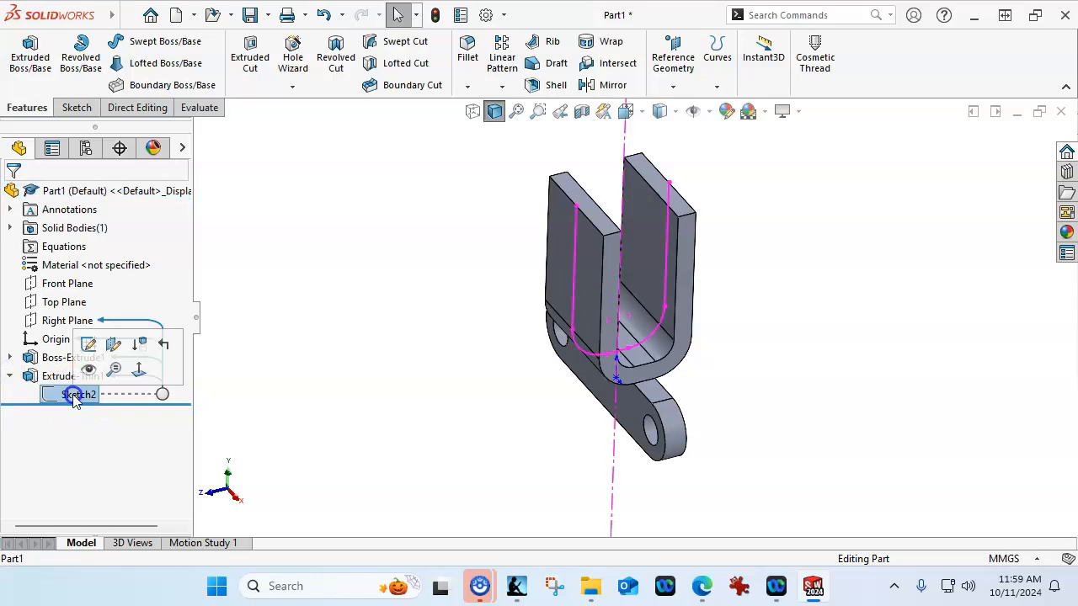
pyautogui.click(349, 383)
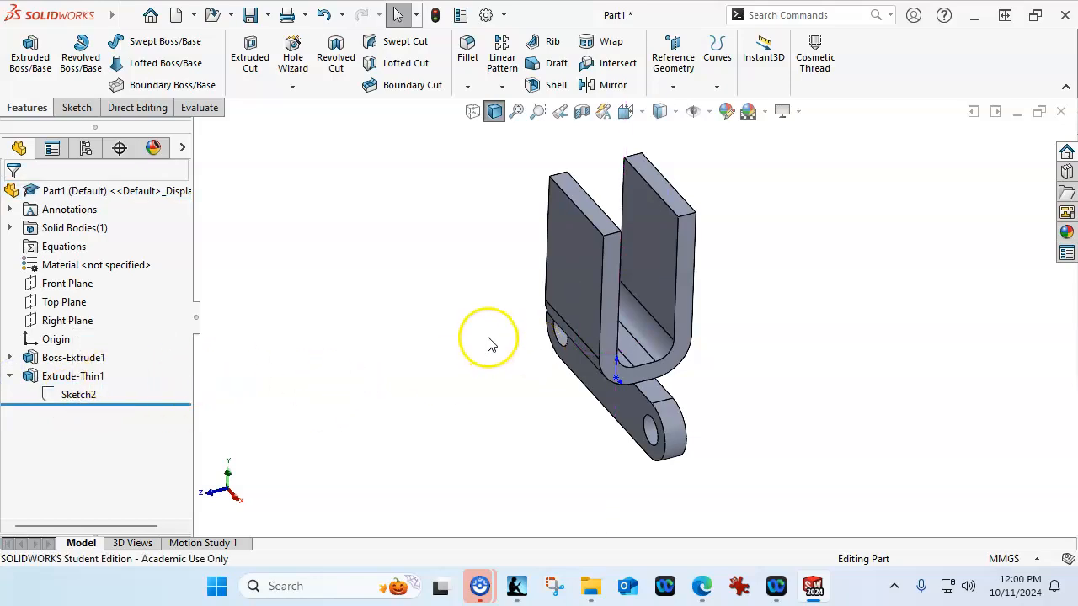
# Undo the thin extrude of the U profile and return to its open sketch.
pyautogui.moveTo(487, 327); pyautogui.dragTo(493, 310, button='middle')
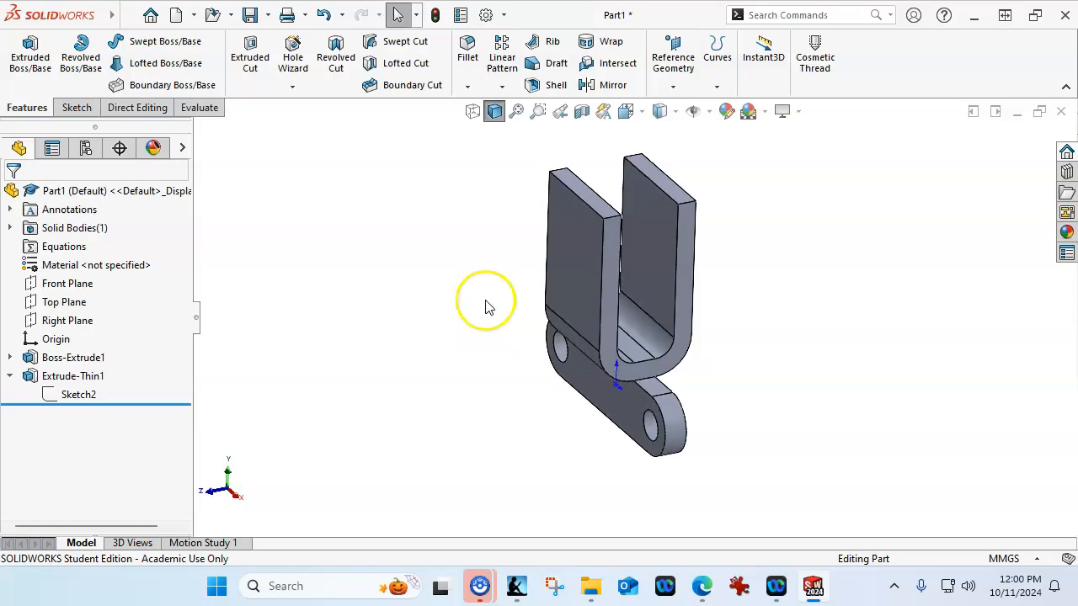
pyautogui.click(594, 259)
pyautogui.click(500, 306)
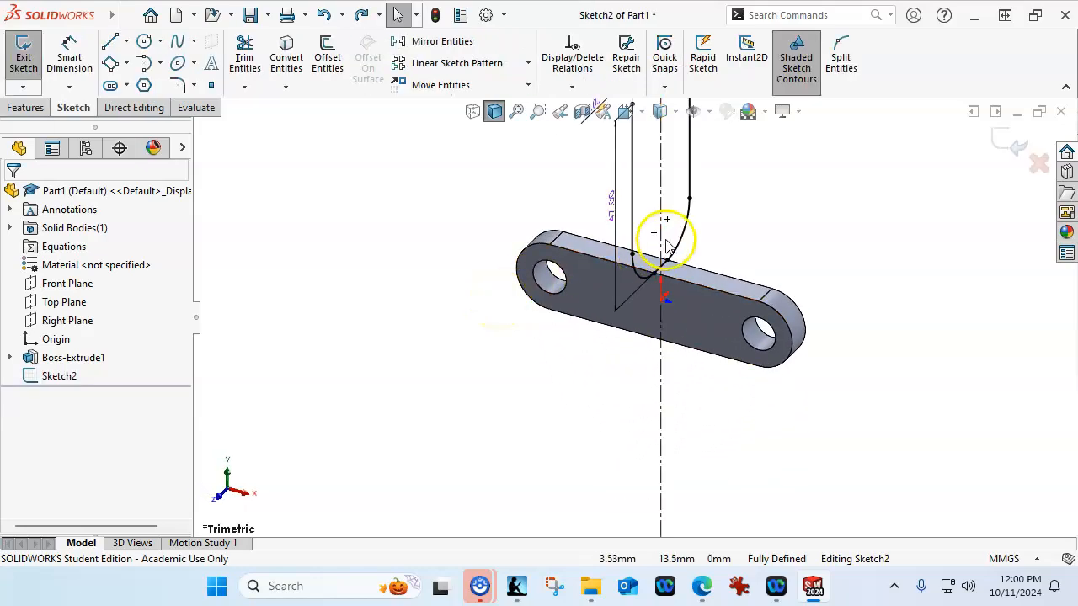
# Offset the whole U-profile chain 5 mm to the inside and cap its open ends with lines.
pyautogui.scroll(4, 673, 231)
pyautogui.scroll(-3, 695, 226)
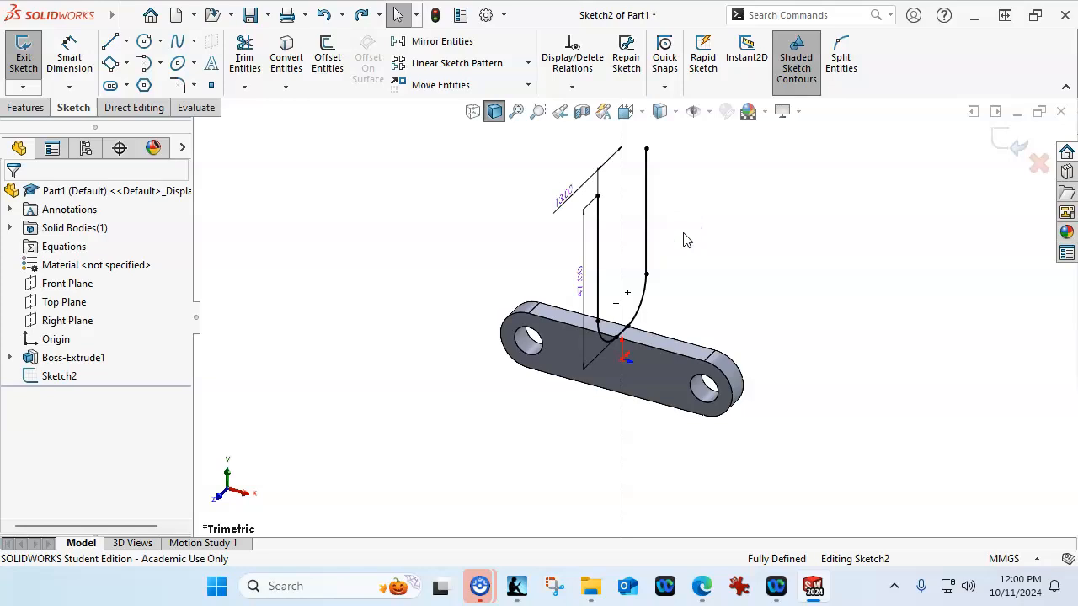
pyautogui.hotkey('ctrl', '3')
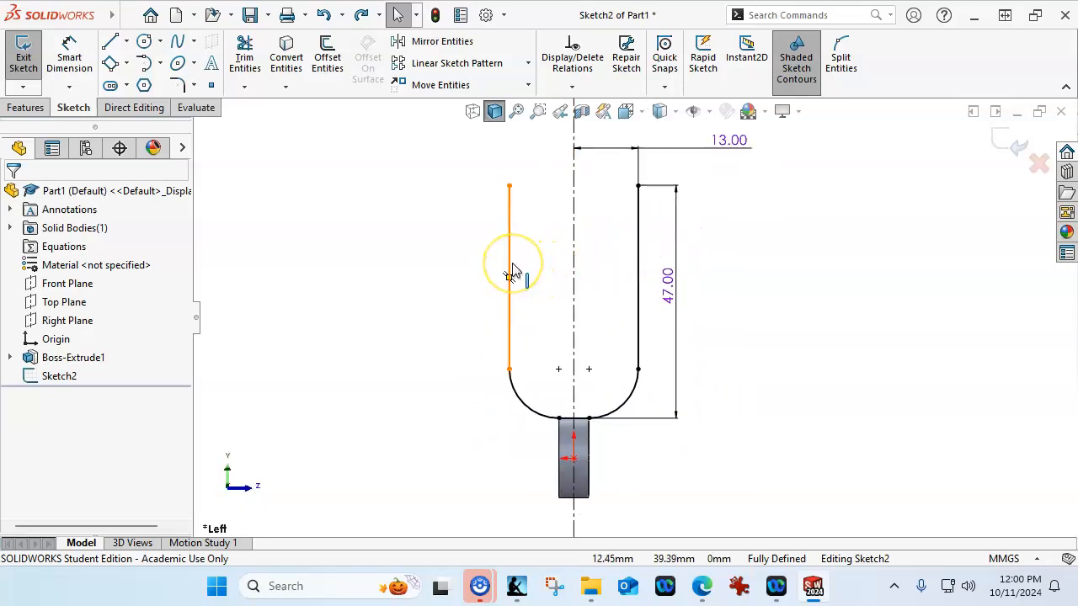
pyautogui.rightClick(512, 270)
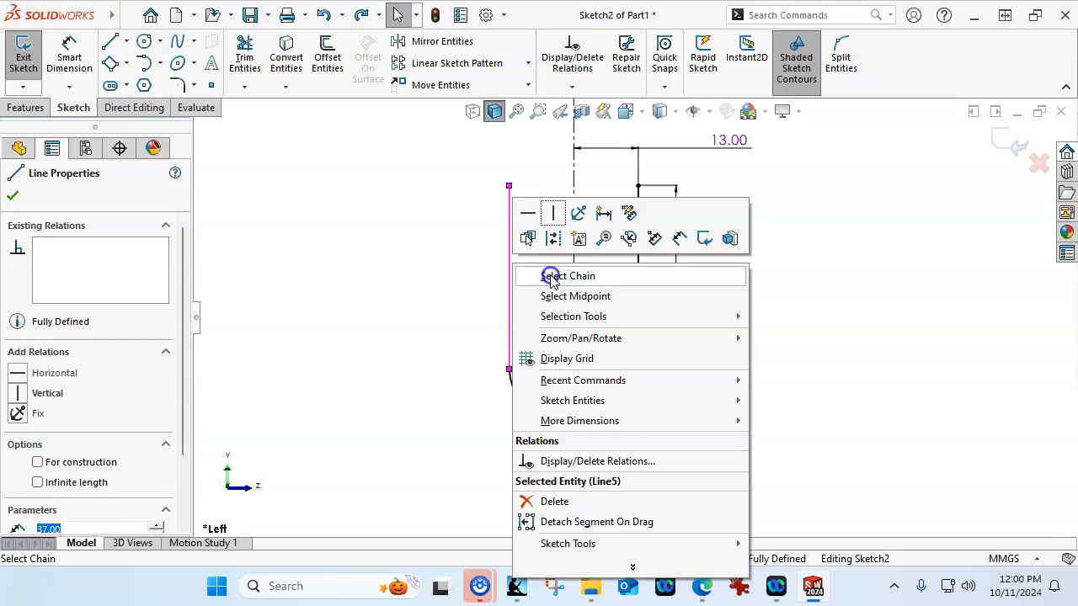
pyautogui.click(552, 278)
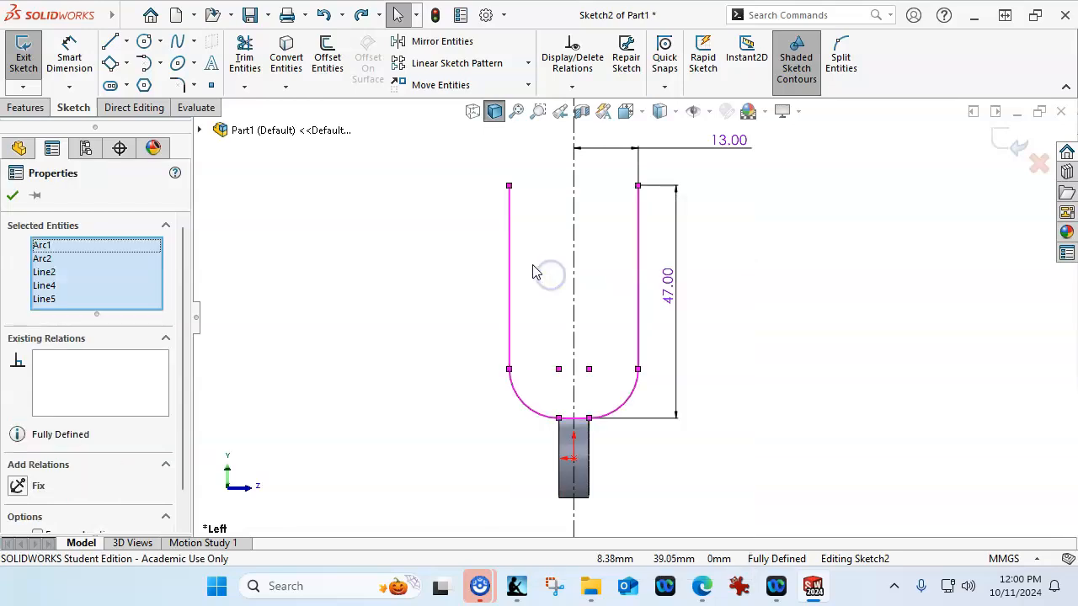
pyautogui.click(327, 61)
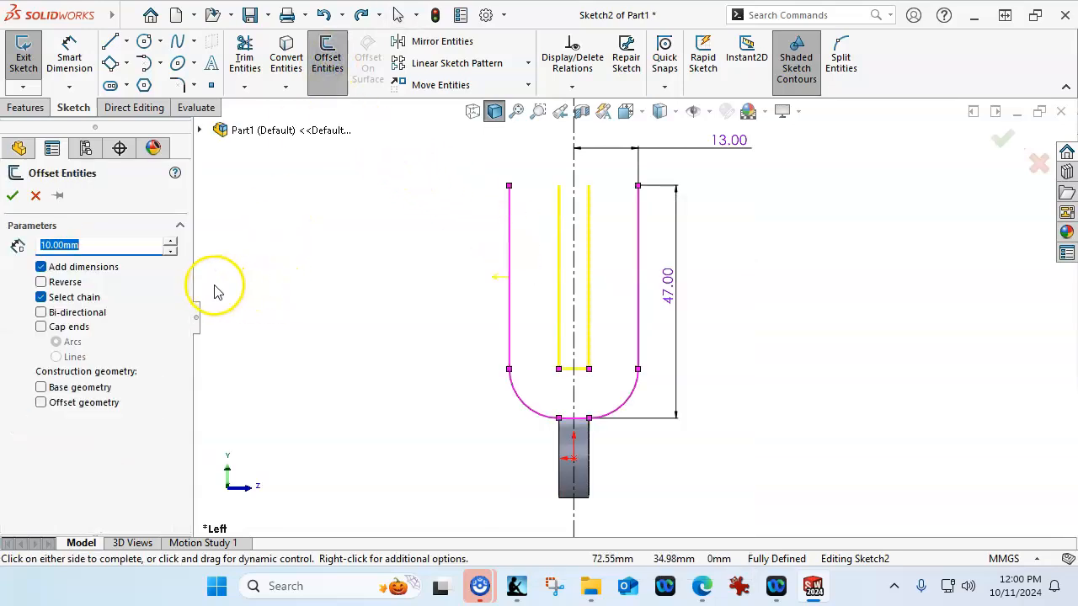
pyautogui.write('5')
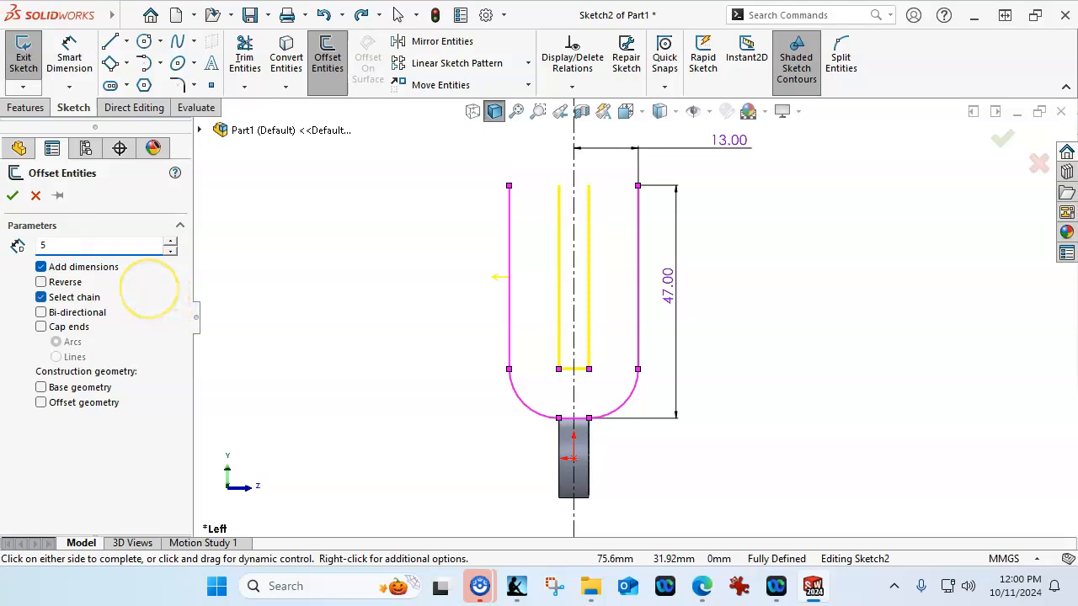
pyautogui.press('Return')
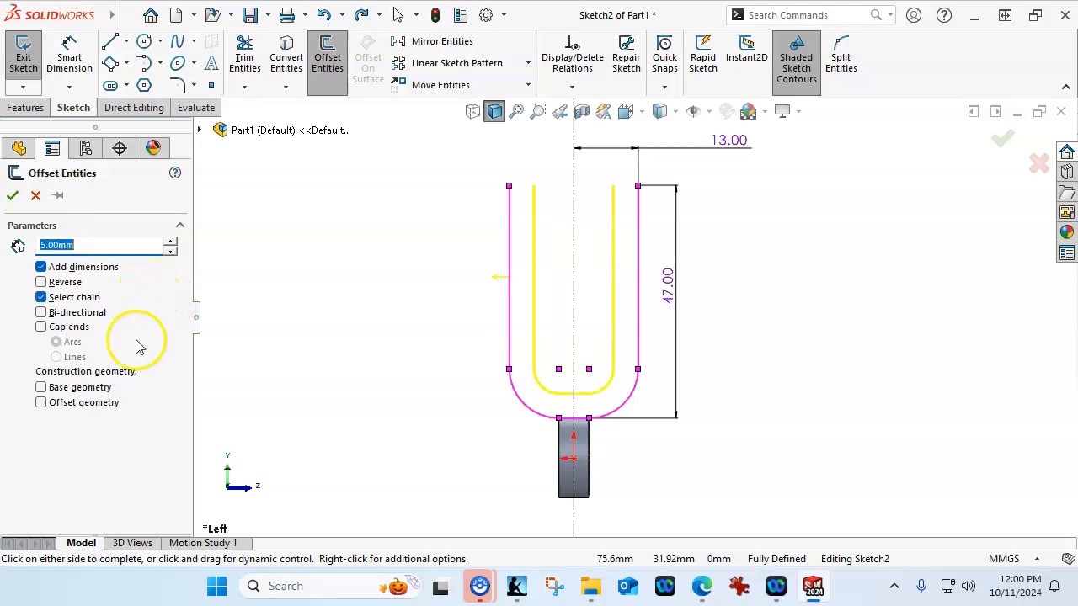
pyautogui.click(42, 328)
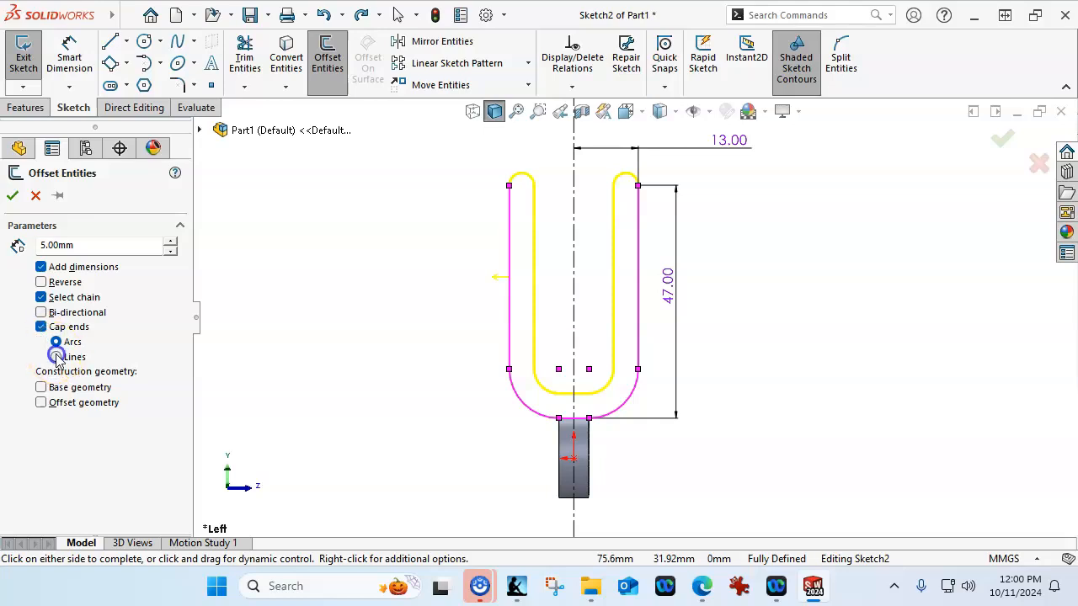
pyautogui.click(13, 196)
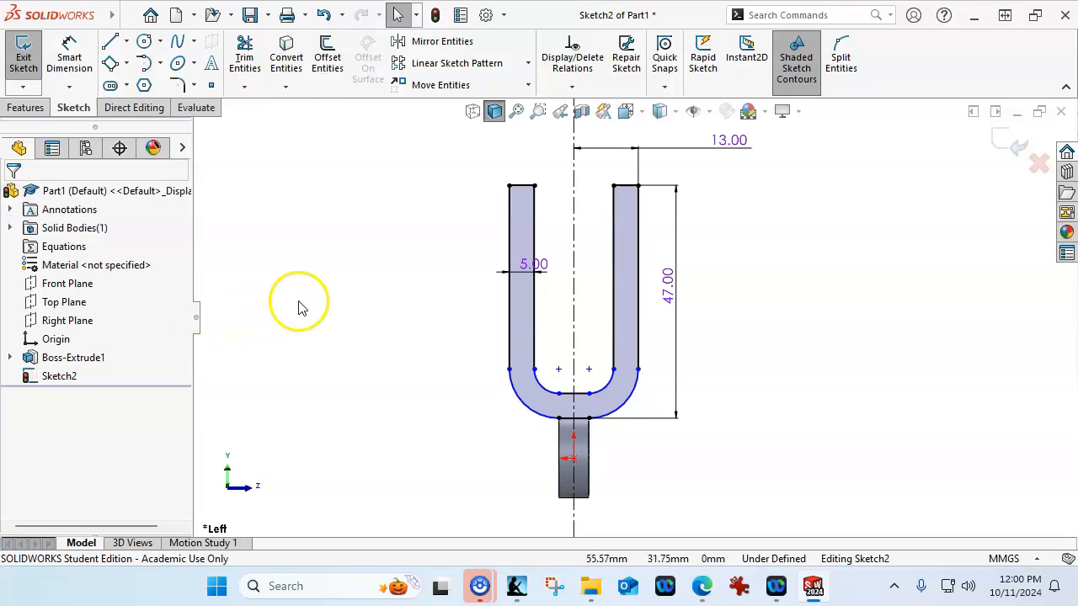
# Check which parts of the U profile can still move by trying to shift its arcs, endpoints and centre points.
pyautogui.scroll(-3, 577, 428)
pyautogui.click(584, 412)
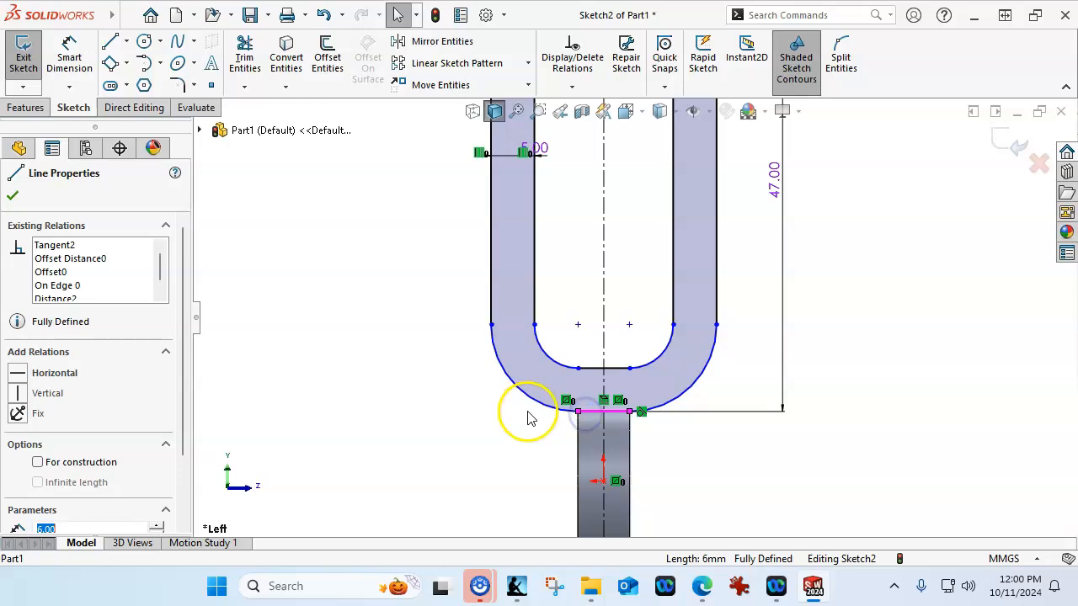
pyautogui.click(667, 452)
pyautogui.moveTo(491, 325); pyautogui.dragTo(467, 292)
pyautogui.click(457, 423)
pyautogui.moveTo(534, 325); pyautogui.dragTo(537, 297)
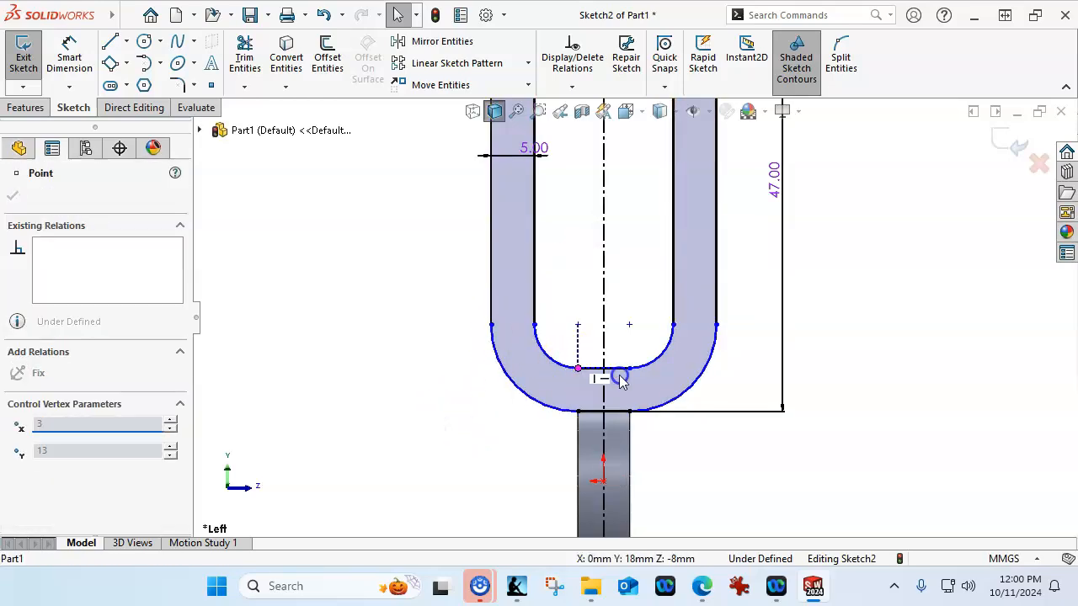
pyautogui.click(398, 389)
pyautogui.moveTo(578, 327); pyautogui.dragTo(578, 272)
pyautogui.moveTo(674, 325); pyautogui.dragTo(655, 283)
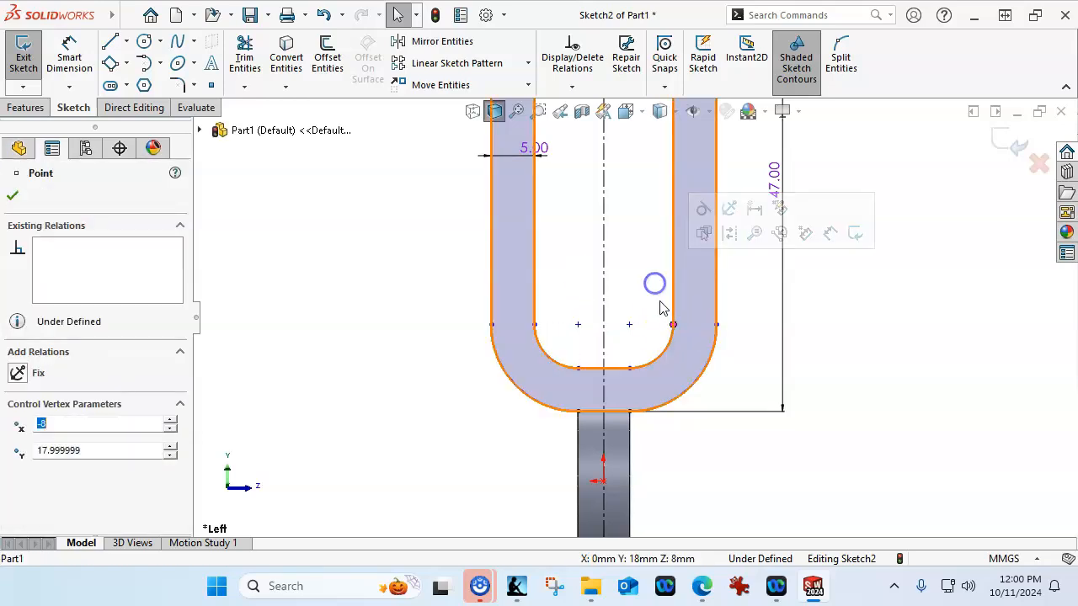
pyautogui.click(737, 376)
pyautogui.moveTo(715, 324); pyautogui.dragTo(748, 325)
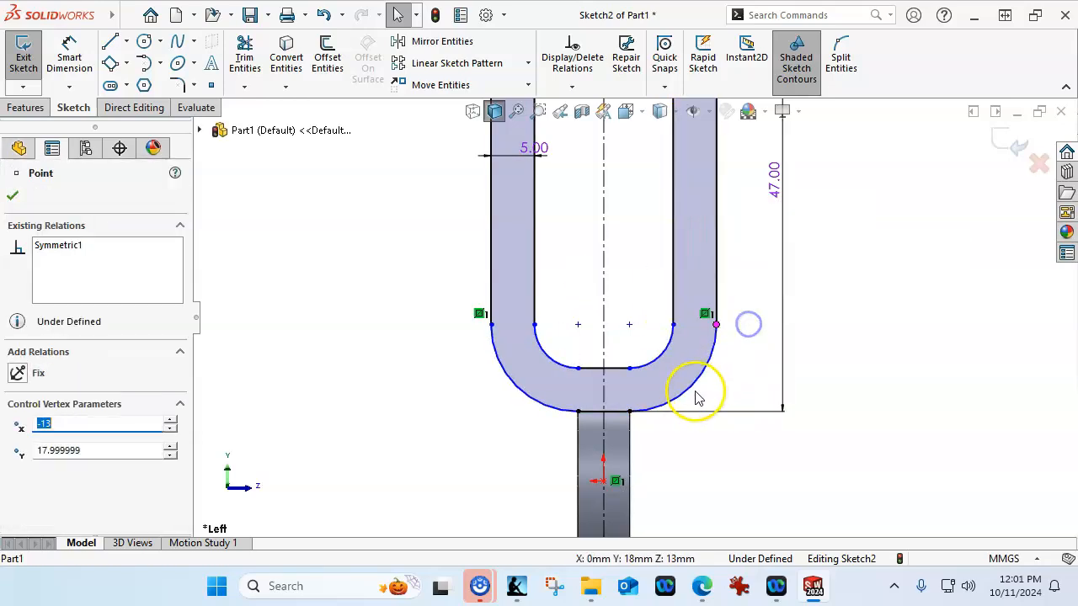
pyautogui.moveTo(693, 383); pyautogui.dragTo(718, 407)
pyautogui.click(737, 456)
pyautogui.scroll(3, 698, 395)
pyautogui.scroll(-2, 695, 248)
pyautogui.scroll(2, 699, 287)
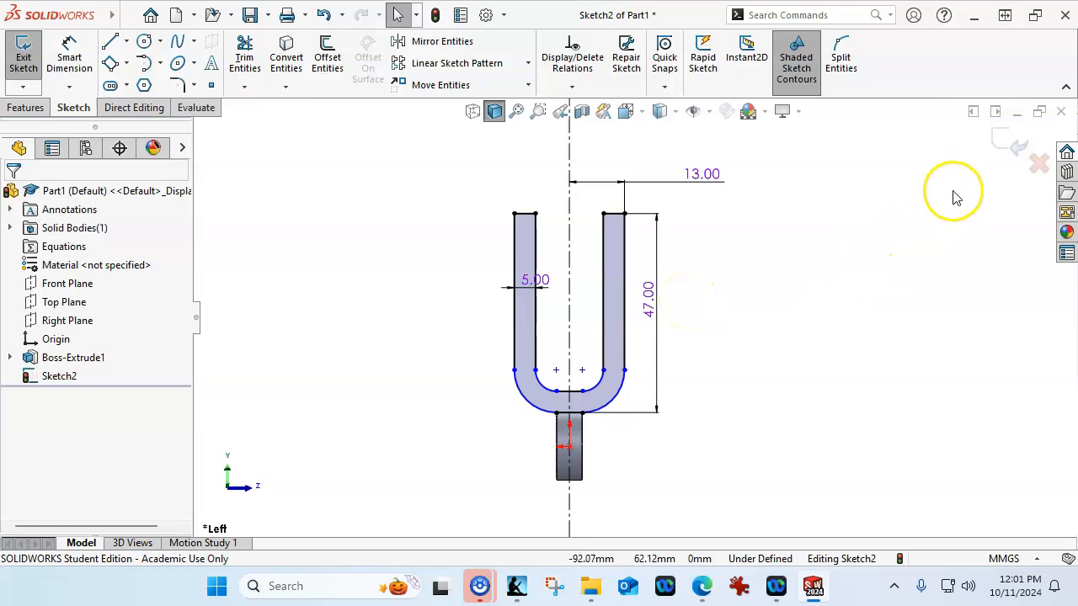
# Extrude the closed U profile 30 mm from the mid plane, merged with the base plate.
pyautogui.click(21, 106)
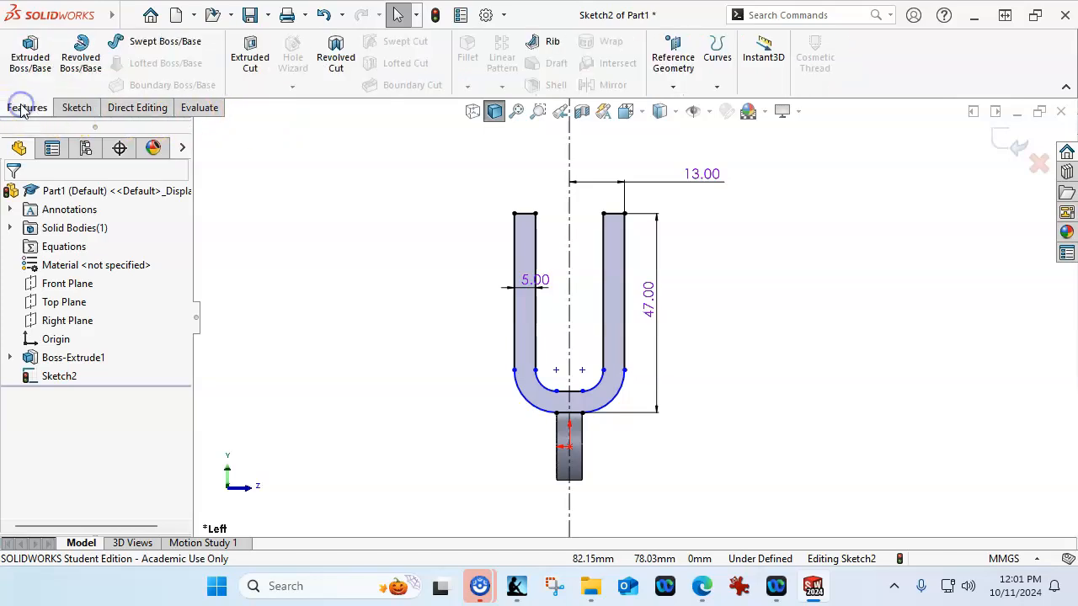
pyautogui.click(30, 52)
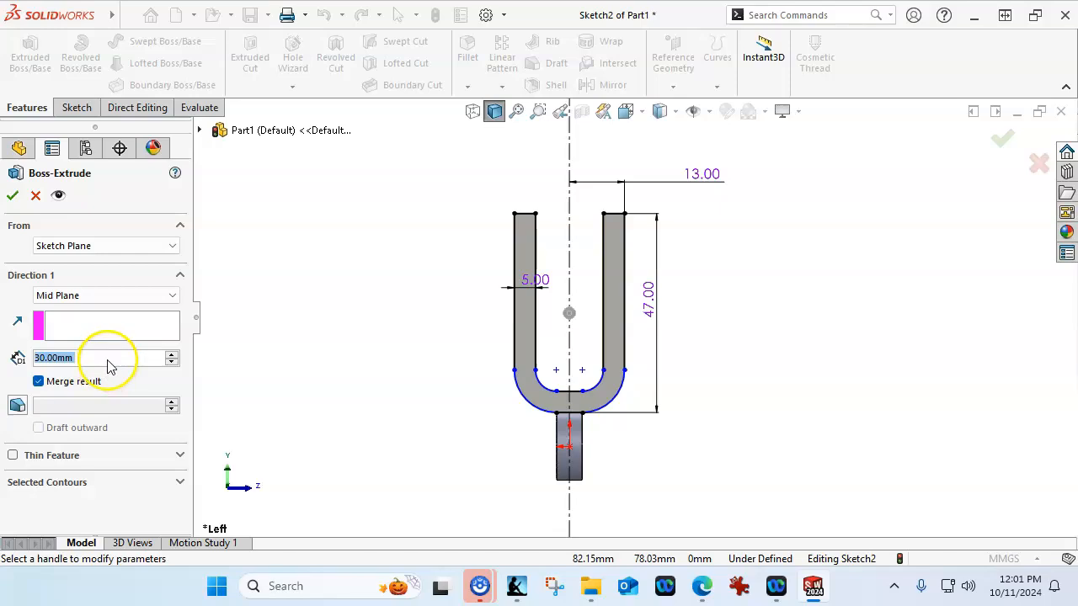
pyautogui.moveTo(306, 258); pyautogui.dragTo(358, 346, button='middle')
pyautogui.click(12, 195)
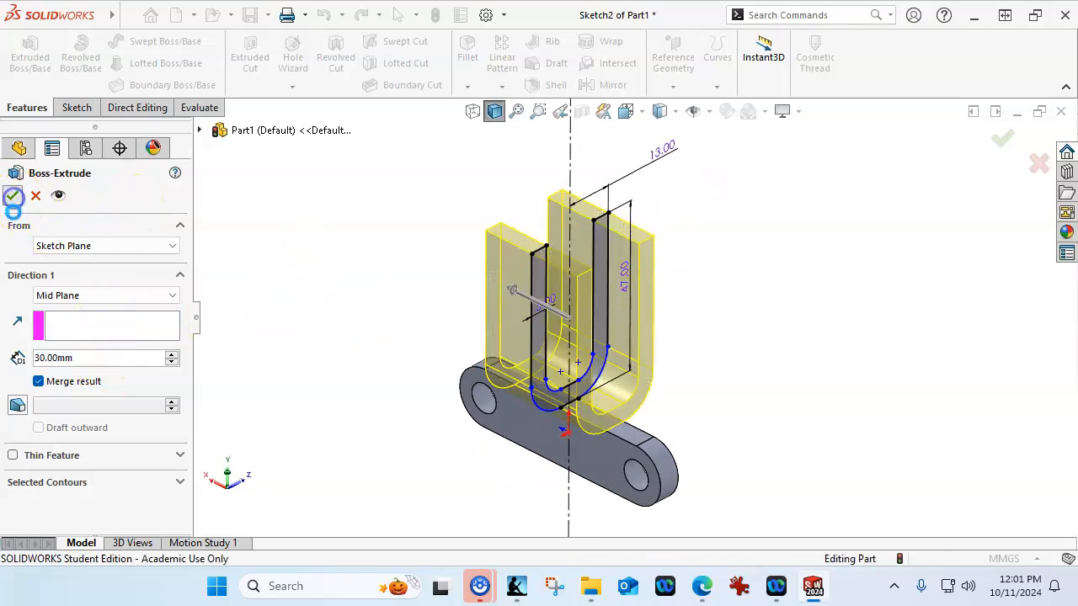
pyautogui.click(413, 300)
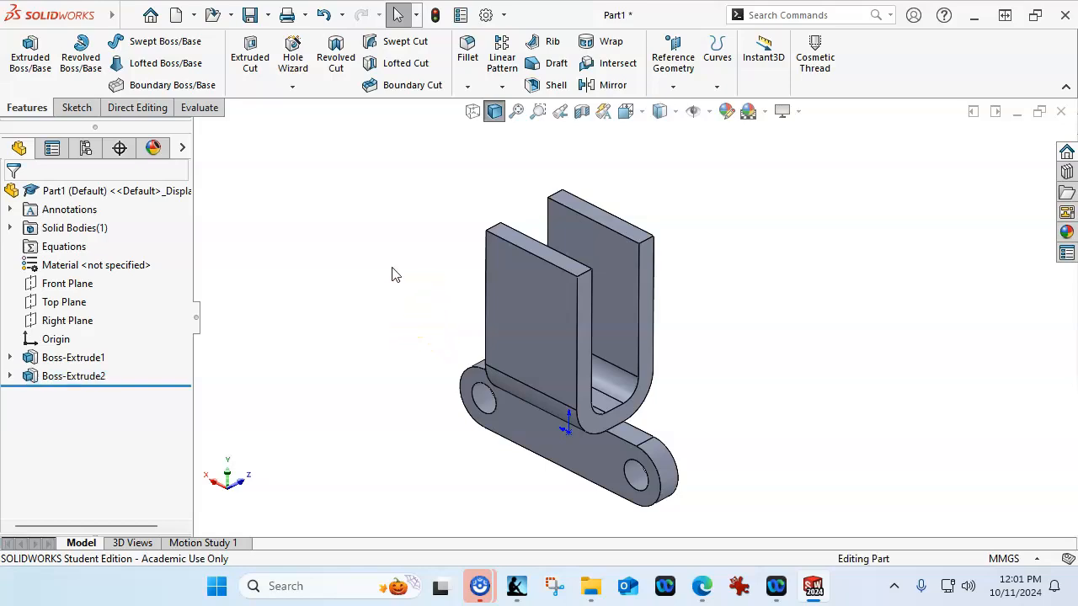
# Start a sketch on the Front Plane and draw a circle of about 6.2 mm diameter near the upright's upper end, above the origin.
pyautogui.click(73, 285)
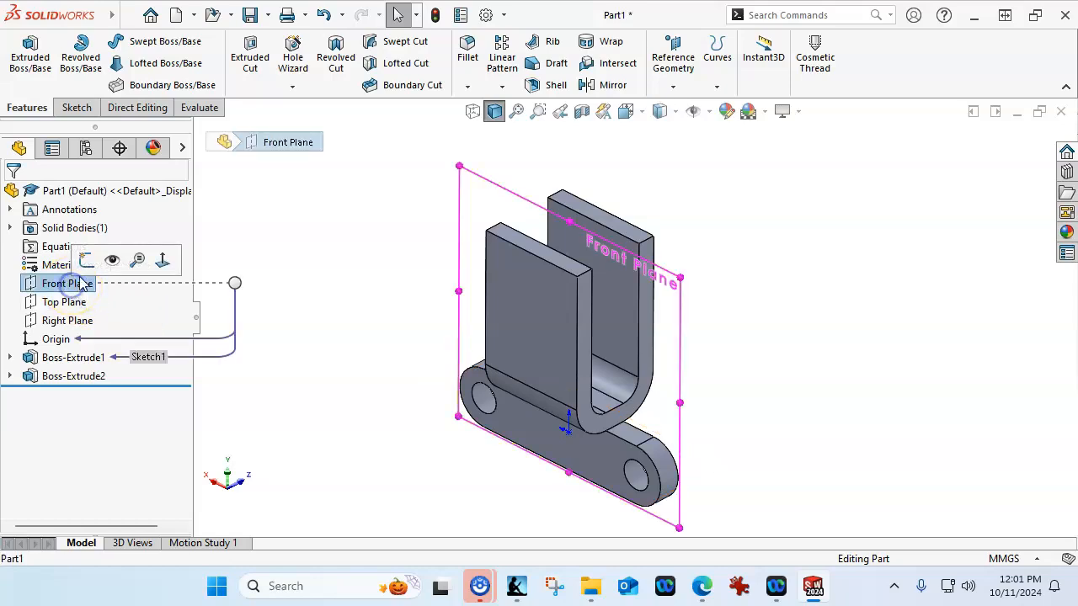
pyautogui.click(84, 264)
pyautogui.click(143, 43)
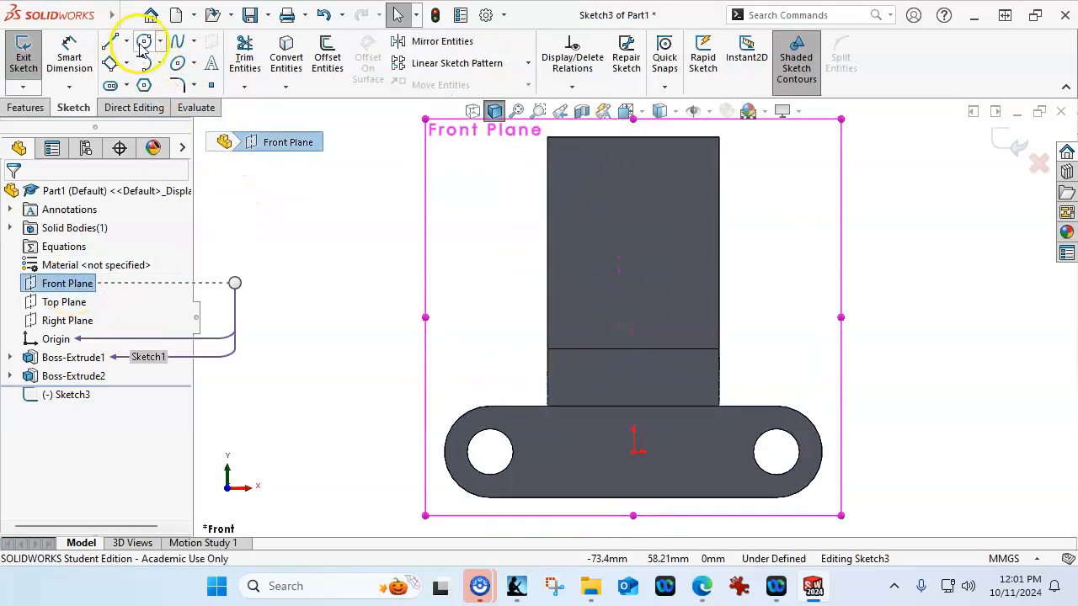
pyautogui.click(633, 174)
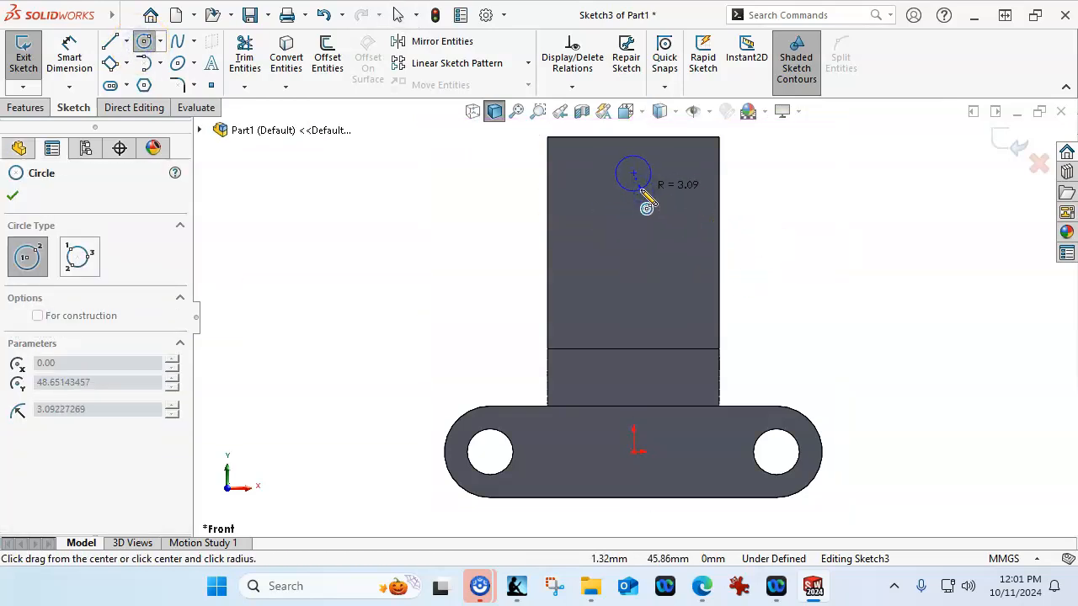
pyautogui.click(646, 205)
pyautogui.rightClick(687, 206)
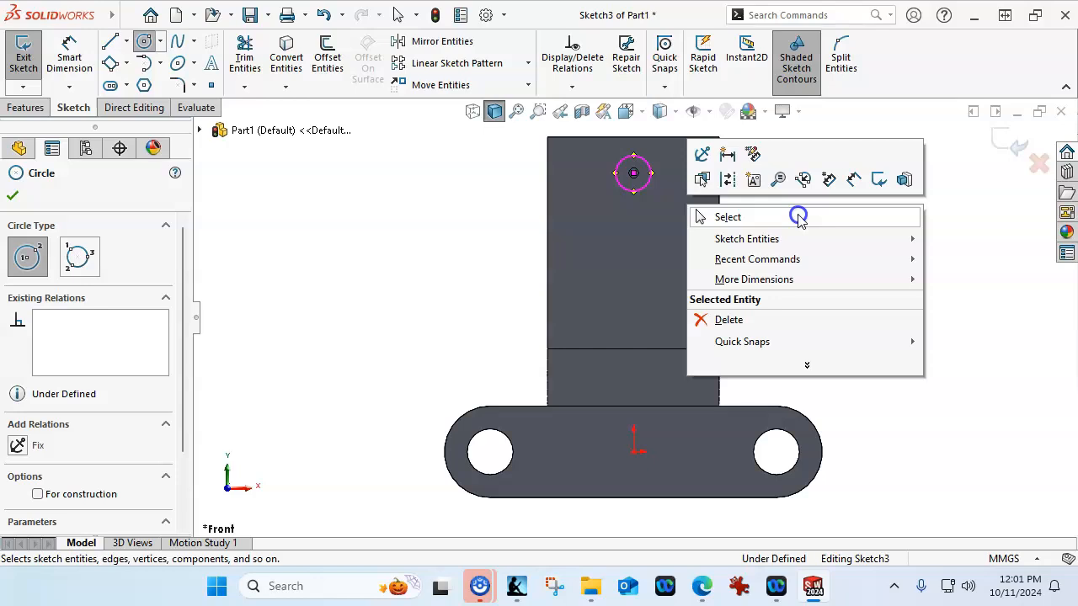
pyautogui.click(798, 217)
# Align the circle's centre with the origin using a vertical relation.
pyautogui.click(633, 173)
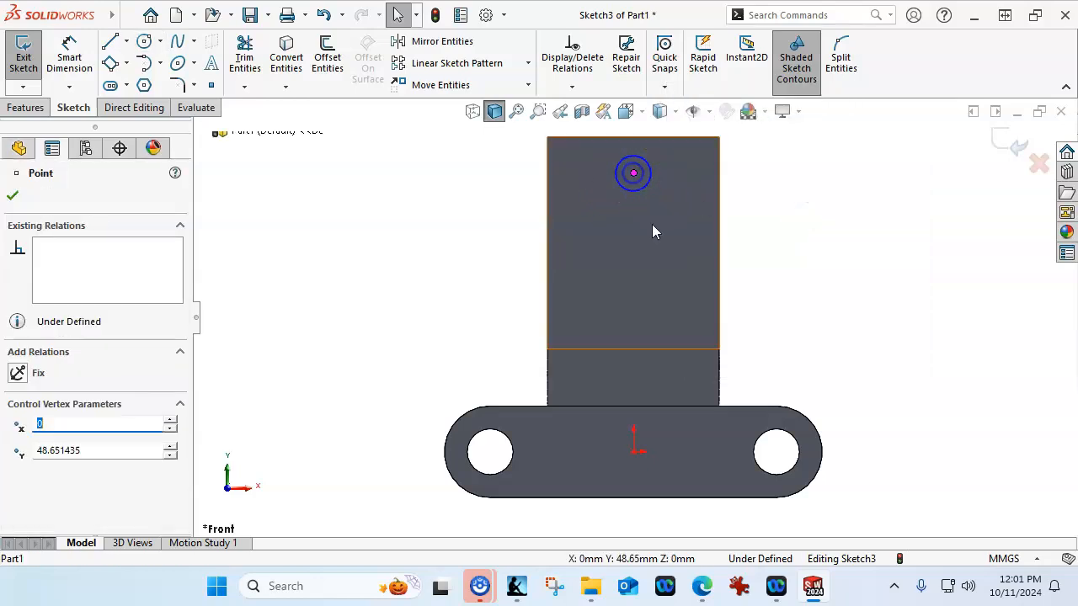
pyautogui.keyDown('ctrl'); pyautogui.click(634, 453); pyautogui.keyUp('ctrl')
pyautogui.click(703, 370)
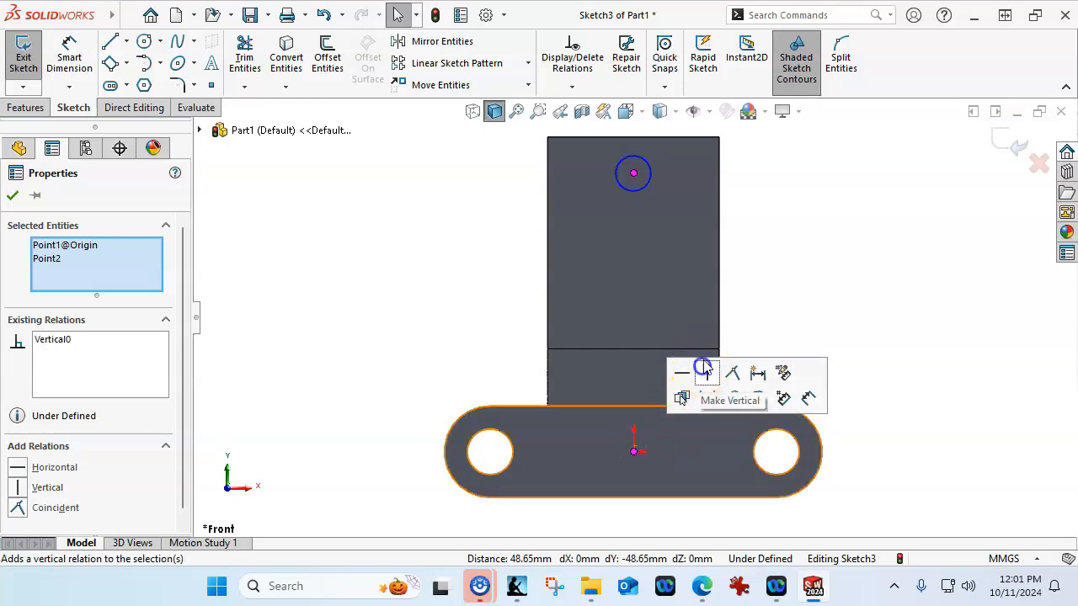
# Dimension the circle's diameter as 6 mm.
pyautogui.rightClick(829, 150)
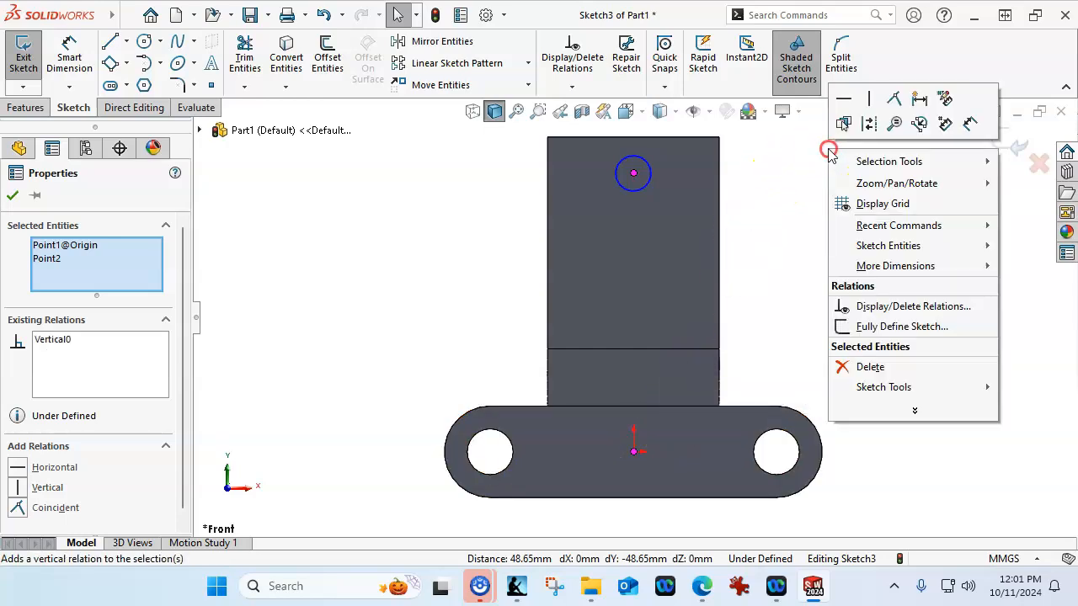
pyautogui.click(971, 125)
pyautogui.click(649, 183)
pyautogui.click(807, 244)
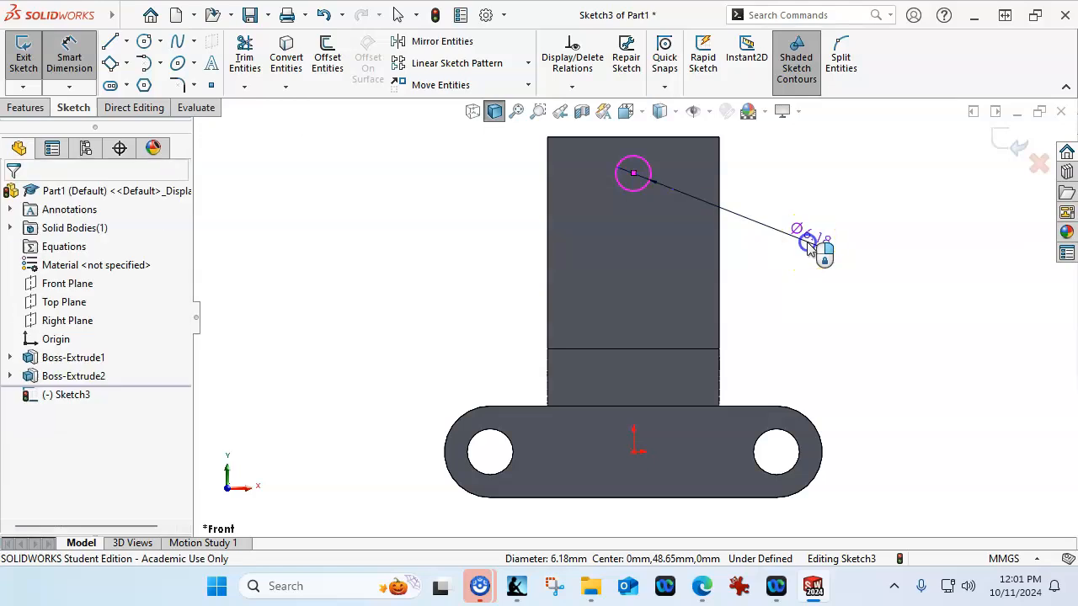
pyautogui.write('6')
pyautogui.press('Return')
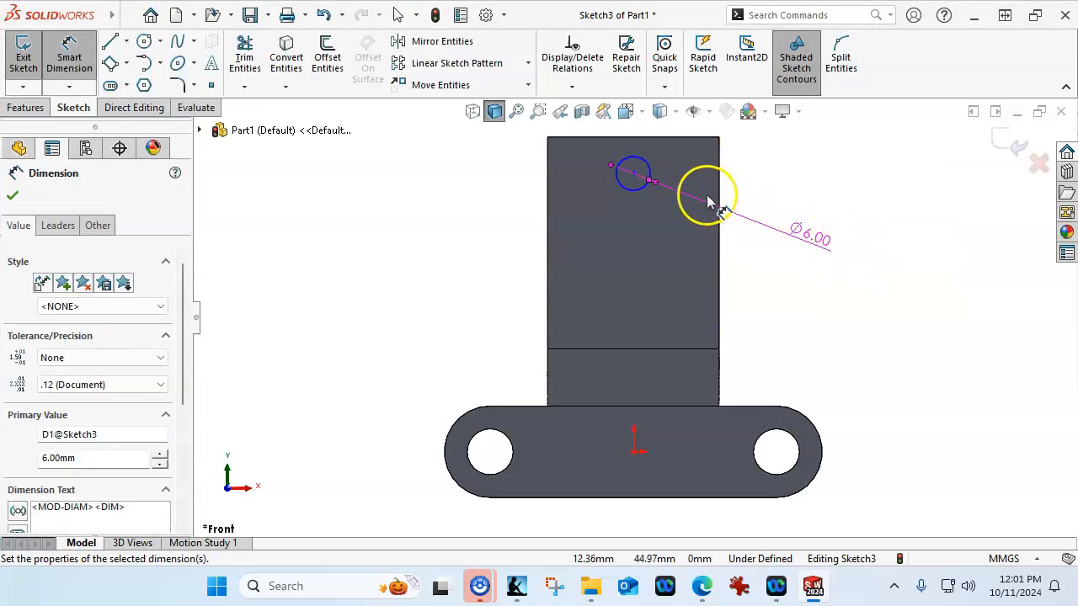
# Dimension the circle's centre 10 mm below the upright's top edge.
pyautogui.click(638, 165)
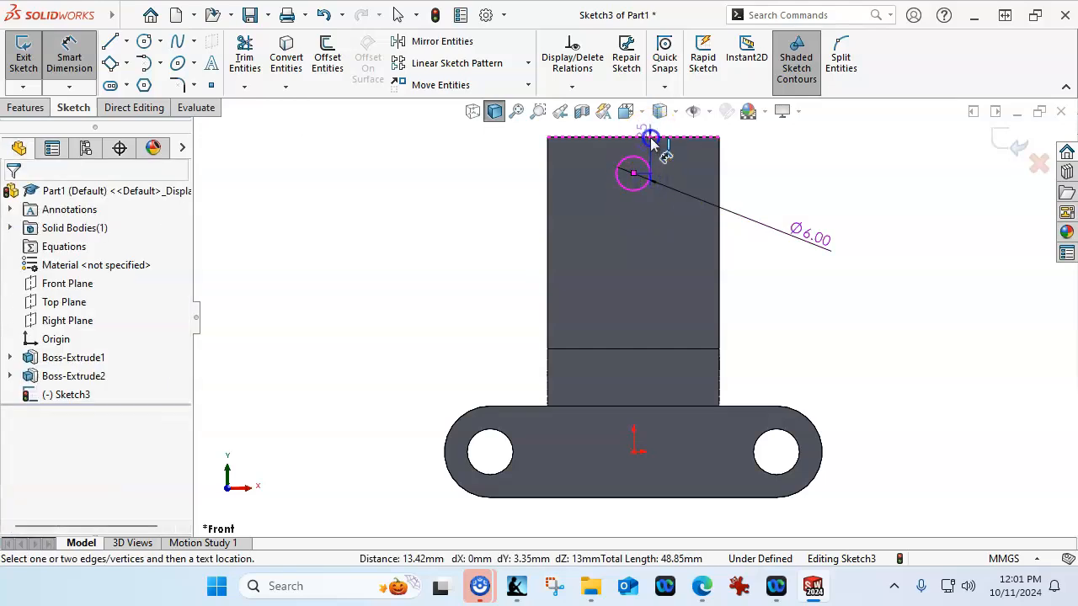
pyautogui.click(507, 177)
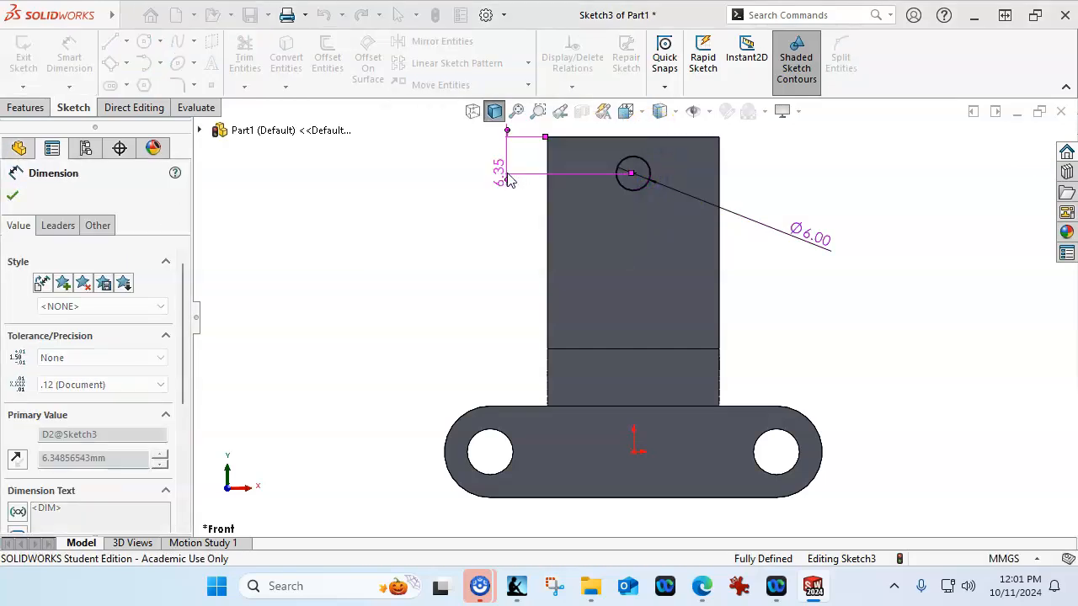
pyautogui.write('10')
pyautogui.press('Return')
pyautogui.click(30, 107)
pyautogui.moveTo(280, 242); pyautogui.dragTo(356, 359, button='middle')
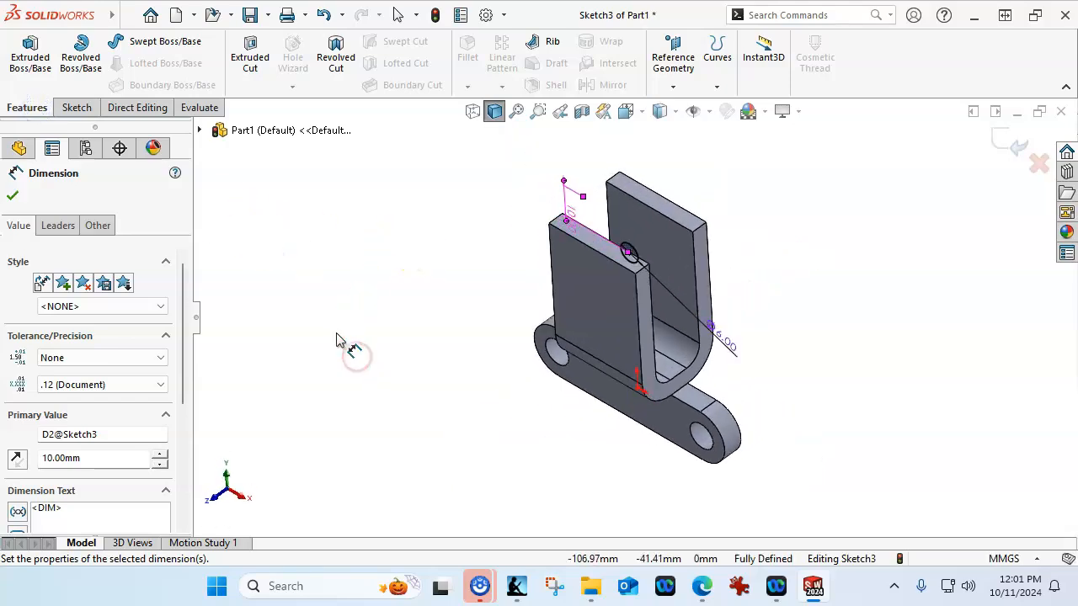
pyautogui.click(30, 61)
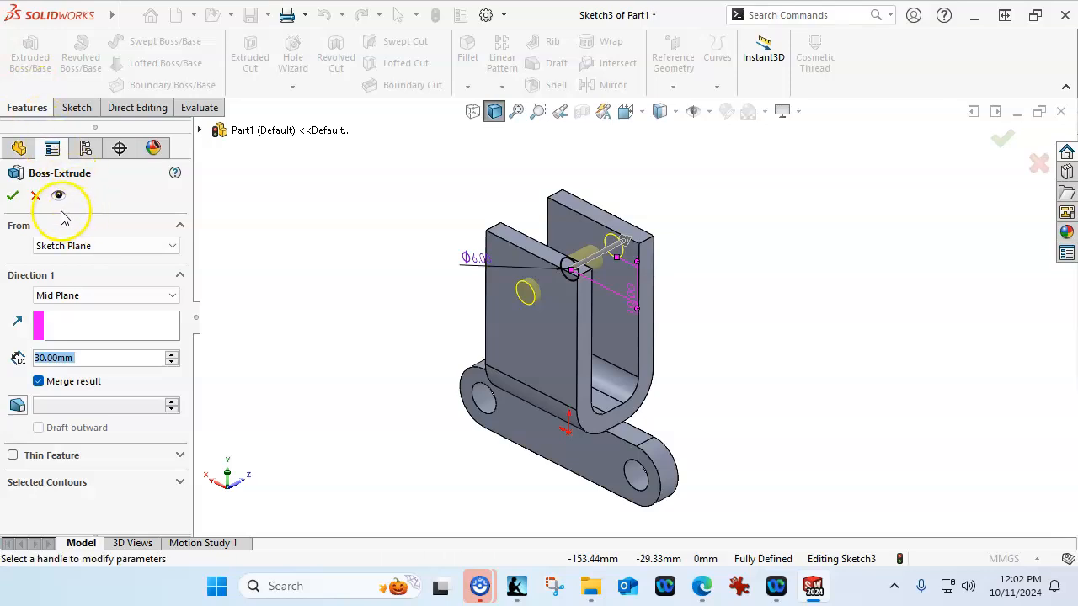
pyautogui.click(36, 197)
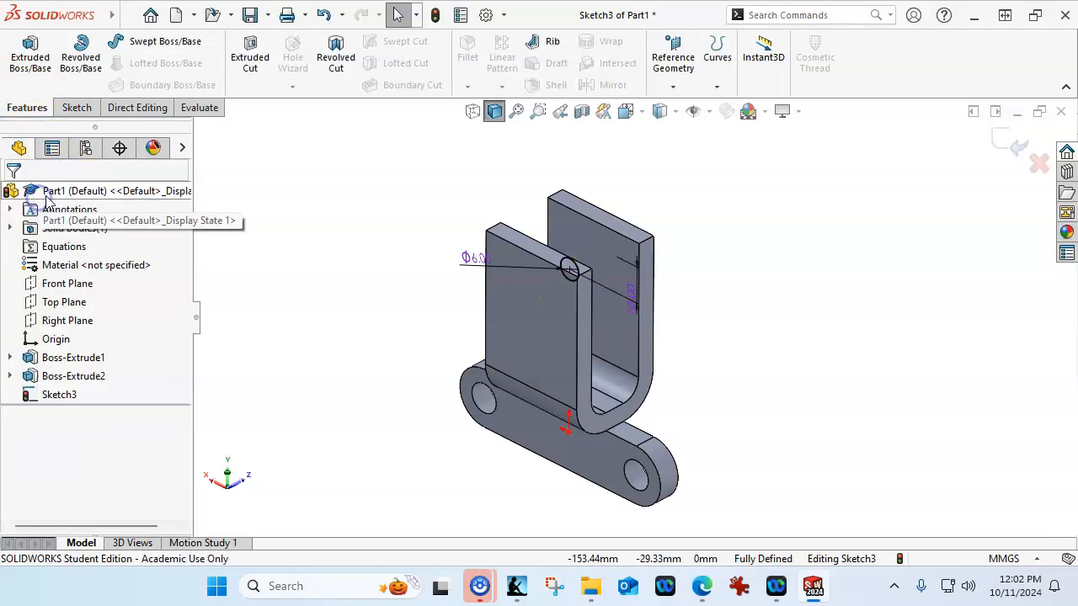
# Cut the 6 mm circle through both walls of the upright using Extruded Cut with Through All - Both.
pyautogui.click(249, 59)
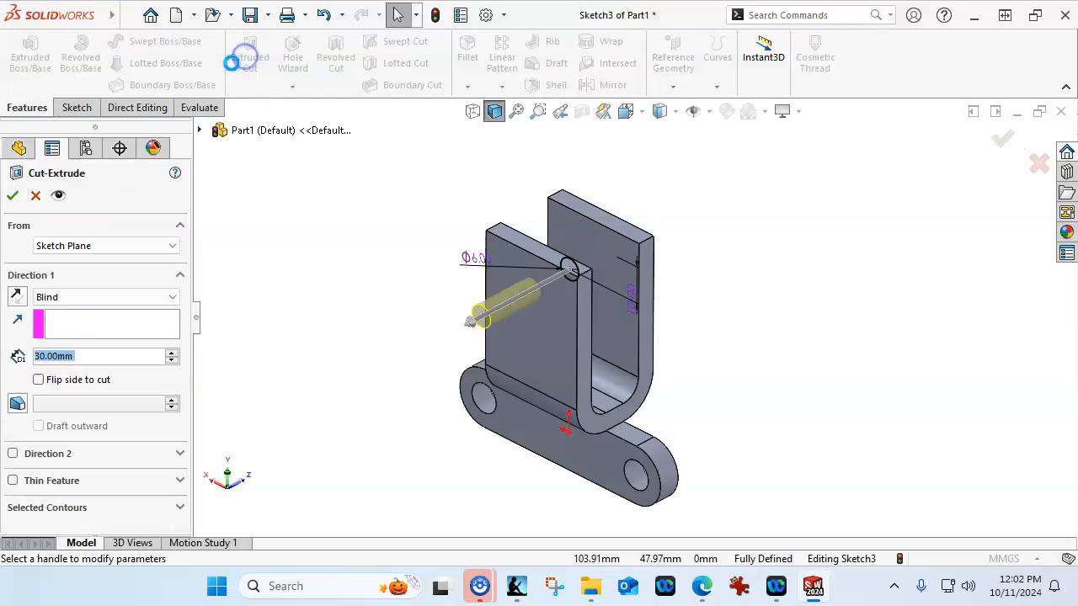
pyautogui.click(92, 297)
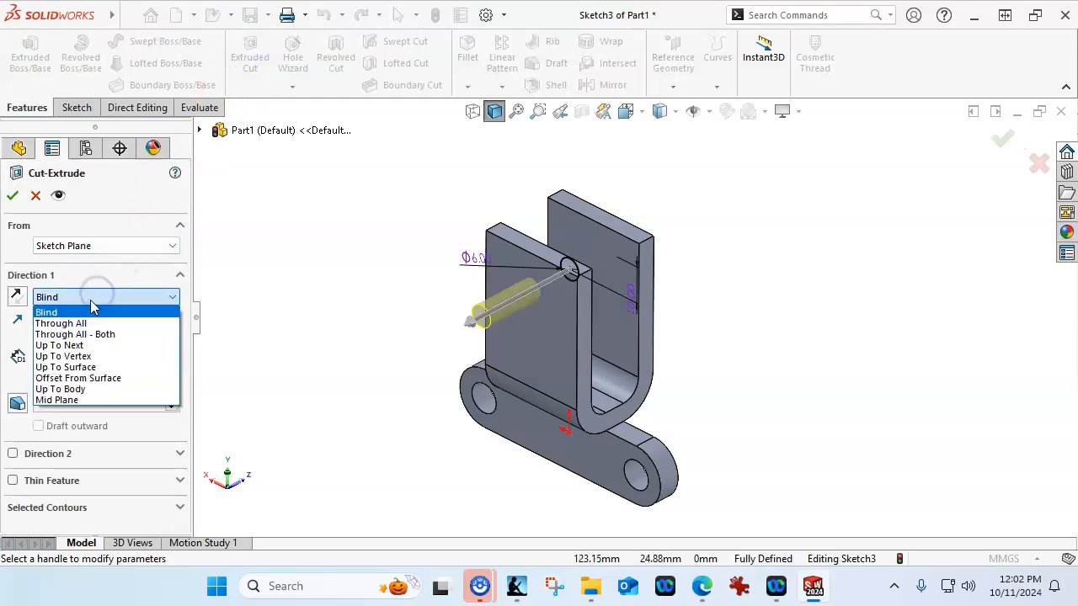
pyautogui.click(91, 335)
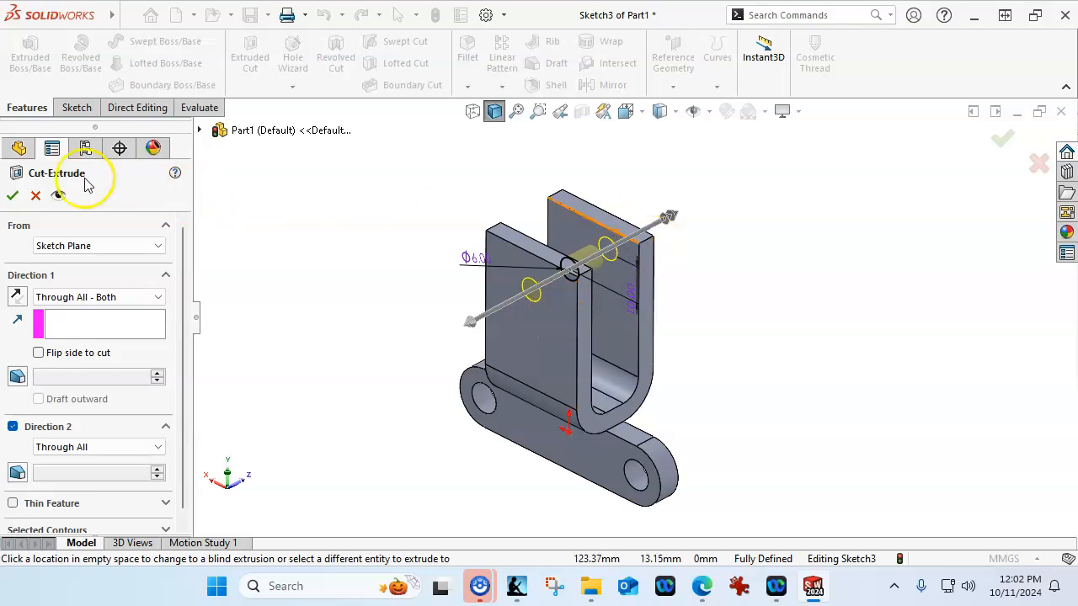
pyautogui.click(11, 198)
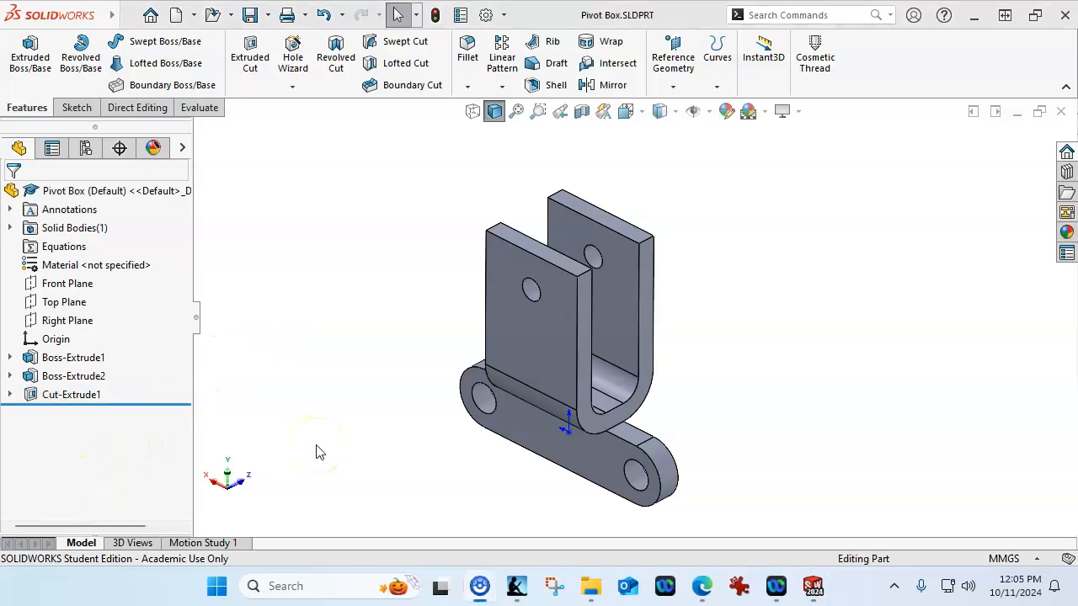
# Fillet the four upper corner edges of the upright's two walls with a 5 mm radius.
pyautogui.click(498, 229)
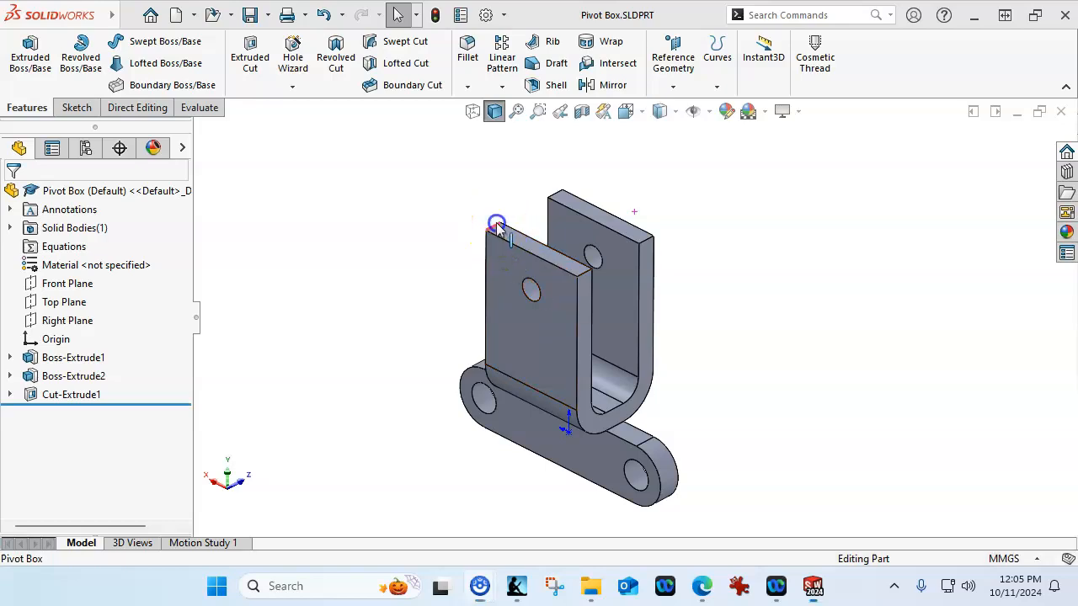
pyautogui.keyDown('ctrl'); pyautogui.click(585, 275); pyautogui.keyUp('ctrl')
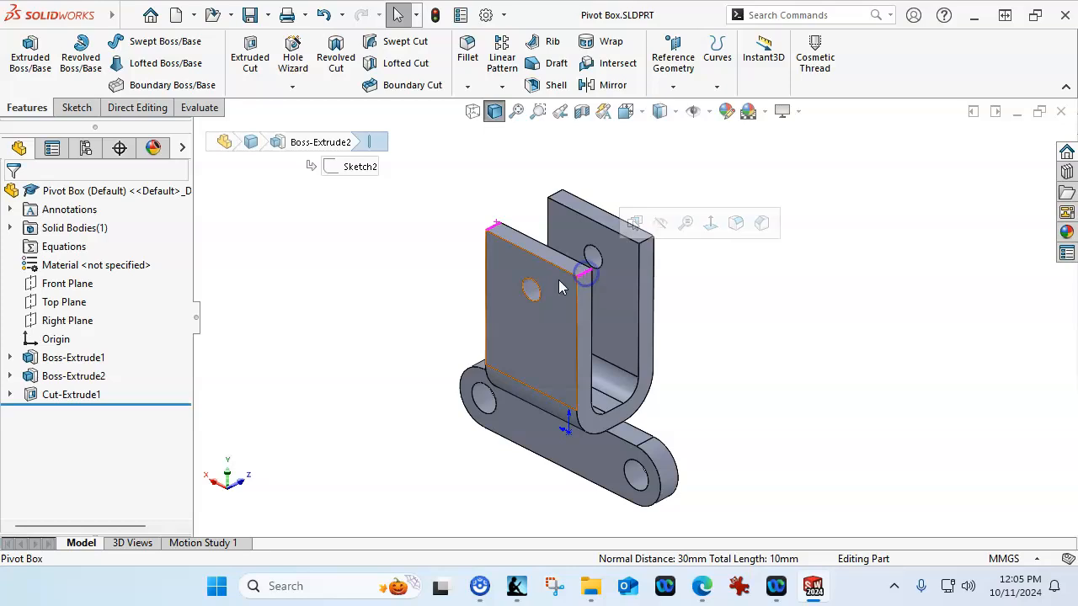
pyautogui.keyDown('ctrl'); pyautogui.click(558, 198); pyautogui.keyUp('ctrl')
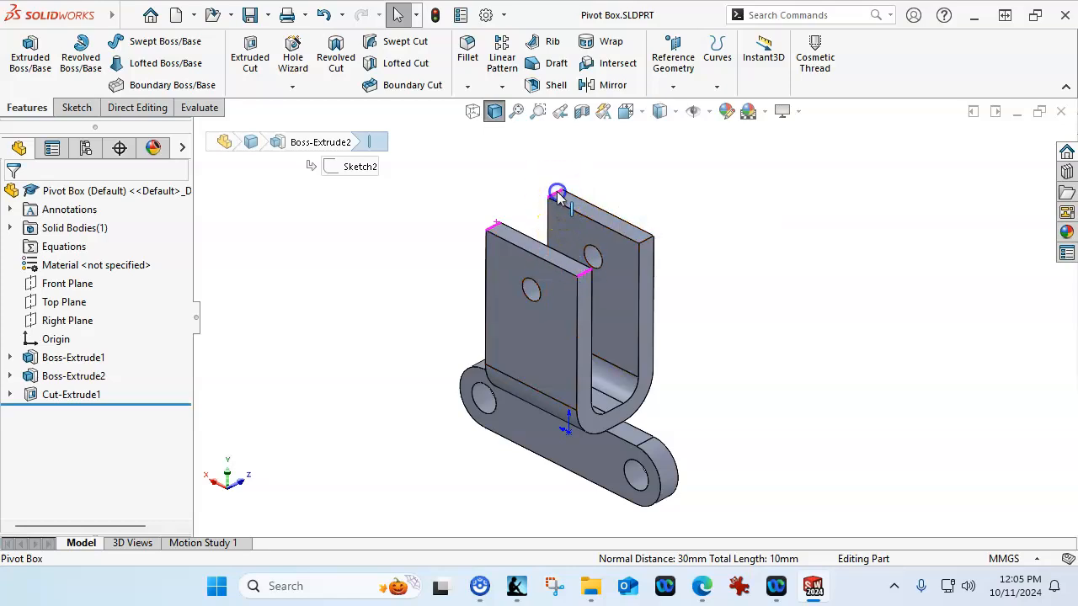
pyautogui.keyDown('ctrl'); pyautogui.click(648, 244); pyautogui.keyUp('ctrl')
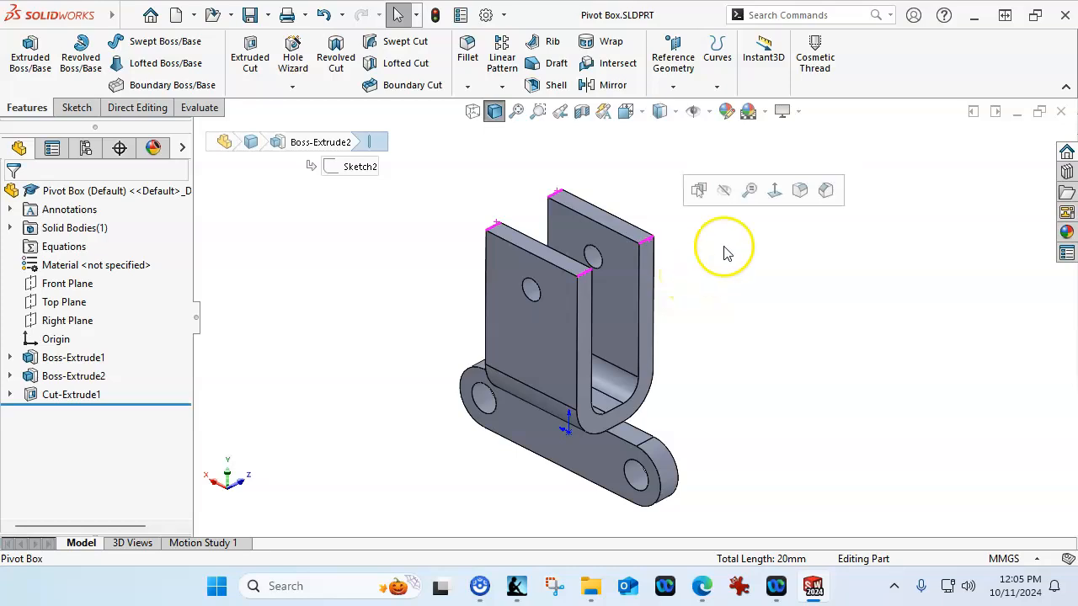
pyautogui.click(801, 191)
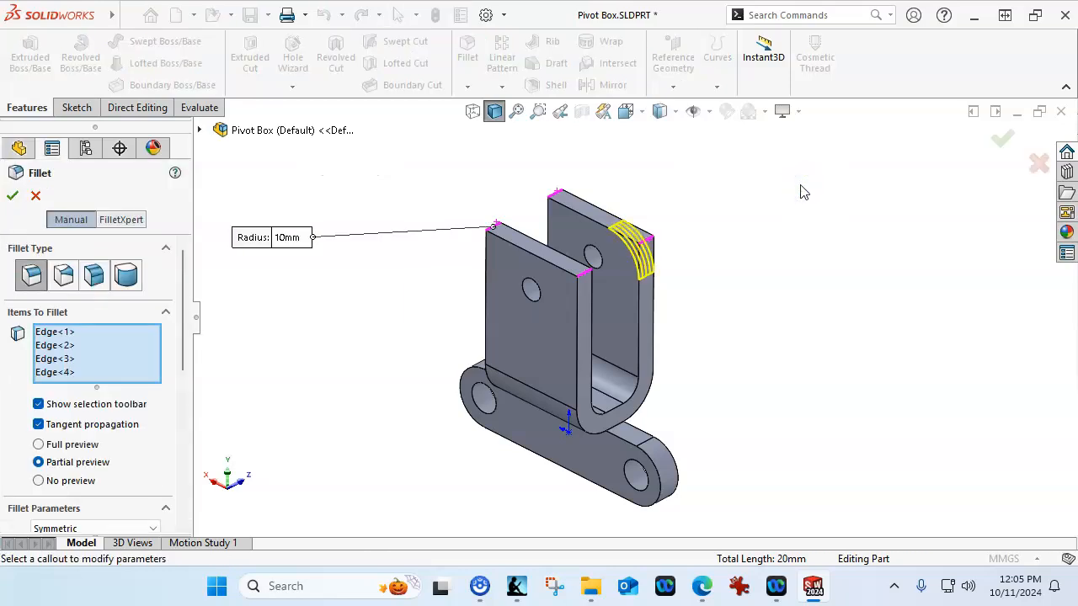
pyautogui.press('Return')
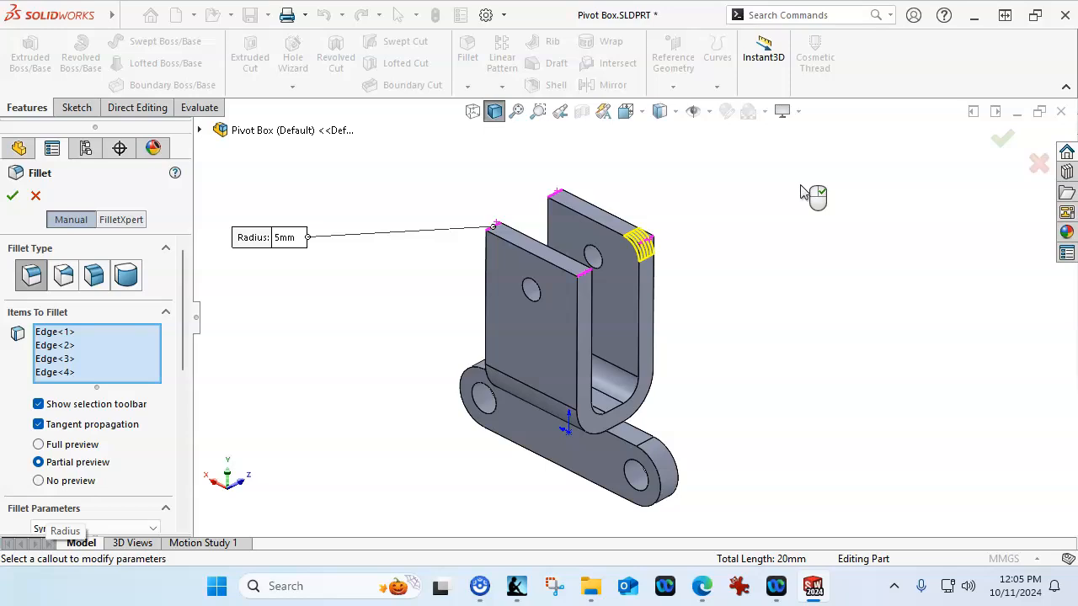
pyautogui.rightClick(801, 192)
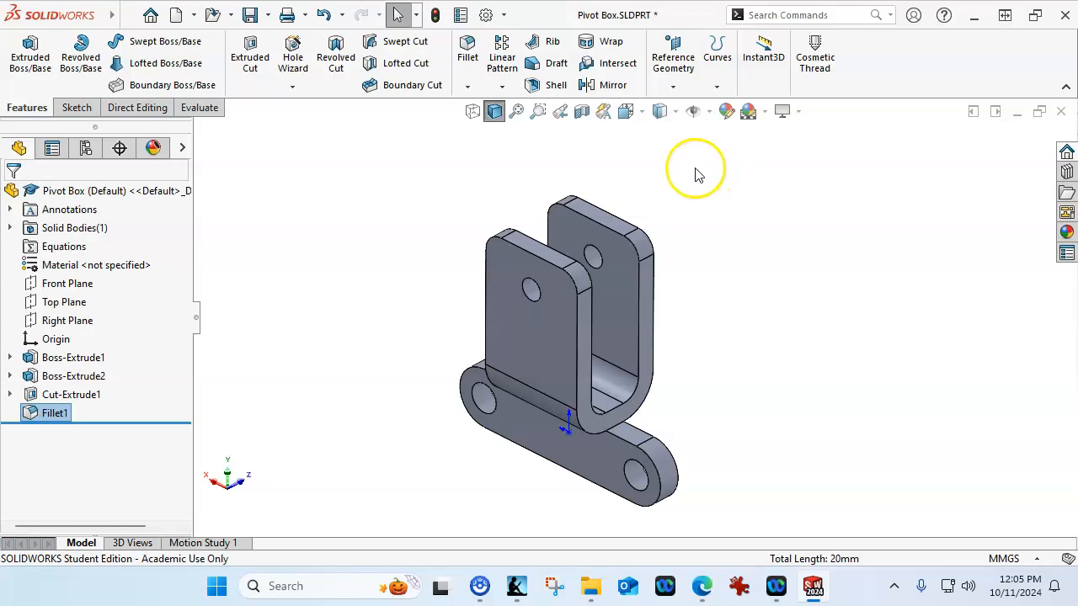
# Save the part over the existing Pivot Box.SLDPRT in the Assign6 P5-14 folder and close it.
pyautogui.click(269, 16)
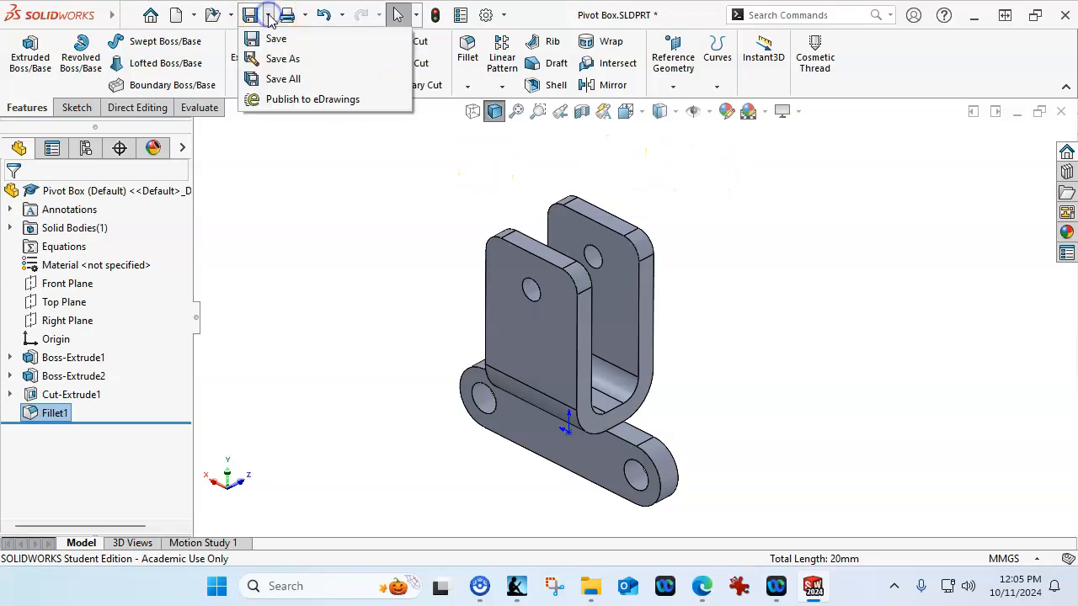
pyautogui.click(281, 60)
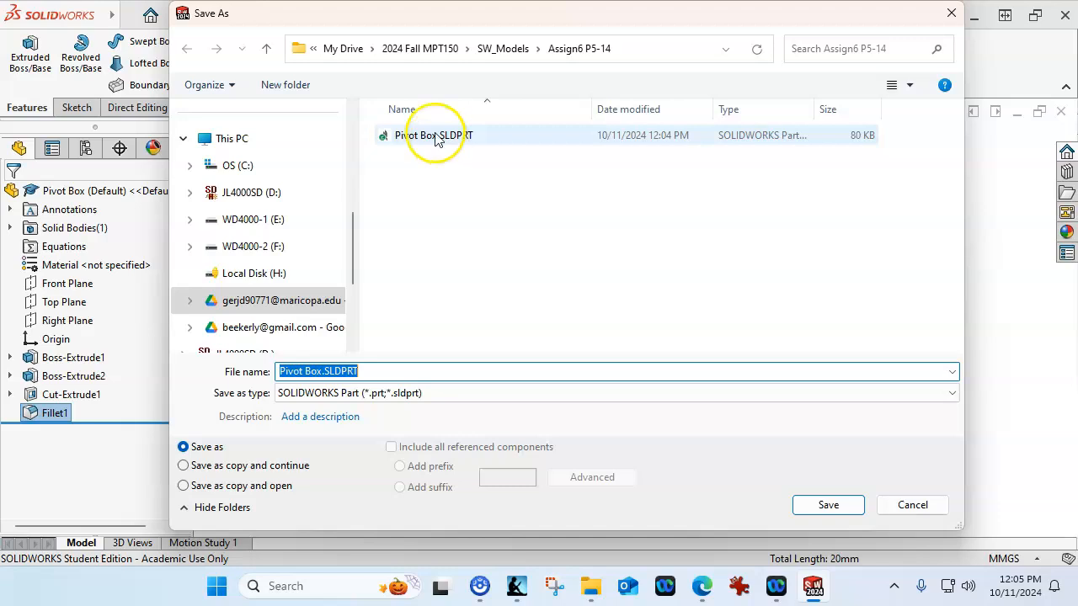
pyautogui.click(813, 505)
pyautogui.click(575, 292)
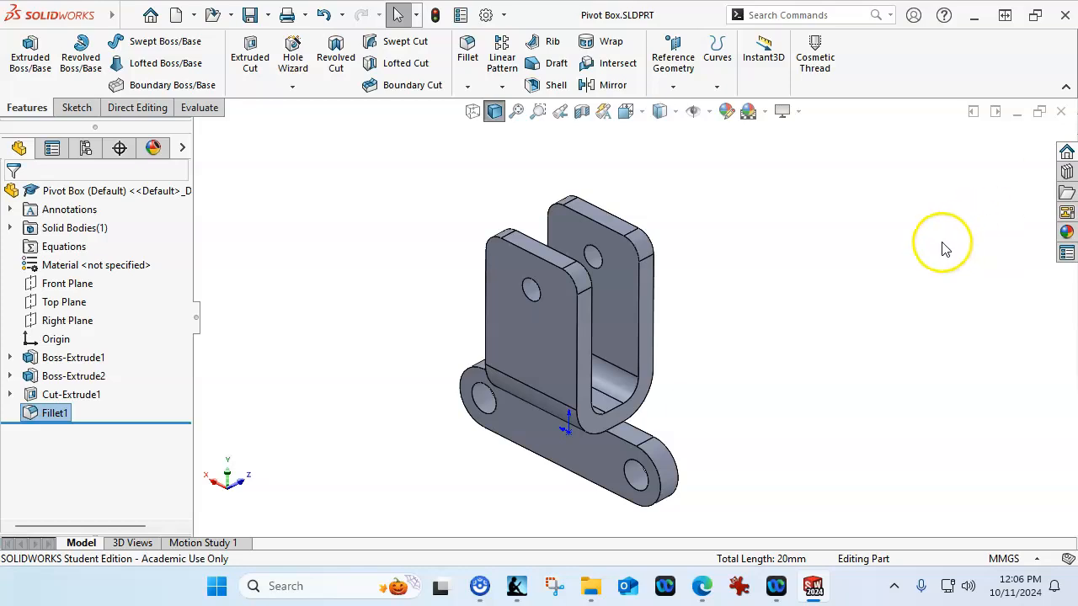
pyautogui.click(1060, 111)
# Switch to the Kindle book and examine the Post, Handle (ENG-A44) drawing on the following page.
pyautogui.hotkey('alt', 'Tab')
pyautogui.moveTo(1077, 51); pyautogui.dragTo(859, 47)
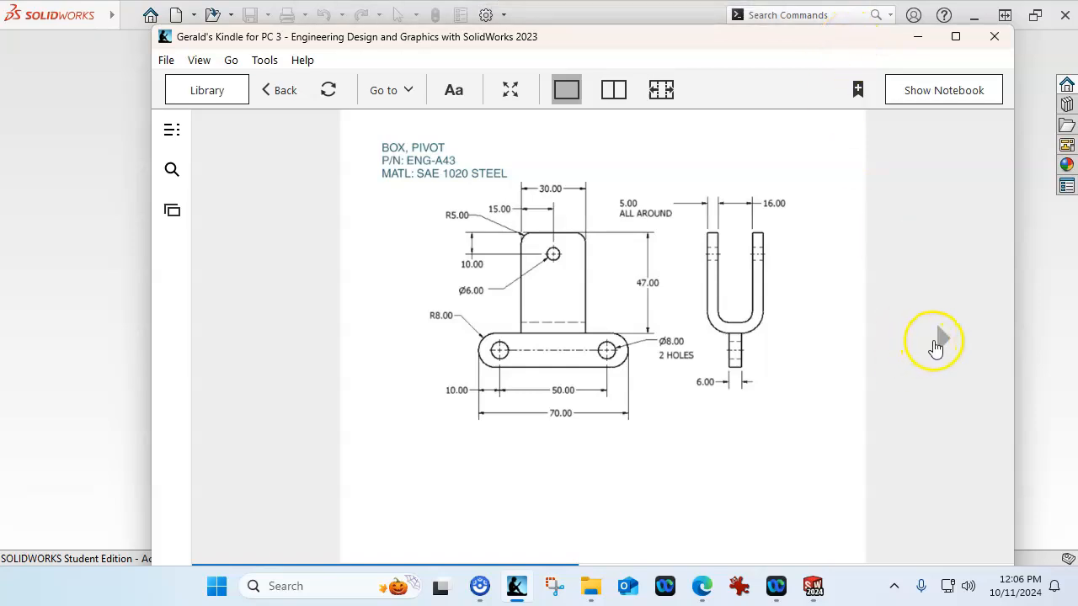
pyautogui.click(938, 341)
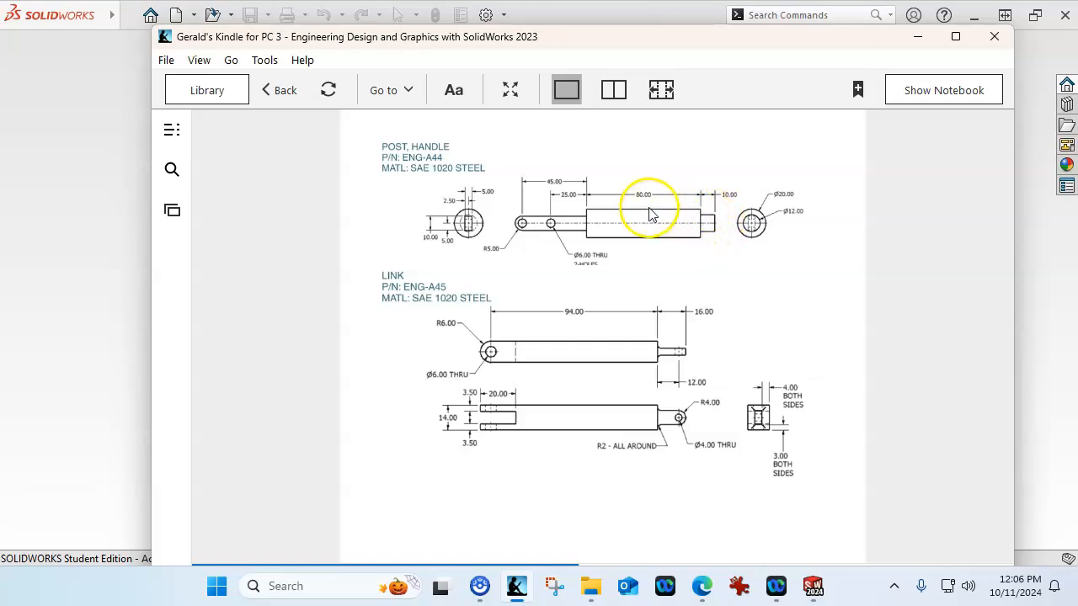
pyautogui.moveTo(573, 48); pyautogui.dragTo(1077, 46)
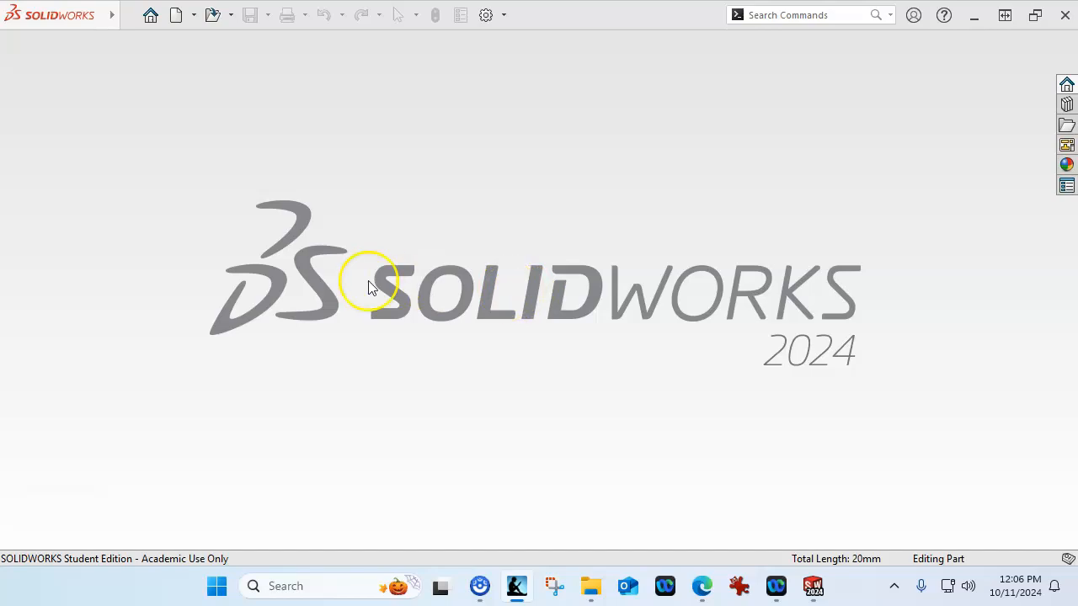
# Create a new part in SOLIDWORKS from the Part METRIC template and start a sketch on the Front Plane.
pyautogui.click(177, 15)
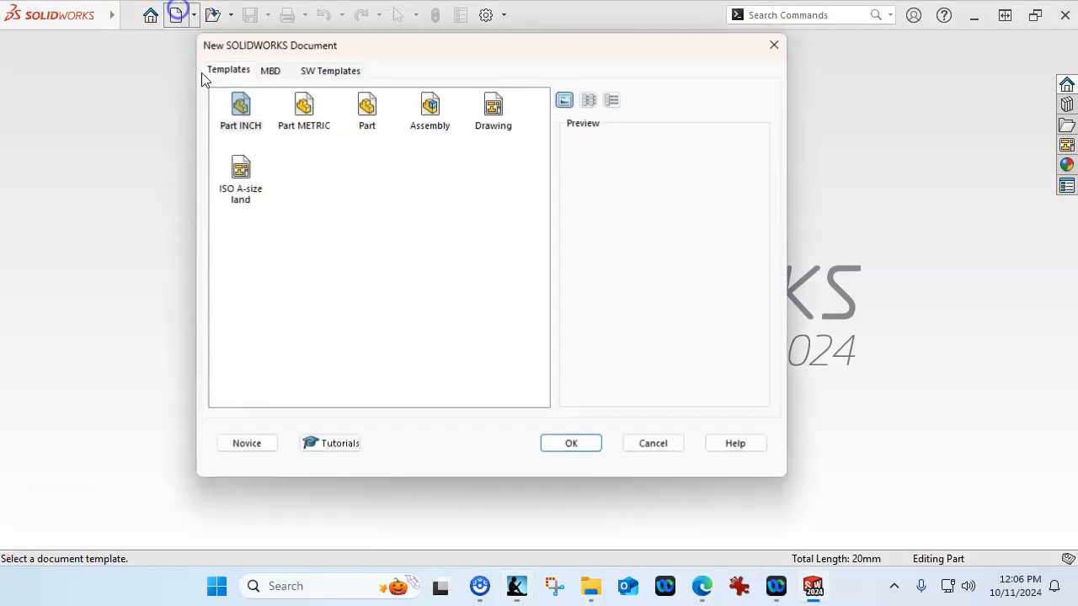
pyautogui.doubleClick(302, 111)
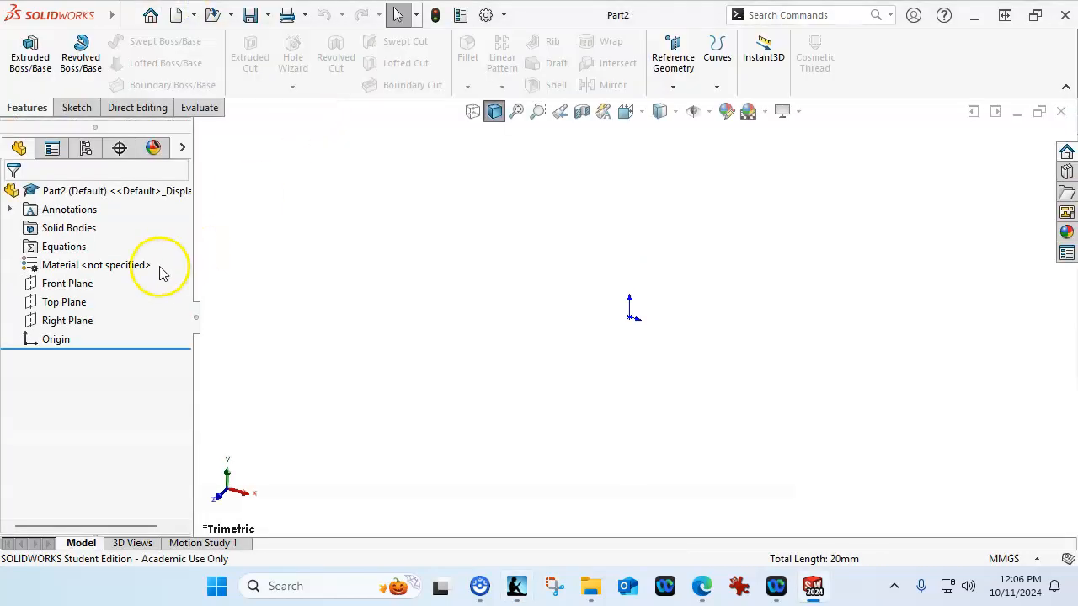
pyautogui.click(72, 282)
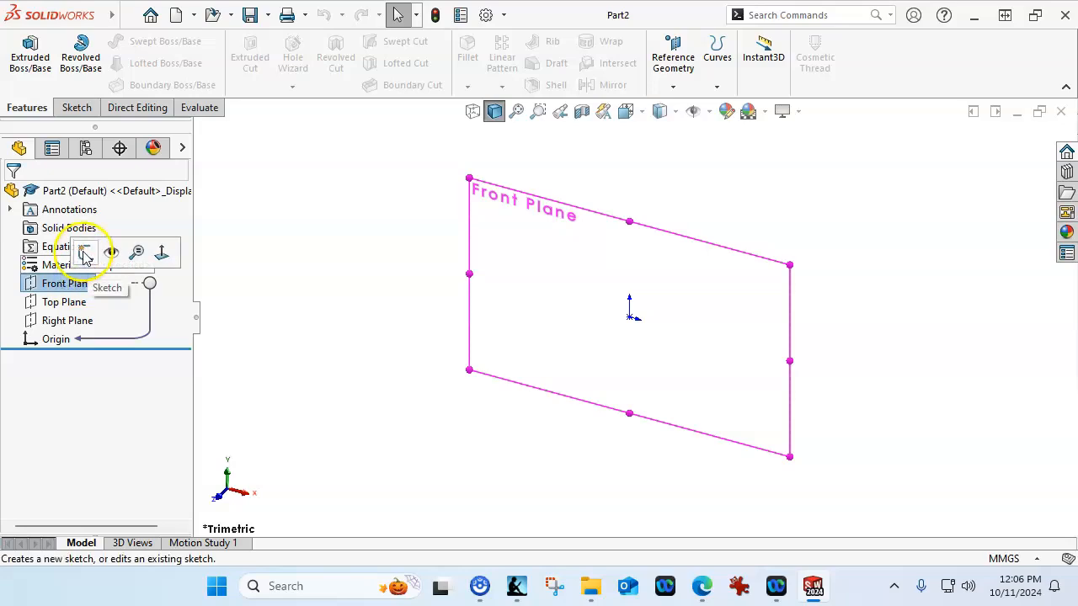
pyautogui.click(84, 254)
# Draw an infinite horizontal centerline through the origin.
pyautogui.click(127, 42)
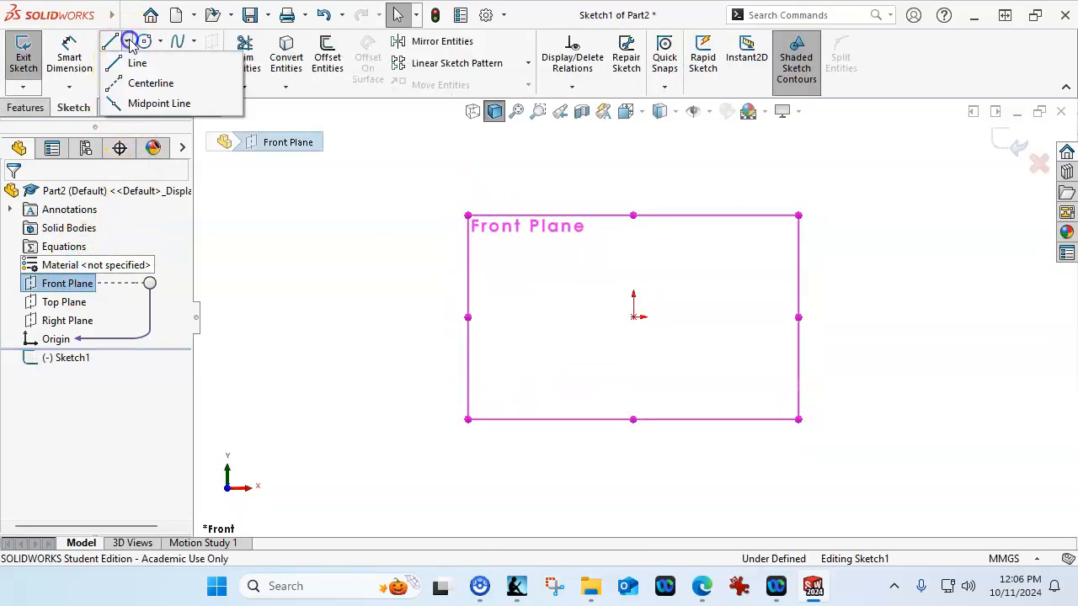
pyautogui.click(139, 81)
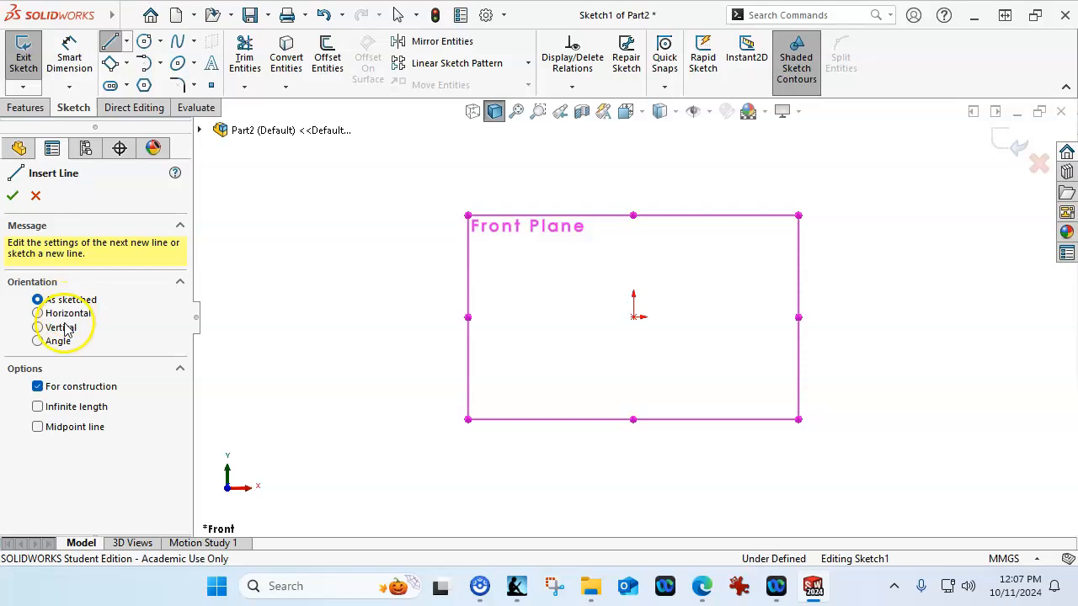
pyautogui.click(38, 313)
pyautogui.click(75, 414)
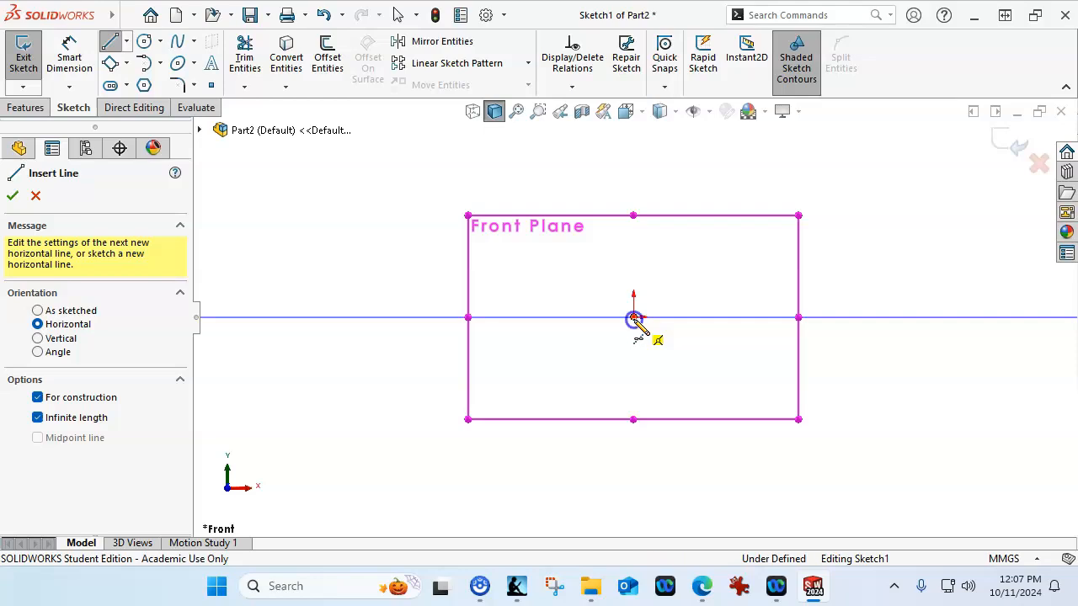
pyautogui.click(634, 317)
pyautogui.rightClick(645, 253)
pyautogui.click(703, 262)
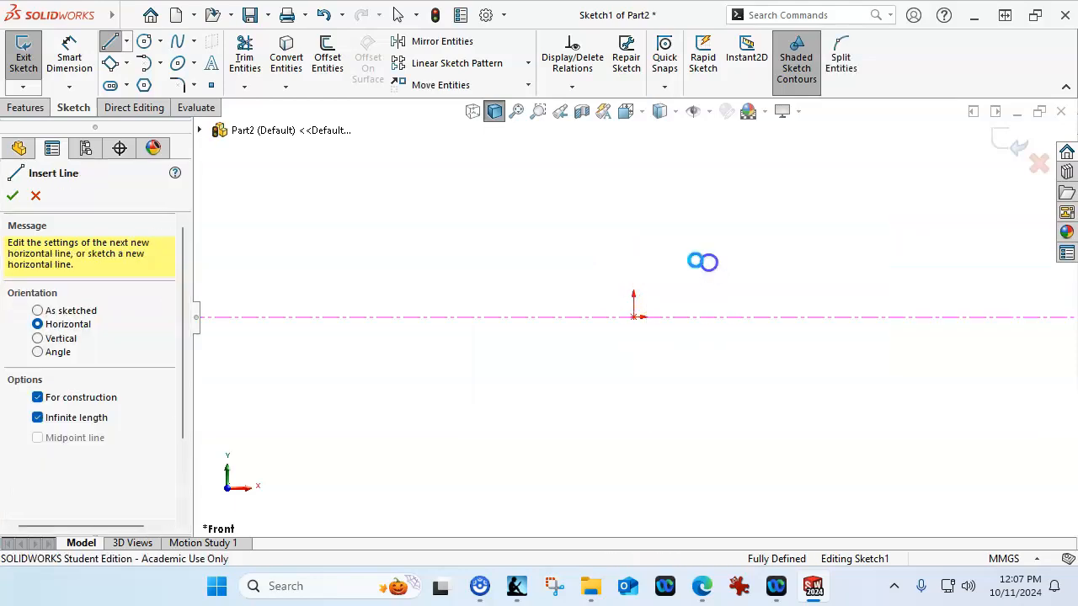
# Sketch a stepped half-profile above the centerline, starting at the origin with a step about 19 mm long and ending back on the centerline.
pyautogui.click(109, 40)
pyautogui.click(633, 318)
pyautogui.click(633, 285)
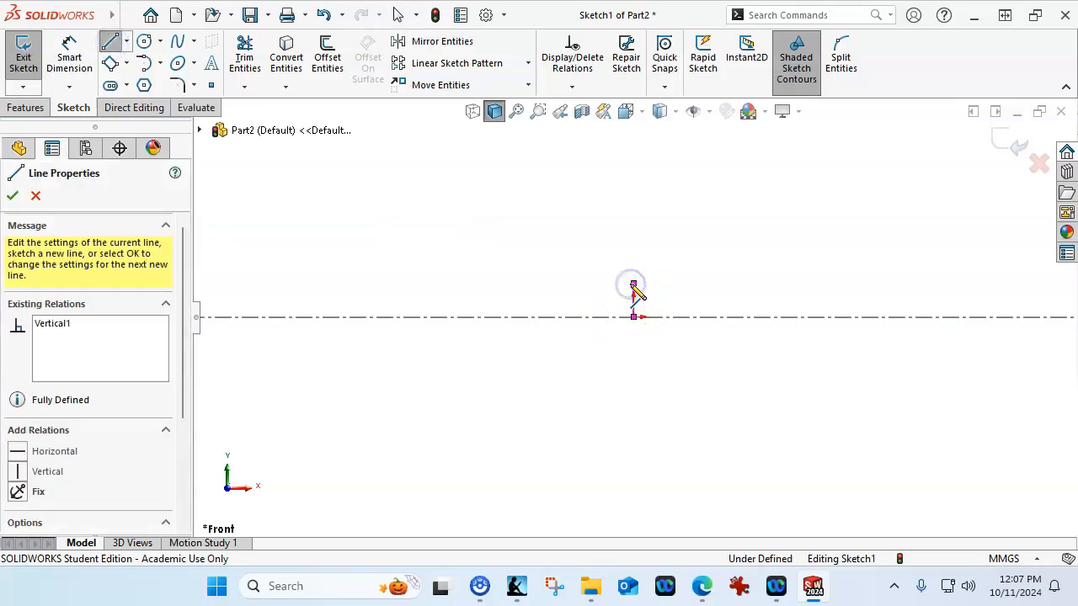
pyautogui.click(598, 284)
pyautogui.click(598, 259)
pyautogui.click(334, 259)
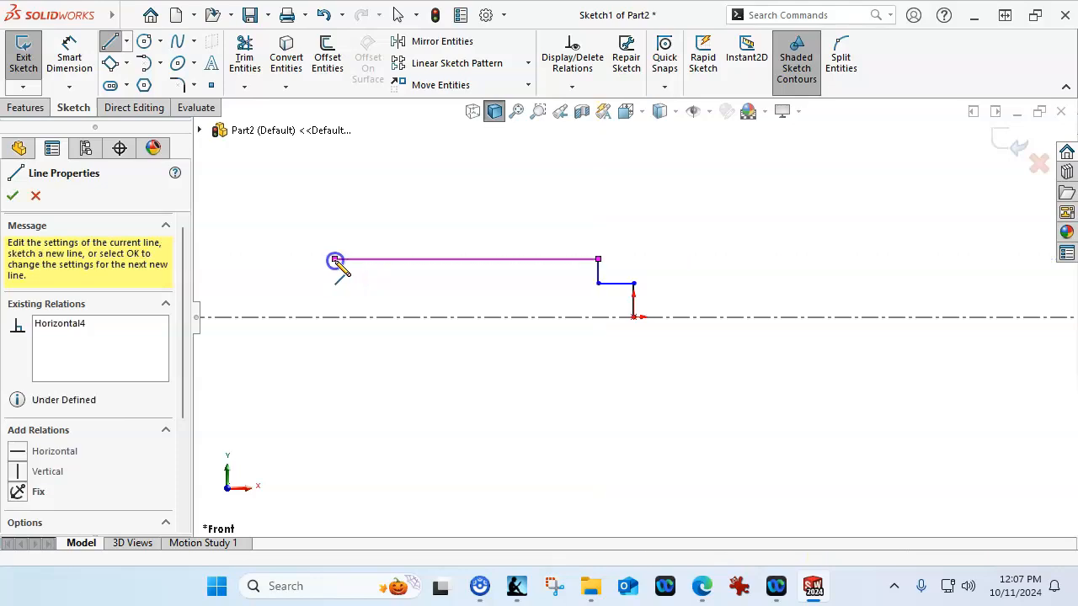
pyautogui.doubleClick(334, 318)
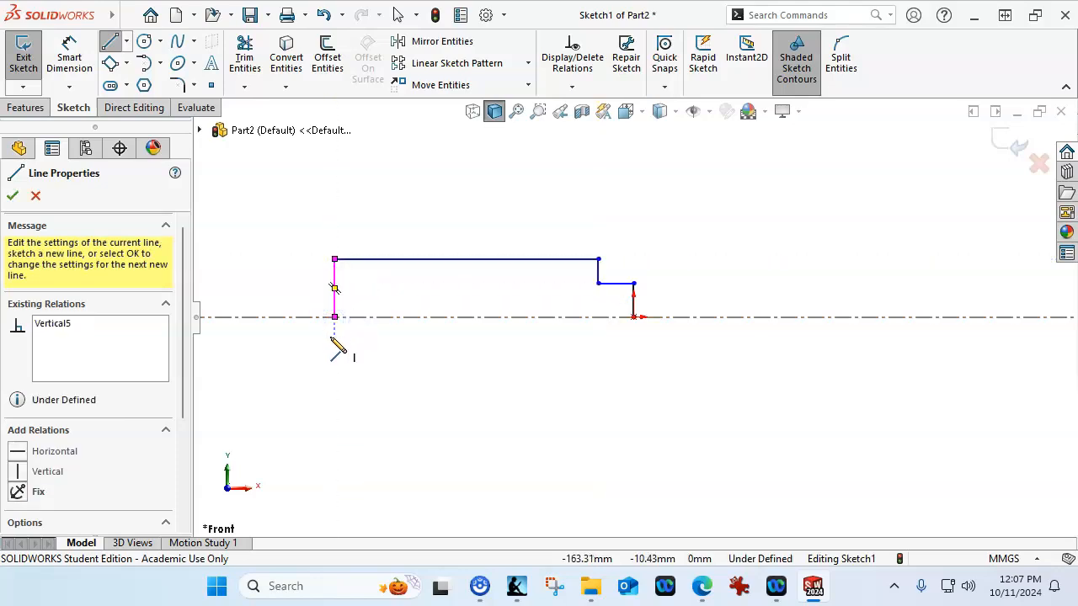
pyautogui.rightClick(557, 338)
pyautogui.click(611, 359)
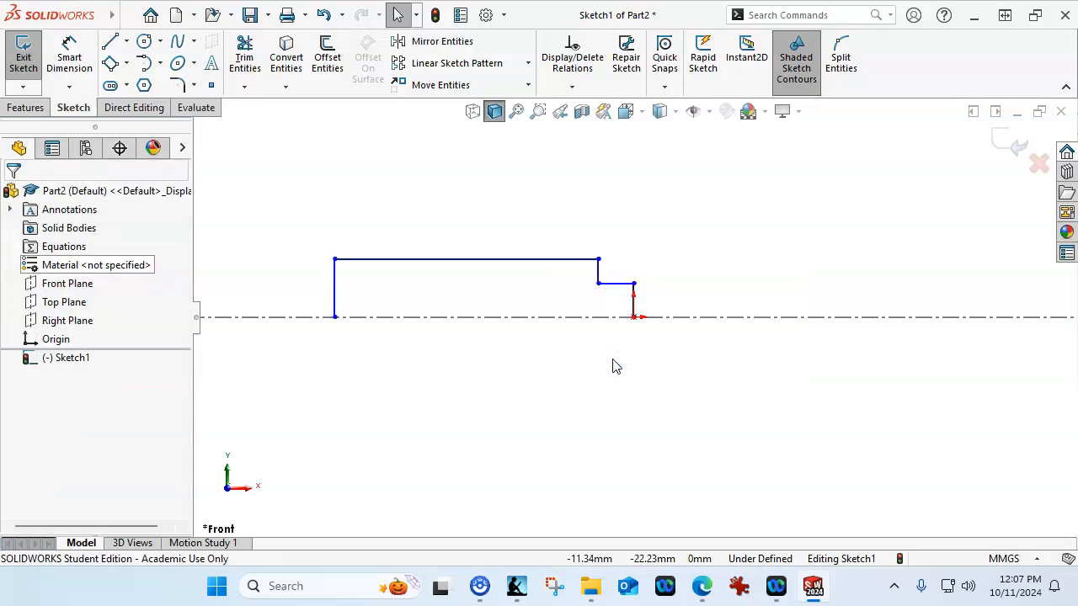
# Dimension the length of the short step beside the origin as 10 mm.
pyautogui.click(69, 55)
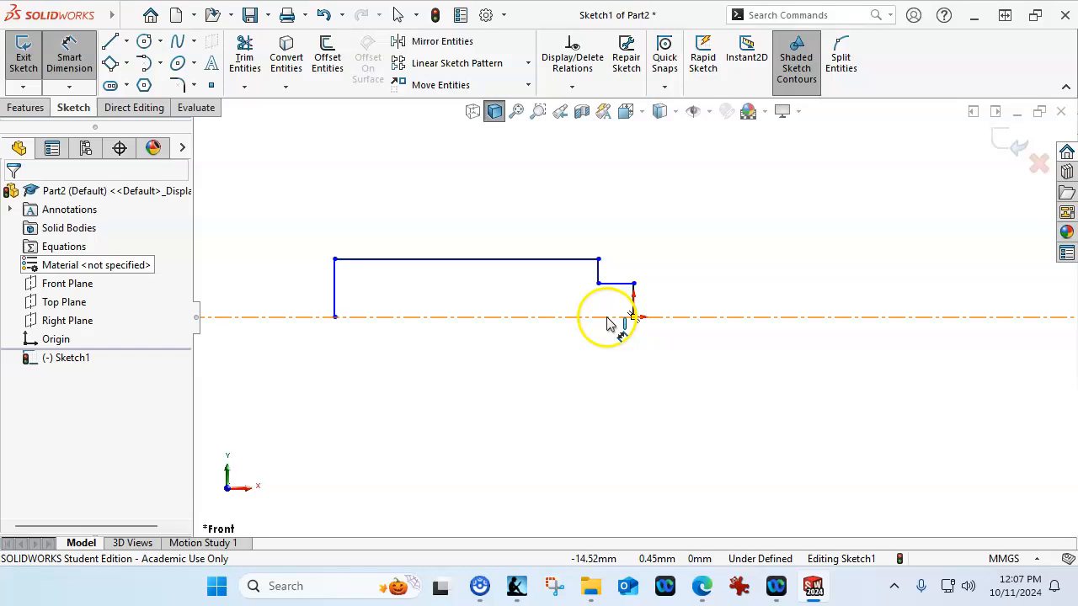
pyautogui.click(616, 284)
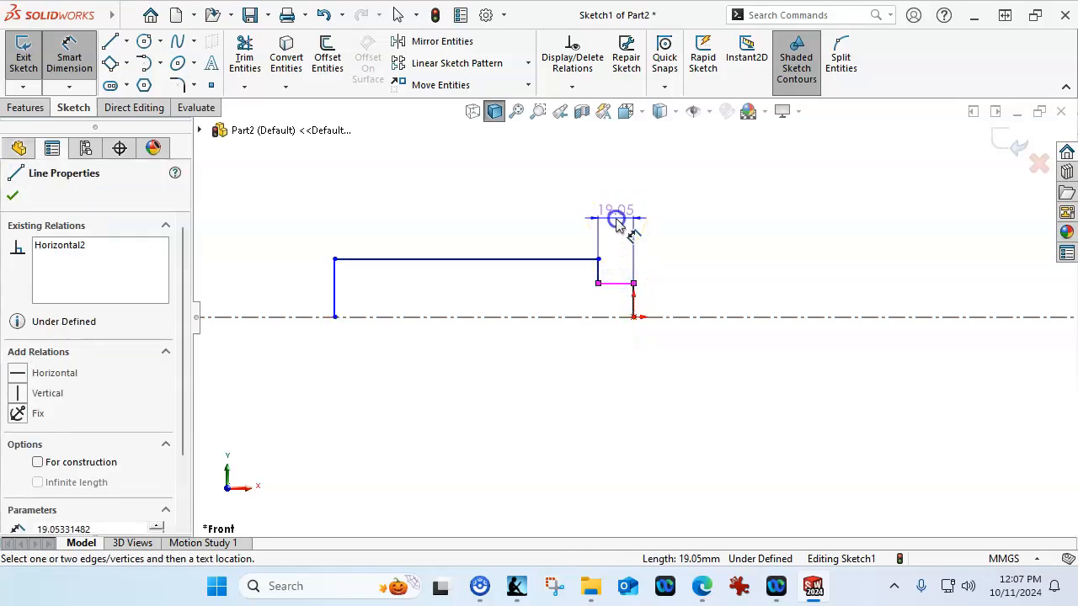
pyautogui.click(617, 218)
pyautogui.write('10')
pyautogui.press('Return')
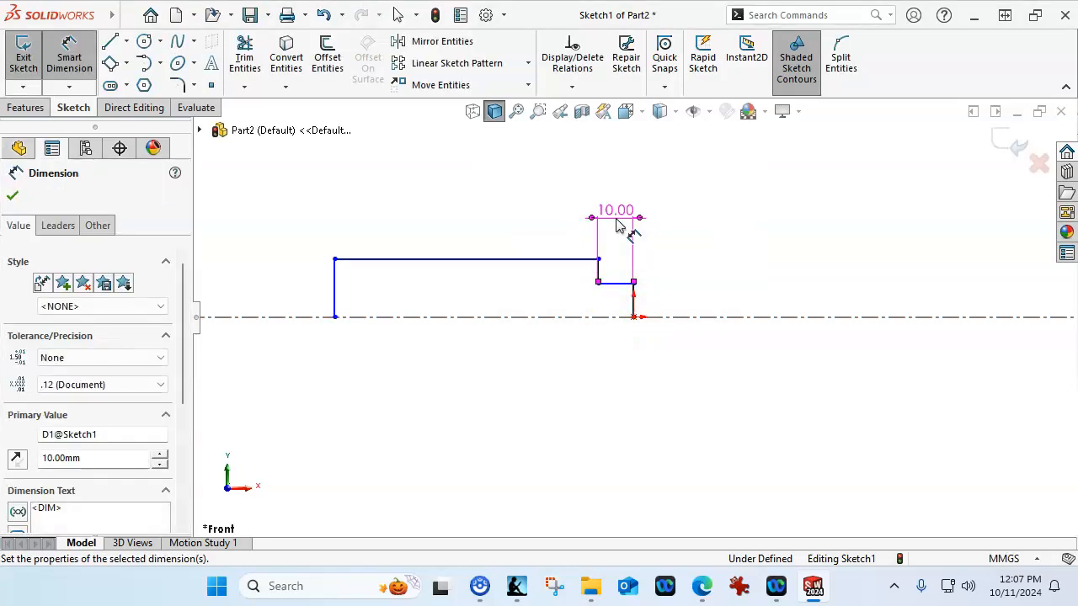
# Dimension the length of the profile's long upper line as 80 mm.
pyautogui.click(464, 258)
pyautogui.click(462, 241)
pyautogui.write('80')
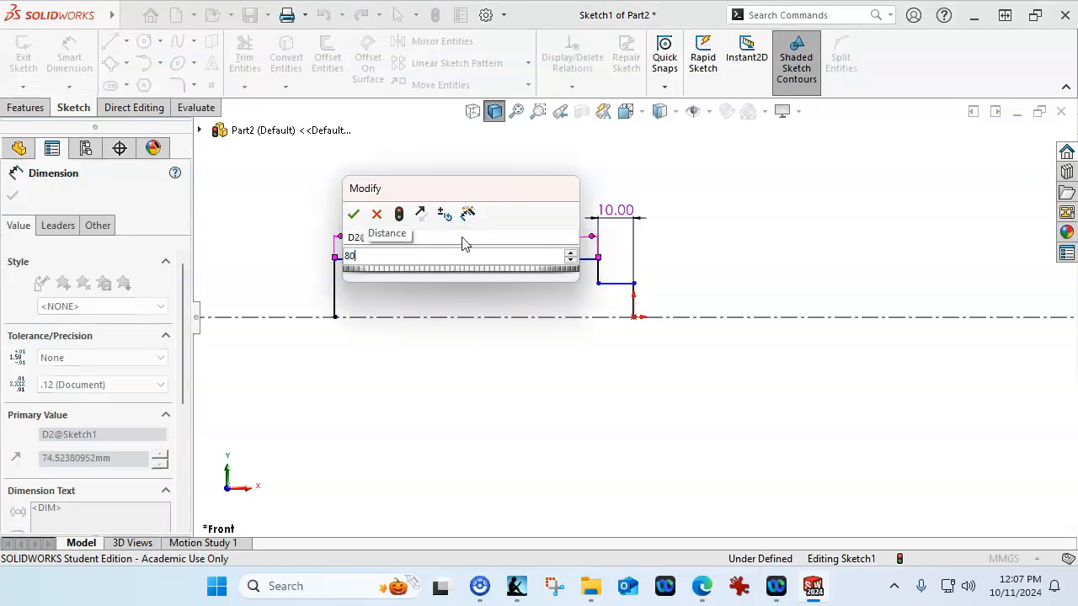
pyautogui.press('Return')
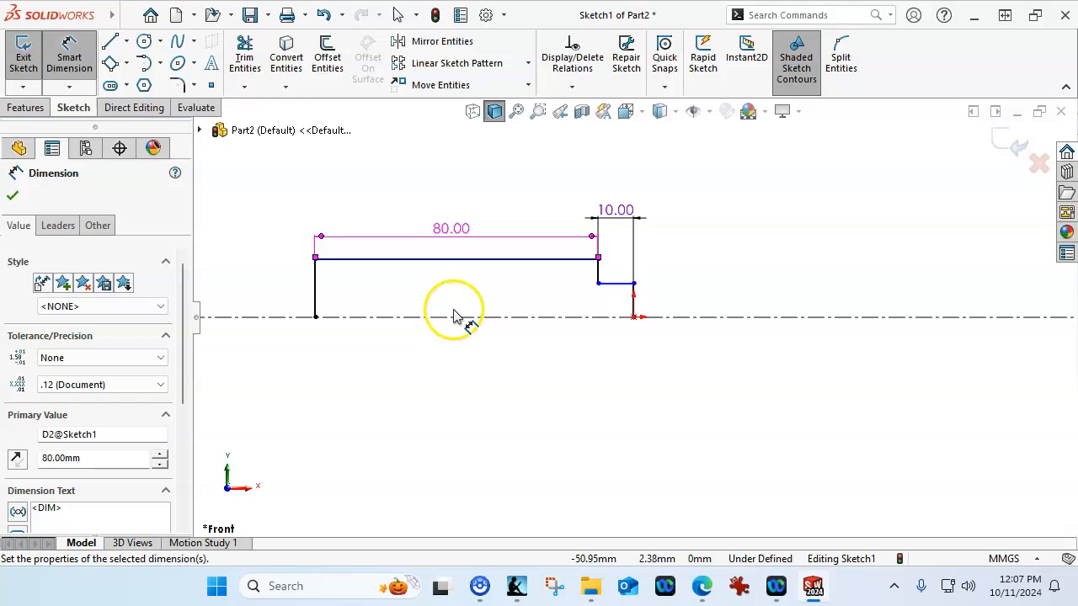
# Add a 12 mm diameter dimension to the short step, measured across the centerline.
pyautogui.click(614, 284)
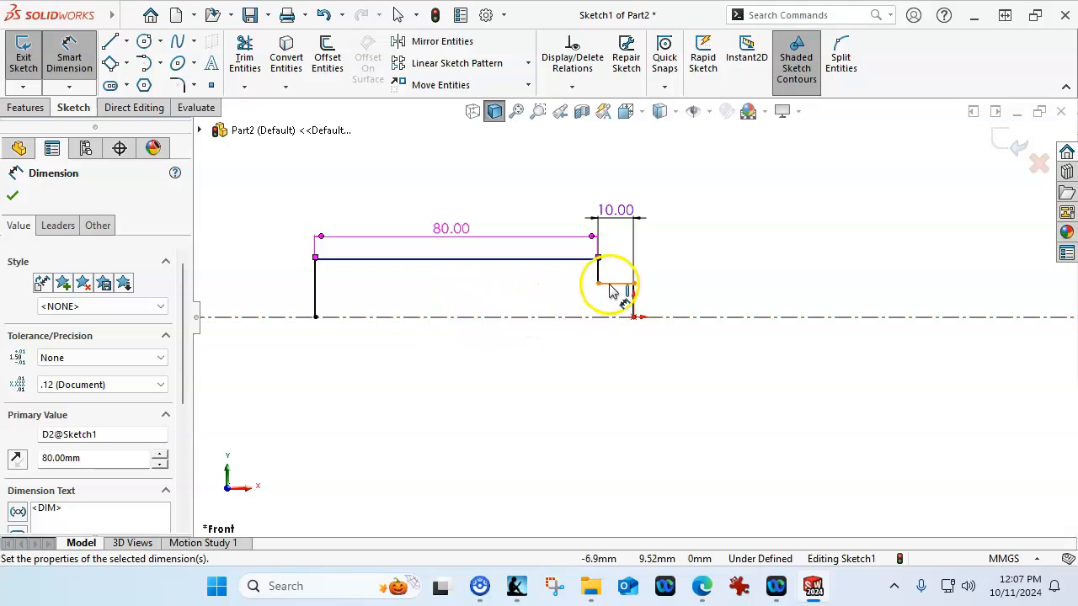
pyautogui.click(720, 317)
pyautogui.click(694, 396)
pyautogui.write('12')
pyautogui.press('Return')
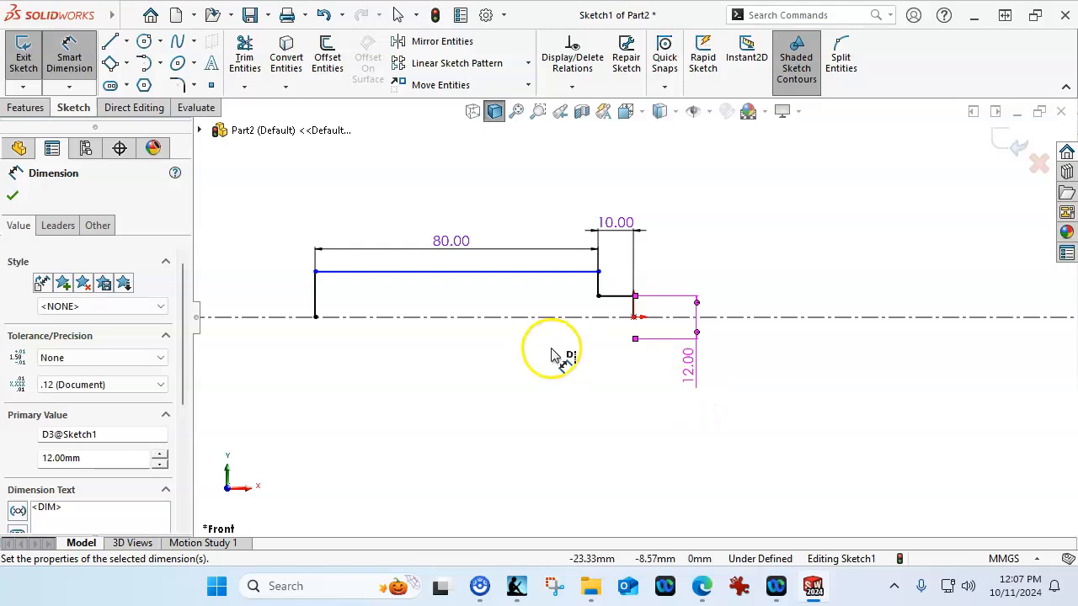
# Add a 20 mm diameter dimension to the profile's long upper line across the centerline, and recentre the 12 mm dimension's text.
pyautogui.click(533, 272)
pyautogui.click(766, 336)
pyautogui.write('20')
pyautogui.press('Return')
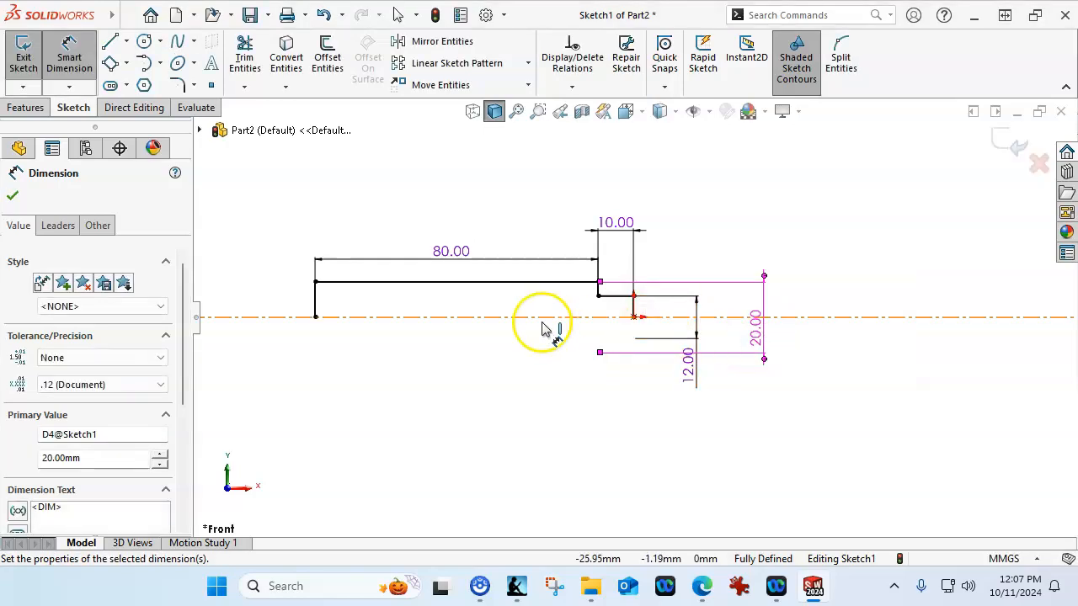
pyautogui.rightClick(729, 209)
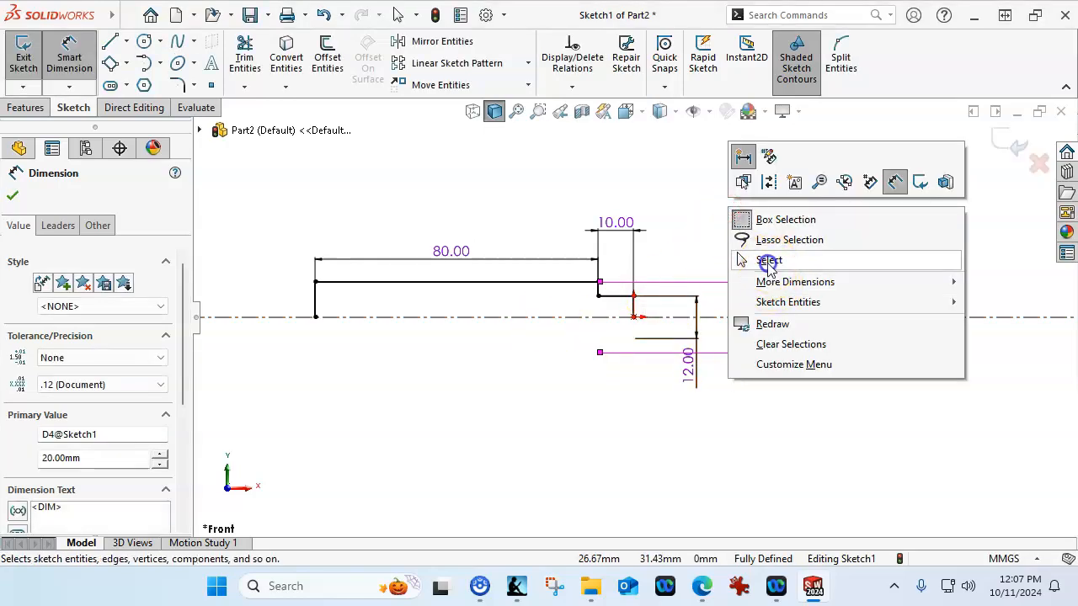
pyautogui.click(762, 259)
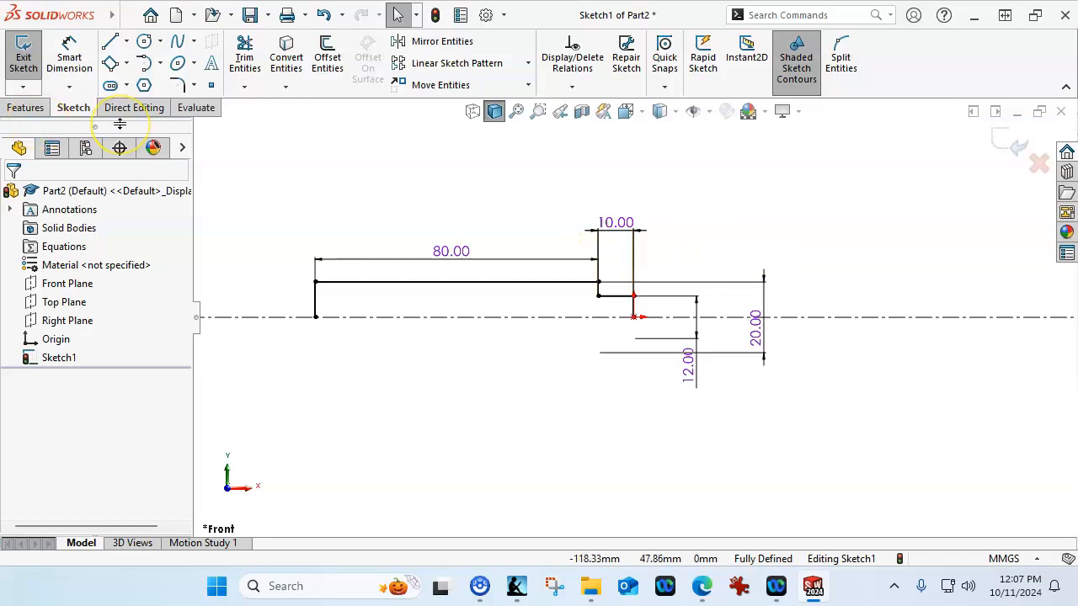
pyautogui.moveTo(690, 368); pyautogui.dragTo(694, 330)
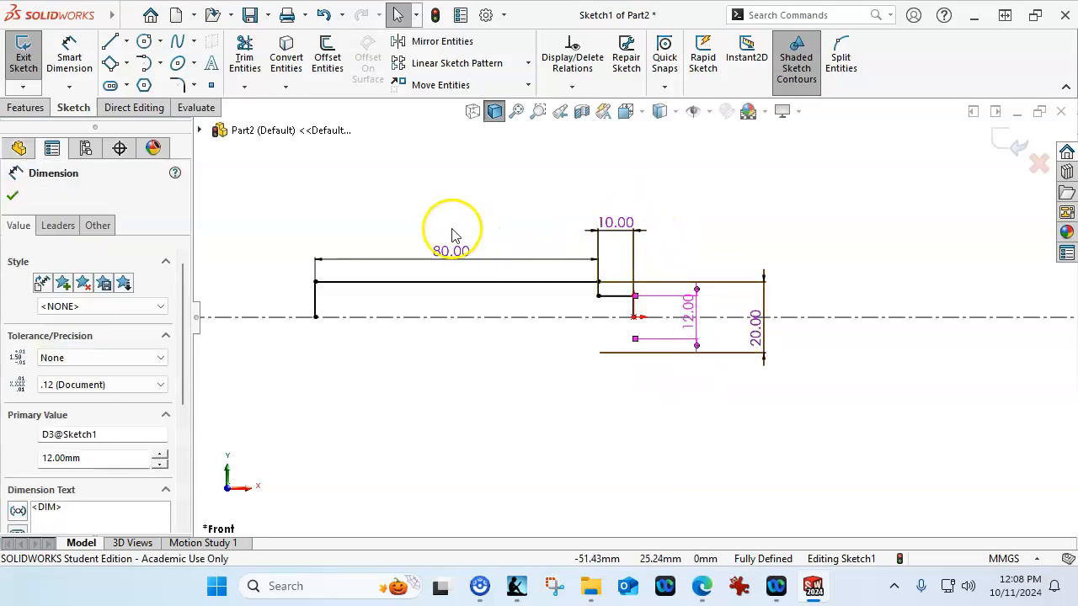
# Revolve the half-profile 360° about the centerline into a solid, letting the open sketch be closed automatically.
pyautogui.click(25, 107)
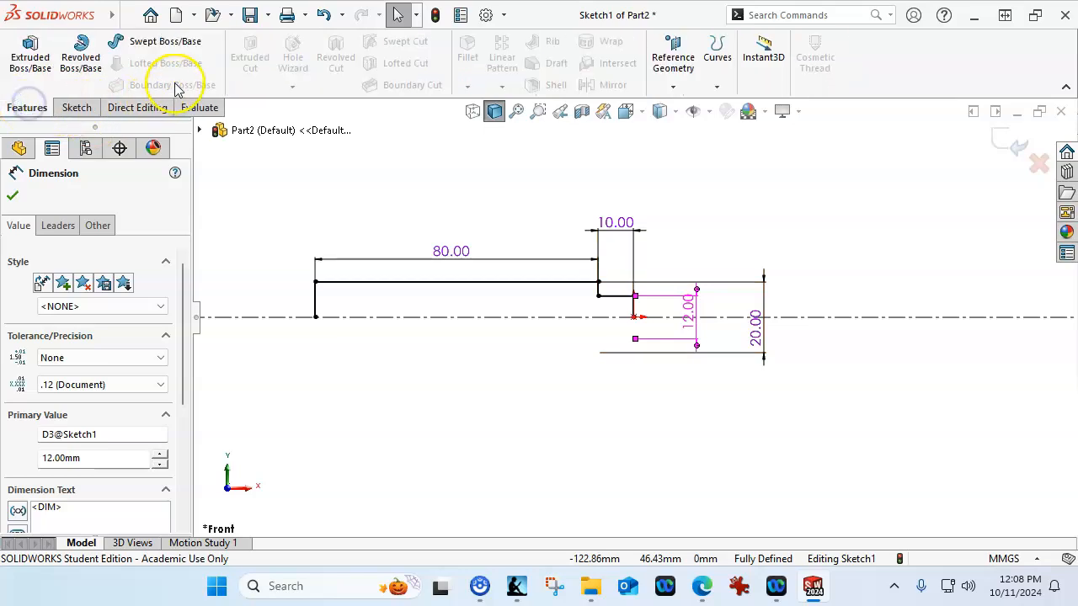
pyautogui.click(84, 52)
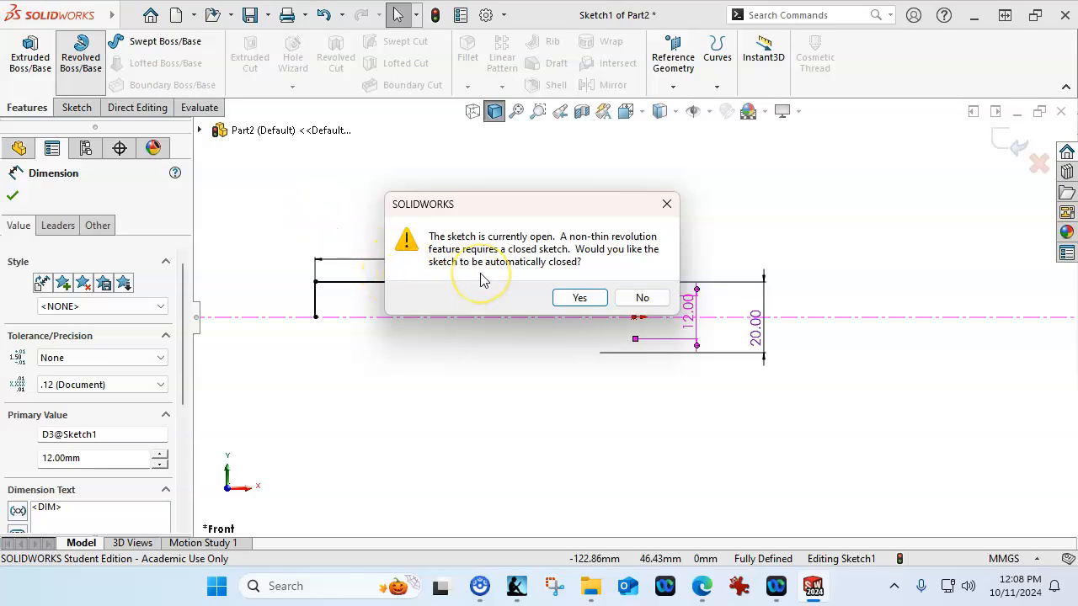
pyautogui.click(578, 298)
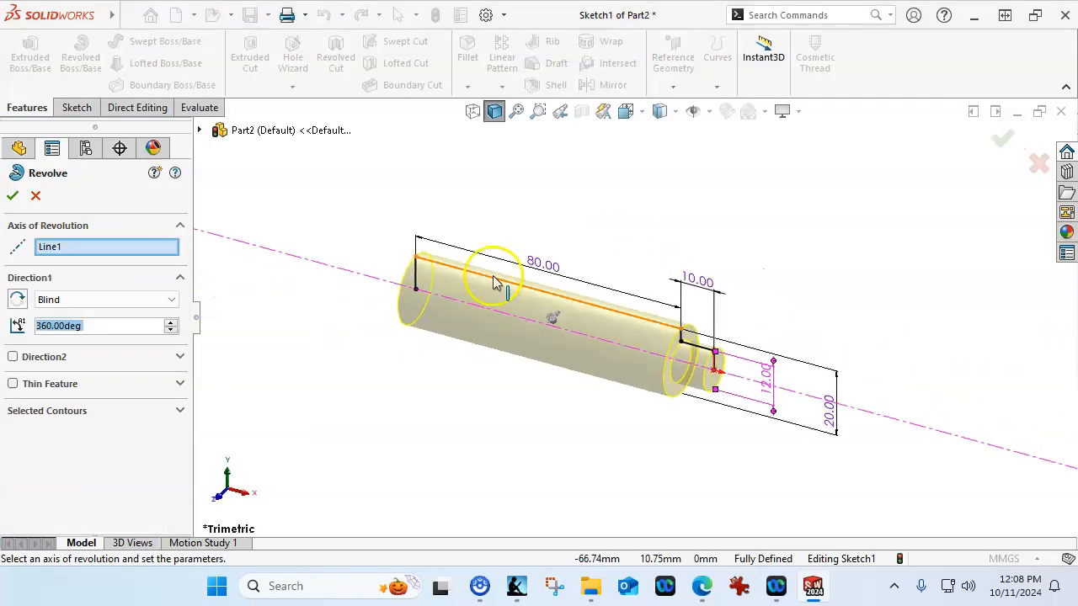
pyautogui.click(13, 197)
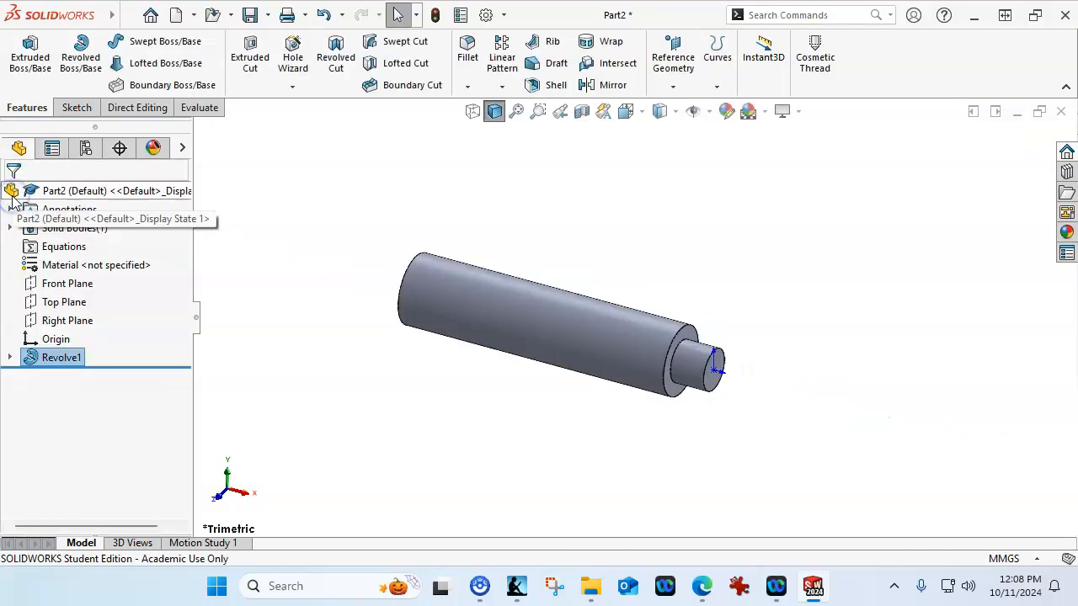
# Expand the revolved feature and highlight its underlying sketch within the model.
pyautogui.click(9, 358)
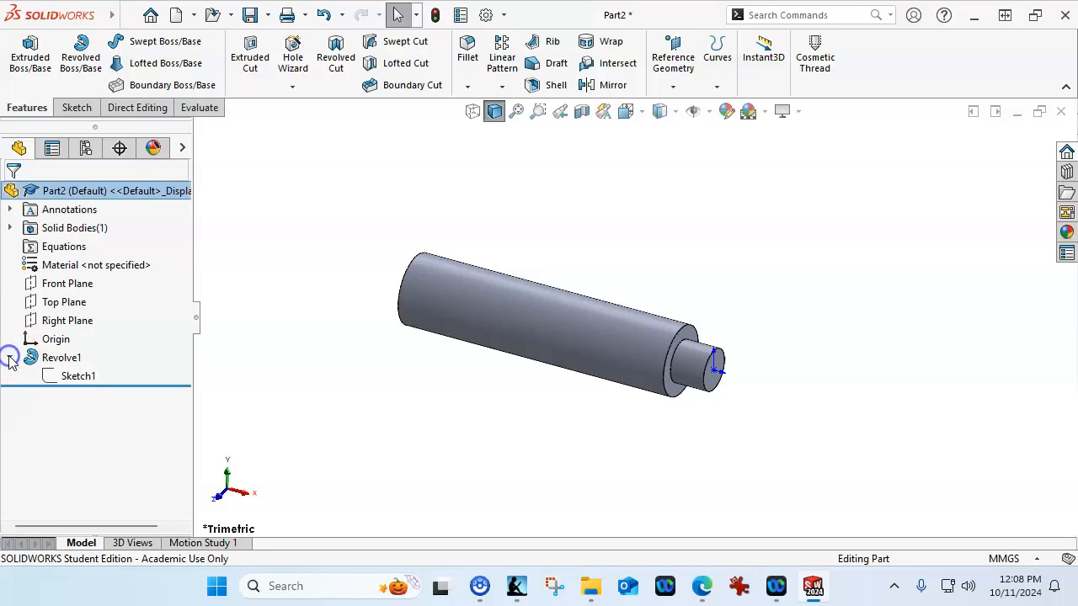
pyautogui.click(74, 375)
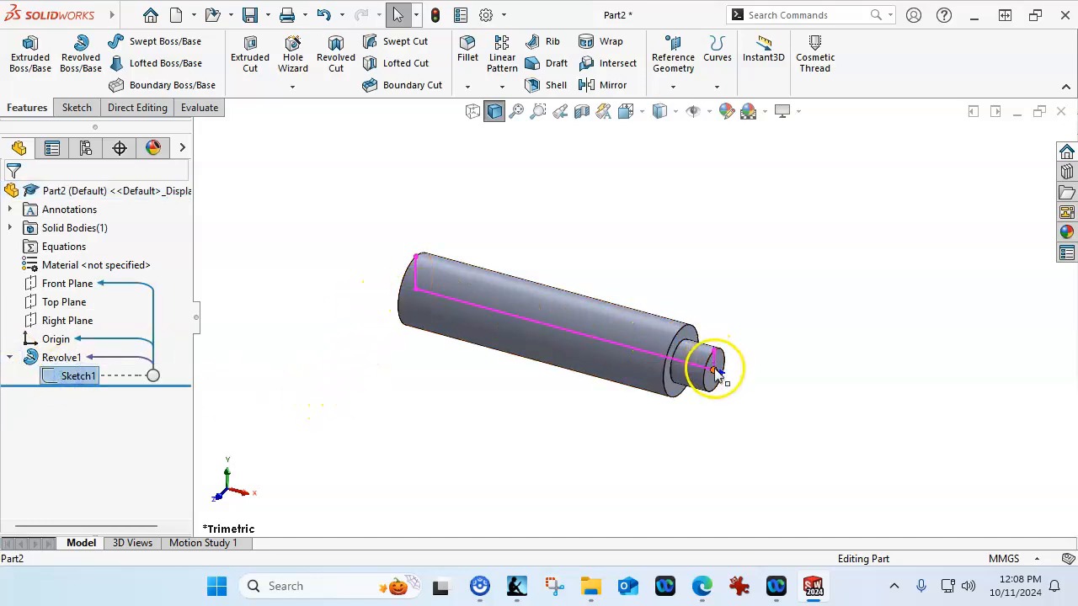
pyautogui.click(769, 229)
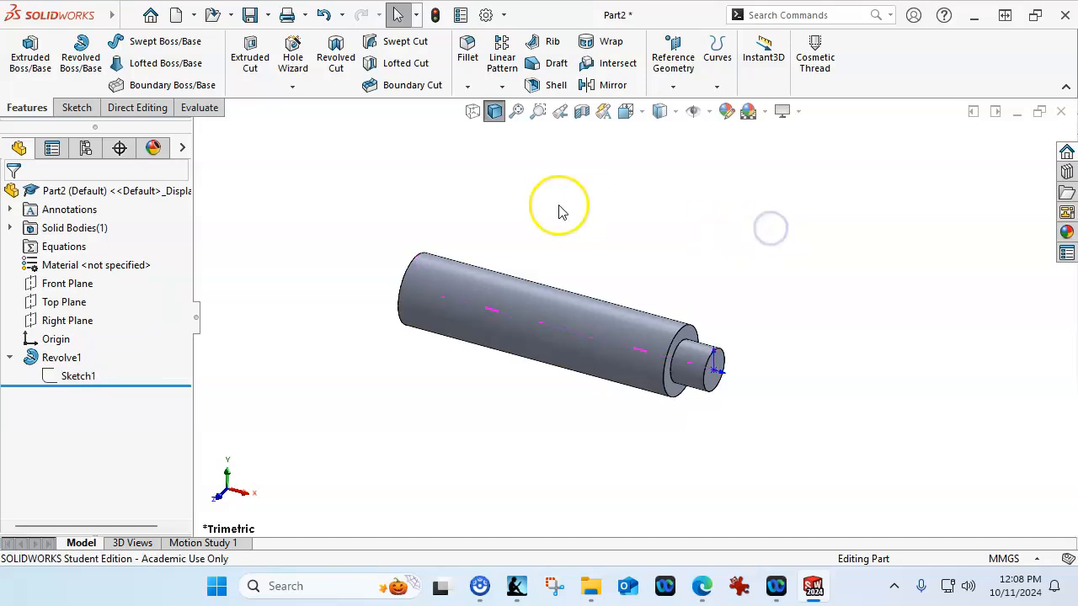
# Start a new sketch on the Front Plane in the front view.
pyautogui.hotkey('ctrl', '1')
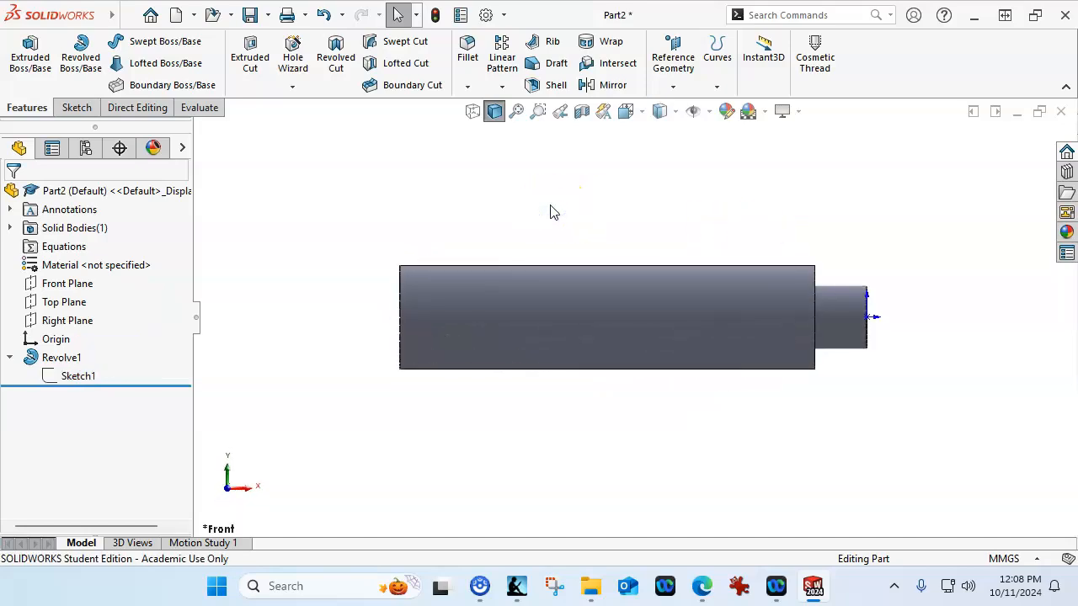
pyautogui.click(72, 285)
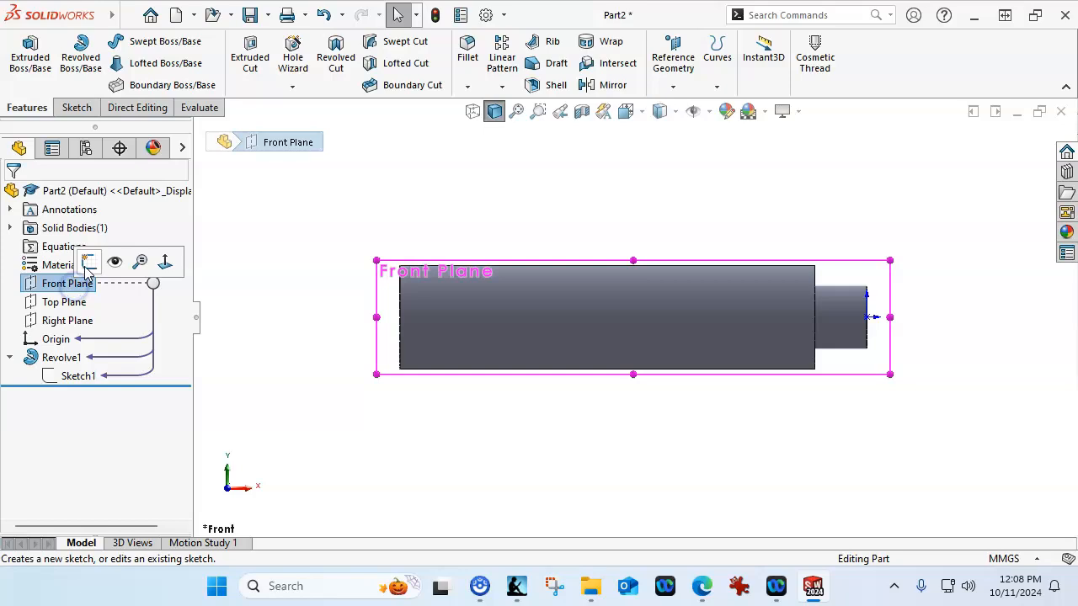
pyautogui.click(85, 264)
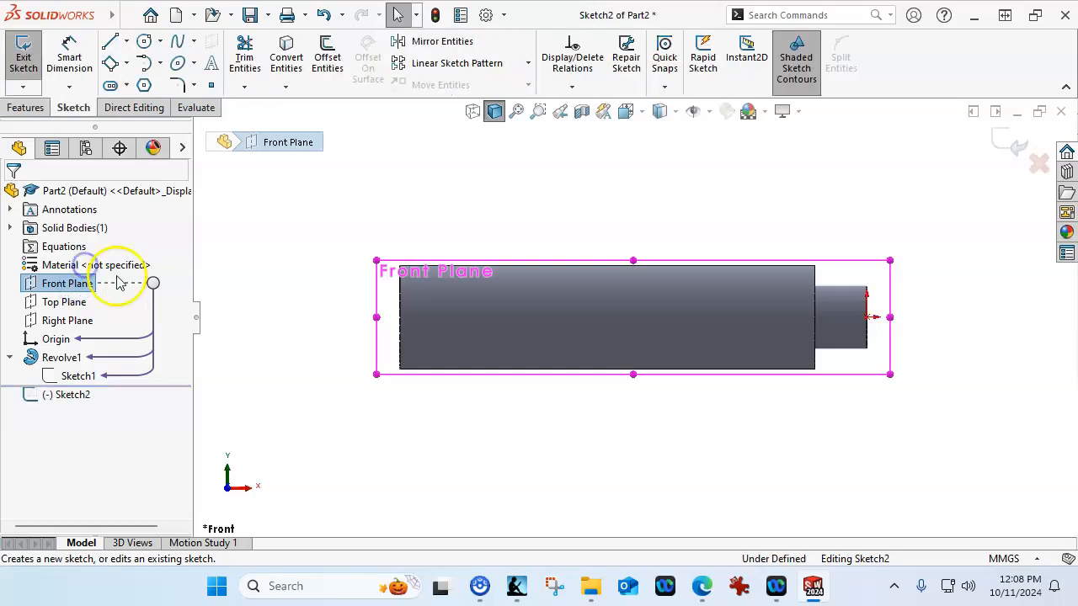
# Try to sketch a centerpoint straight slot along the shaft's axis, with one arc center on the large cylinder's free end.
pyautogui.click(112, 88)
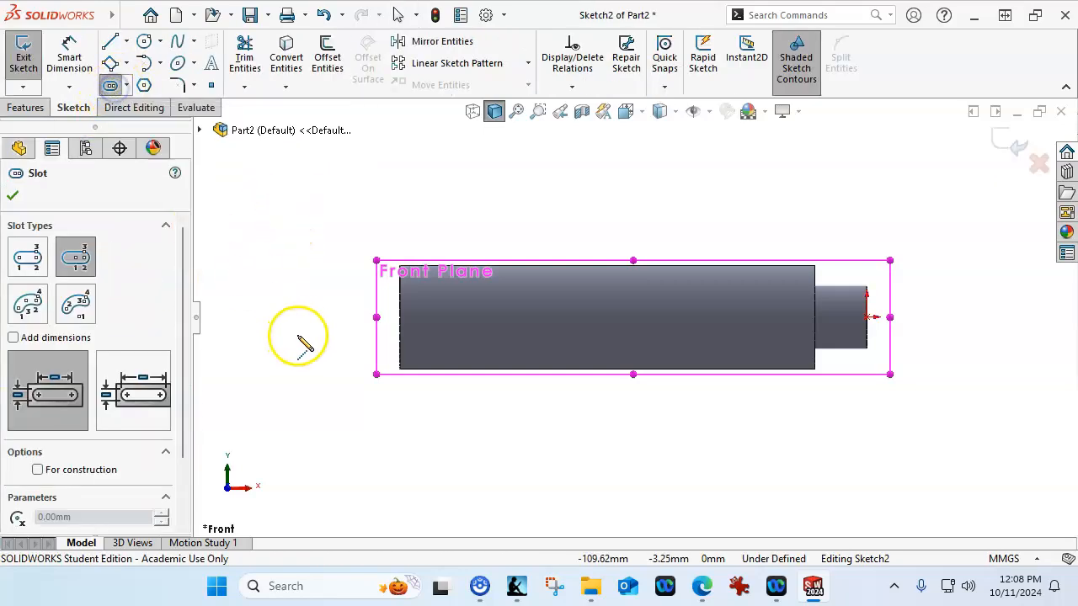
pyautogui.click(299, 318)
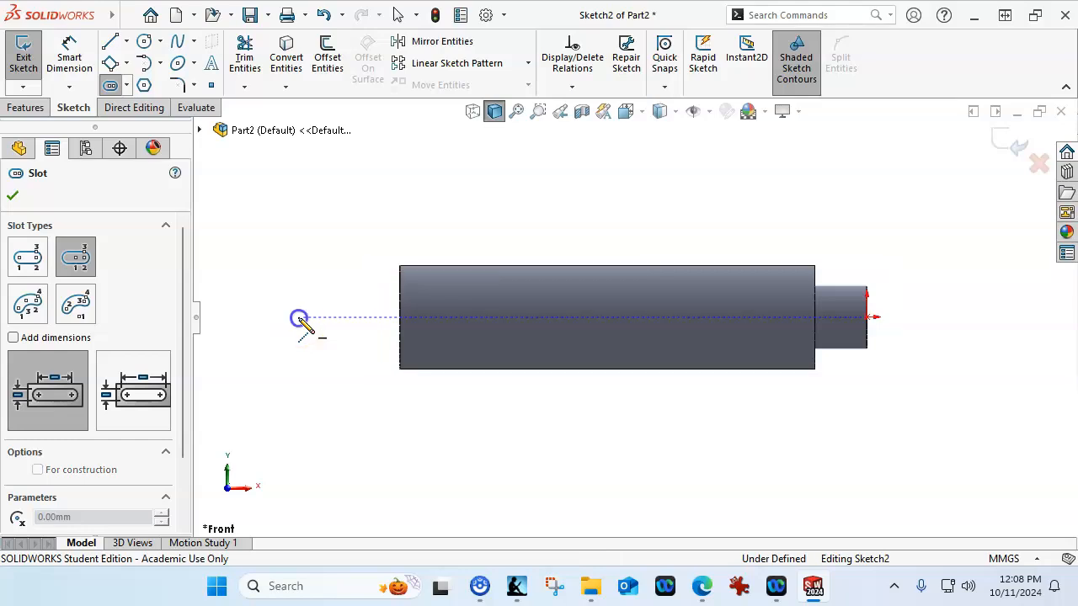
pyautogui.click(399, 320)
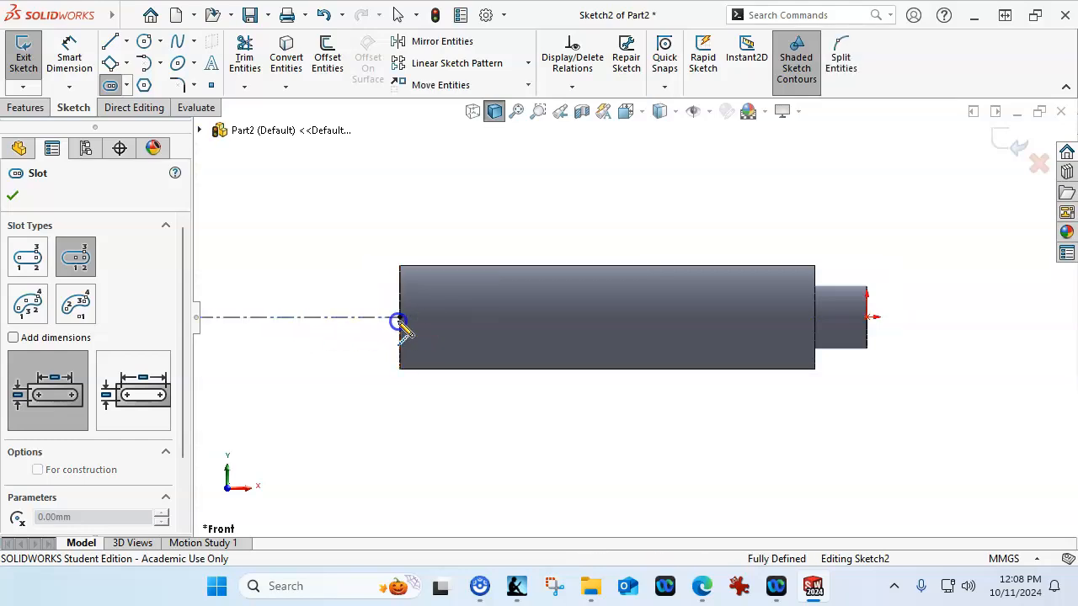
pyautogui.click(451, 291)
pyautogui.scroll(2, 505, 286)
pyautogui.scroll(-1, 385, 261)
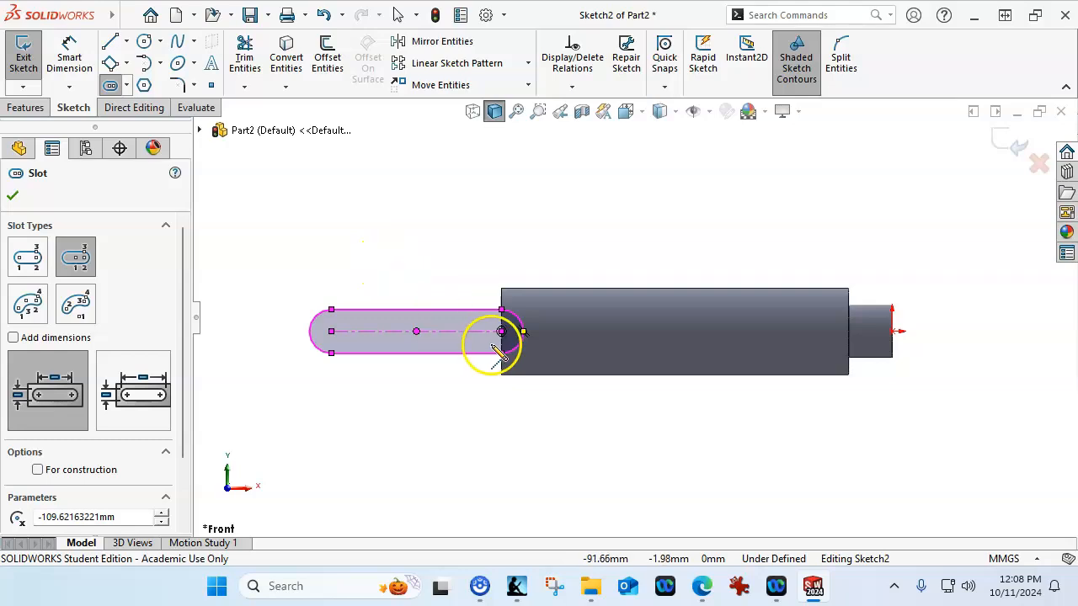
pyautogui.rightClick(433, 250)
pyautogui.click(472, 262)
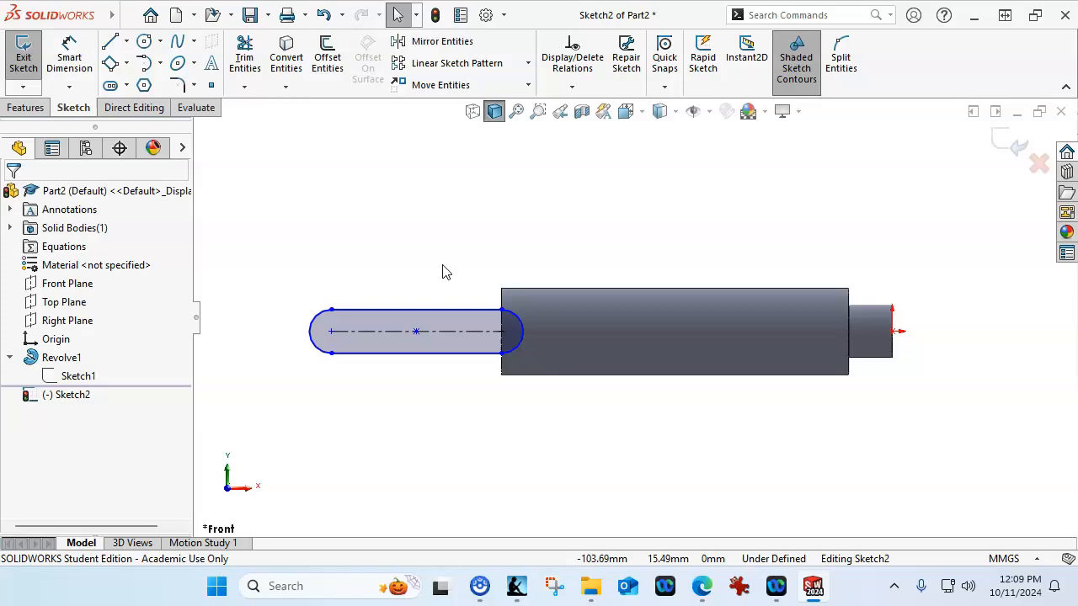
pyautogui.hotkey('ctrl', 'z')
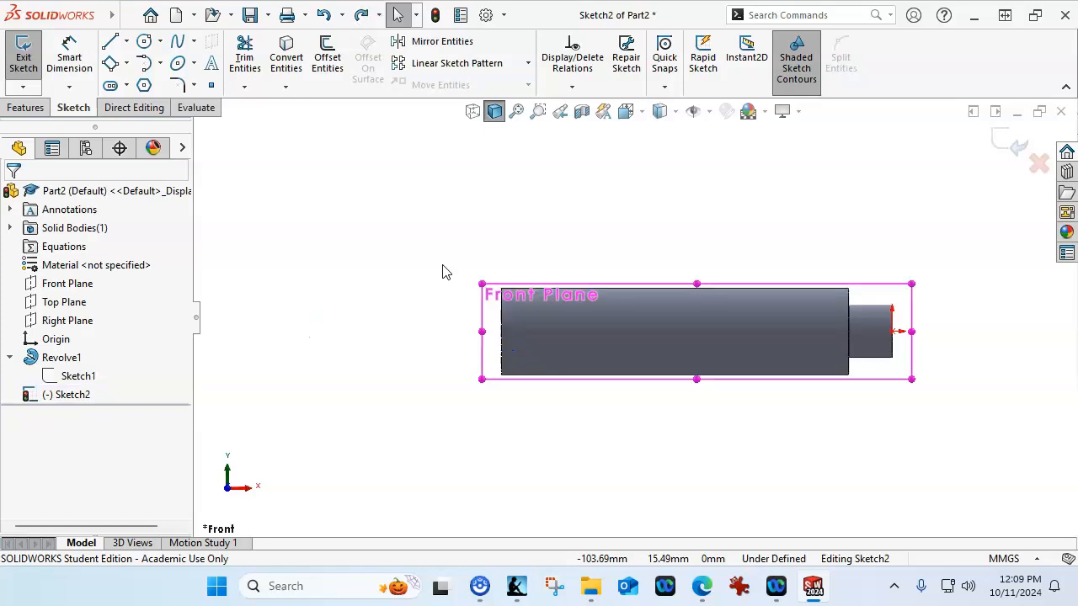
# Sketch a corner rectangle about 8 mm high extending outward from the large cylinder's free end.
pyautogui.click(126, 63)
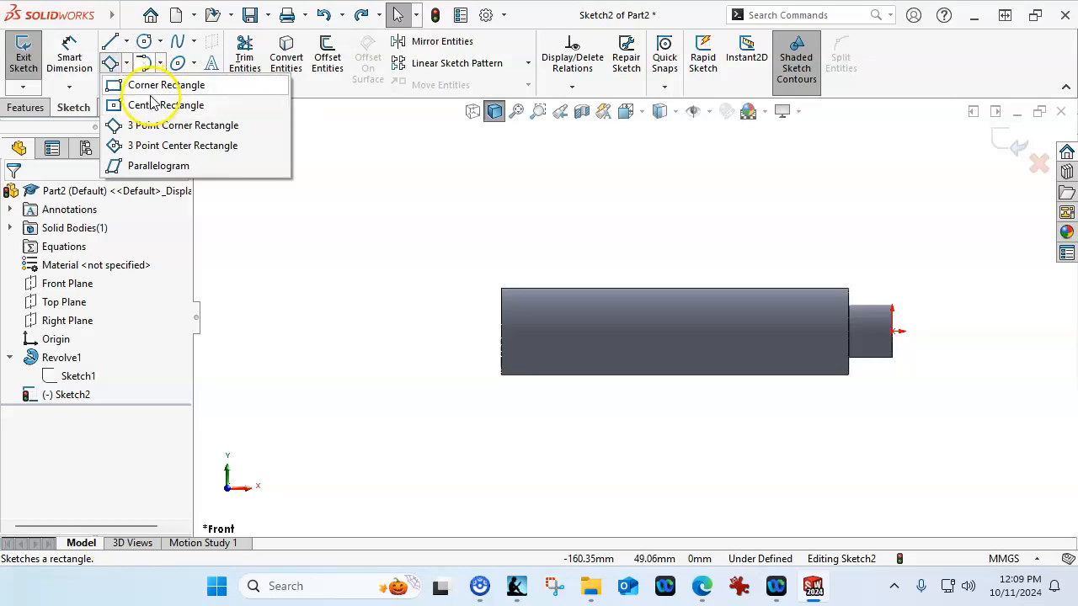
pyautogui.click(152, 87)
pyautogui.moveTo(502, 311)
pyautogui.mouseDown()
pyautogui.moveTo(474, 345)
pyautogui.moveTo(345, 345)
pyautogui.mouseUp()
pyautogui.rightClick(414, 223)
pyautogui.click(440, 235)
pyautogui.scroll(-3, 432, 298)
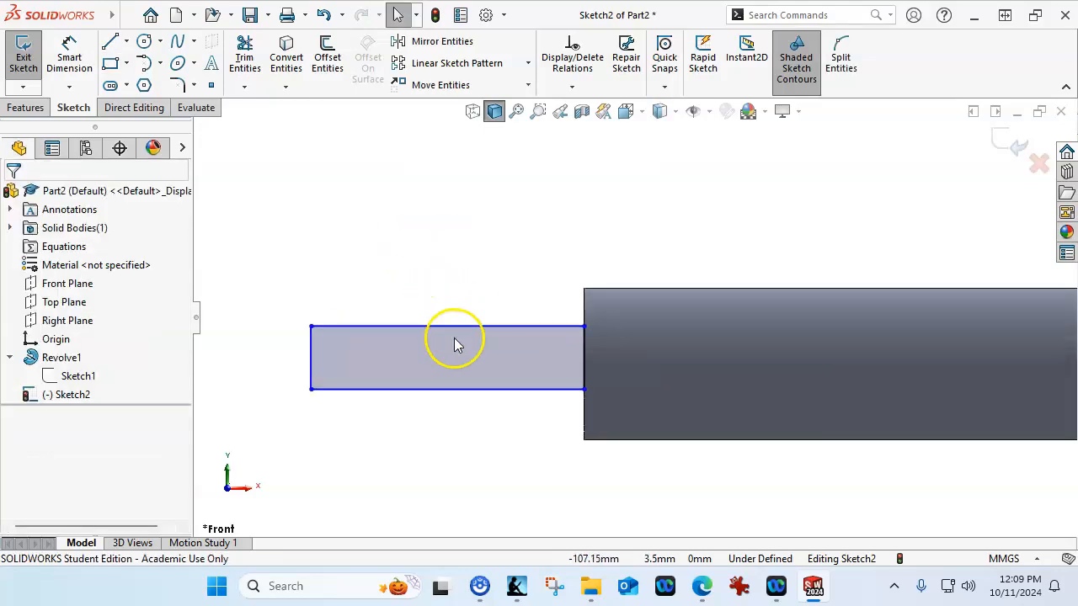
# Add a Midpoint relation between the midpoint of the rectangle's inner short side and the cylinder's end edge.
pyautogui.rightClick(583, 360)
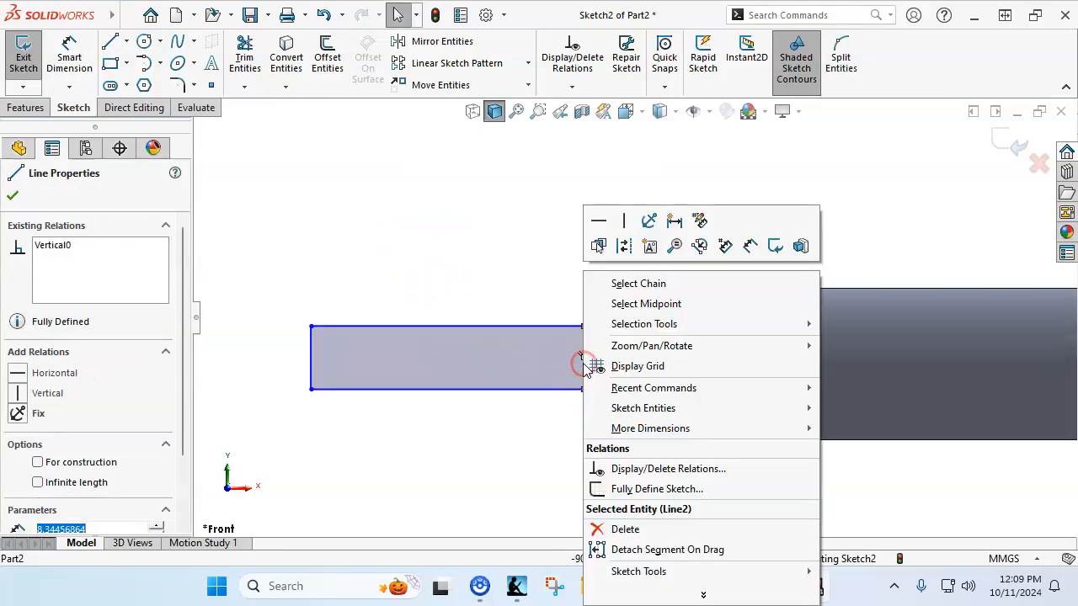
pyautogui.click(625, 308)
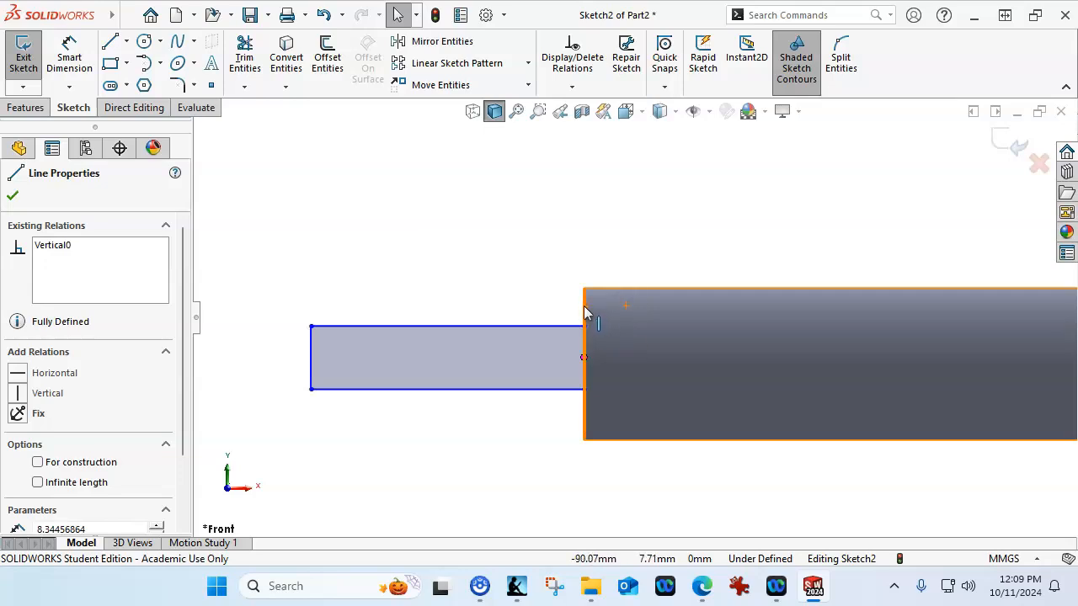
pyautogui.keyDown('ctrl'); pyautogui.click(586, 309); pyautogui.keyUp('ctrl')
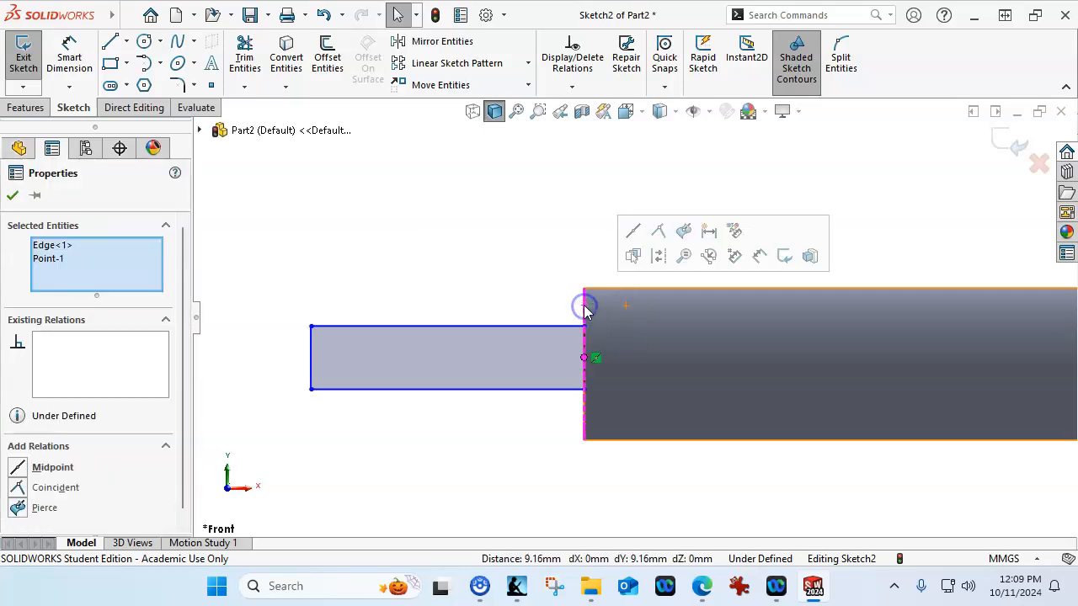
pyautogui.click(633, 232)
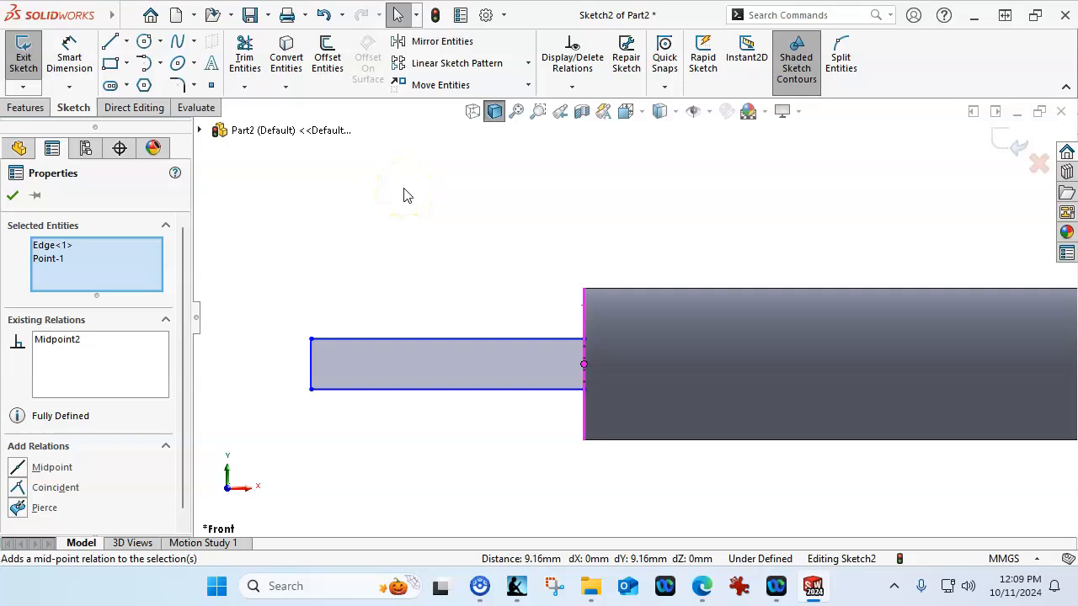
# Dimension the height of the rectangle's short side at the cylinder end as 10 mm.
pyautogui.click(69, 57)
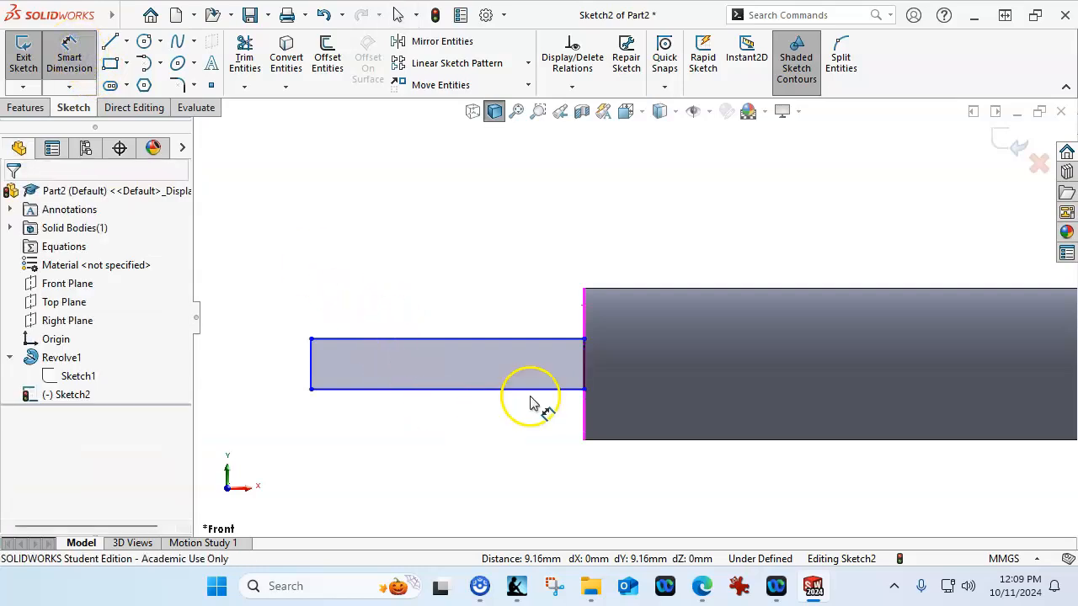
pyautogui.click(589, 371)
pyautogui.click(640, 244)
pyautogui.write('10')
pyautogui.press('Return')
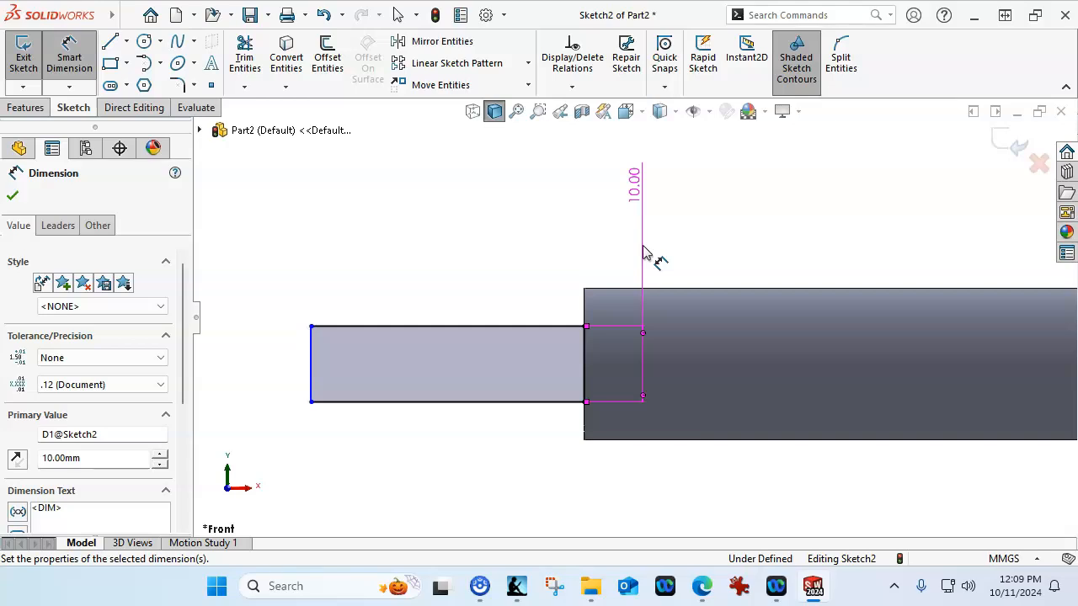
pyautogui.click(518, 348)
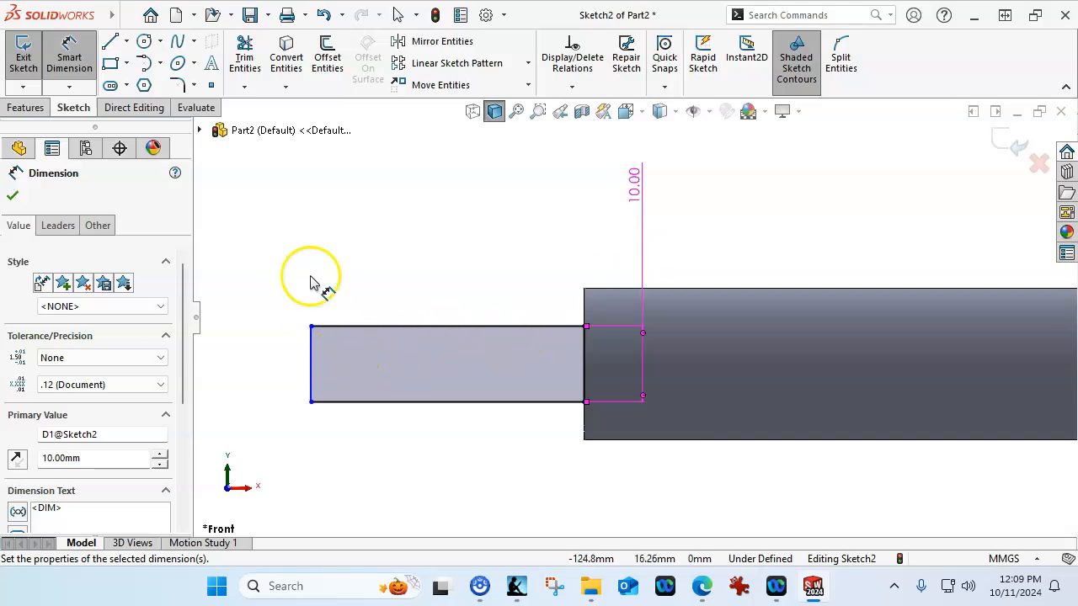
pyautogui.rightClick(332, 229)
pyautogui.click(366, 280)
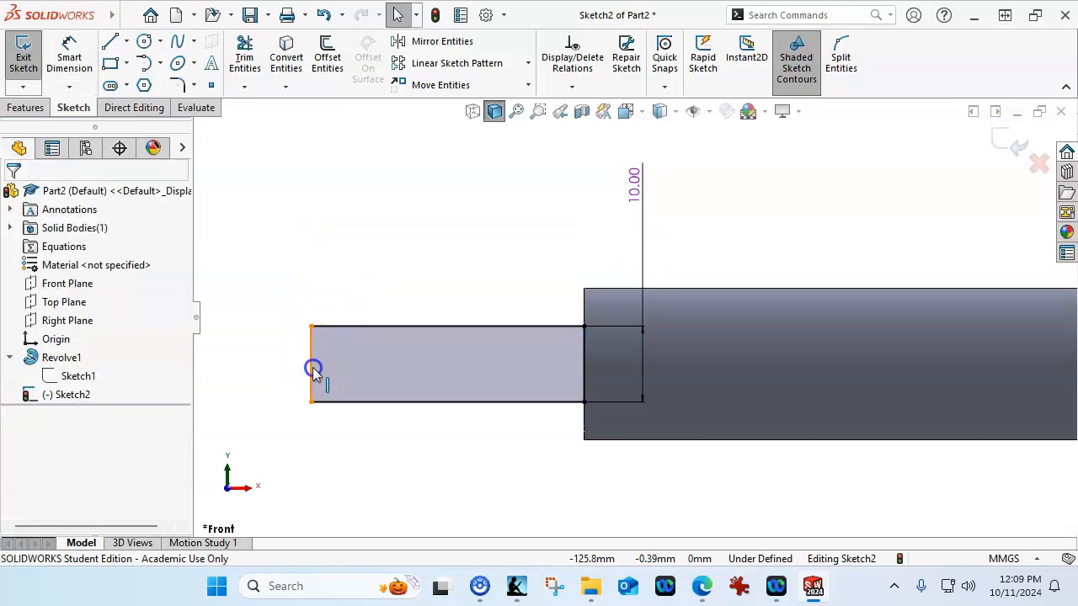
# Convert the rectangle's outer short side to construction geometry and cap it with a 180° tangent arc of 5 mm radius.
pyautogui.click(312, 365)
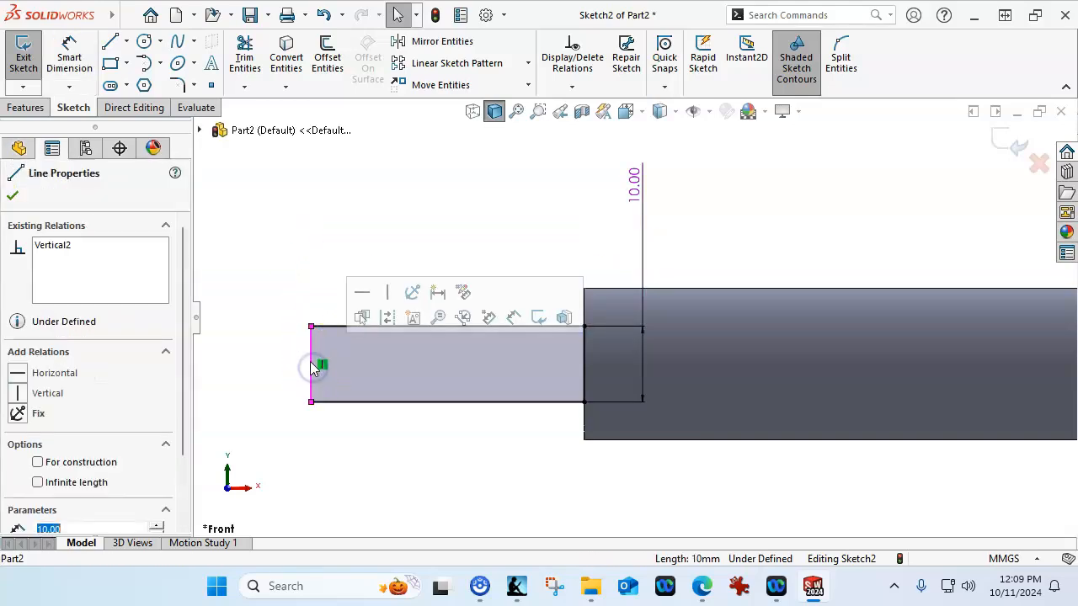
pyautogui.click(389, 319)
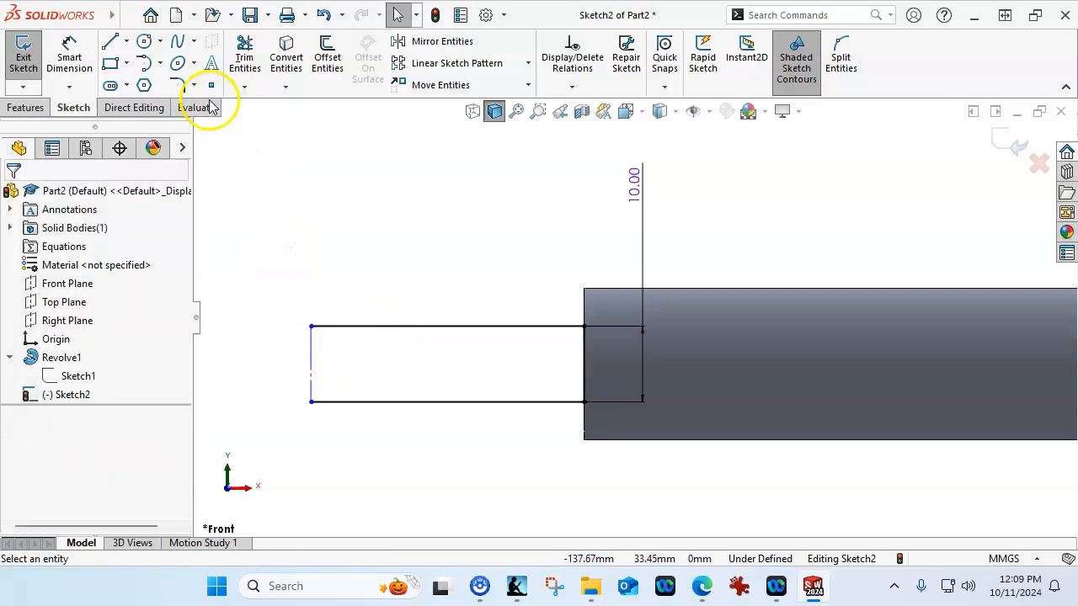
pyautogui.click(144, 62)
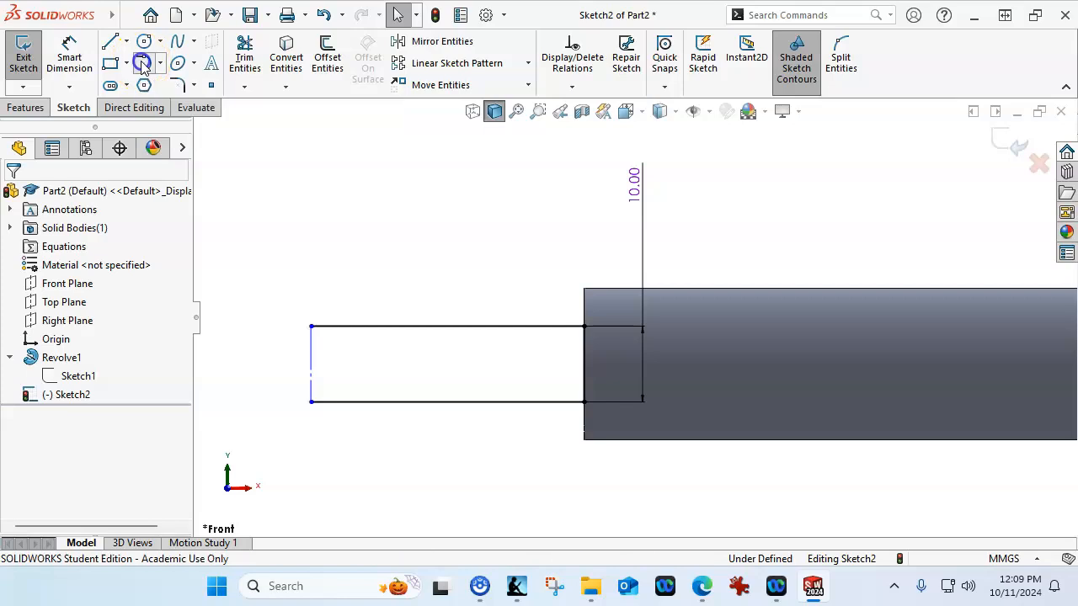
pyautogui.click(311, 401)
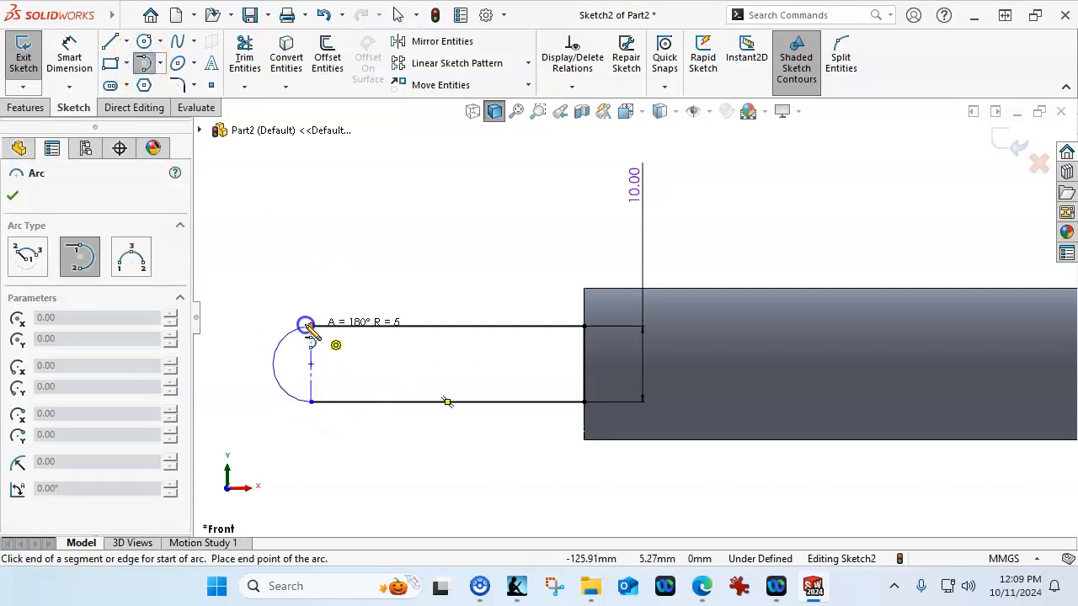
pyautogui.click(311, 325)
pyautogui.rightClick(391, 176)
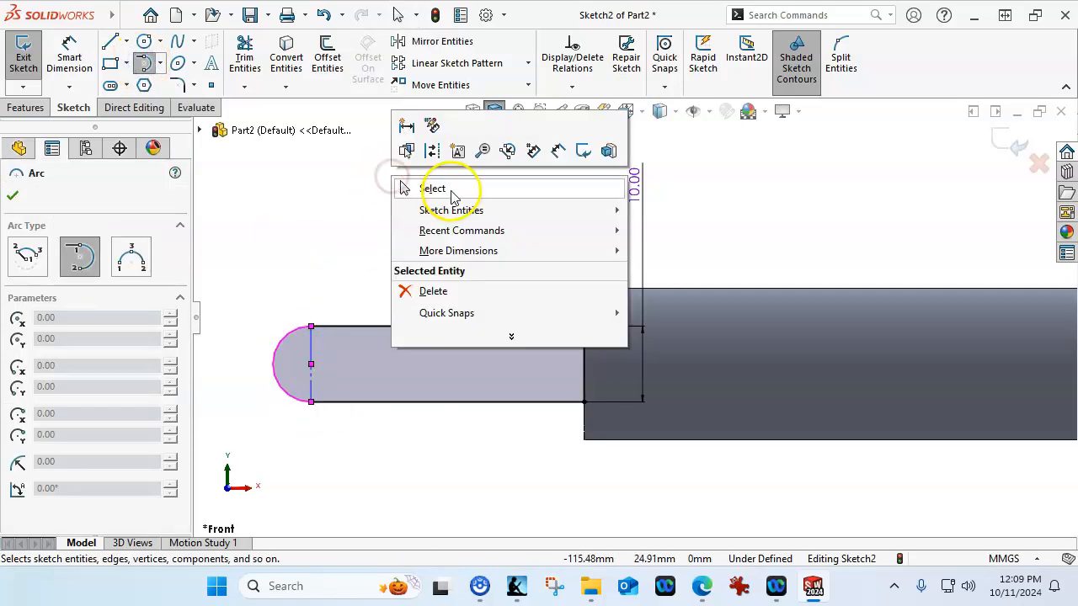
# Dimension the length of the tongue's straight upper edge as 45 mm.
pyautogui.click(452, 196)
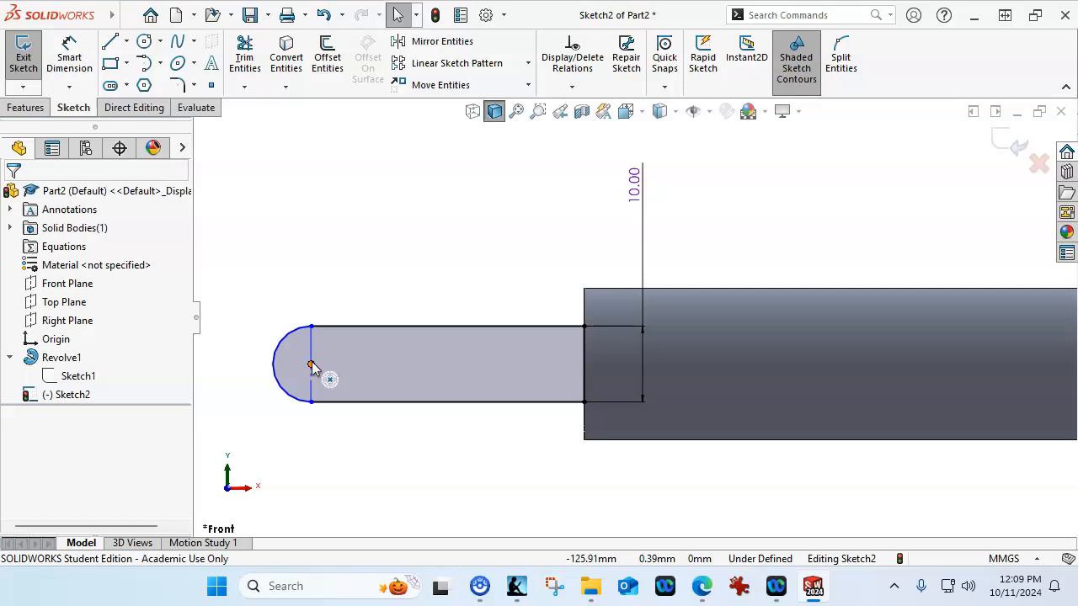
pyautogui.click(74, 51)
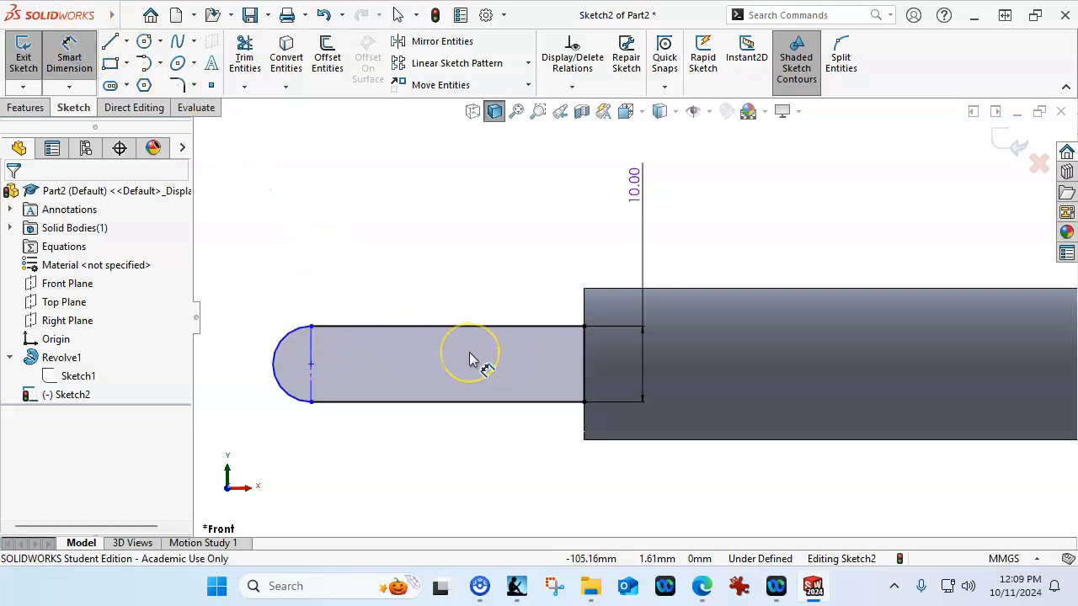
pyautogui.click(556, 327)
pyautogui.click(486, 268)
pyautogui.write('45')
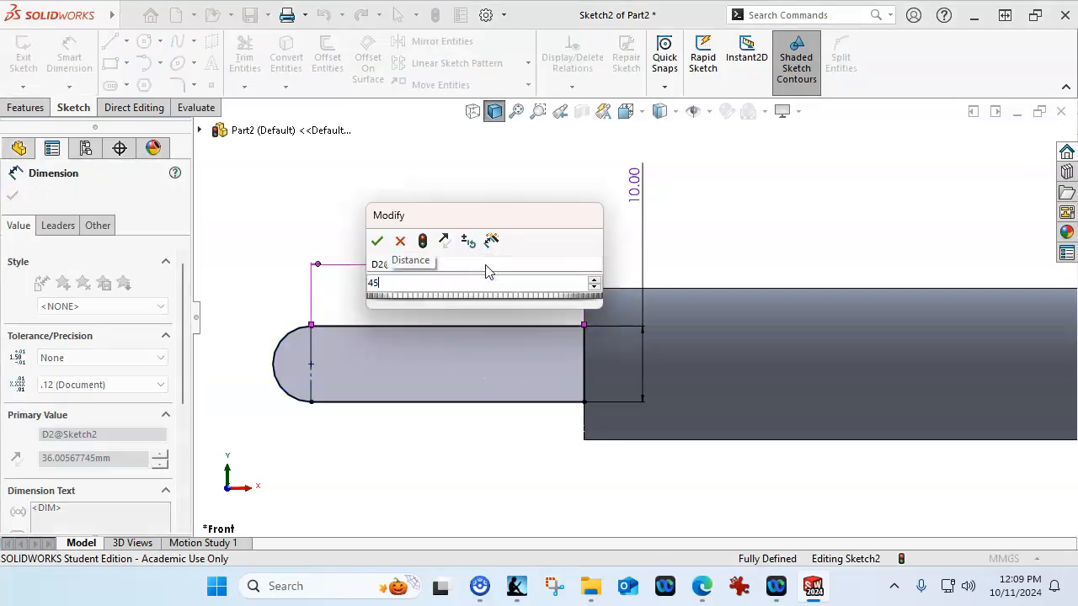
pyautogui.press('Return')
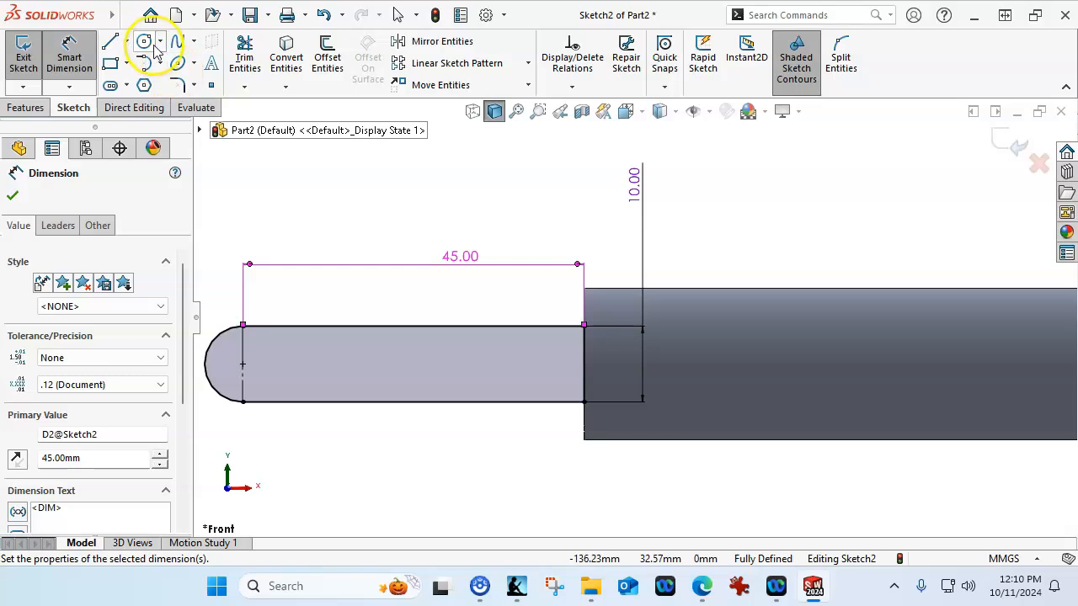
# Sketch a small circle centred on the end arc's centre and a second, about 7.8 mm in diameter, on the tongue's centreline nearer the cylinder.
pyautogui.click(144, 41)
pyautogui.click(242, 364)
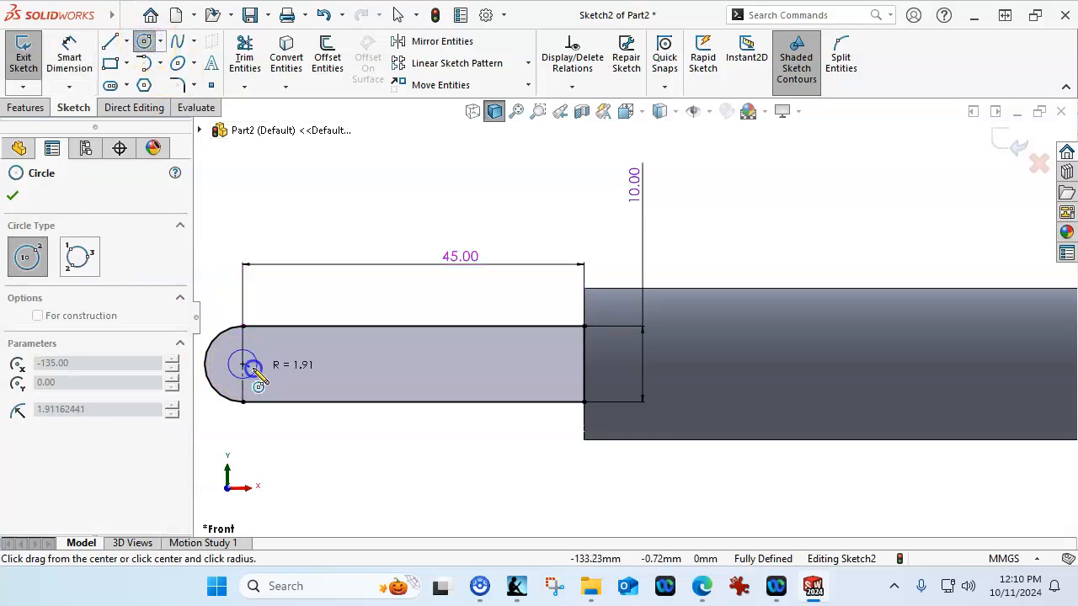
pyautogui.click(259, 376)
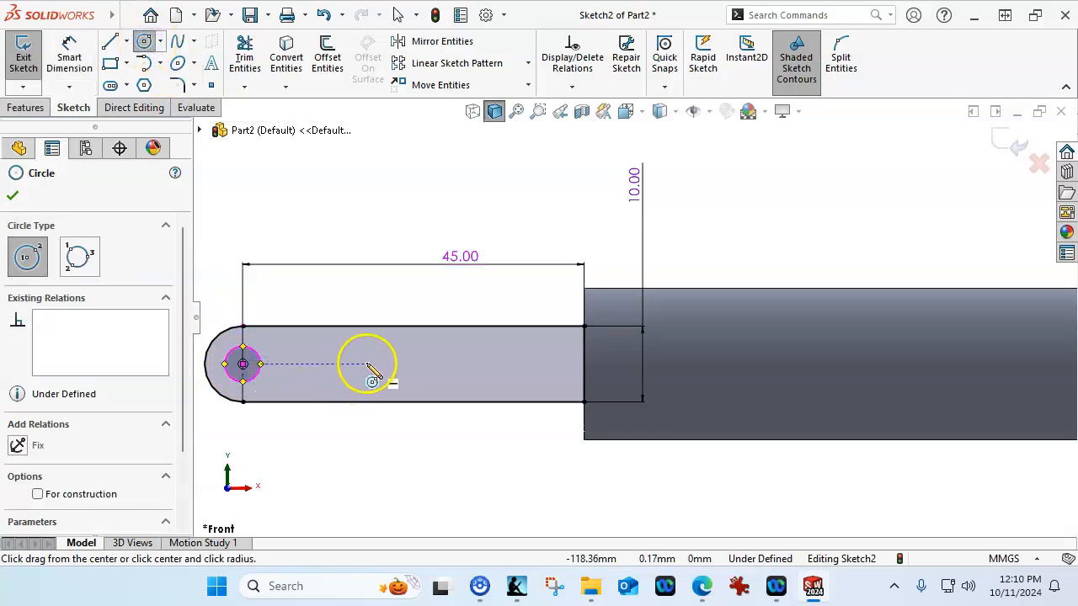
pyautogui.click(383, 364)
pyautogui.click(410, 375)
pyautogui.rightClick(454, 220)
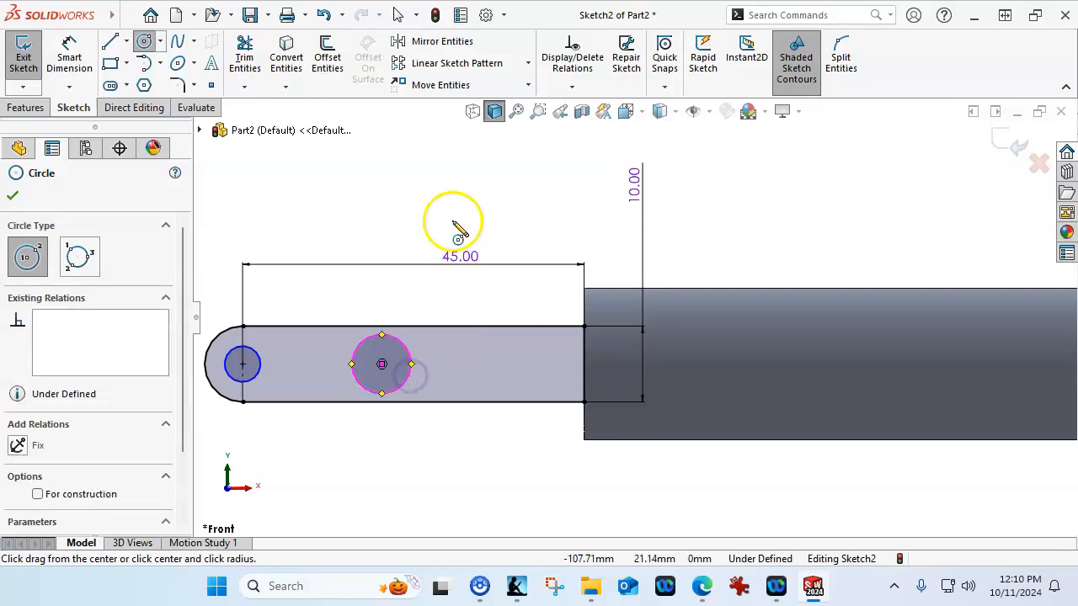
pyautogui.click(479, 210)
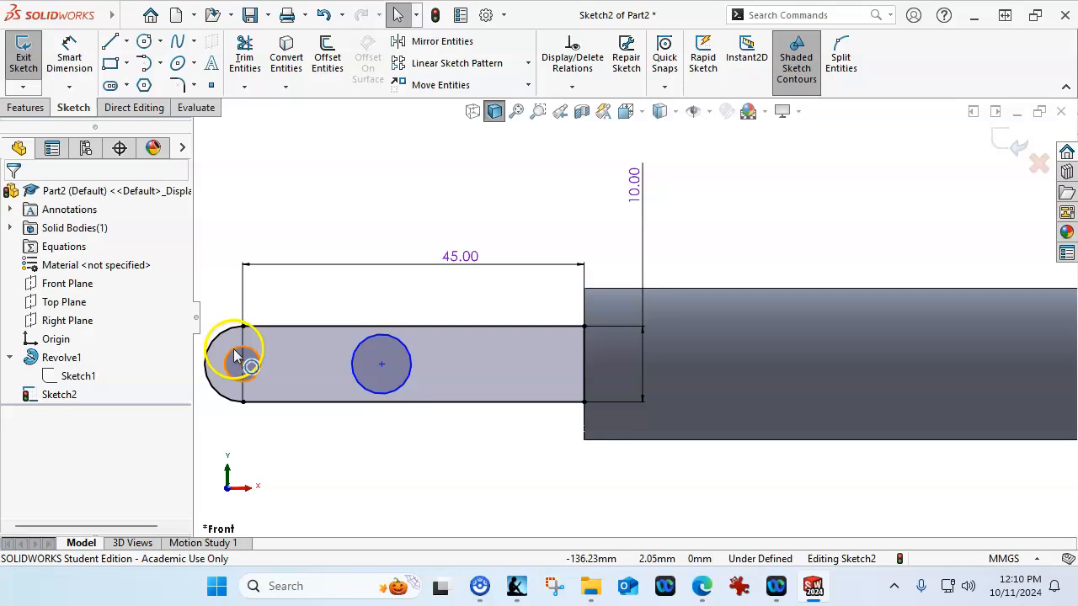
# Add an Equal relation between the two circles in the tongue.
pyautogui.click(261, 367)
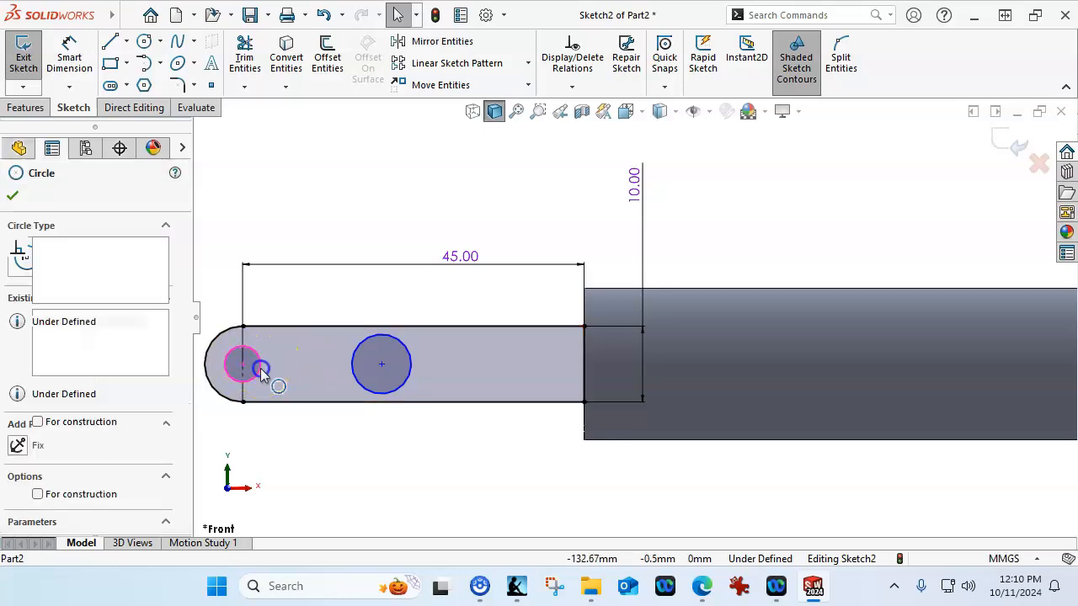
pyautogui.keyDown('ctrl'); pyautogui.click(360, 384); pyautogui.keyUp('ctrl')
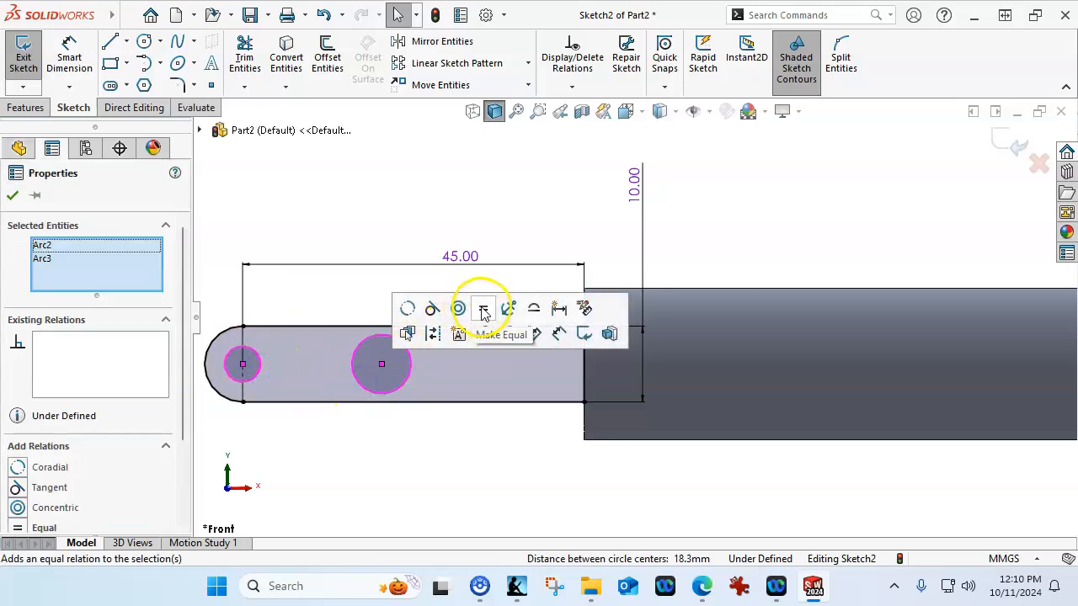
pyautogui.click(484, 310)
# Dimension the diameter of the circle nearer the cylinder as 6 mm.
pyautogui.click(69, 50)
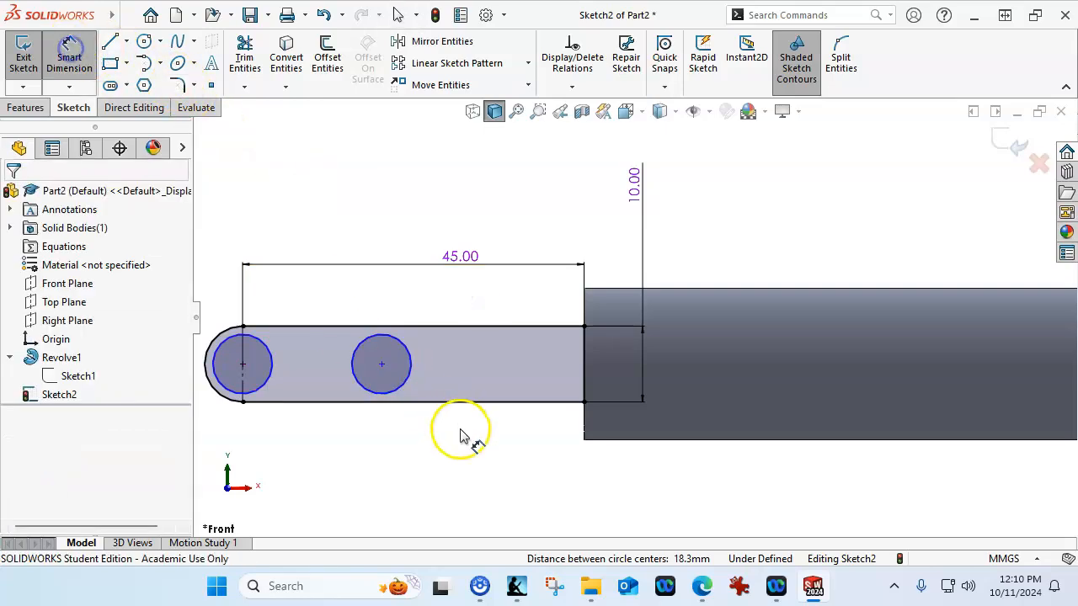
pyautogui.click(404, 390)
pyautogui.click(459, 459)
pyautogui.write('6')
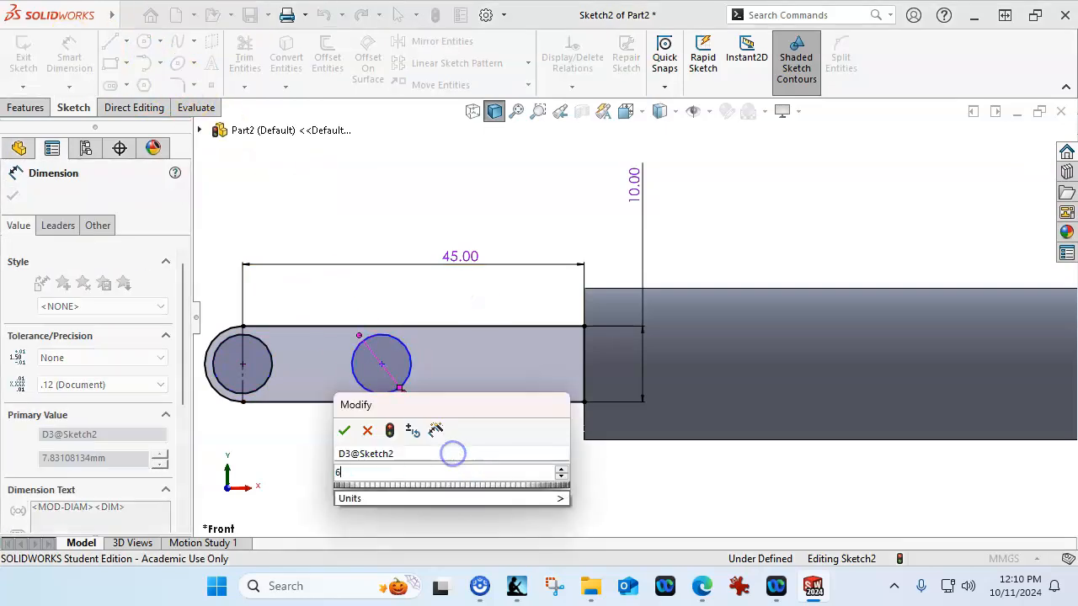
pyautogui.press('Return')
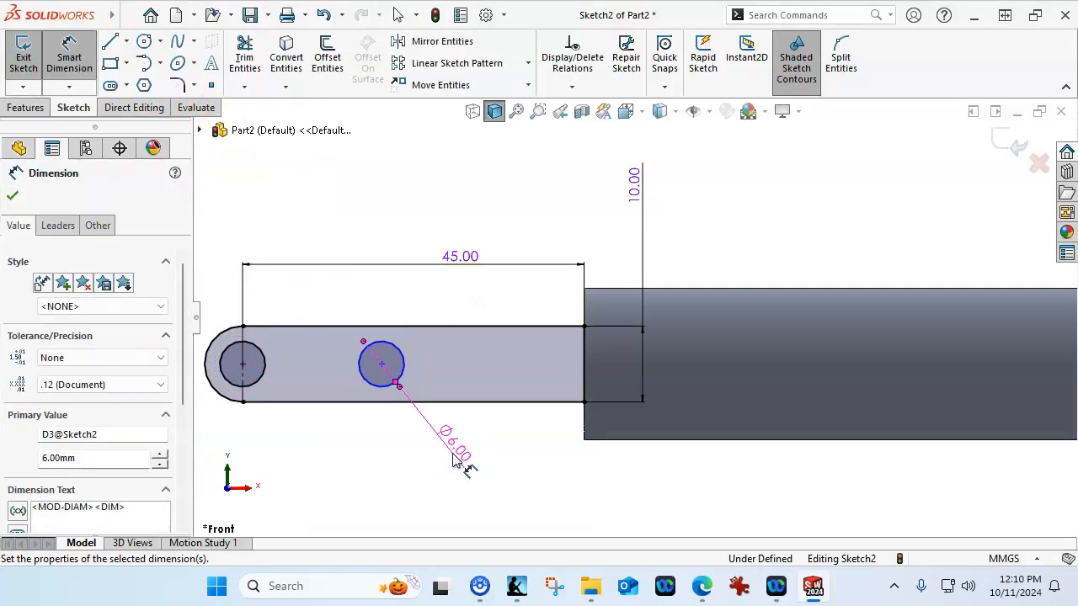
# Dimension the horizontal distance from the centre of the circle nearer the cylinder to the tongue's short side at the cylinder end.
pyautogui.click(404, 362)
pyautogui.click(582, 373)
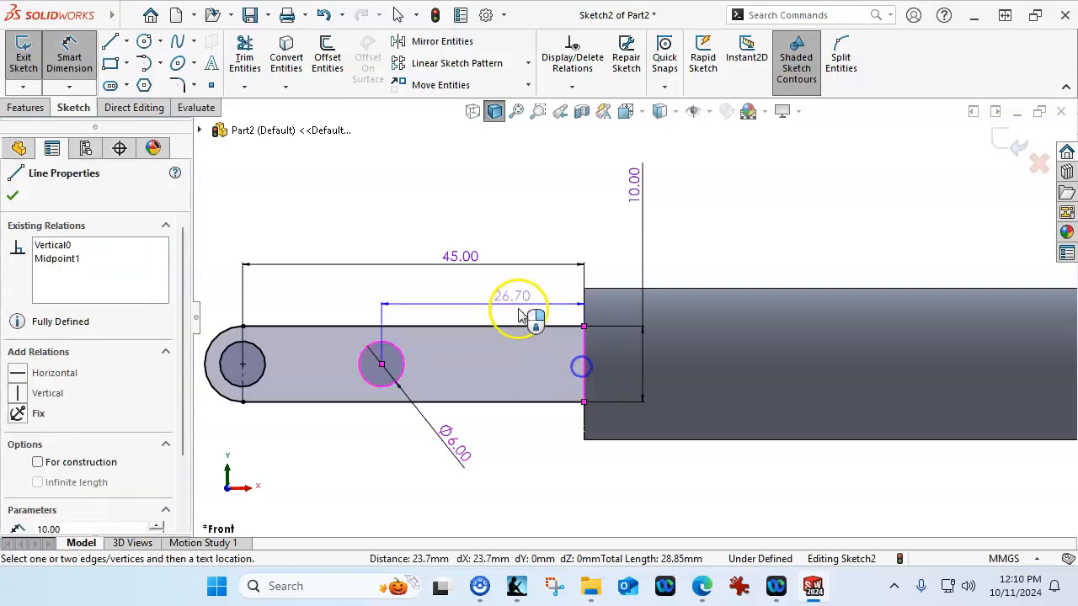
pyautogui.click(510, 307)
pyautogui.click(509, 307)
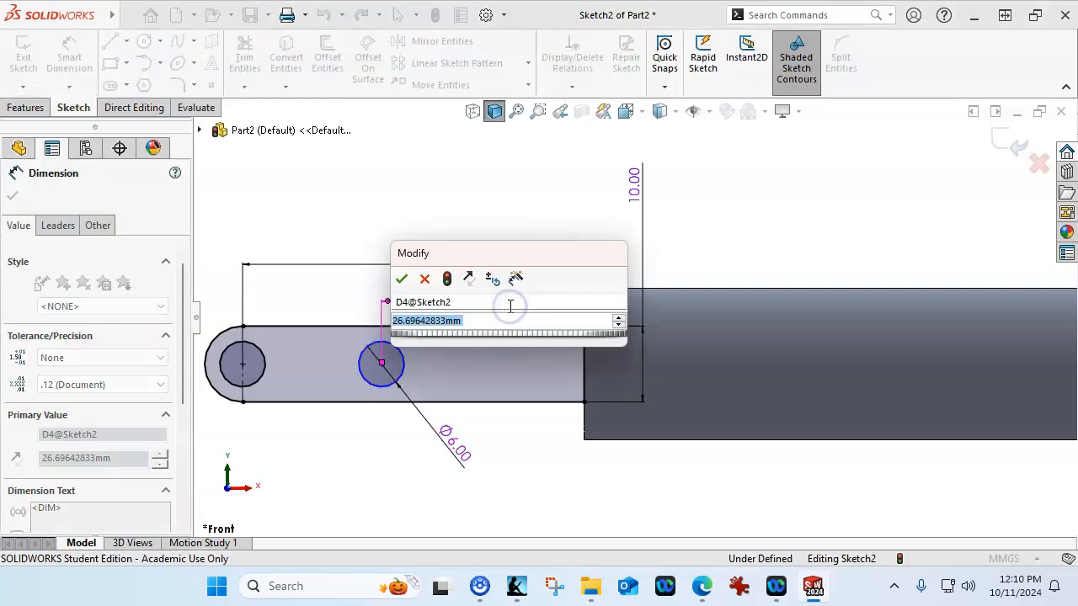
# Set the distance from the second circle's center to the cylinder's end face to 25 mm and end dimensioning.
pyautogui.write('25')
pyautogui.press('Return')
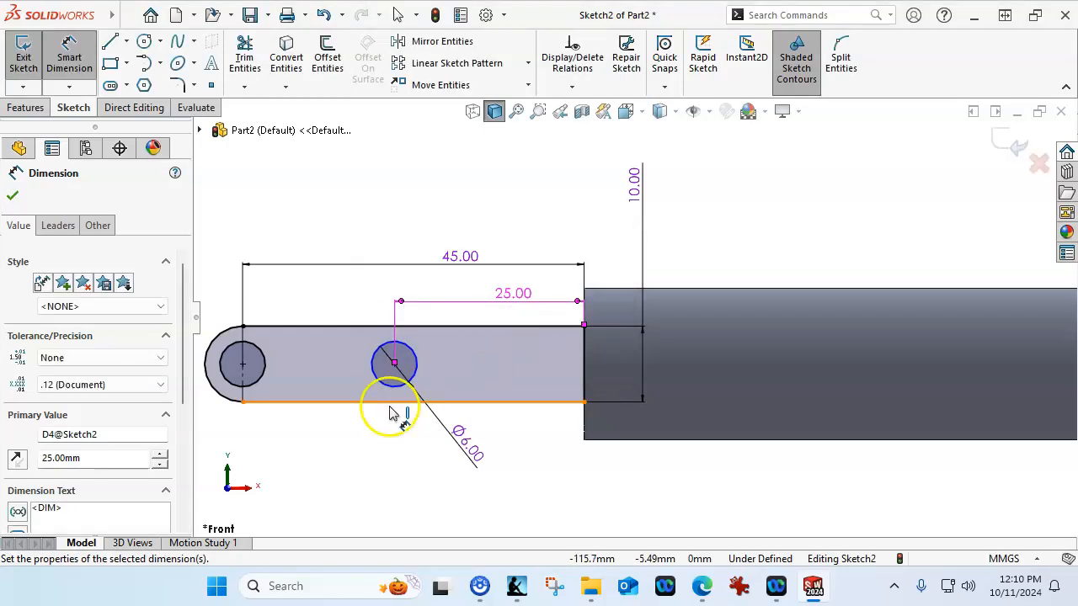
pyautogui.rightClick(387, 452)
pyautogui.click(404, 487)
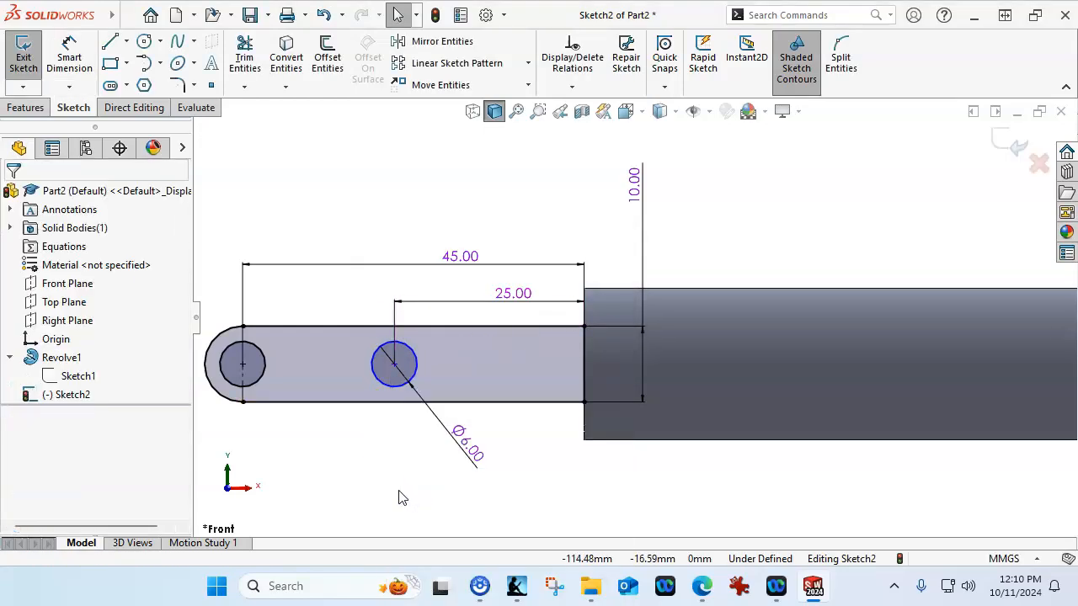
# Try to move the second circle by its center and edge, and reposition its diameter dimension below the bar profile.
pyautogui.moveTo(394, 364)
pyautogui.mouseDown()
pyautogui.moveTo(392, 294)
pyautogui.moveTo(385, 496)
pyautogui.moveTo(398, 292)
pyautogui.moveTo(401, 425)
pyautogui.moveTo(410, 362)
pyautogui.mouseUp()
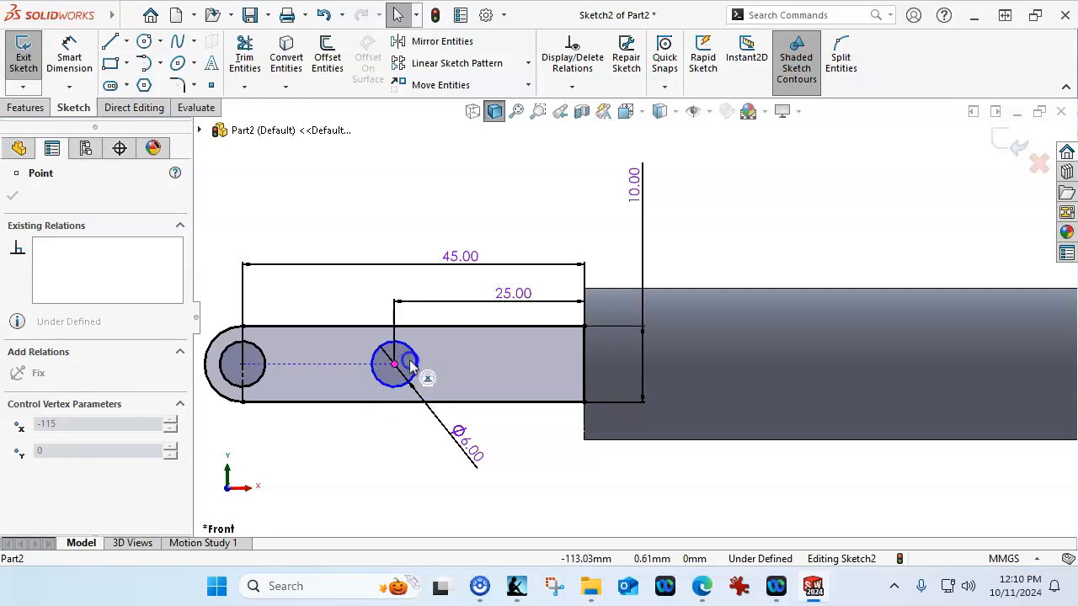
pyautogui.click(387, 388)
pyautogui.click(401, 341)
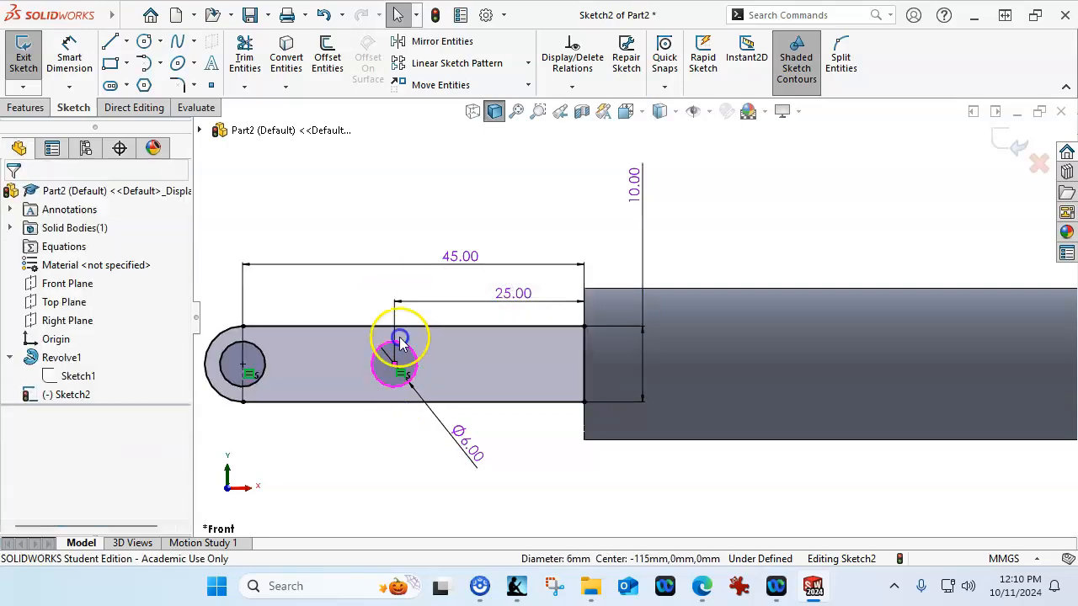
pyautogui.click(396, 433)
pyautogui.moveTo(468, 444); pyautogui.dragTo(480, 433)
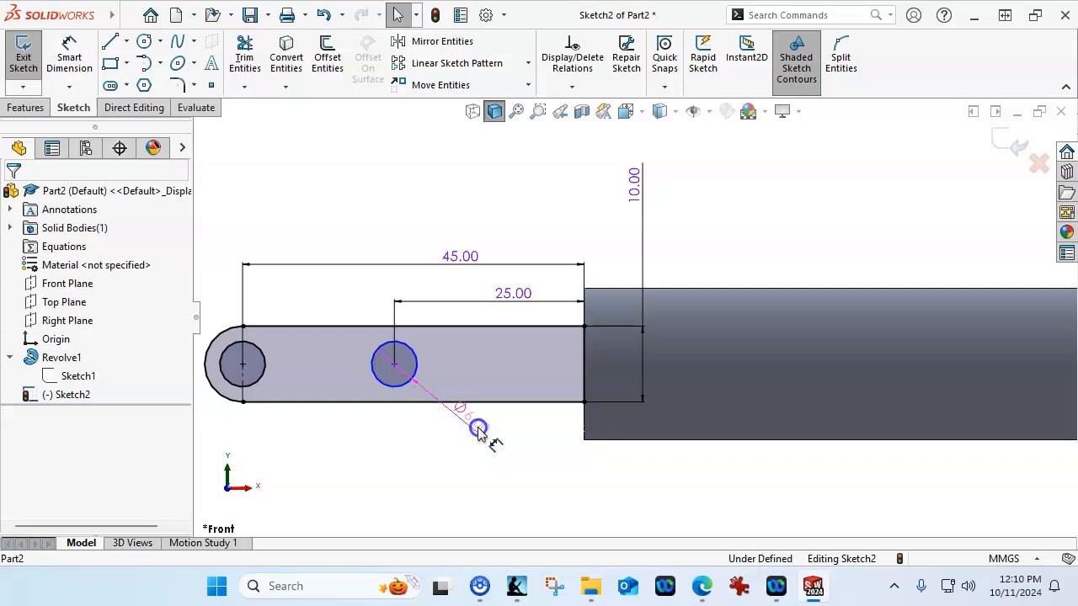
pyautogui.click(391, 499)
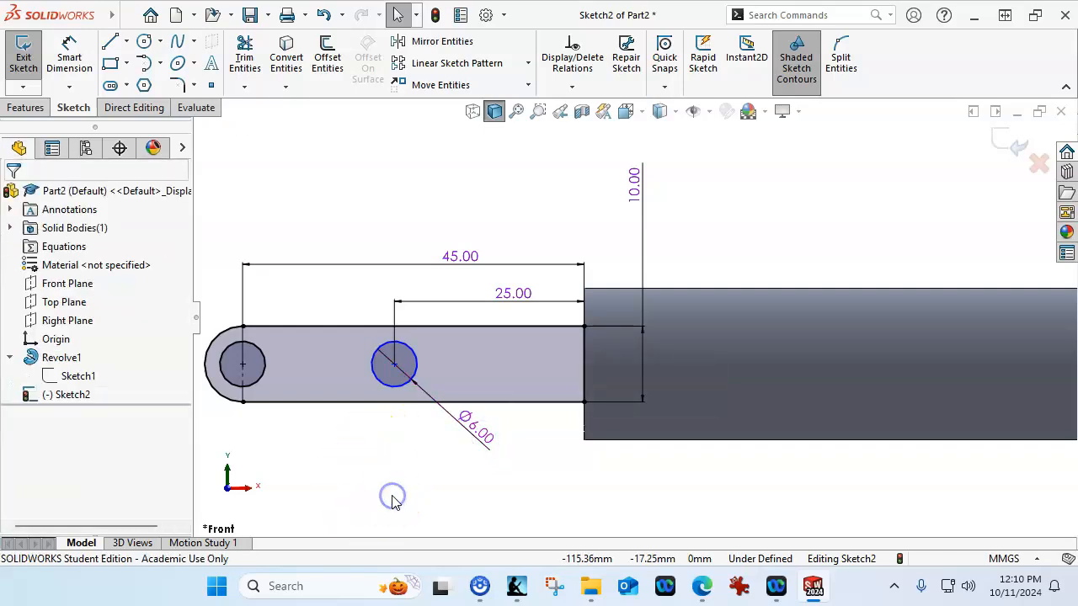
# Add a horizontal relation between the centers of the two circles.
pyautogui.click(394, 363)
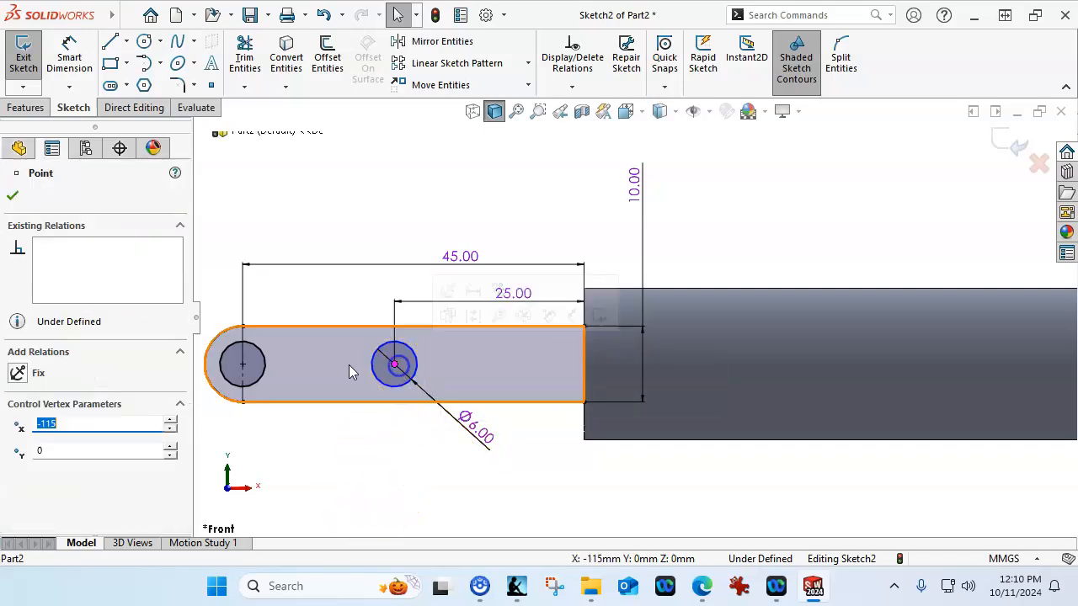
pyautogui.keyDown('ctrl'); pyautogui.click(242, 364); pyautogui.keyUp('ctrl')
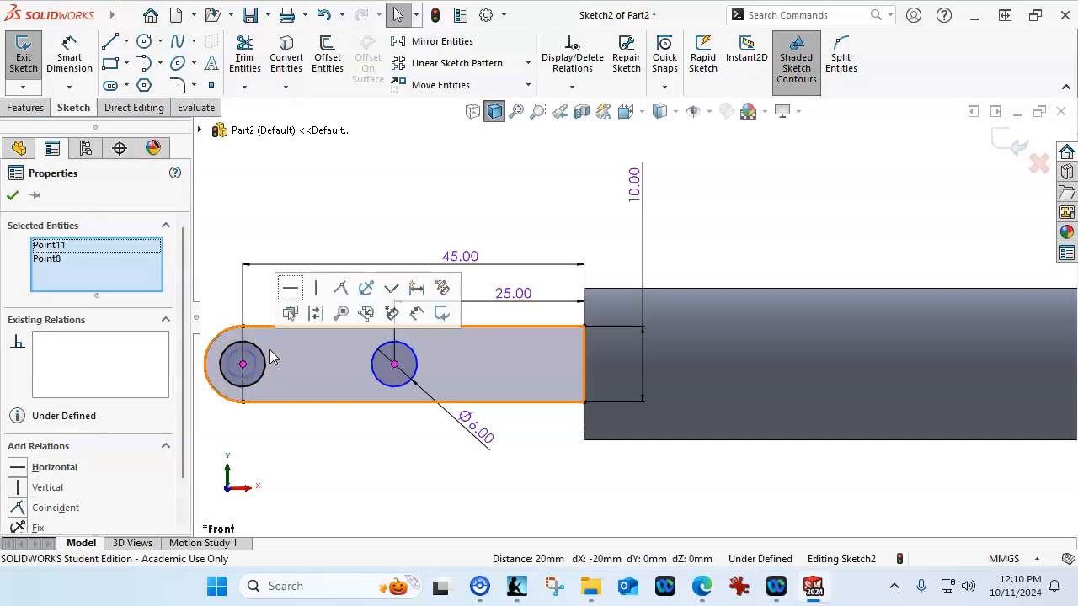
pyautogui.click(291, 291)
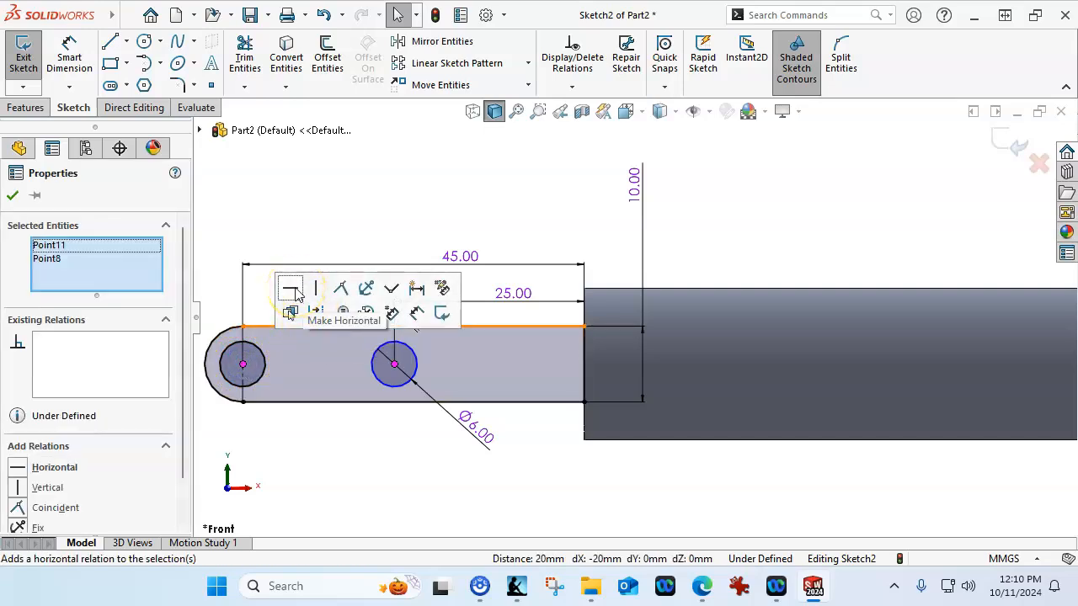
pyautogui.click(356, 424)
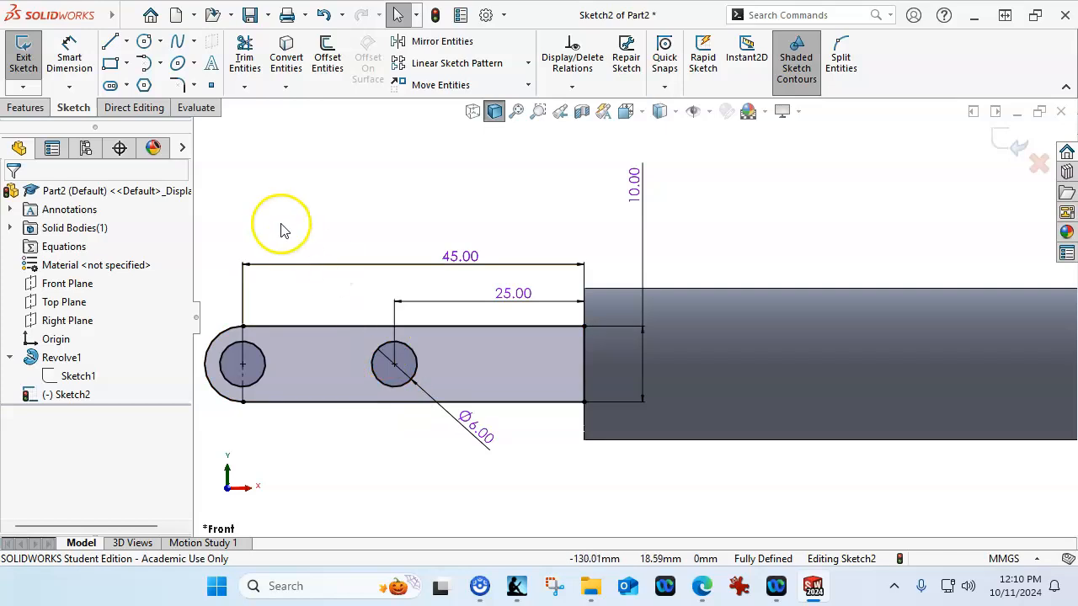
# Extrude the bar profile with its two holes 5 mm as a Mid Plane boss merged with the cylinder.
pyautogui.click(26, 108)
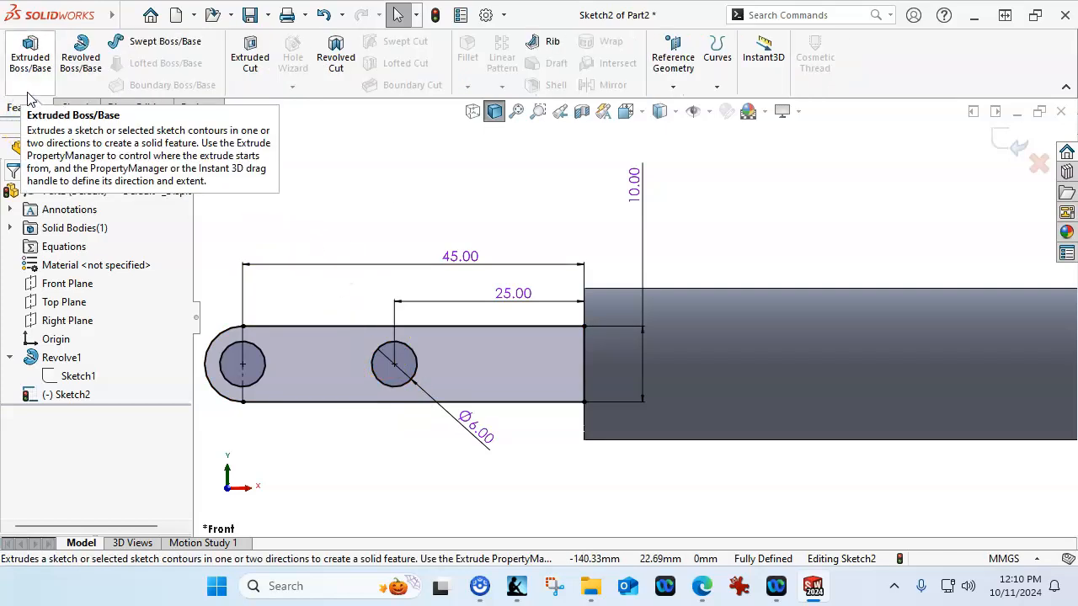
pyautogui.click(31, 57)
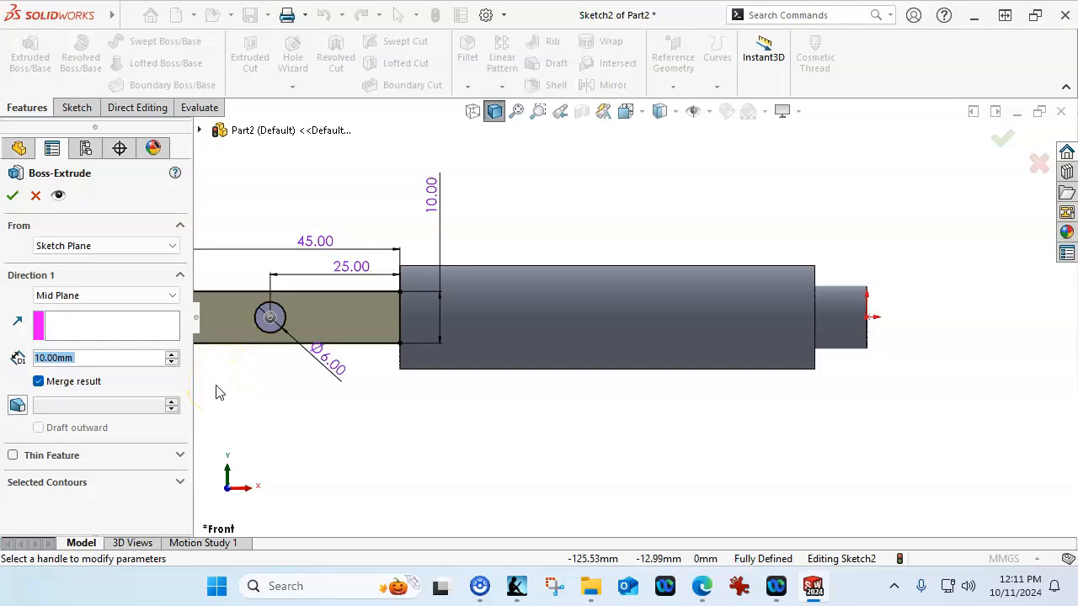
pyautogui.write('5')
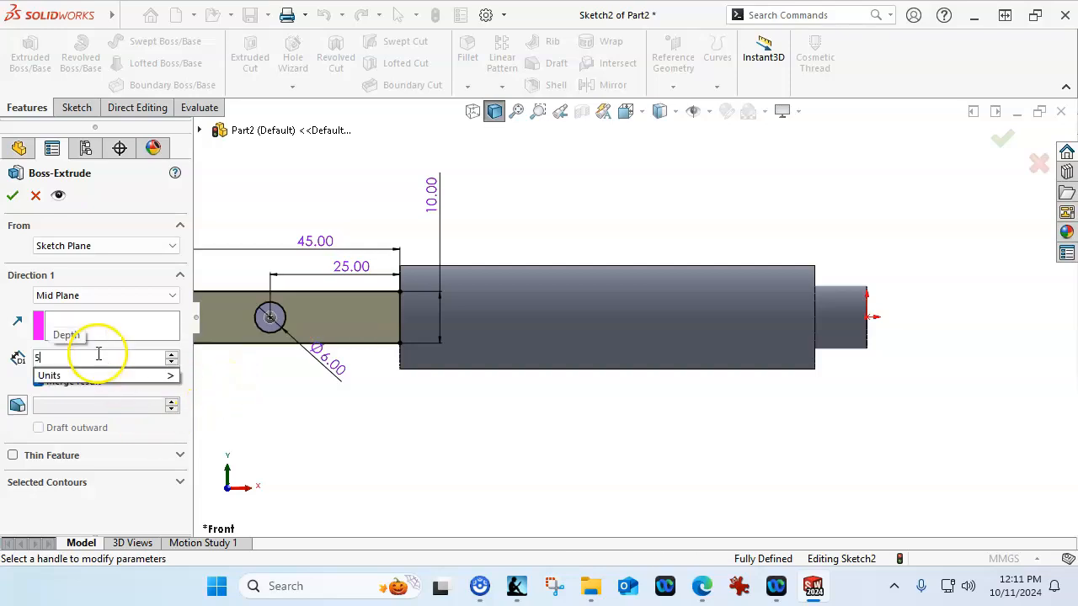
pyautogui.click(14, 200)
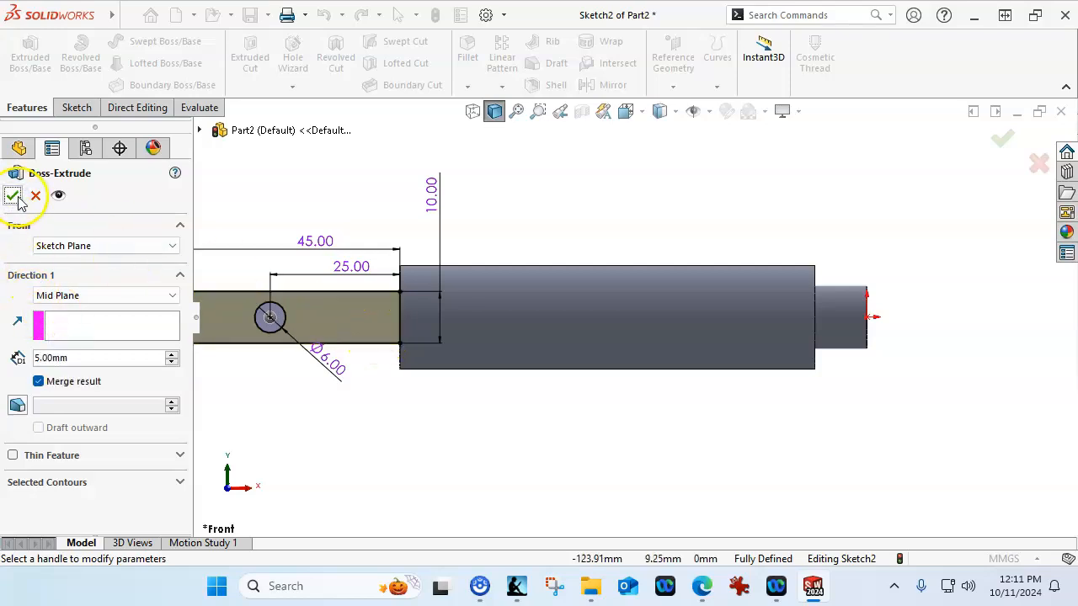
pyautogui.click(13, 196)
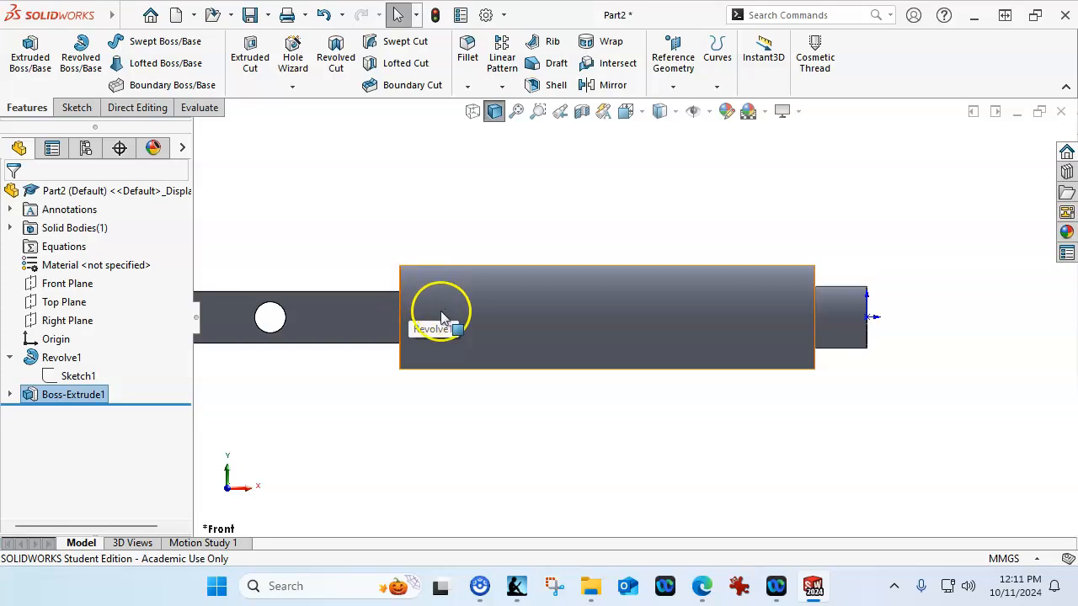
# Save the part as Post Handle in the Assign6 P5-14 folder.
pyautogui.scroll(3, 495, 330)
pyautogui.moveTo(495, 329); pyautogui.dragTo(519, 409, button='middle')
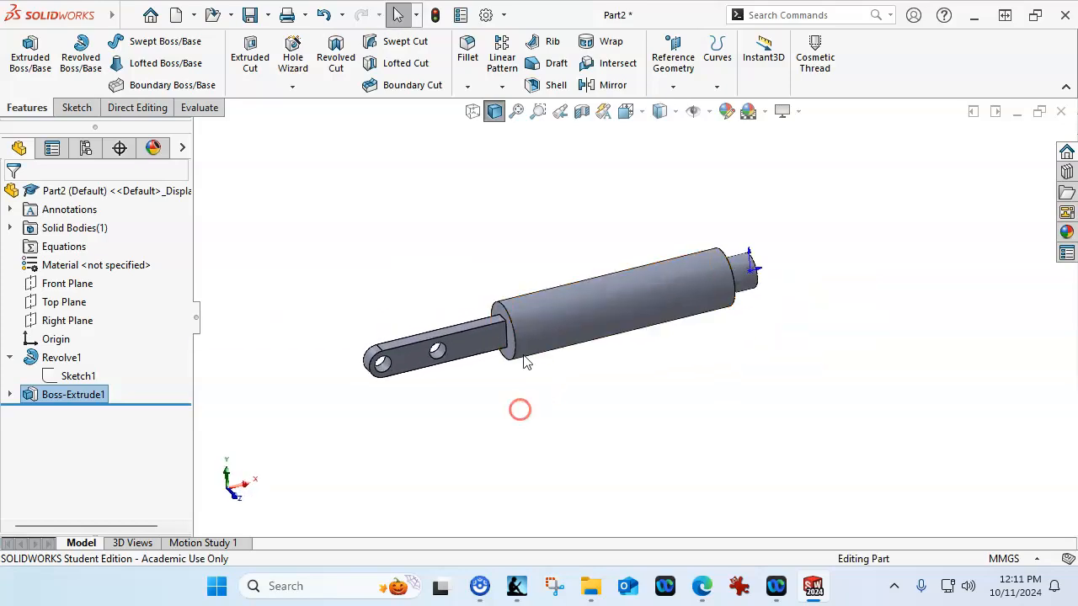
pyautogui.scroll(-2, 525, 350)
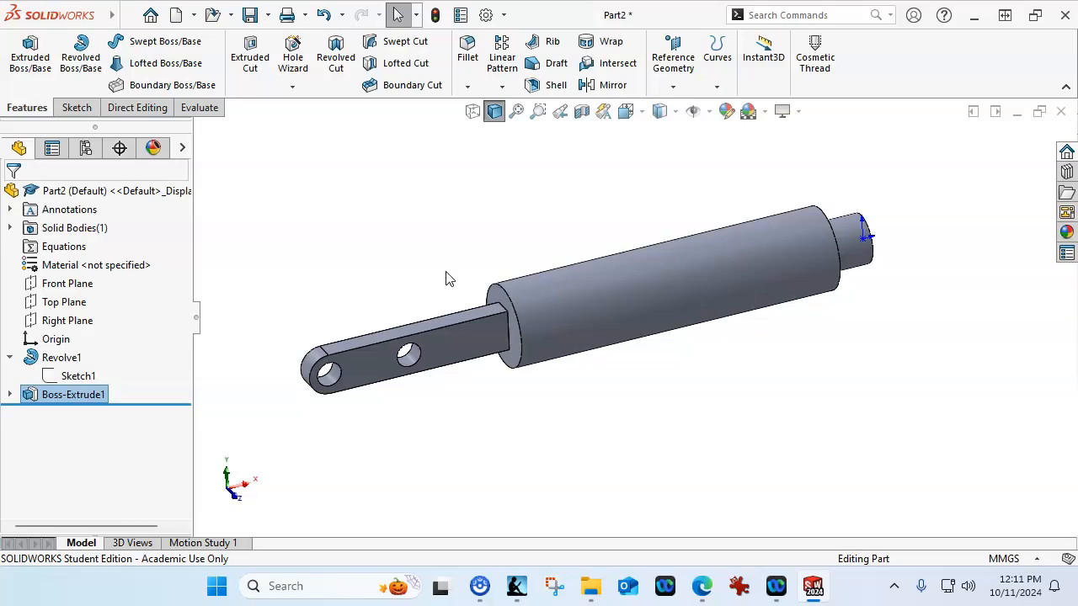
pyautogui.scroll(-2, 451, 282)
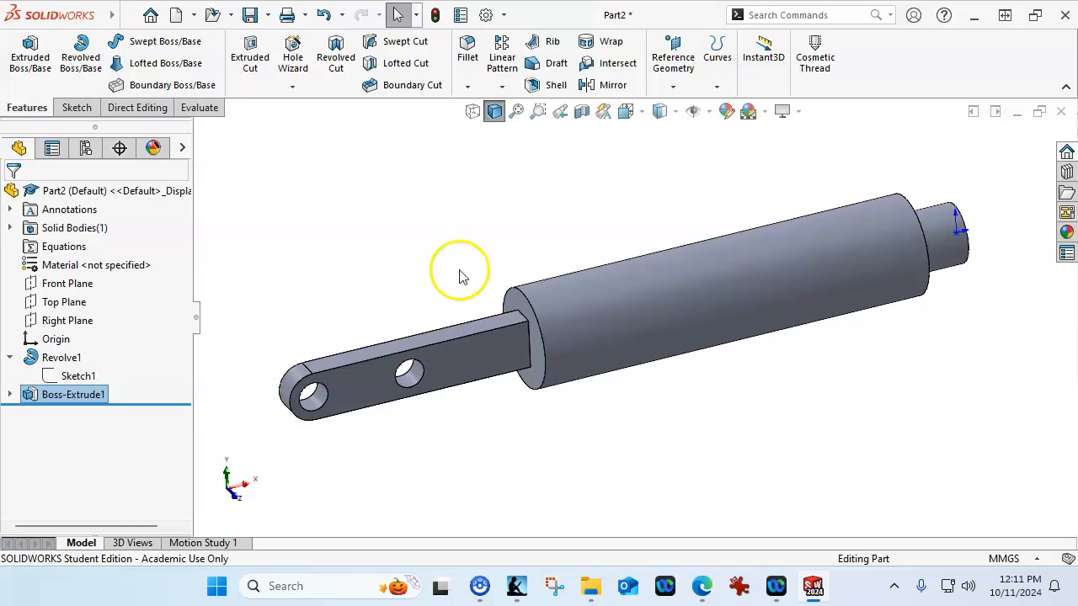
pyautogui.click(249, 14)
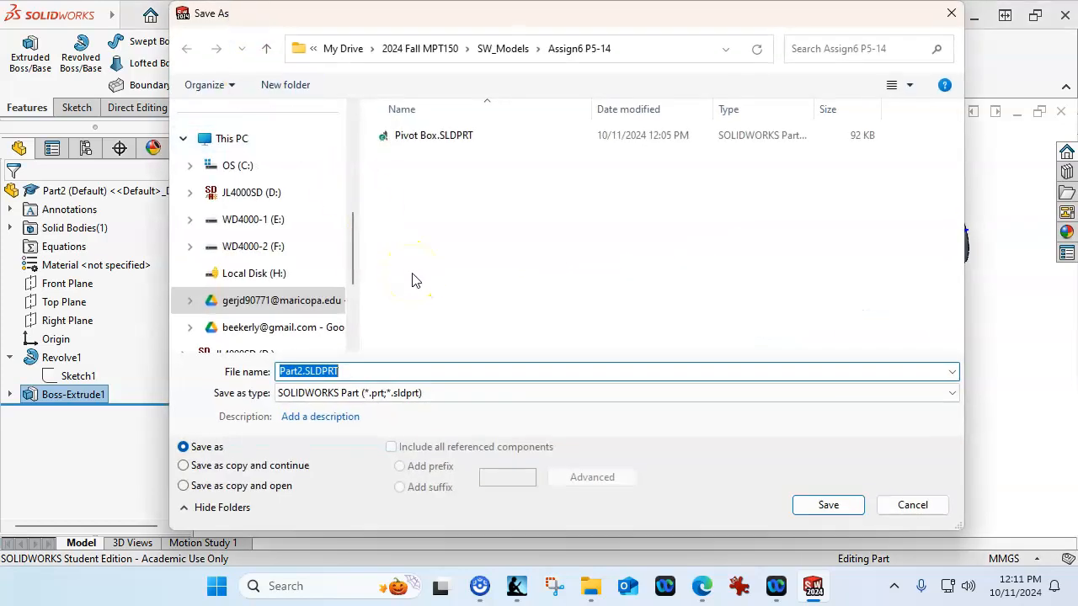
pyautogui.write('Post Handle')
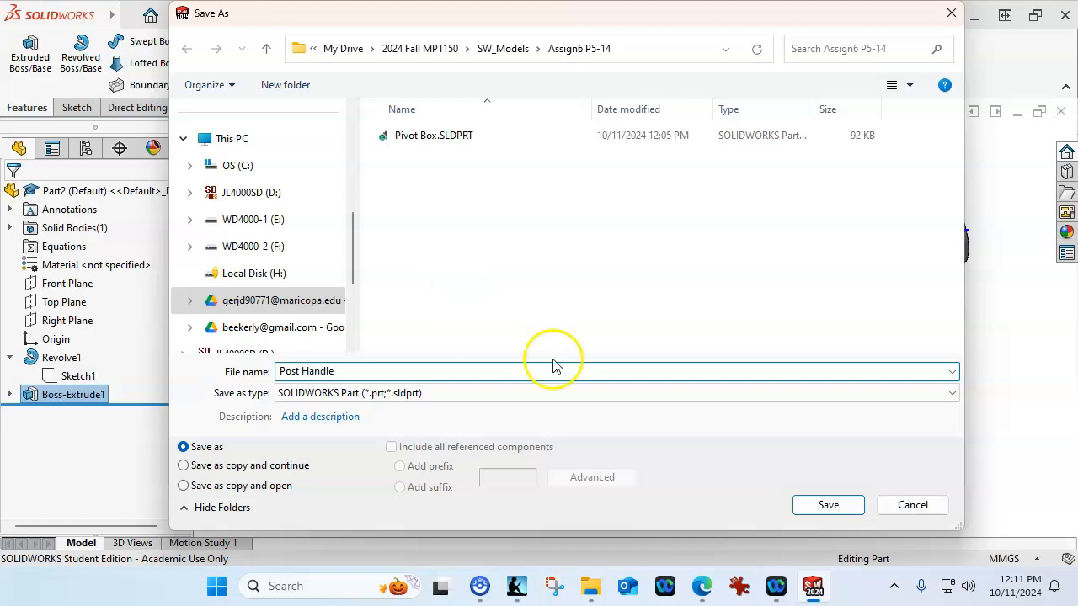
pyautogui.click(827, 505)
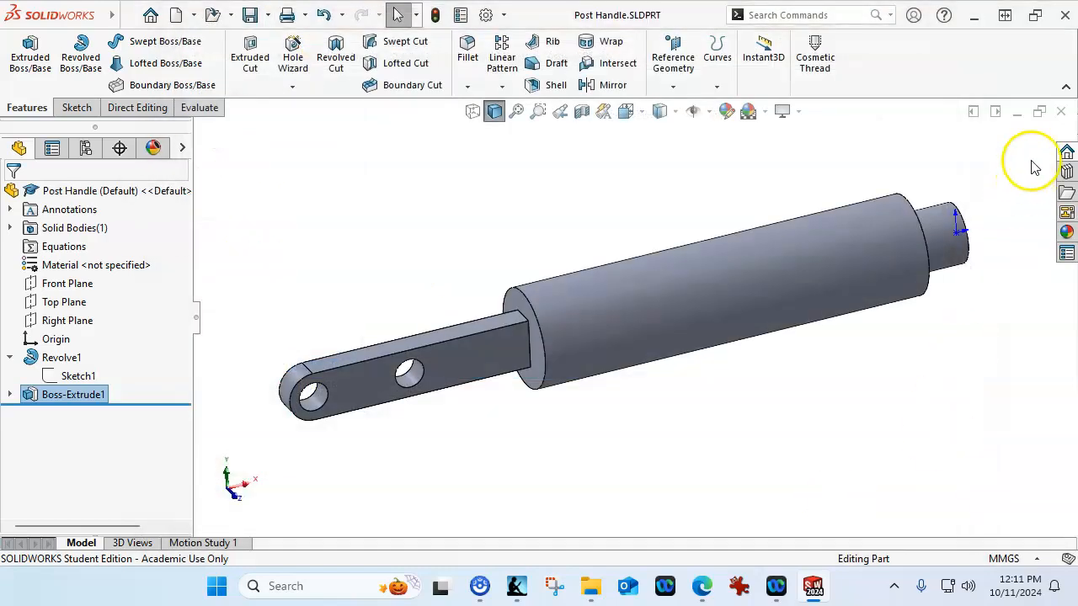
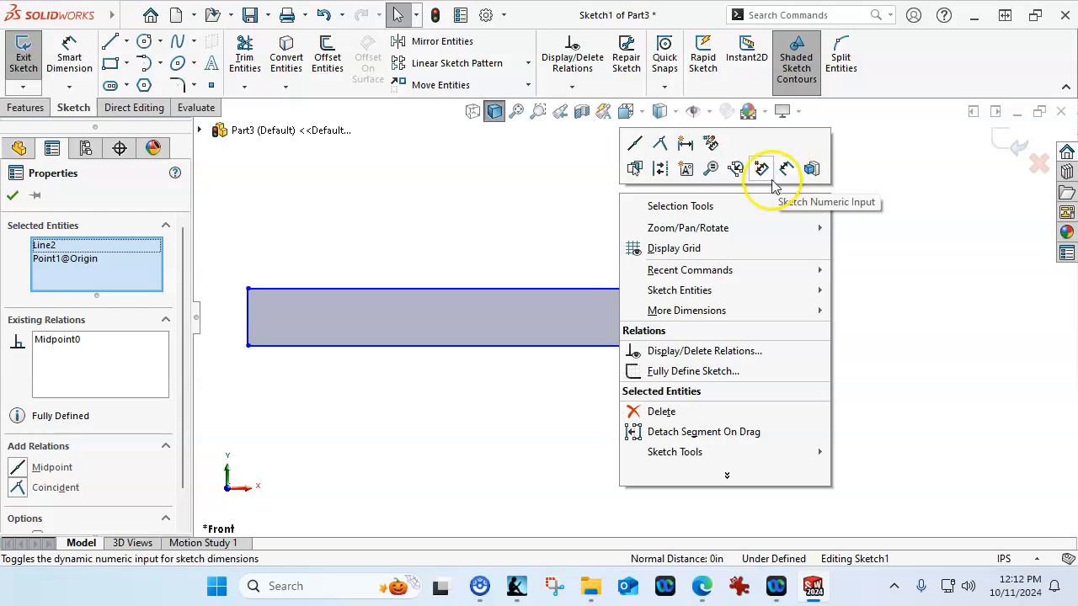
# Dimension the rectangle's vertical edge at the origin and set its height to 12 in.
pyautogui.click(634, 307)
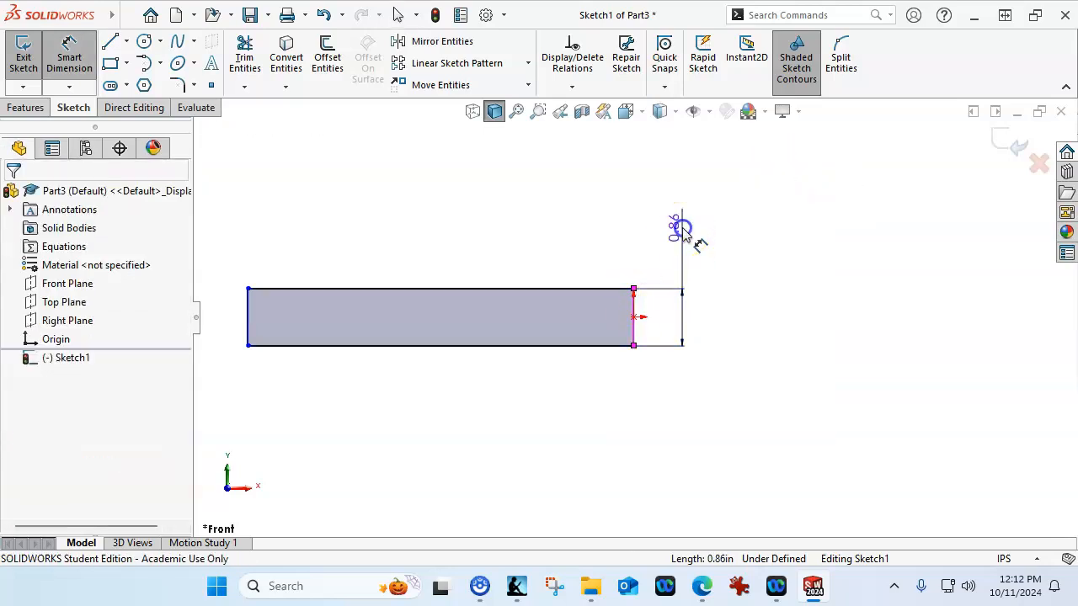
pyautogui.click(680, 227)
pyautogui.write('12')
pyautogui.press('Return')
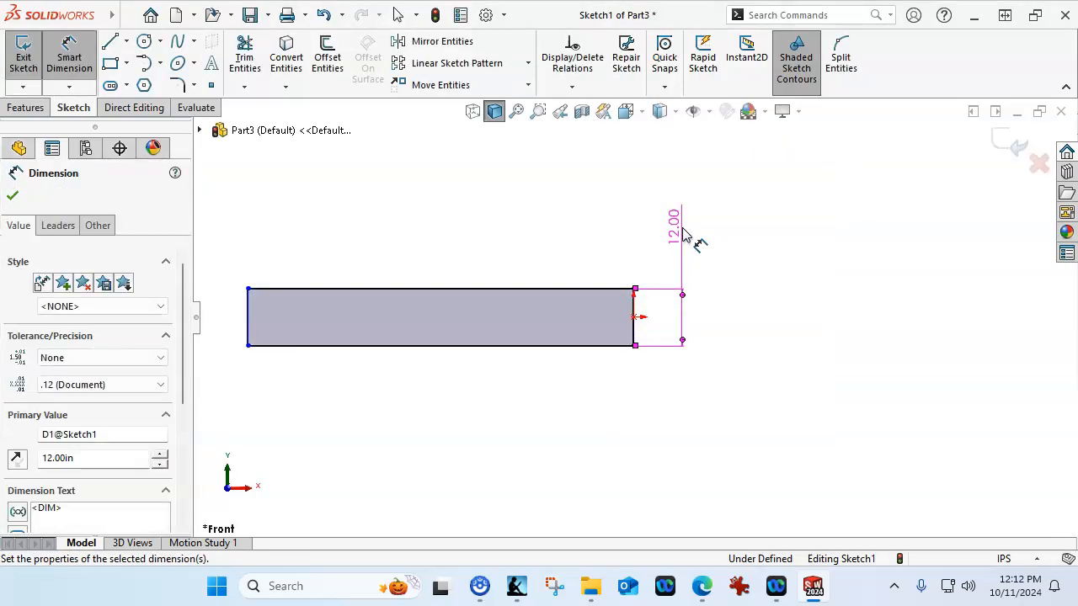
pyautogui.scroll(1, 441, 298)
pyautogui.scroll(-2, 413, 311)
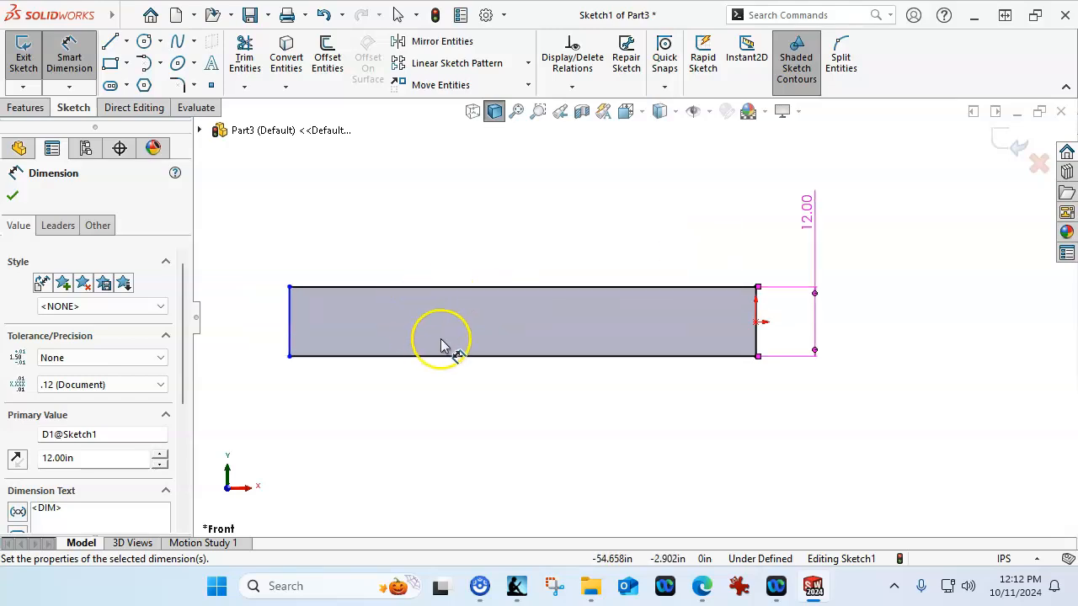
# Dimension the rectangle's upper horizontal edge and set its length to 94 in.
pyautogui.click(517, 287)
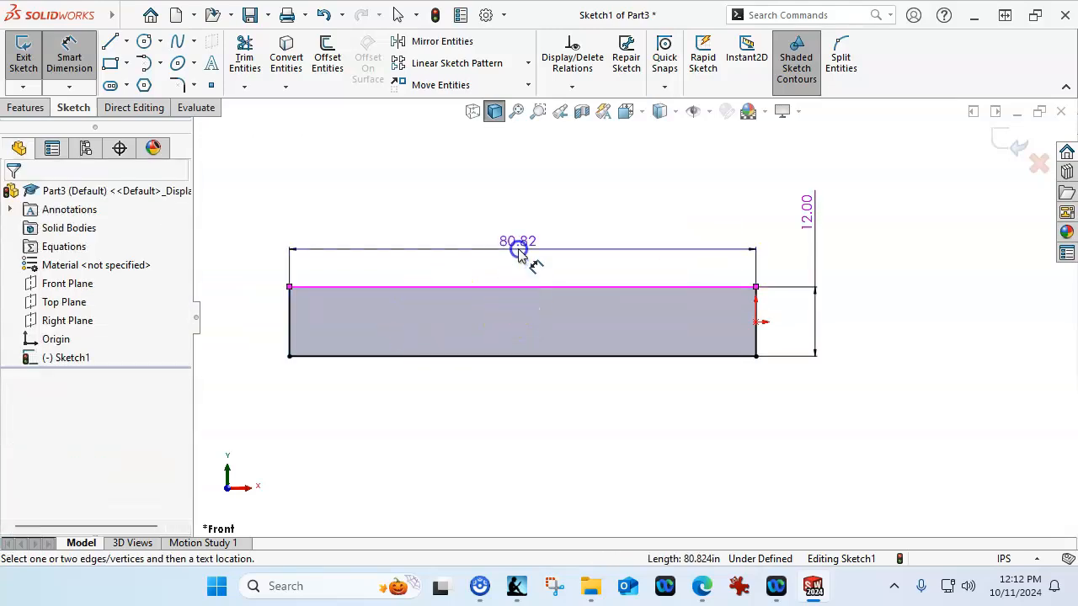
pyautogui.click(520, 251)
pyautogui.write('94')
pyautogui.press('Return')
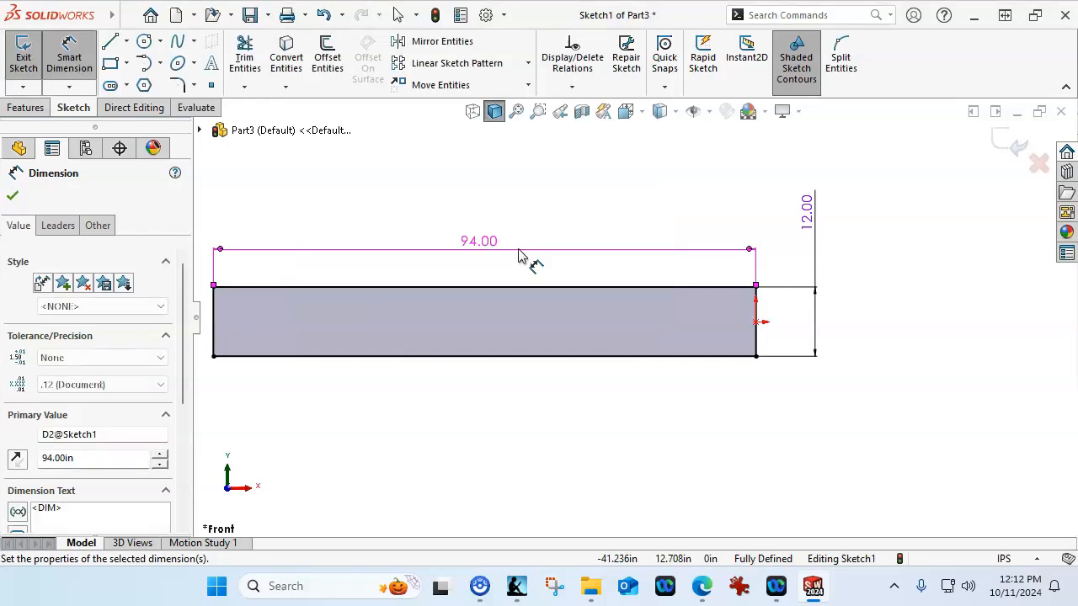
pyautogui.scroll(1, 649, 277)
pyautogui.scroll(-1, 393, 371)
pyautogui.scroll(-1, 371, 354)
pyautogui.press('Escape')
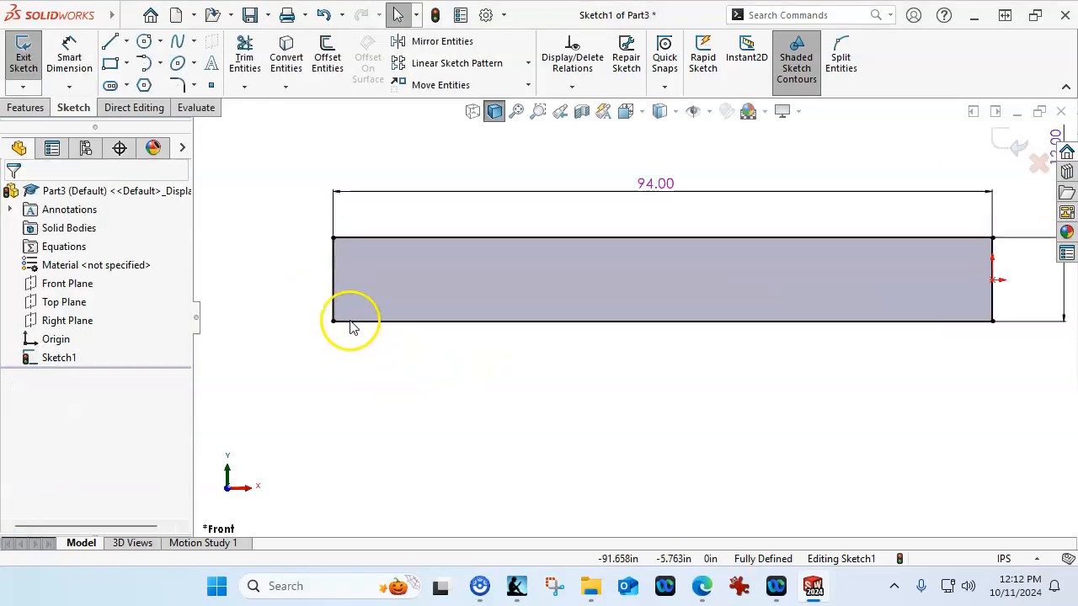
# Convert the rectangle's vertical edge opposite the origin to construction geometry.
pyautogui.scroll(-4, 349, 320)
pyautogui.click(396, 307)
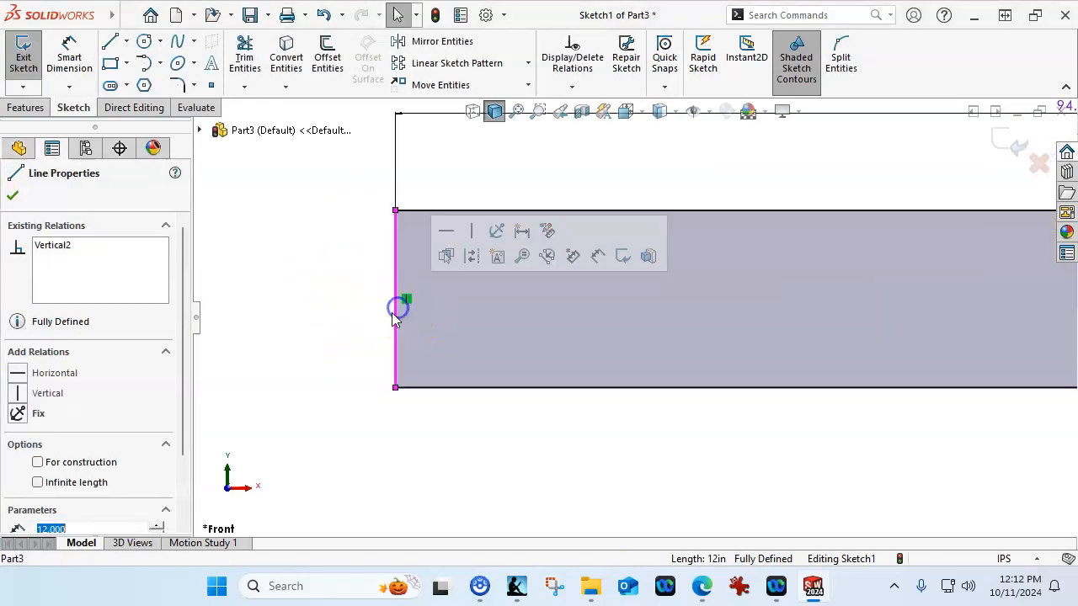
pyautogui.click(445, 256)
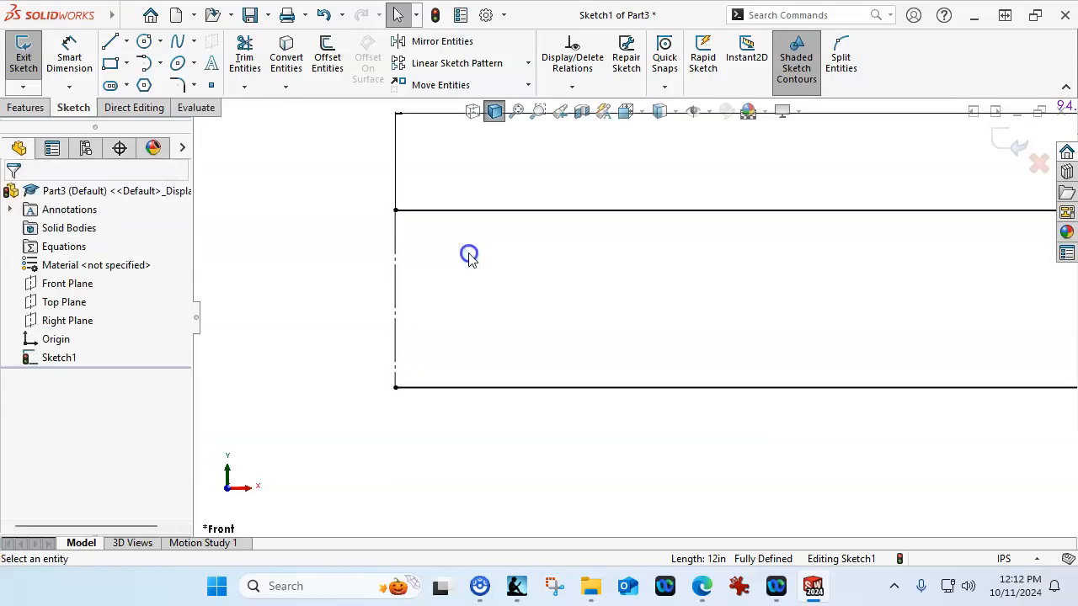
# Close the open end of the profile with a tangent arc between the upper and lower edges' endpoints.
pyautogui.click(144, 63)
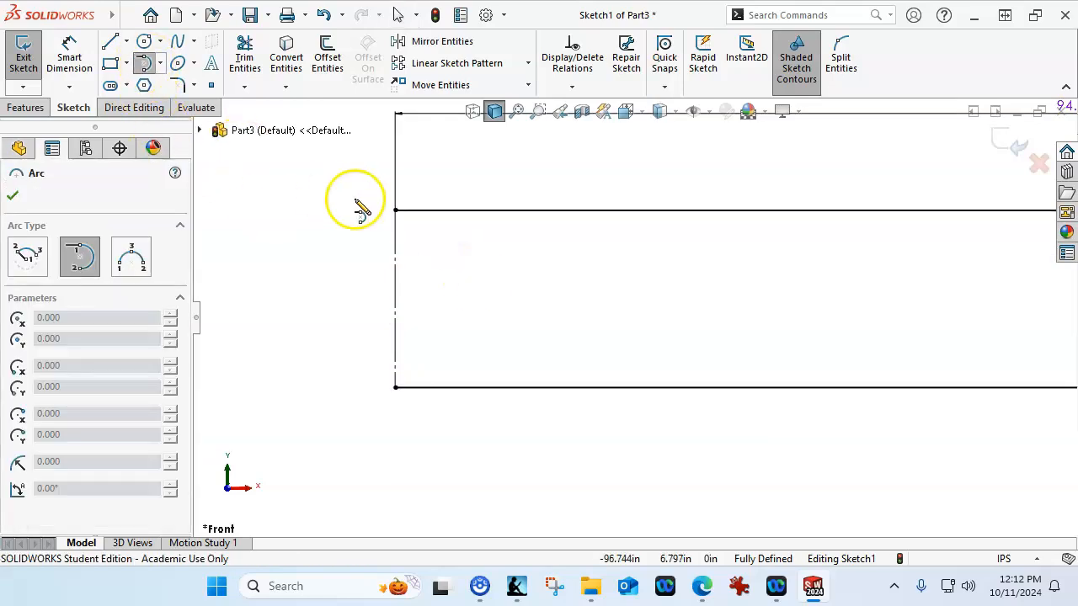
pyautogui.click(395, 209)
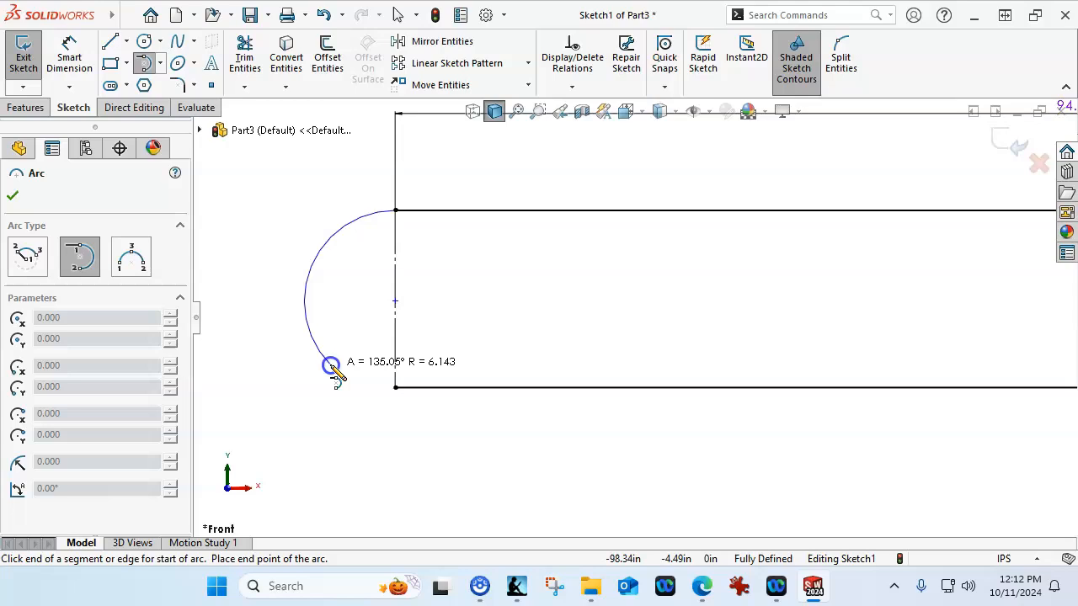
pyautogui.click(395, 386)
pyautogui.rightClick(488, 407)
pyautogui.click(527, 410)
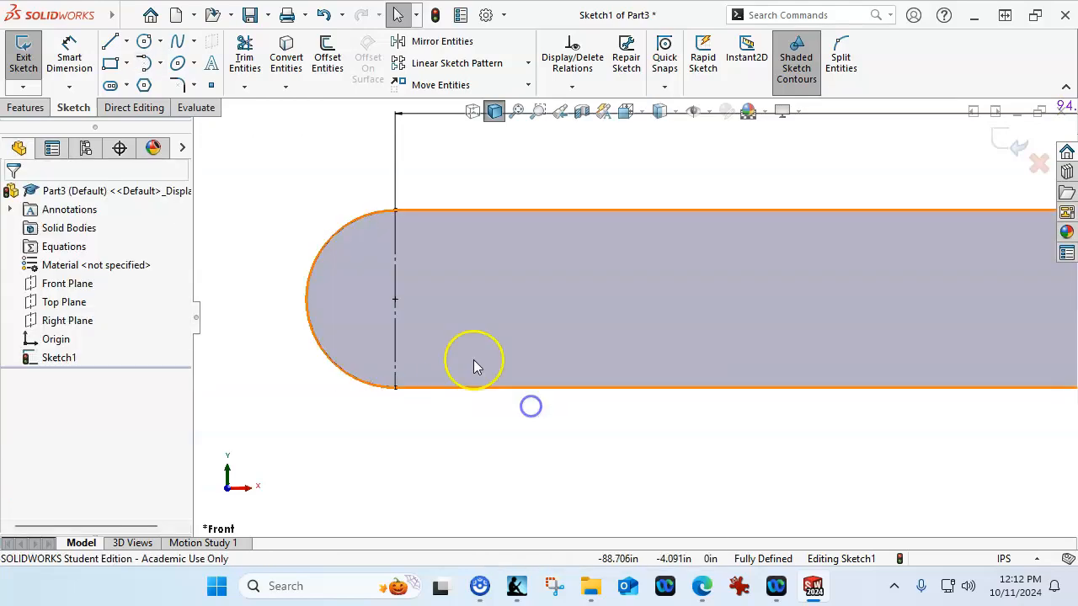
# Sketch a circle centered on the end arc's center point, inside the rounded end.
pyautogui.click(143, 41)
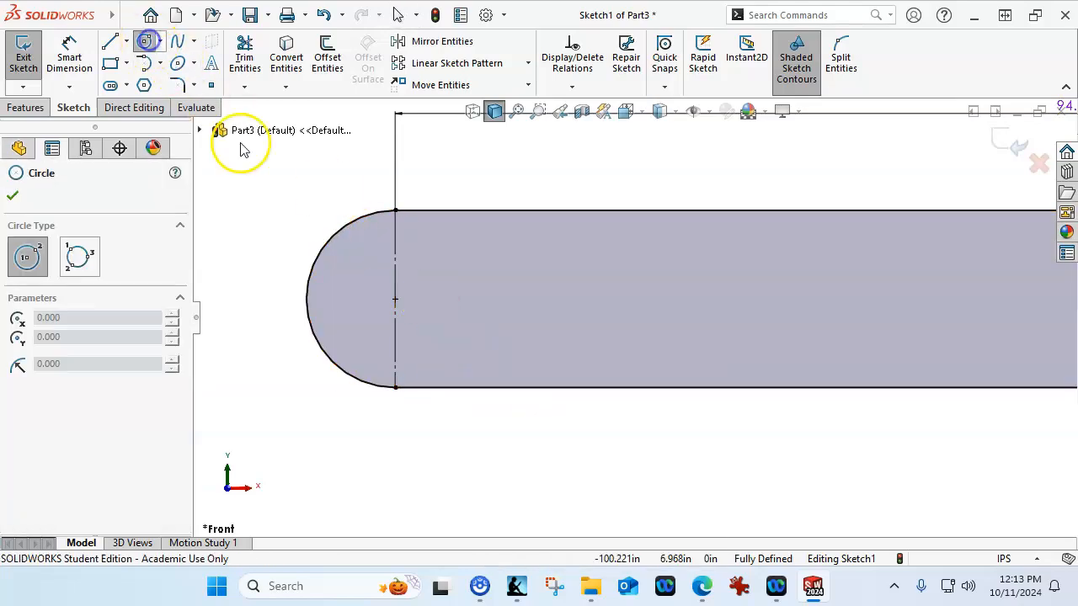
pyautogui.click(397, 299)
pyautogui.click(439, 323)
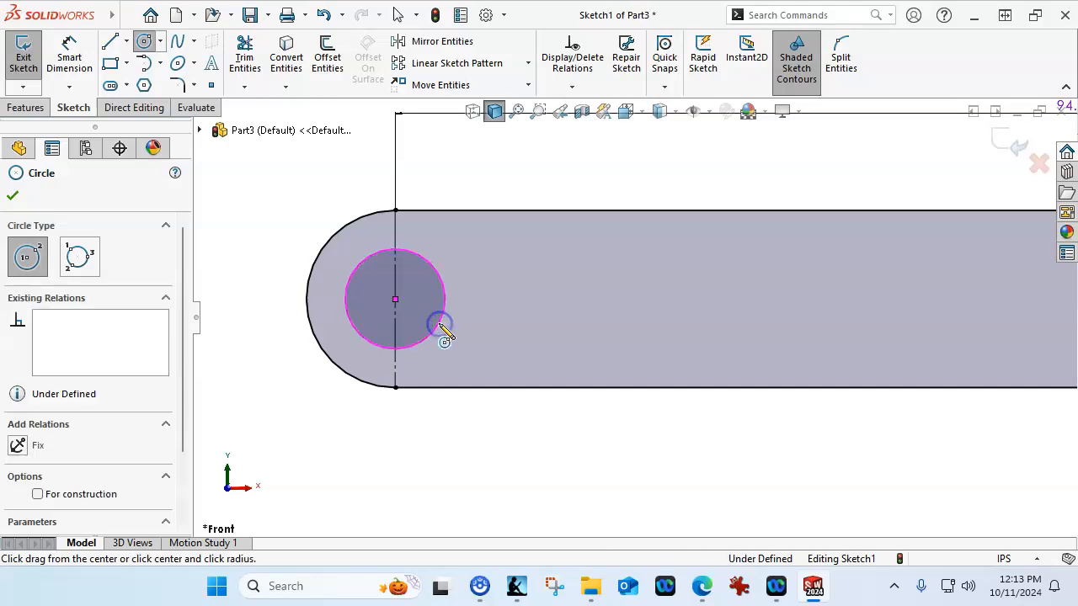
# Dimension the circle in the rounded end and set its diameter to 6 in.
pyautogui.rightClick(514, 318)
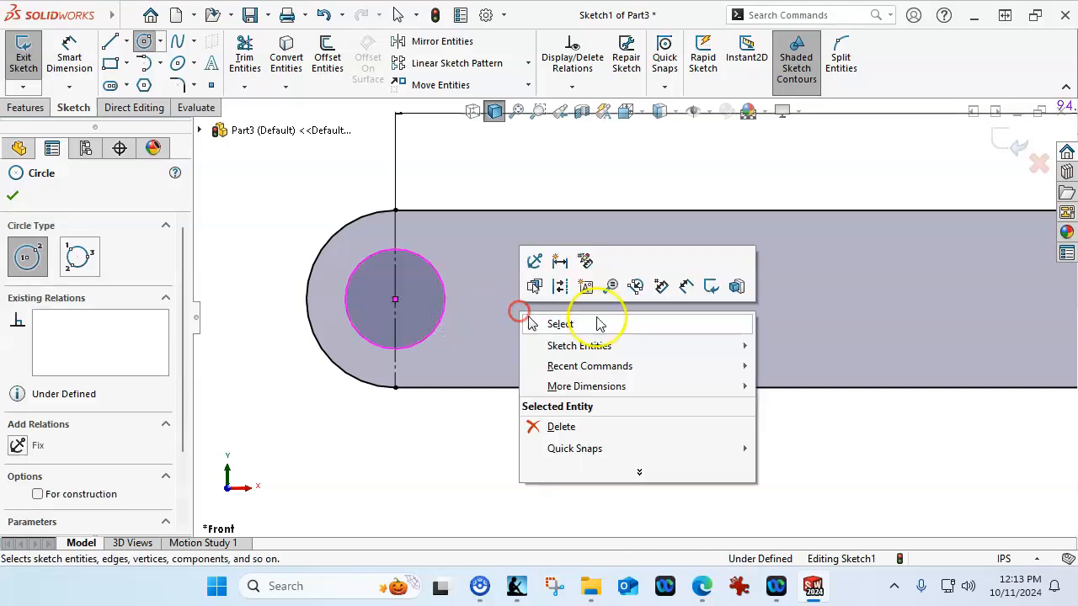
pyautogui.click(685, 289)
pyautogui.click(439, 327)
pyautogui.click(565, 431)
pyautogui.write('6')
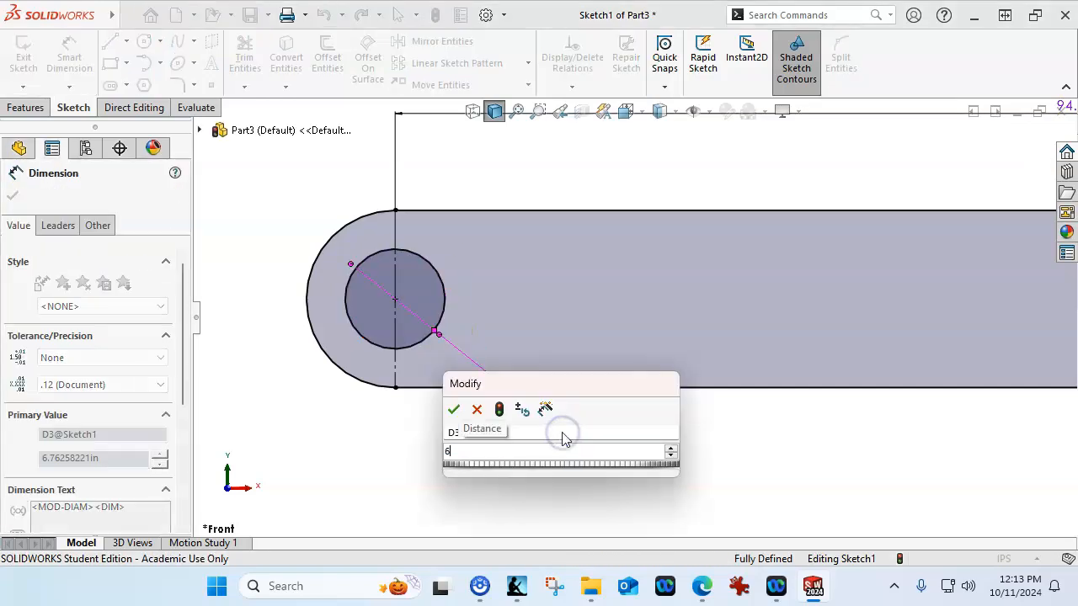
pyautogui.press('Return')
# Extrude the bar profile symmetrically about the sketch plane with Mid Plane and a depth of 14 in.
pyautogui.scroll(7, 593, 425)
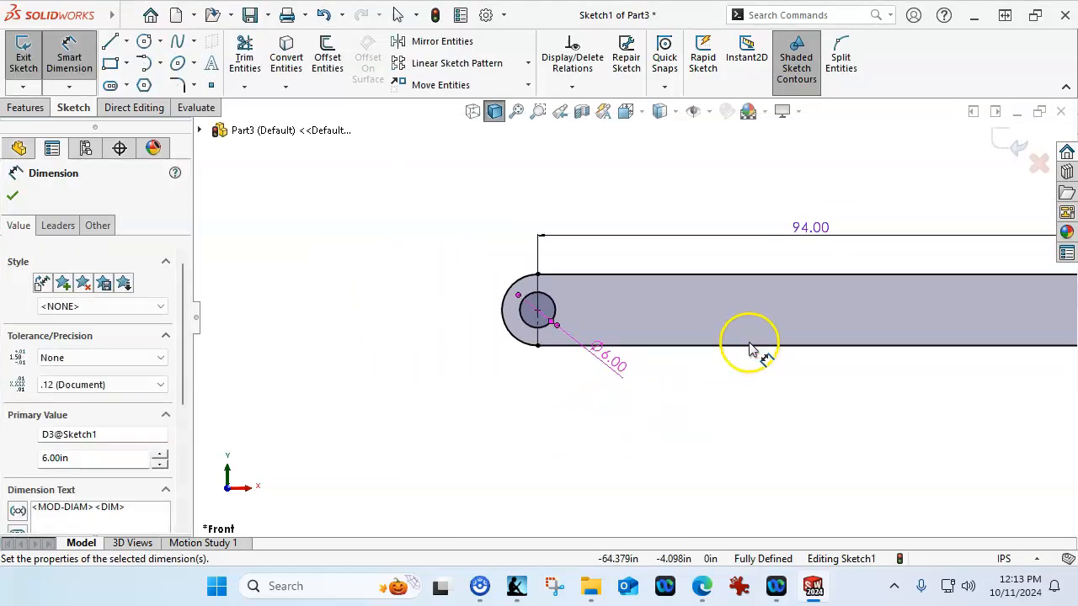
pyautogui.scroll(-2, 872, 305)
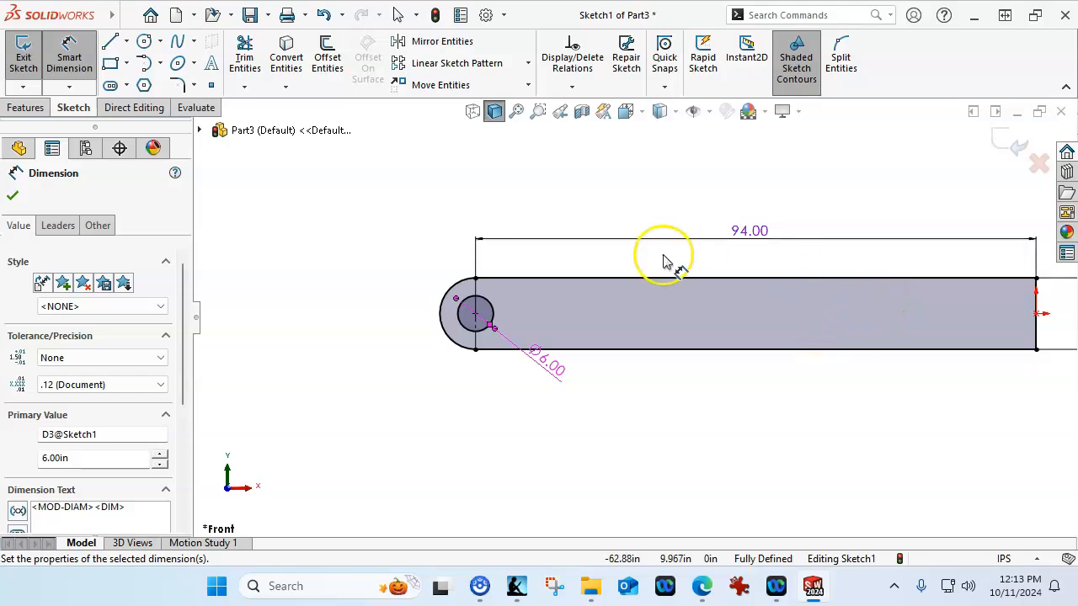
pyautogui.click(31, 110)
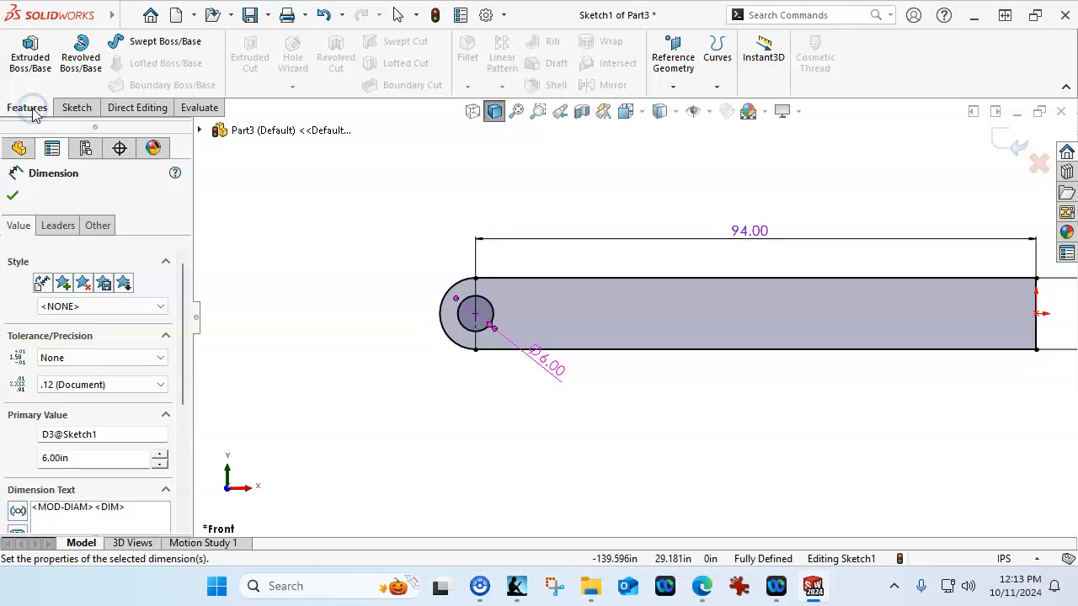
pyautogui.click(29, 57)
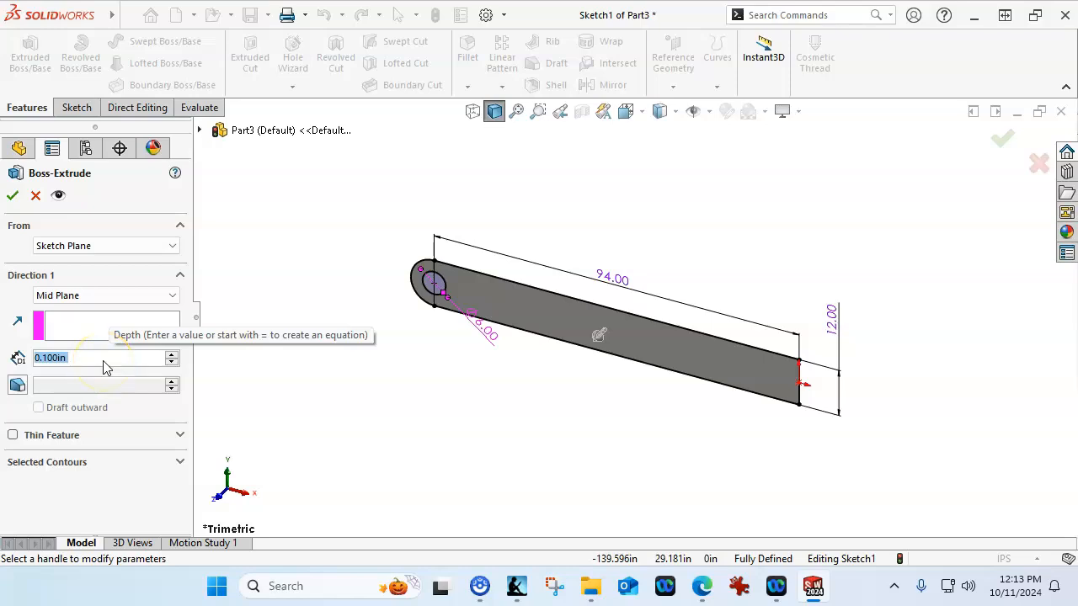
pyautogui.write('14')
pyautogui.press('Return')
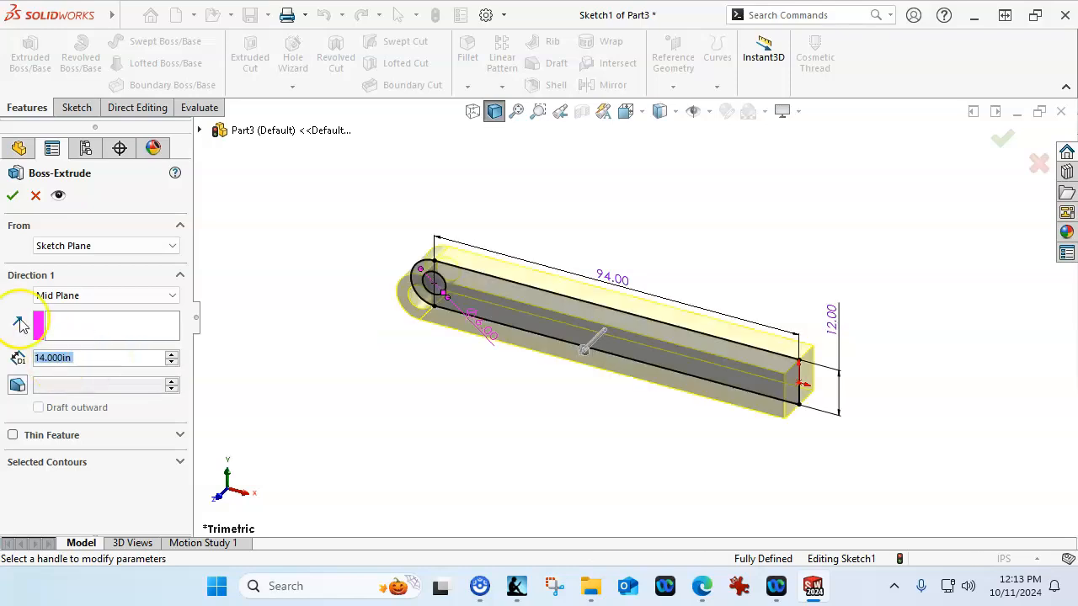
pyautogui.click(12, 195)
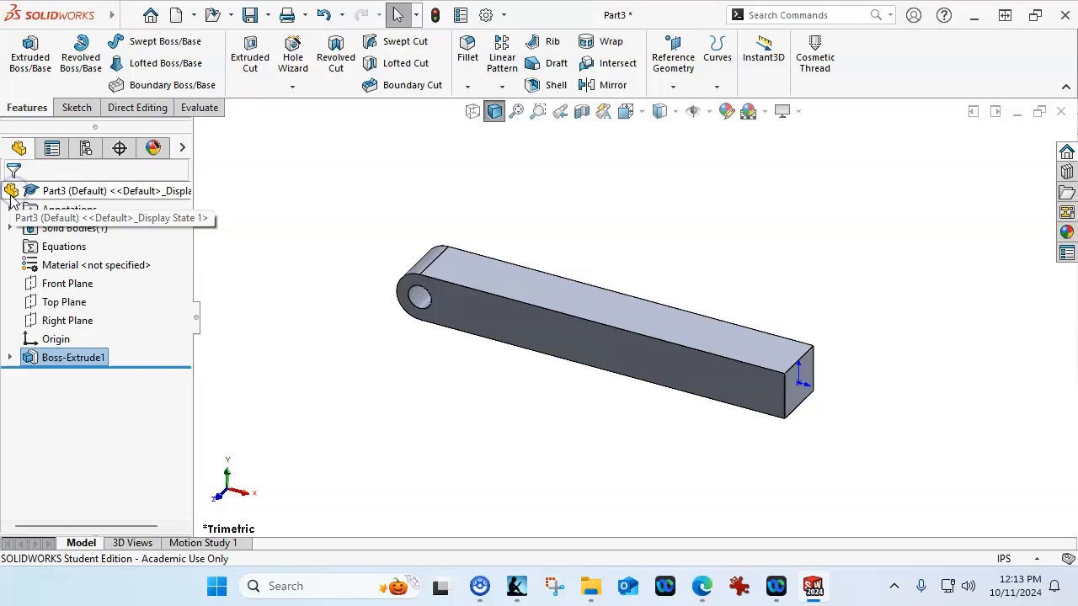
# Start a sketch on the bar's upper flat face and draw a corner rectangle about 26 by 8 in overlapping the rounded end.
pyautogui.click(461, 271)
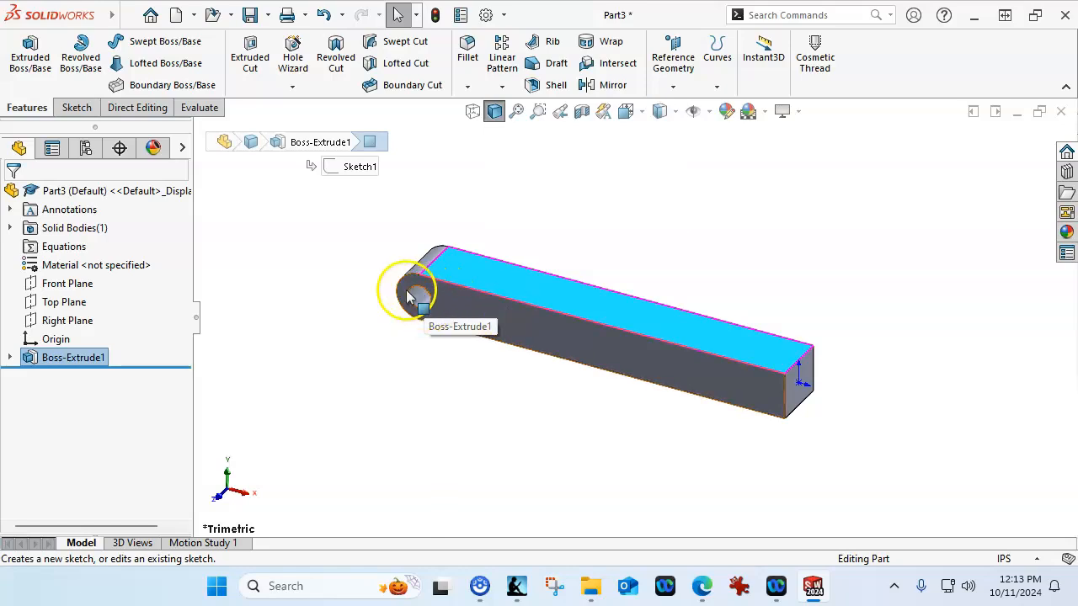
pyautogui.click(474, 250)
pyautogui.click(540, 219)
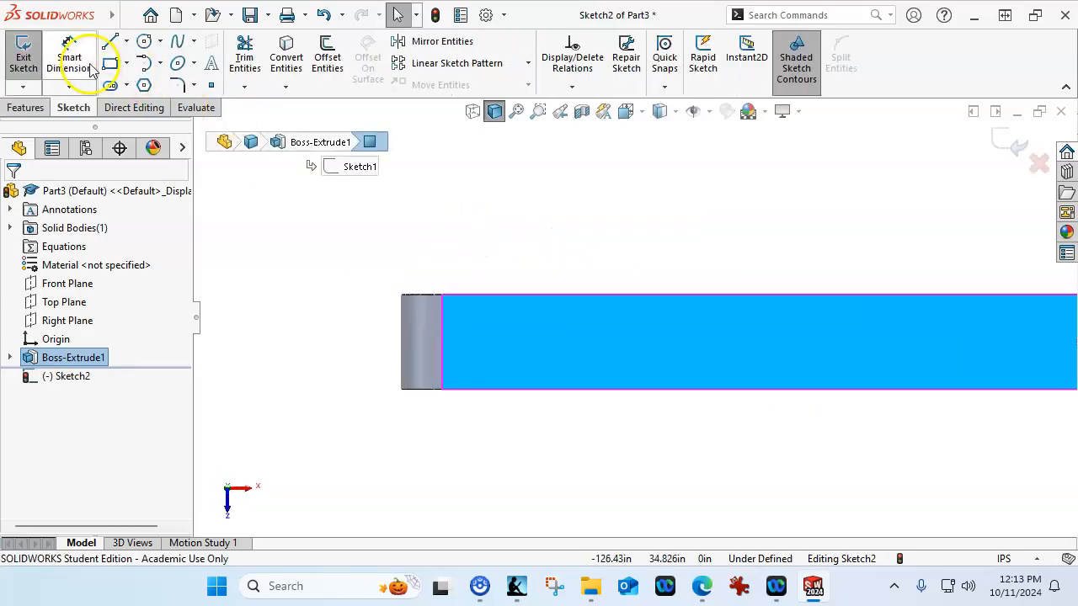
pyautogui.click(110, 63)
pyautogui.click(333, 307)
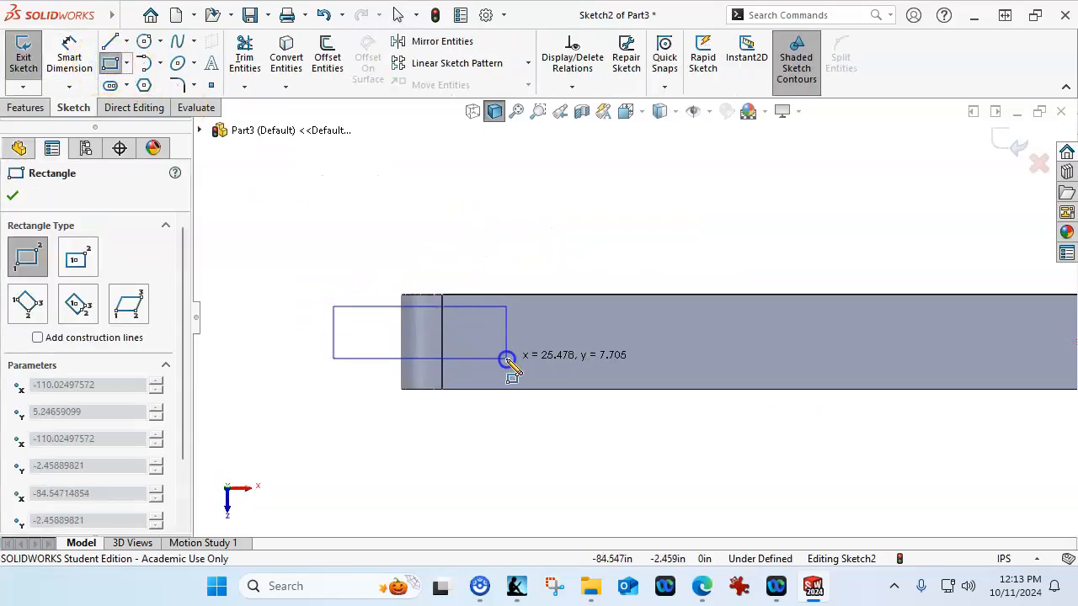
pyautogui.click(508, 360)
pyautogui.rightClick(488, 224)
pyautogui.click(532, 236)
# Add a Midpoint relation between the midpoint of the rectangle's outer short edge and the rounded end's silhouette edge.
pyautogui.click(401, 360)
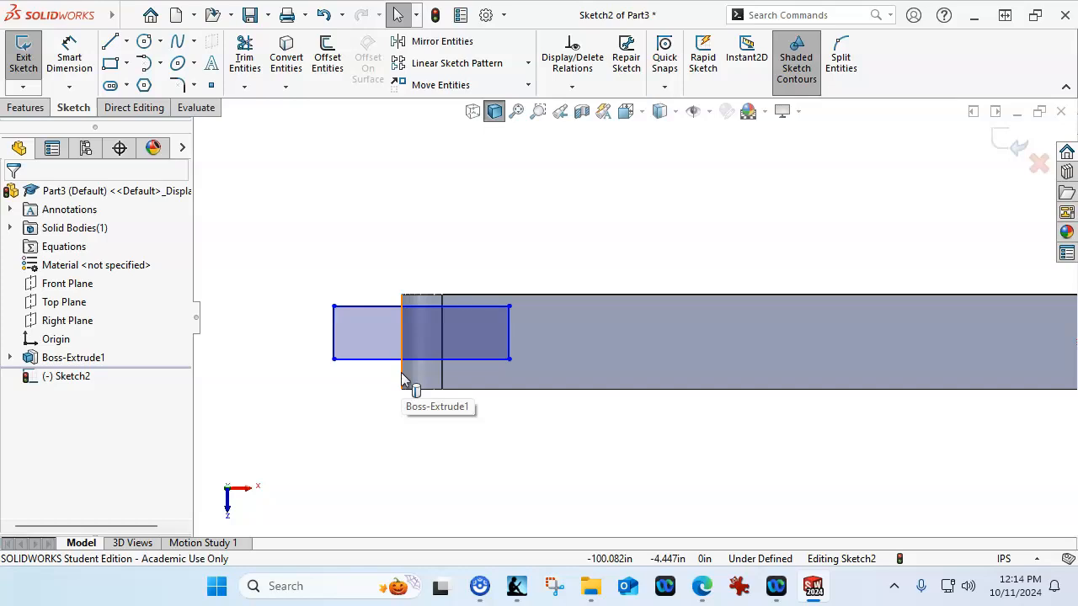
pyautogui.click(401, 379)
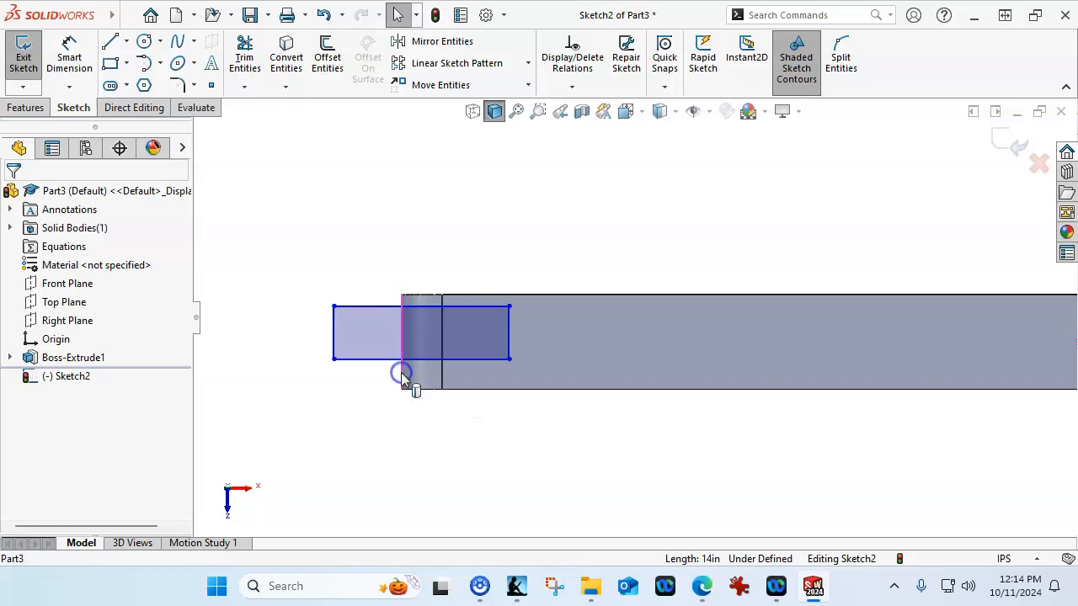
pyautogui.click(340, 387)
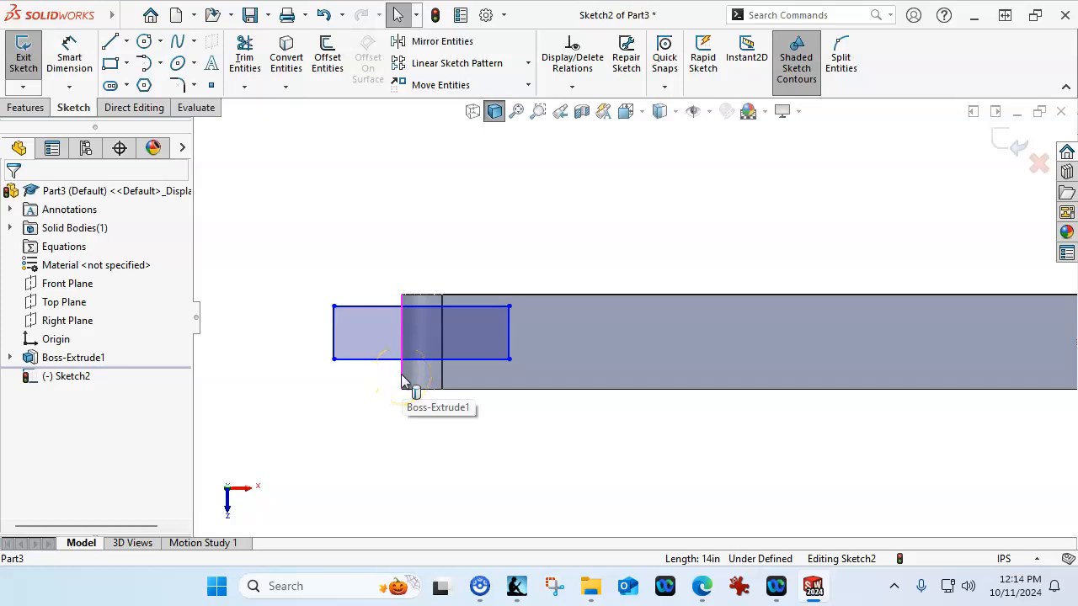
pyautogui.keyDown('ctrl'); pyautogui.click(333, 333); pyautogui.keyUp('ctrl')
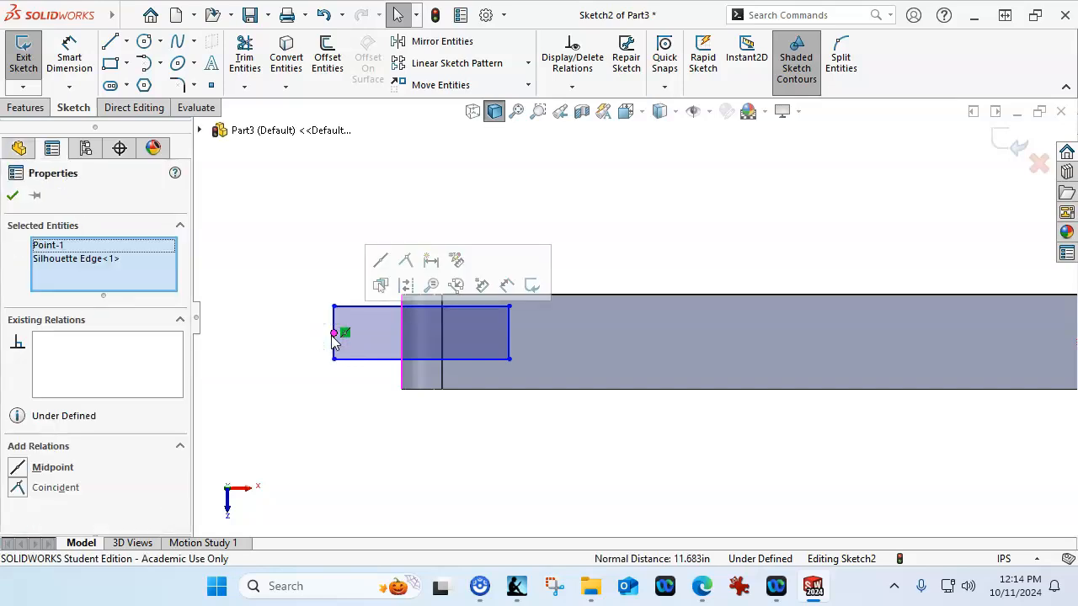
pyautogui.click(41, 479)
# Dimension the rectangle's short edge along the rounded end and set it to 3.5 in.
pyautogui.rightClick(345, 244)
pyautogui.click(488, 219)
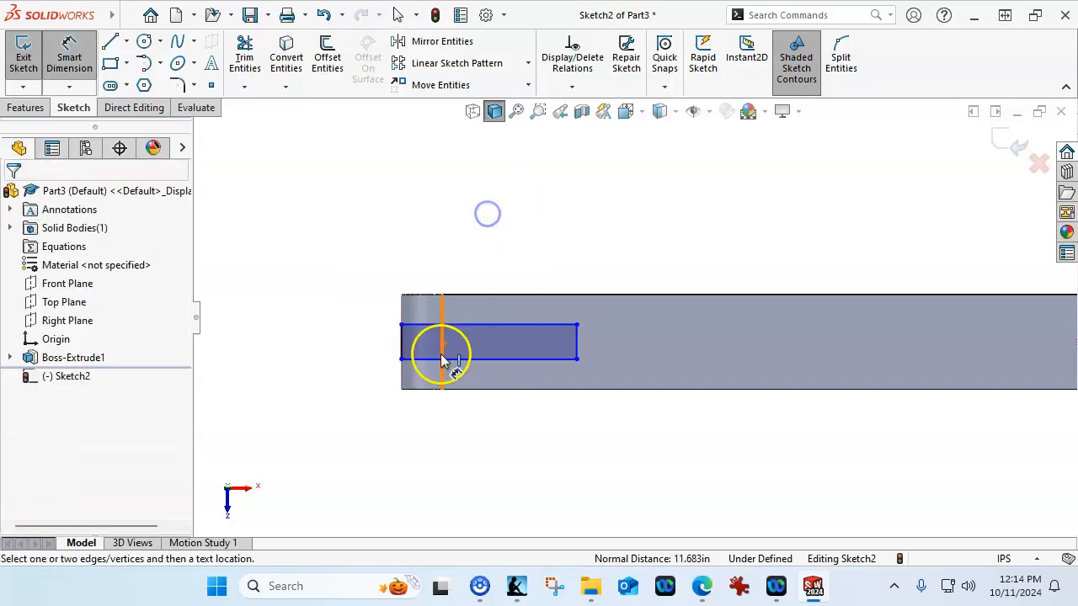
pyautogui.scroll(-3, 437, 349)
pyautogui.click(412, 313)
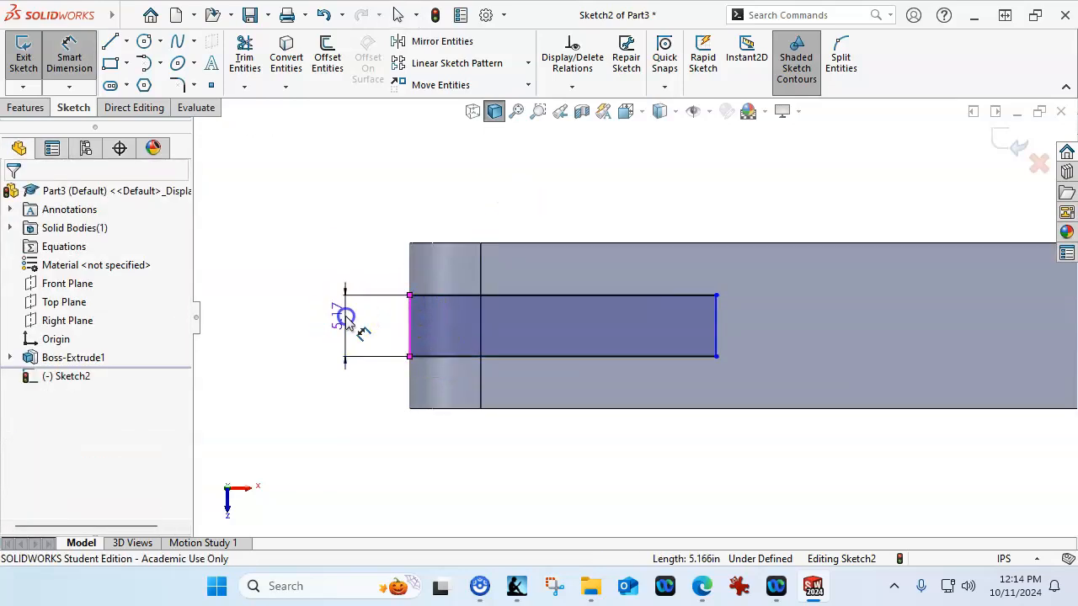
pyautogui.click(345, 316)
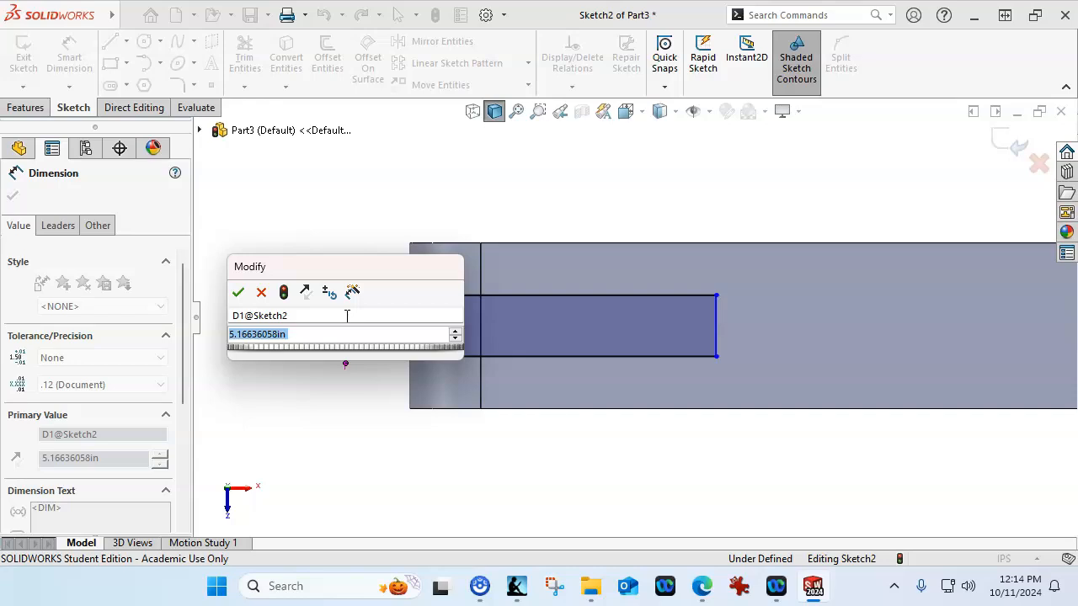
pyautogui.write('3.5')
pyautogui.press('Return')
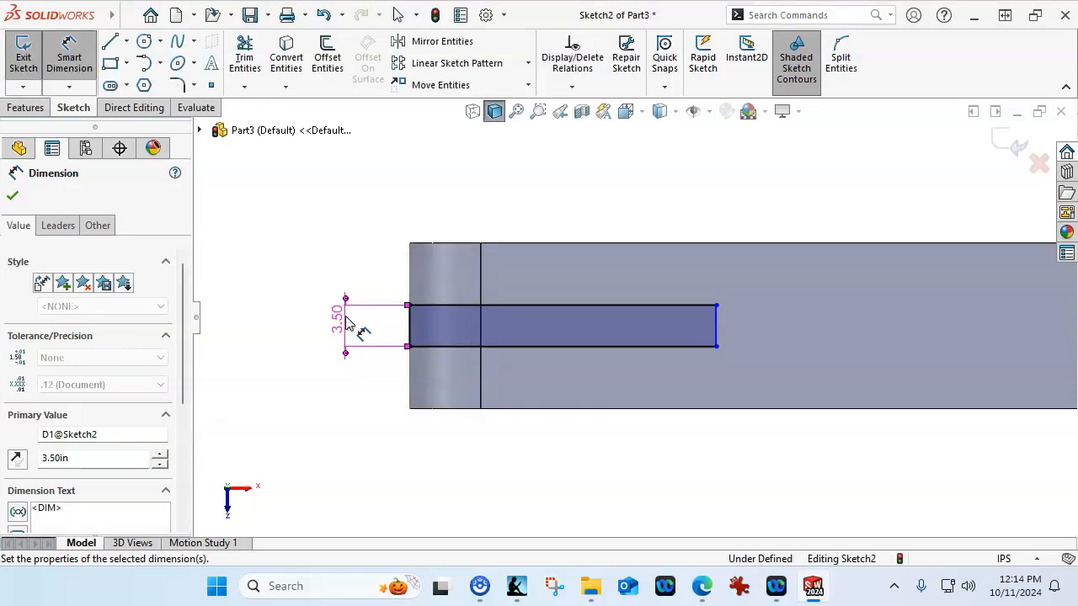
# Dimension the rectangle's long edge and set its length to 20 in.
pyautogui.click(523, 315)
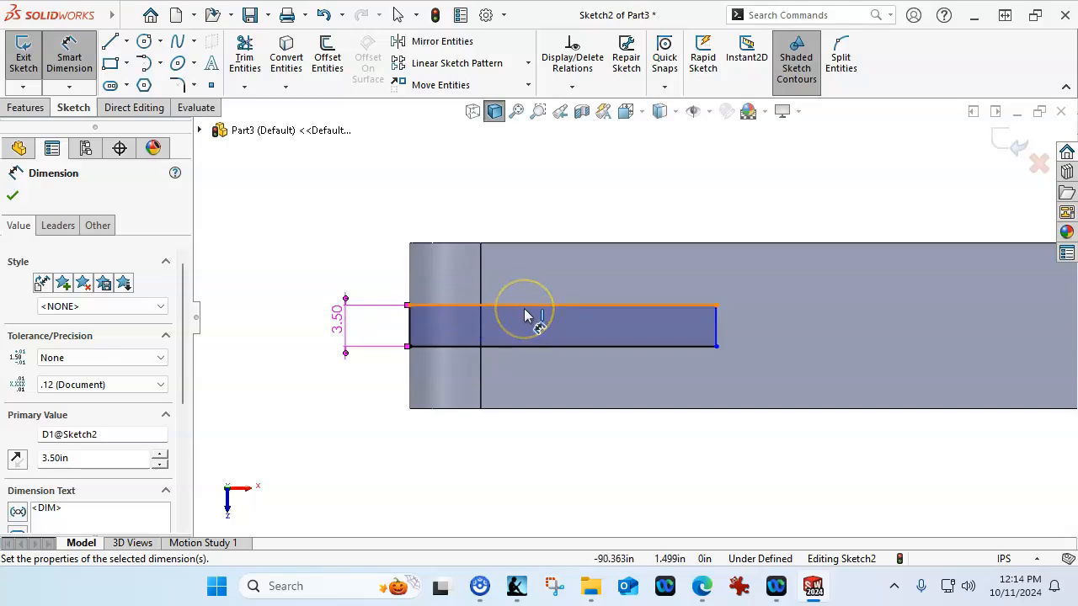
pyautogui.click(597, 305)
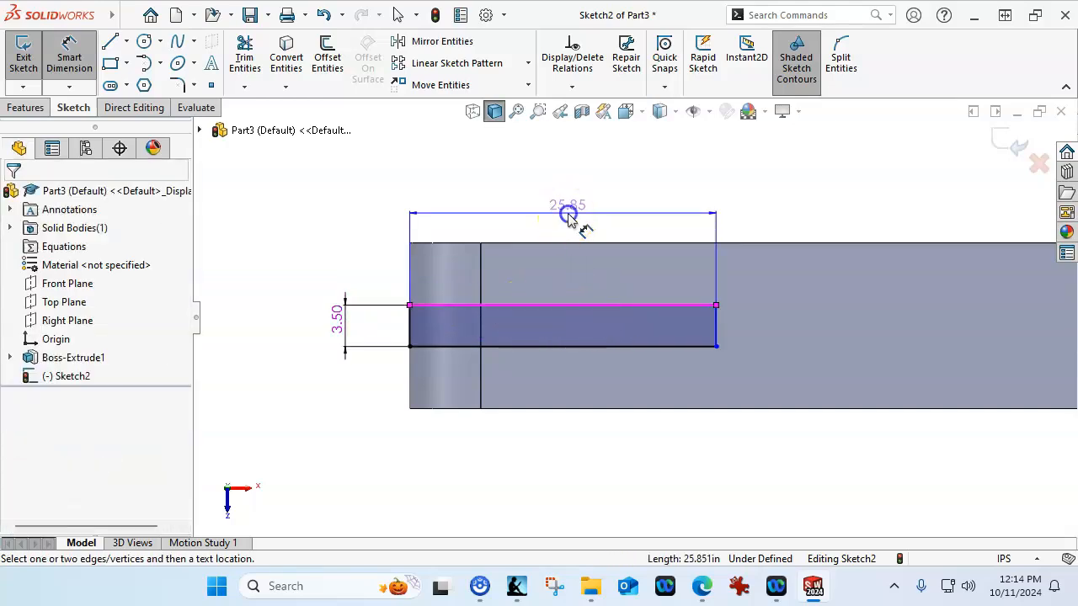
pyautogui.click(569, 213)
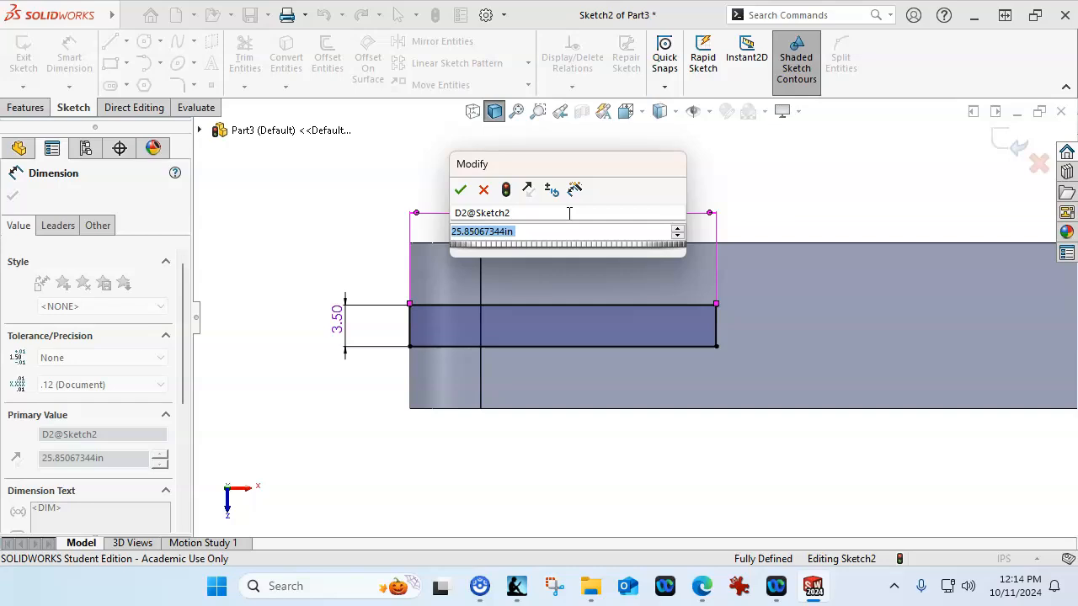
pyautogui.write('20')
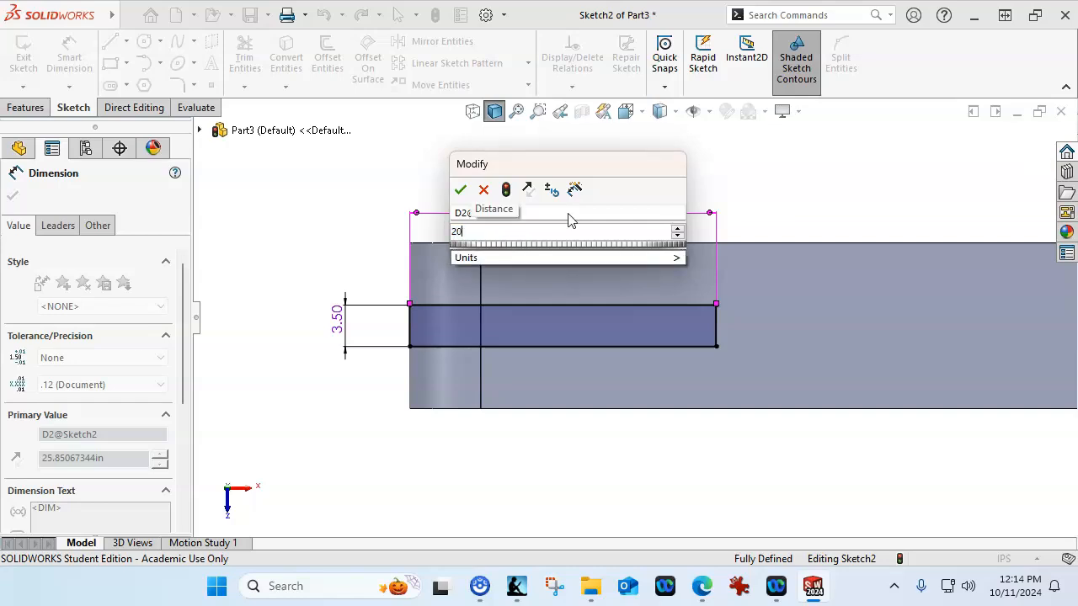
pyautogui.press('Return')
pyautogui.rightClick(356, 243)
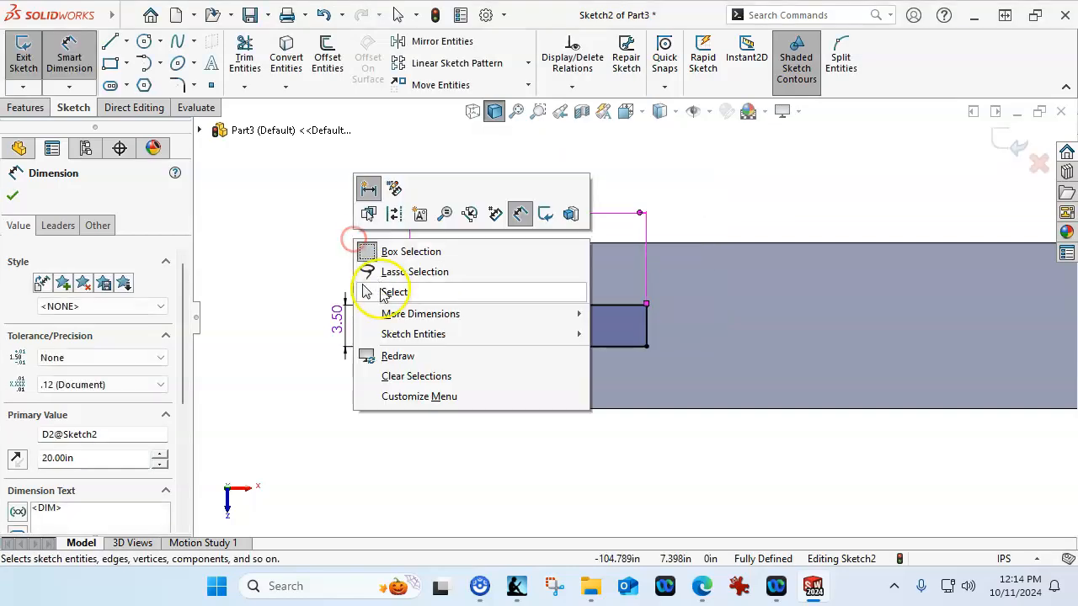
pyautogui.click(393, 291)
# Convert the rectangle's 3.50 in width dimension to a driven dimension.
pyautogui.rightClick(335, 329)
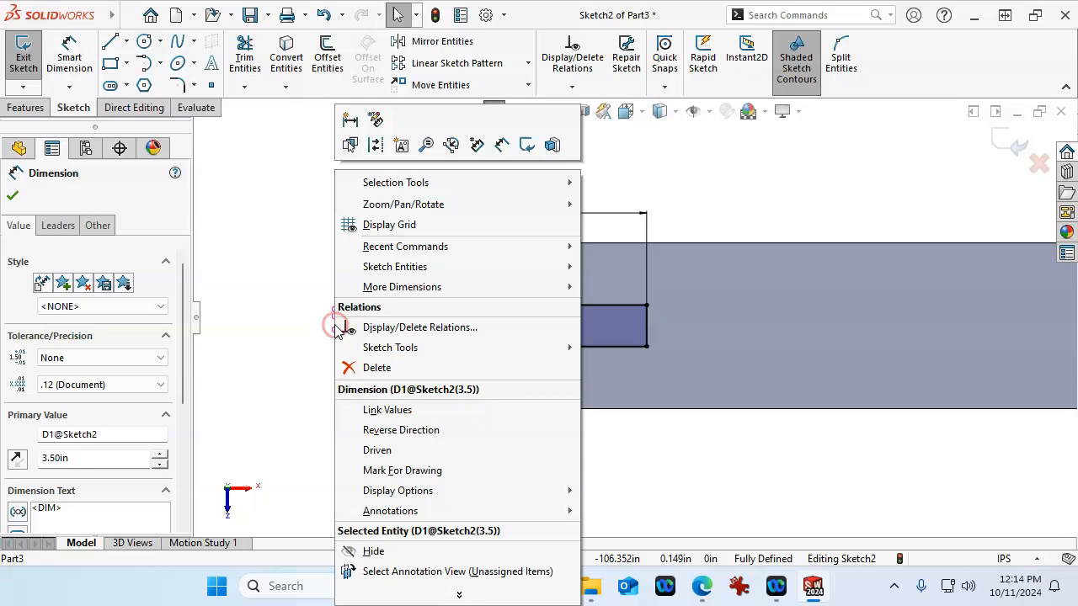
pyautogui.click(407, 449)
pyautogui.click(281, 255)
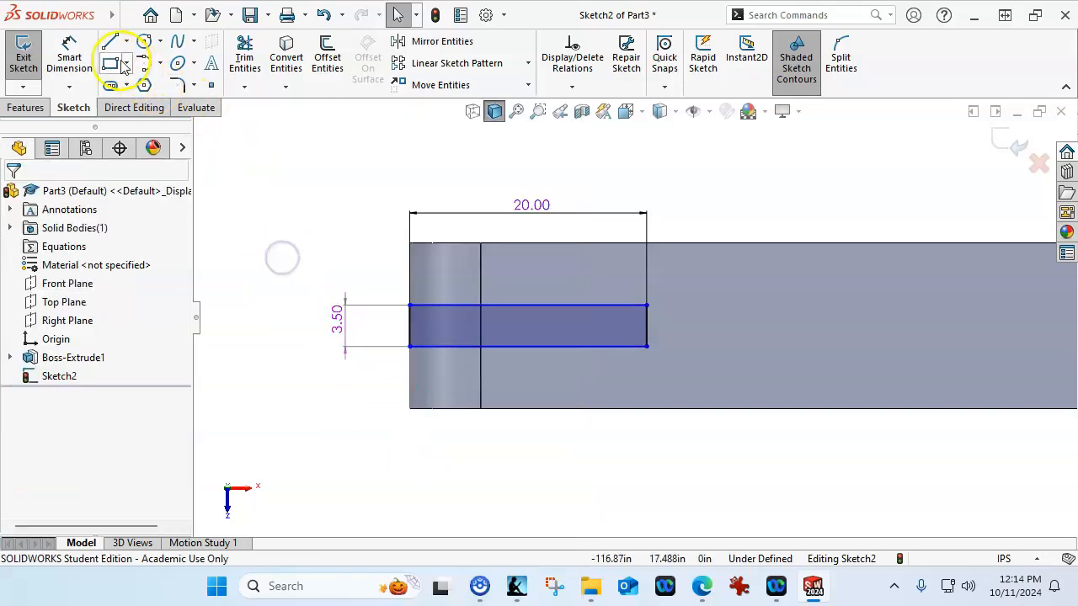
# Dimension the distance from the rectangle's upper long edge to the bar's adjacent side edge and set it to 3.5 in.
pyautogui.click(69, 53)
pyautogui.click(432, 305)
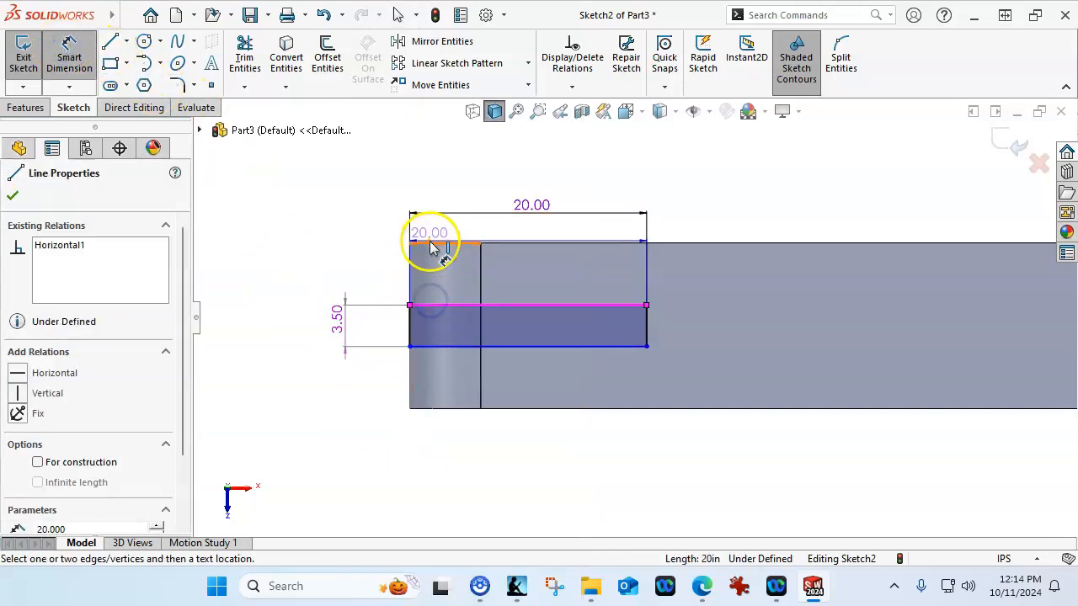
pyautogui.click(429, 243)
pyautogui.click(323, 206)
pyautogui.write('3.5')
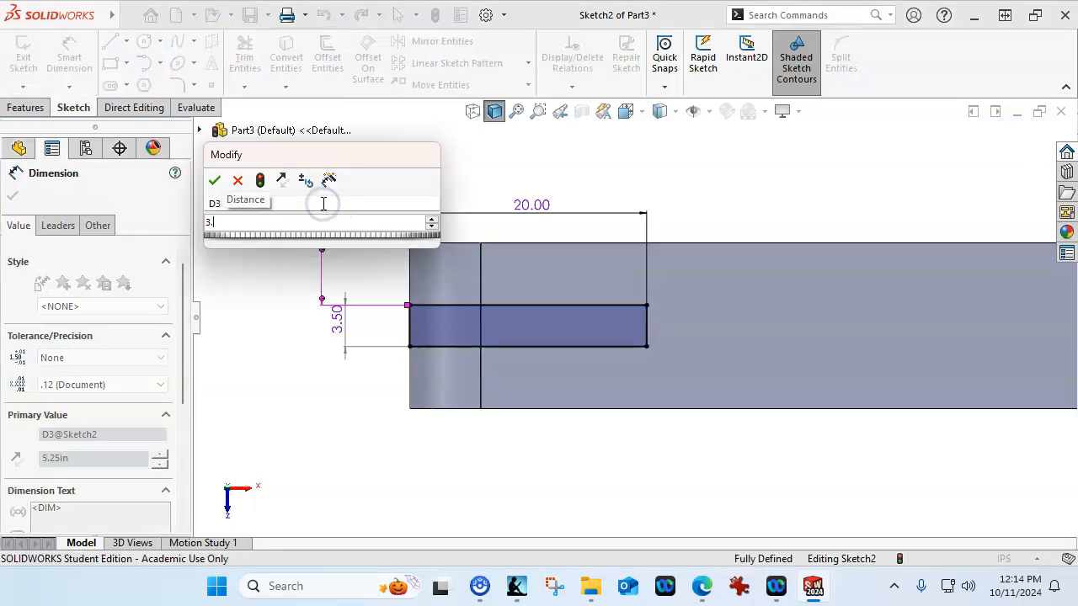
pyautogui.press('Return')
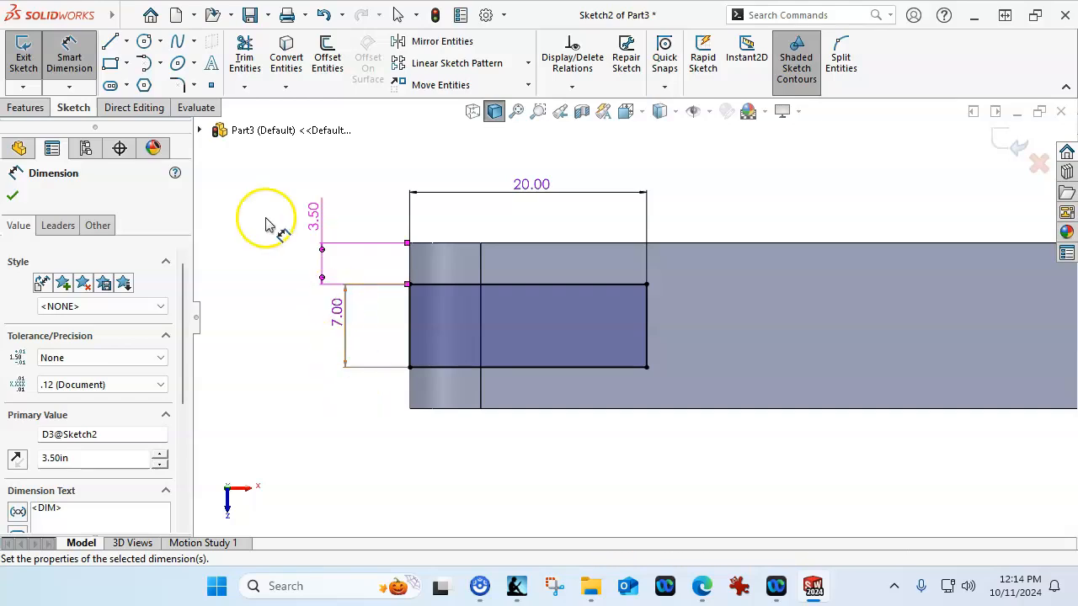
# Cut the rectangle through the bar's rounded end with an Extruded Cut set to Through All.
pyautogui.click(26, 111)
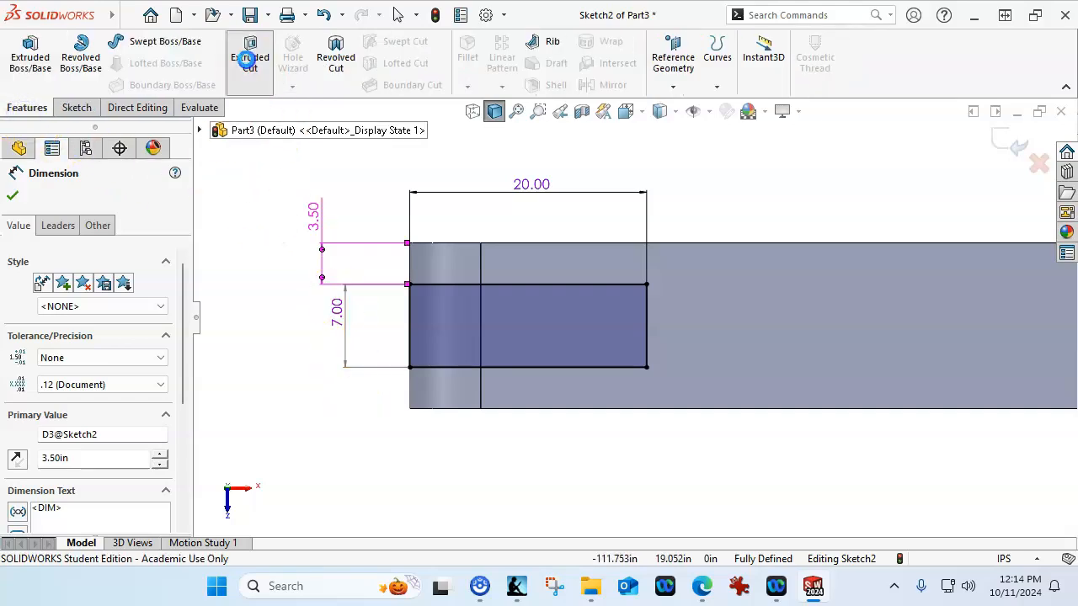
pyautogui.click(250, 56)
pyautogui.click(132, 297)
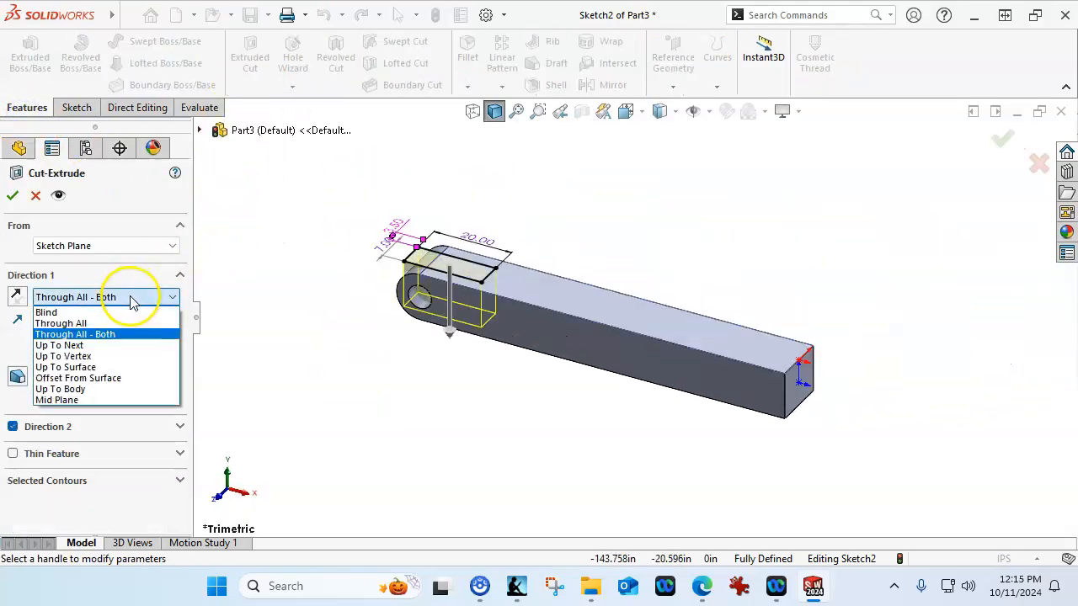
pyautogui.click(110, 318)
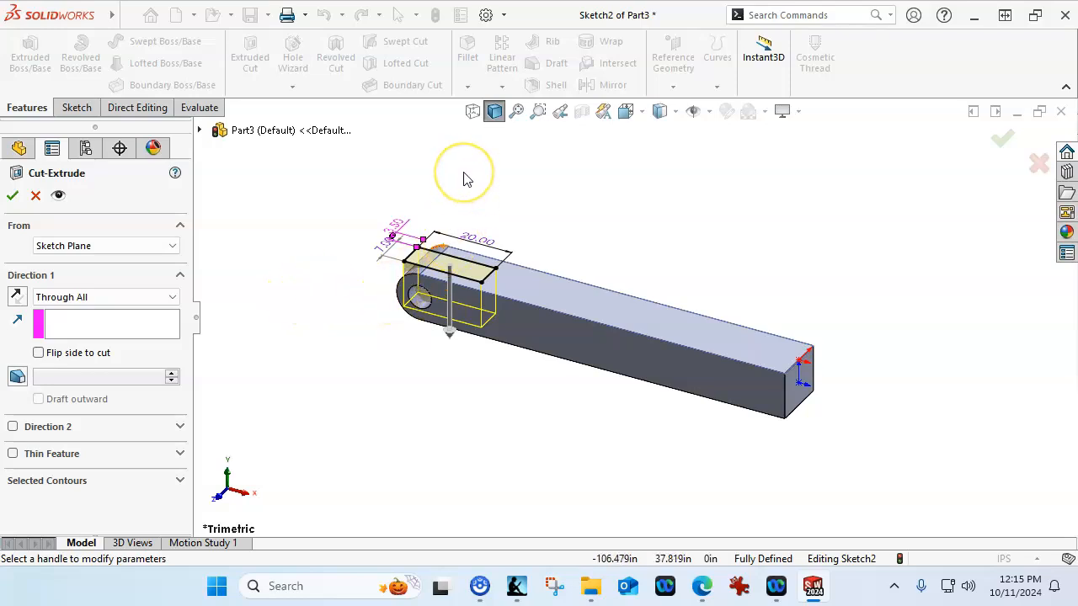
pyautogui.click(12, 195)
pyautogui.click(307, 354)
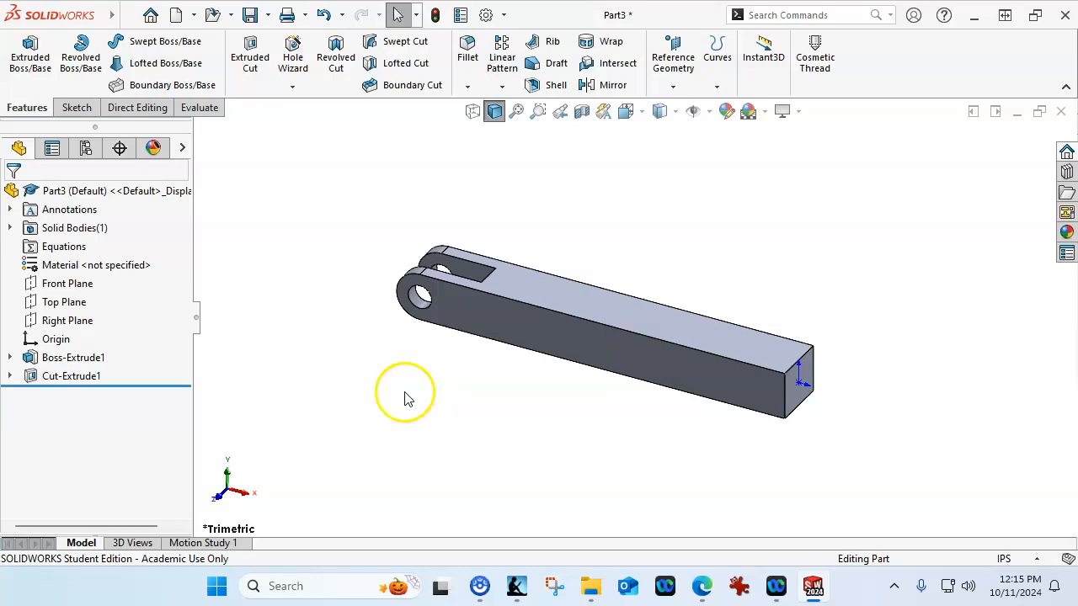
# Sketch a horizontal centerpoint slot on the Top Plane, centred on the origin at the bar's square end, with end radii about 2.69 in.
pyautogui.click(82, 302)
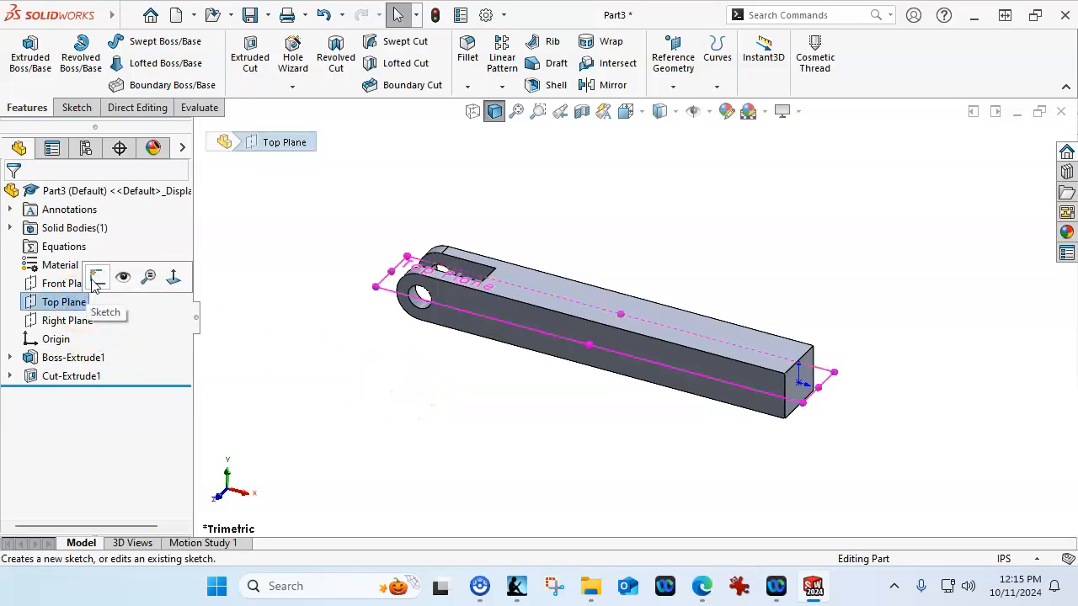
pyautogui.click(96, 280)
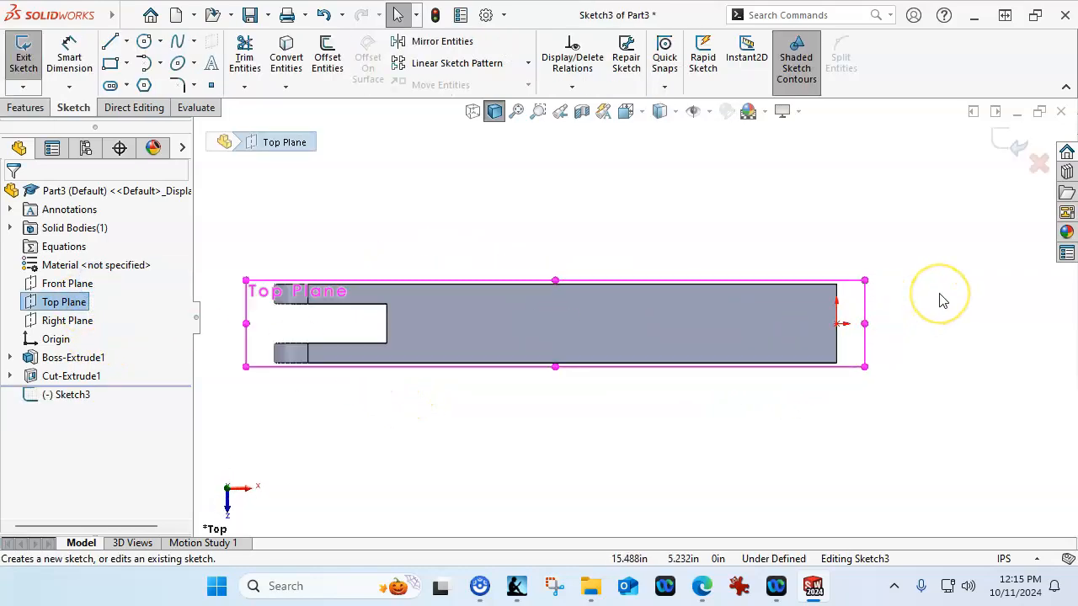
pyautogui.scroll(-5, 939, 300)
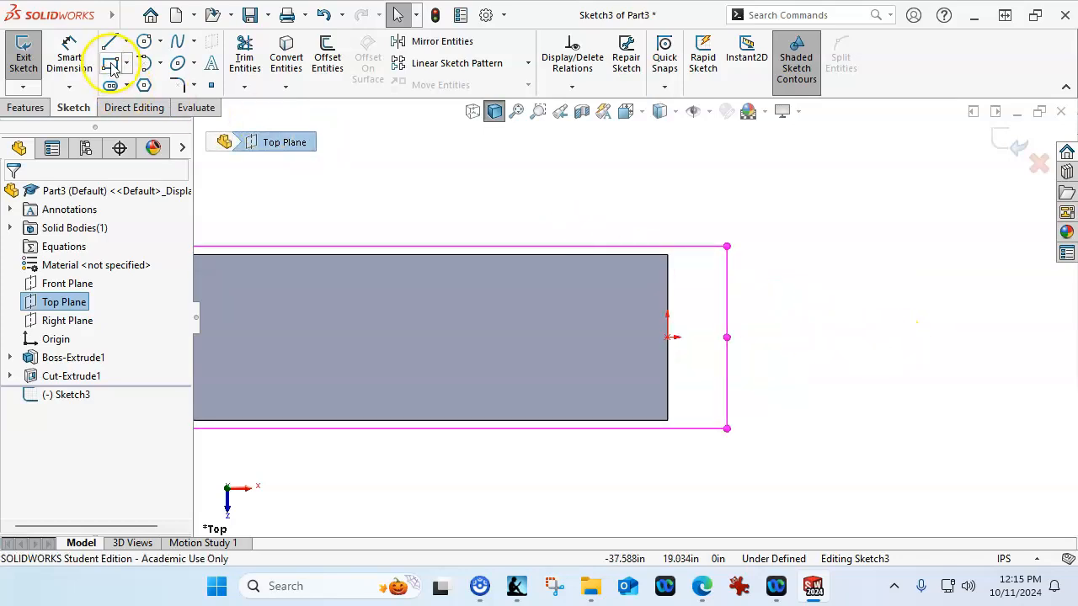
pyautogui.click(110, 85)
pyautogui.click(668, 336)
pyautogui.click(775, 337)
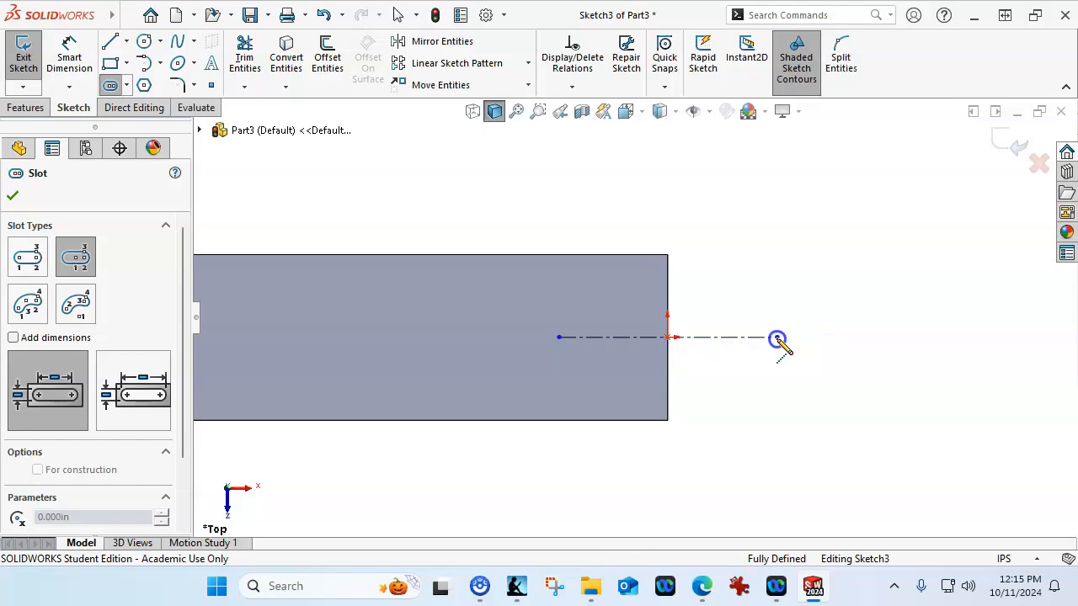
pyautogui.rightClick(846, 261)
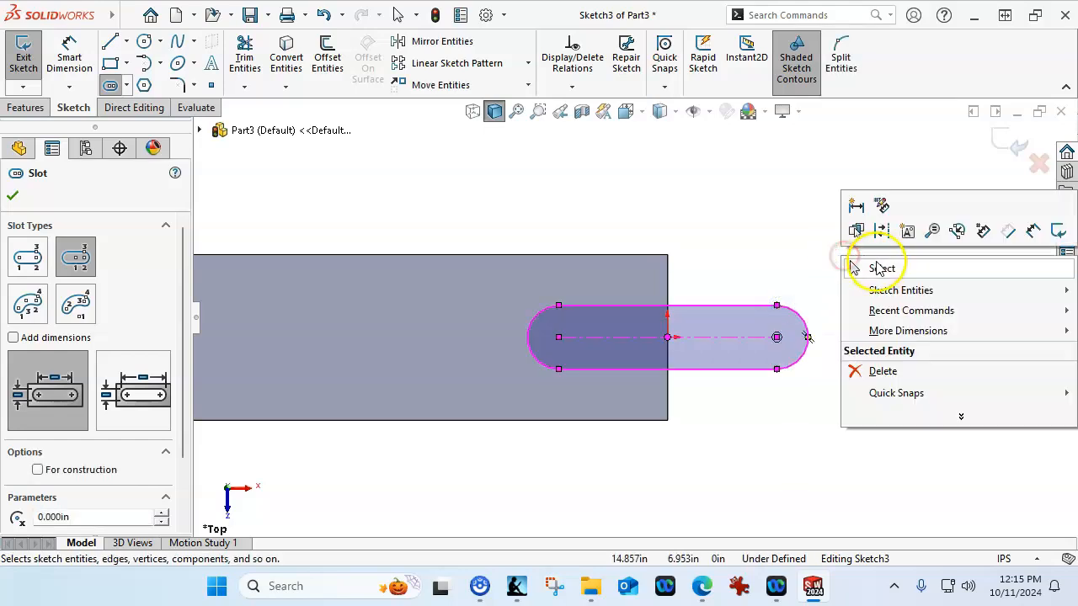
pyautogui.click(880, 266)
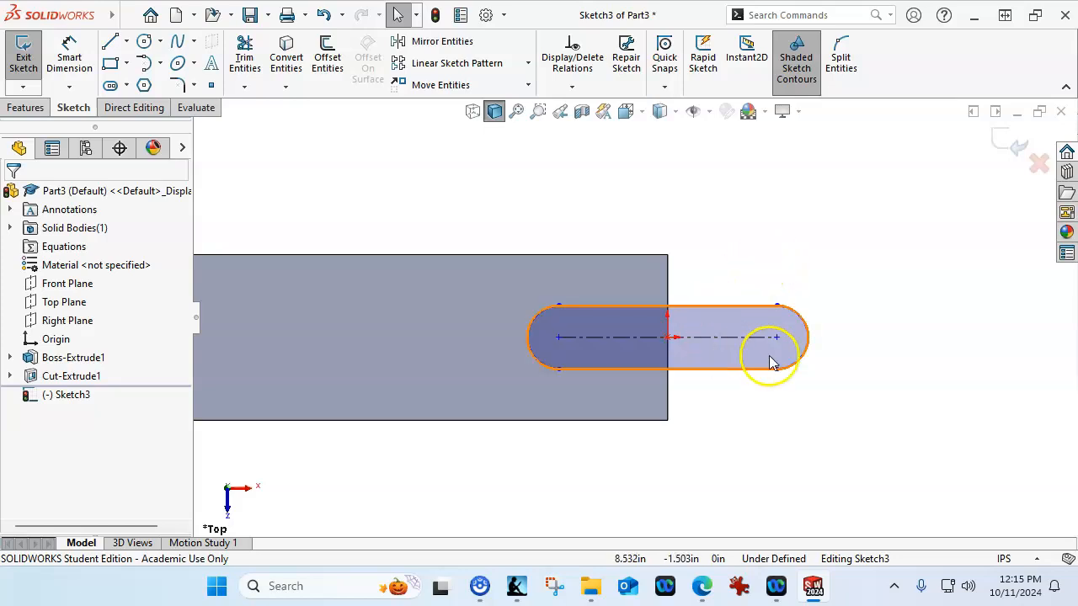
# Dimension the distance from the bar's square end edge to the slot's outer end arc and set it to 16 in.
pyautogui.scroll(-1, 769, 356)
pyautogui.click(88, 61)
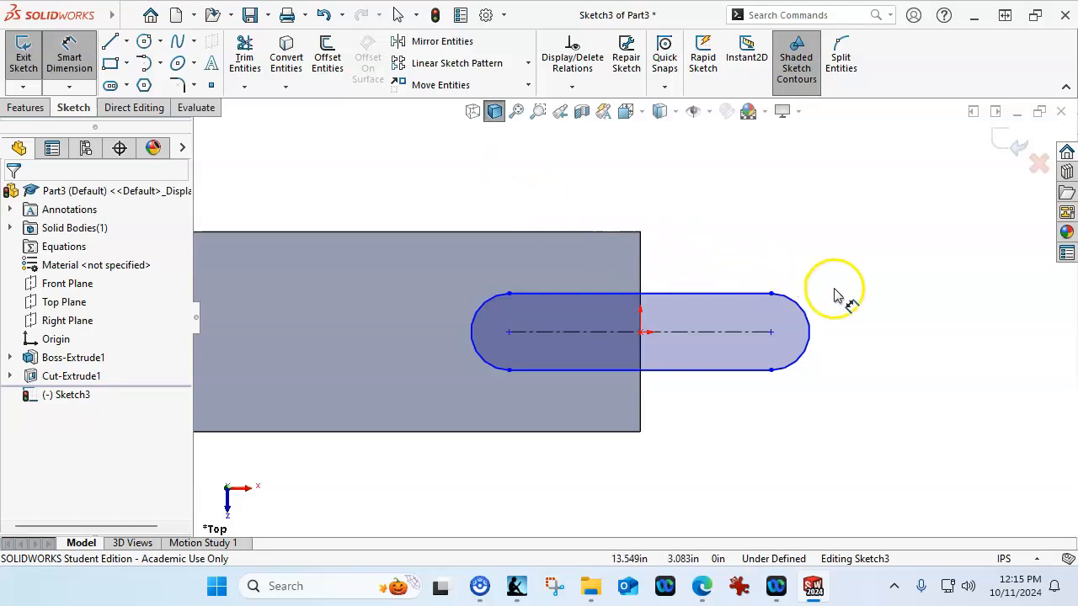
pyautogui.click(808, 324)
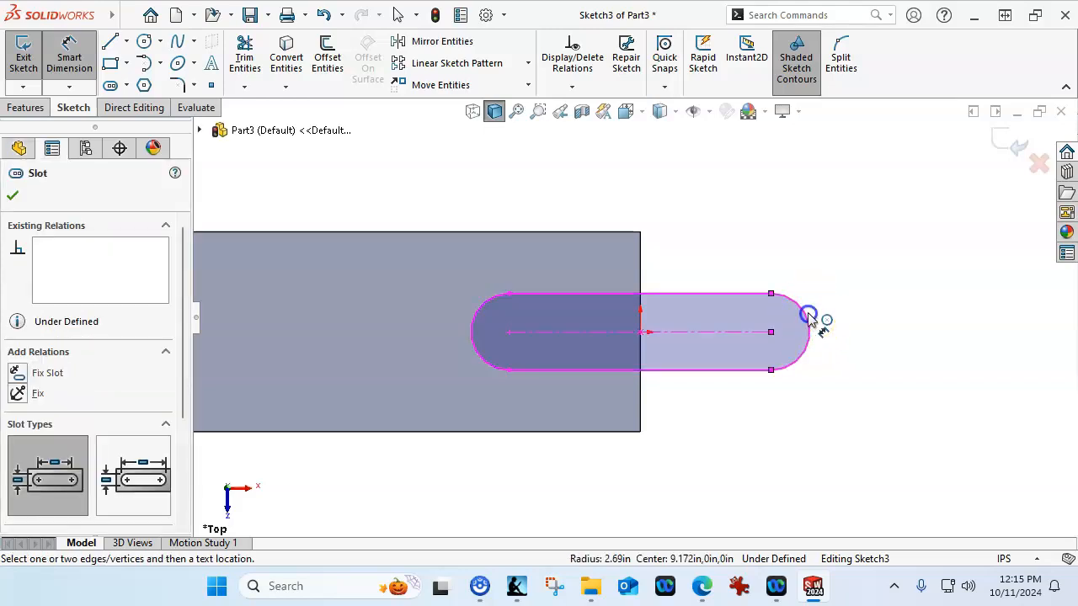
pyautogui.click(643, 267)
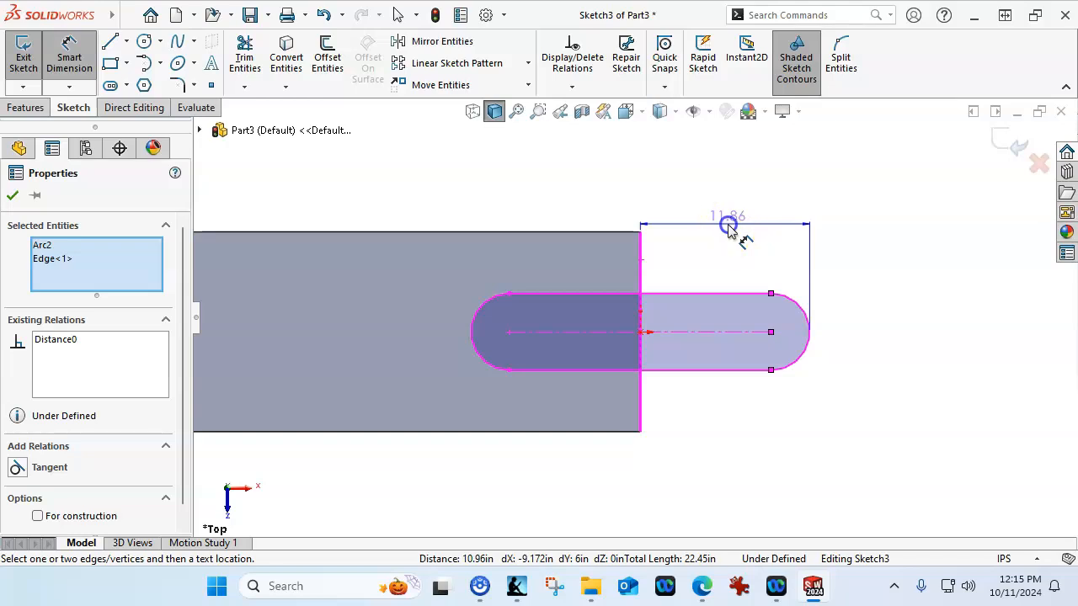
pyautogui.moveTo(729, 413); pyautogui.dragTo(729, 325, button='middle')
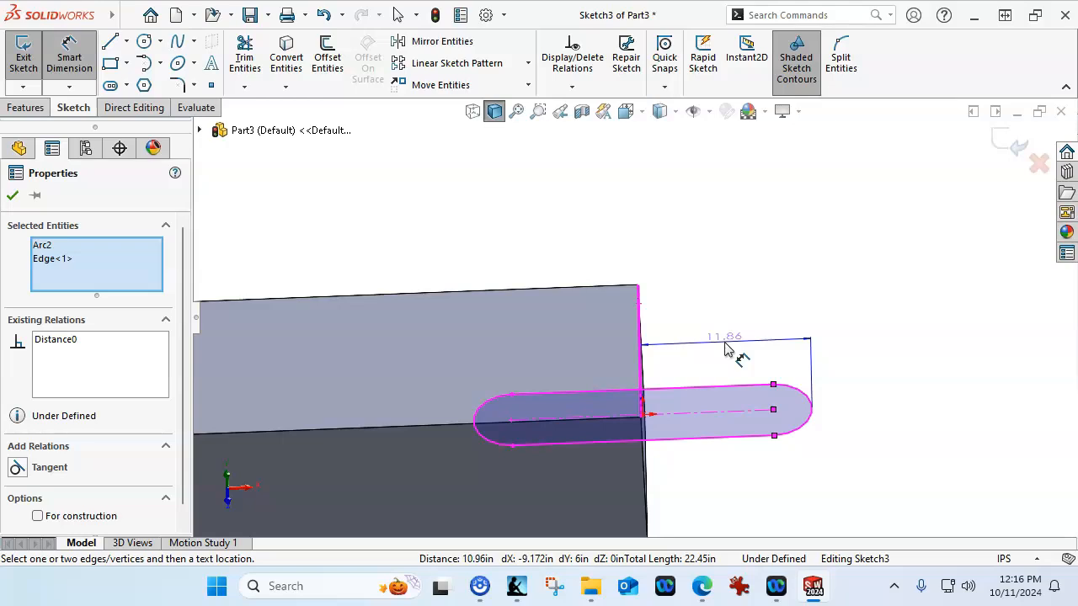
pyautogui.hotkey('ctrl', '7')
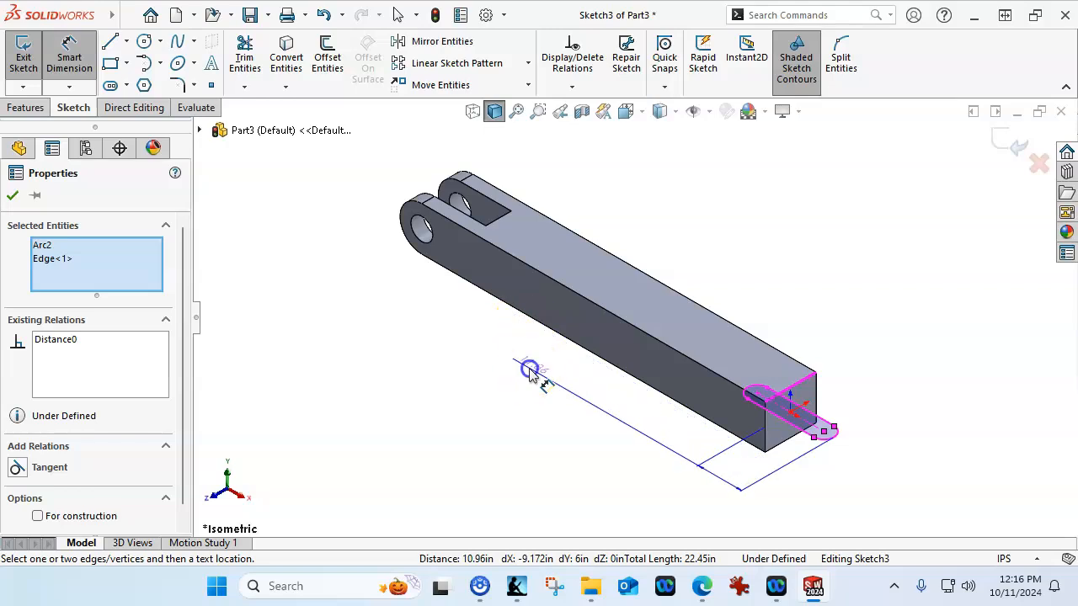
pyautogui.click(449, 390)
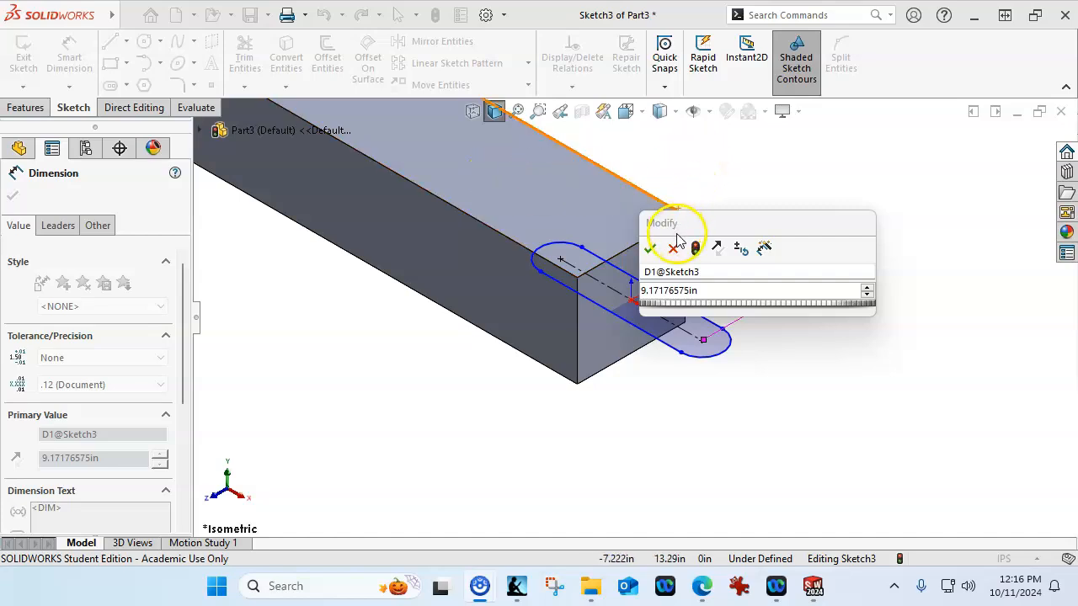
pyautogui.click(659, 290)
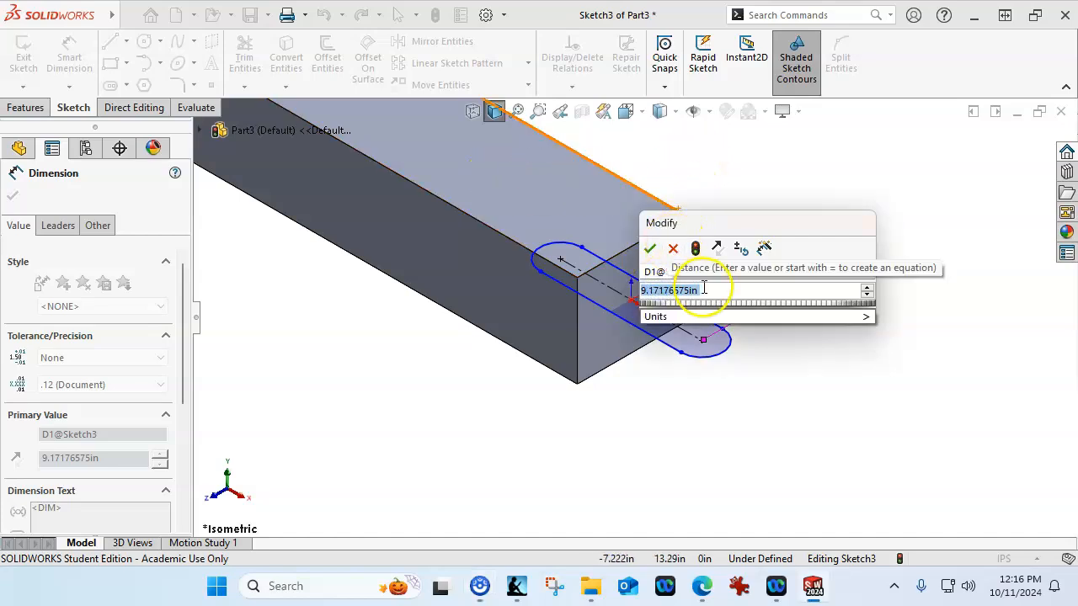
pyautogui.write('16')
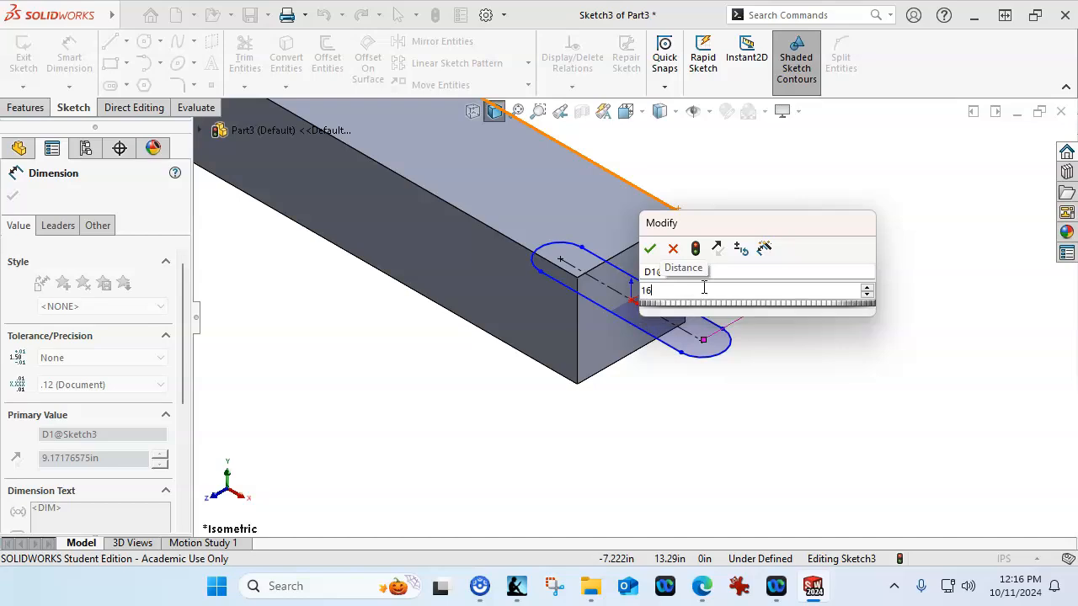
pyautogui.press('Return')
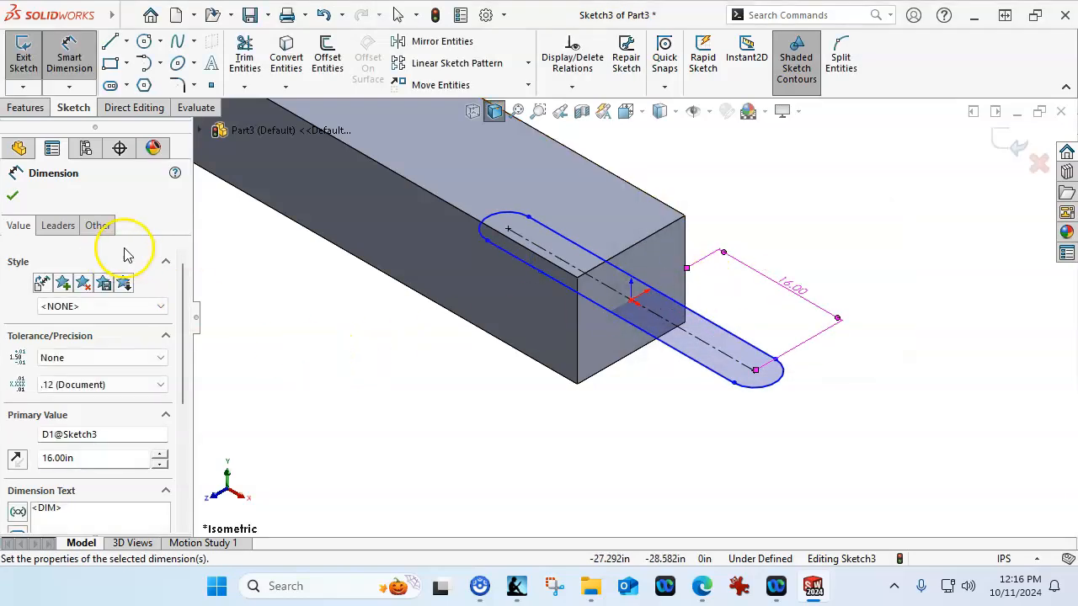
# Set the first arc condition of the slot's distance dimension to Max.
pyautogui.click(58, 225)
pyautogui.click(96, 225)
pyautogui.click(49, 226)
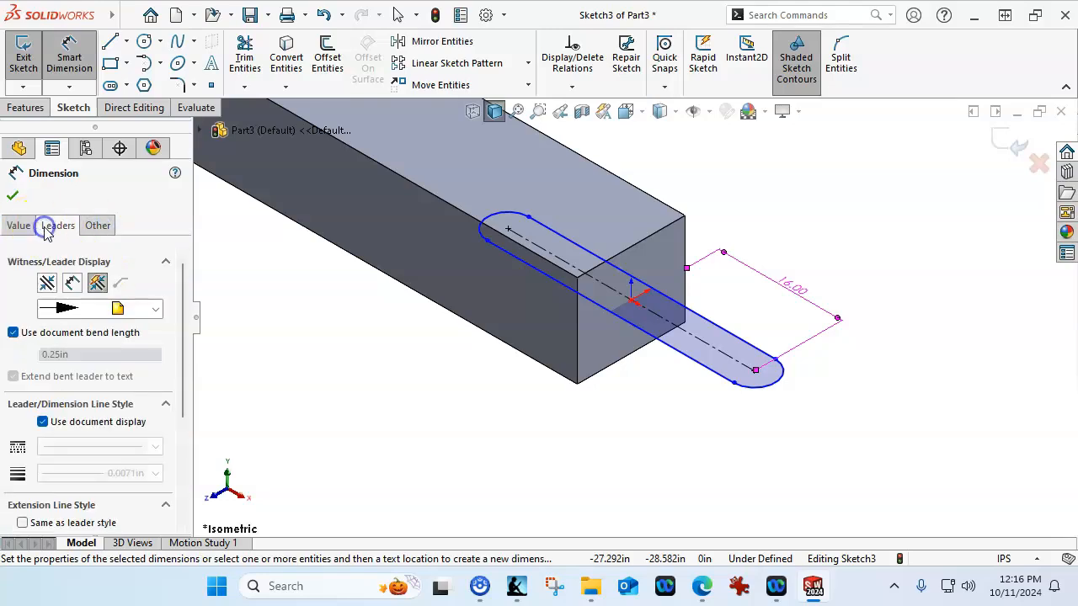
pyautogui.click(22, 227)
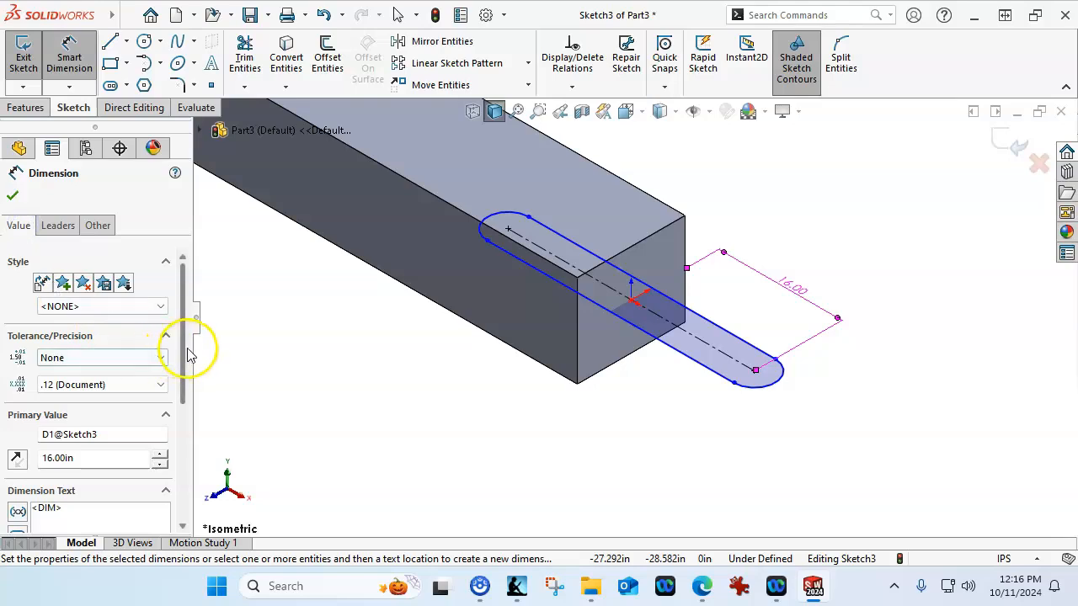
pyautogui.moveTo(184, 346); pyautogui.dragTo(183, 496)
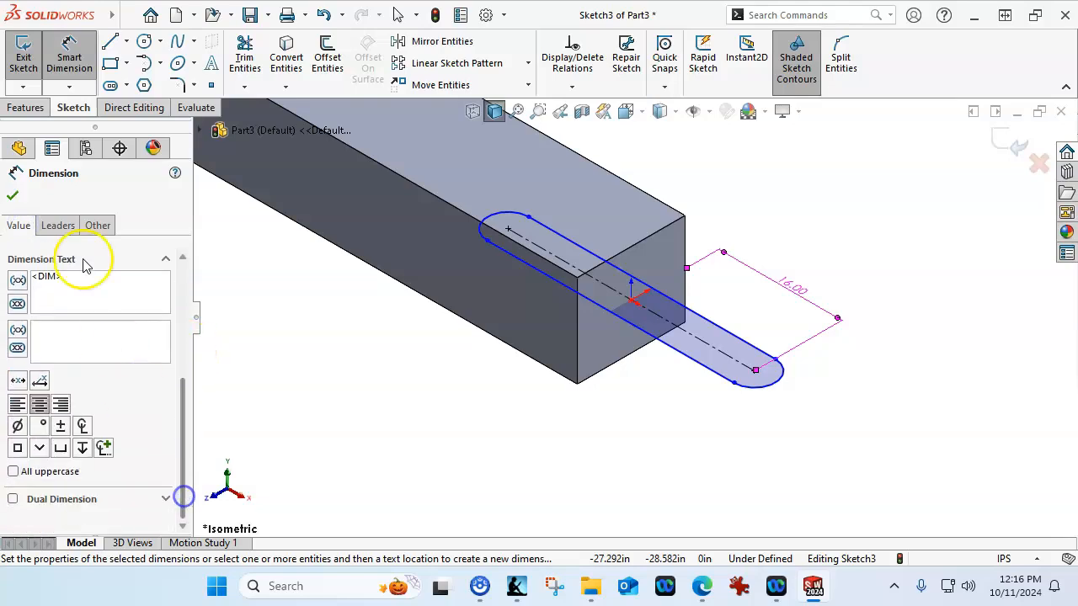
pyautogui.click(57, 226)
pyautogui.click(187, 459)
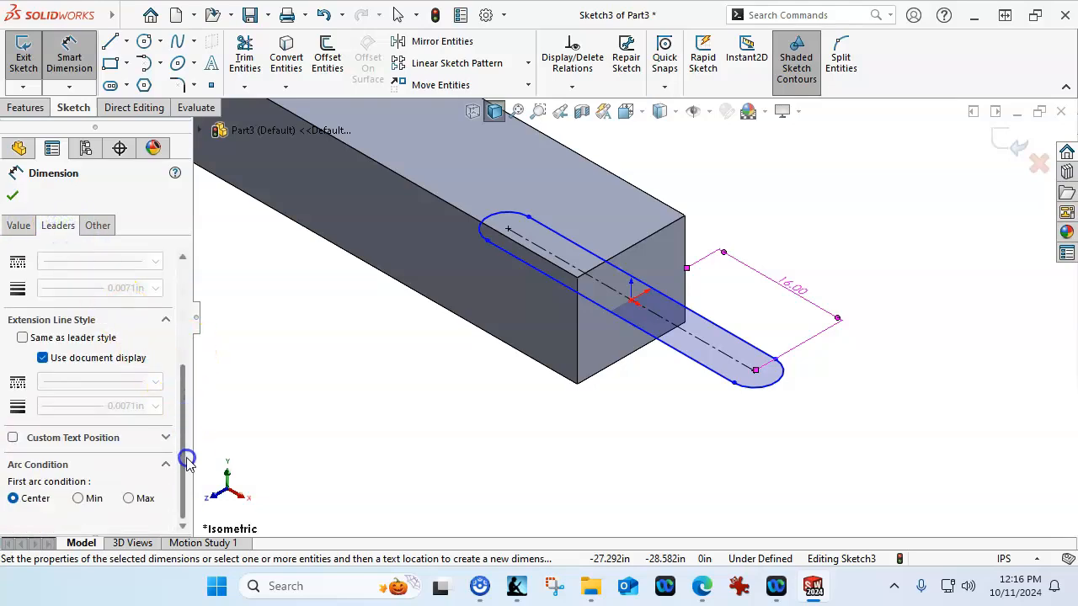
pyautogui.click(139, 498)
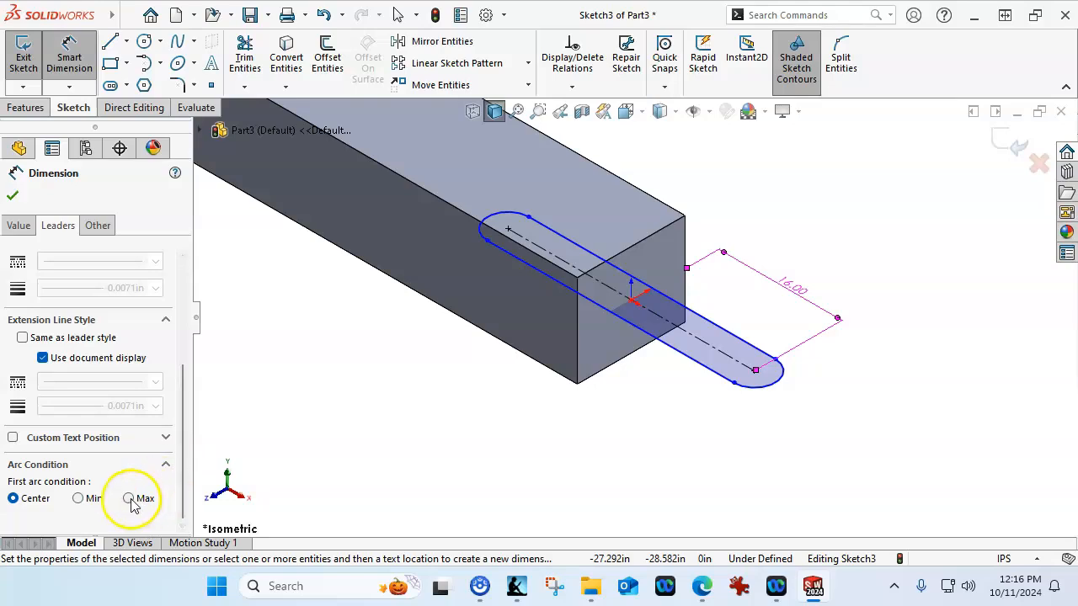
pyautogui.click(12, 196)
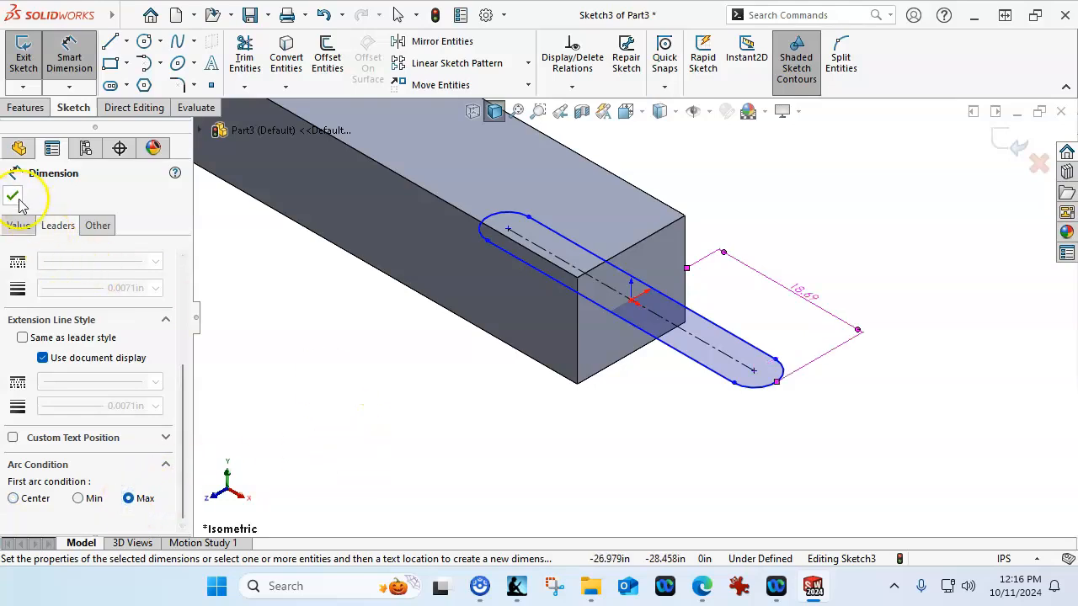
# Set the distance from the bar's end edge to the slot's outermost point to 16 in.
pyautogui.doubleClick(805, 300)
pyautogui.write('16')
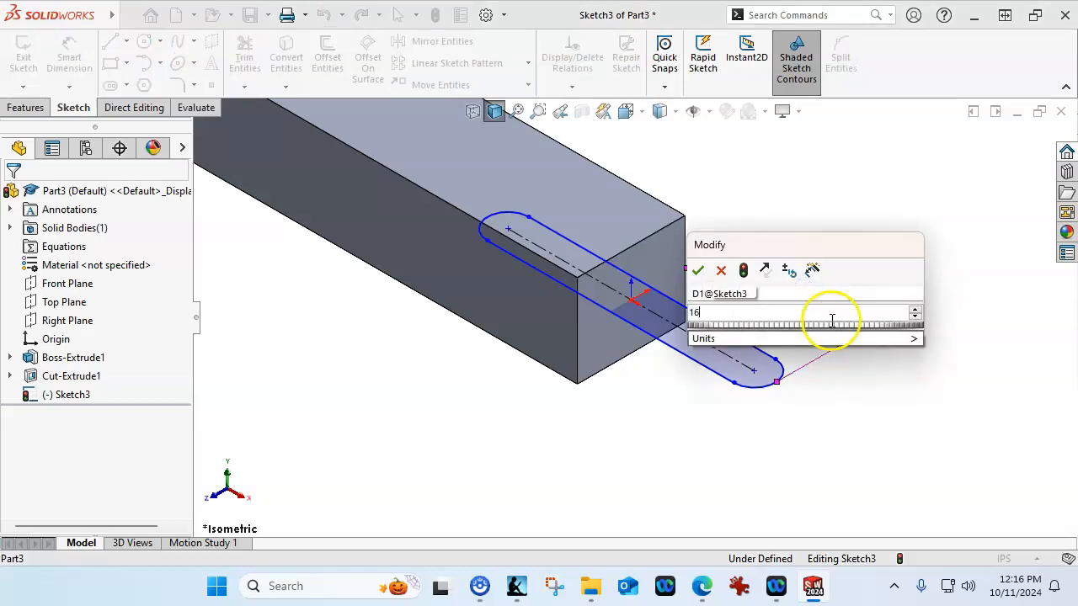
pyautogui.press('Return')
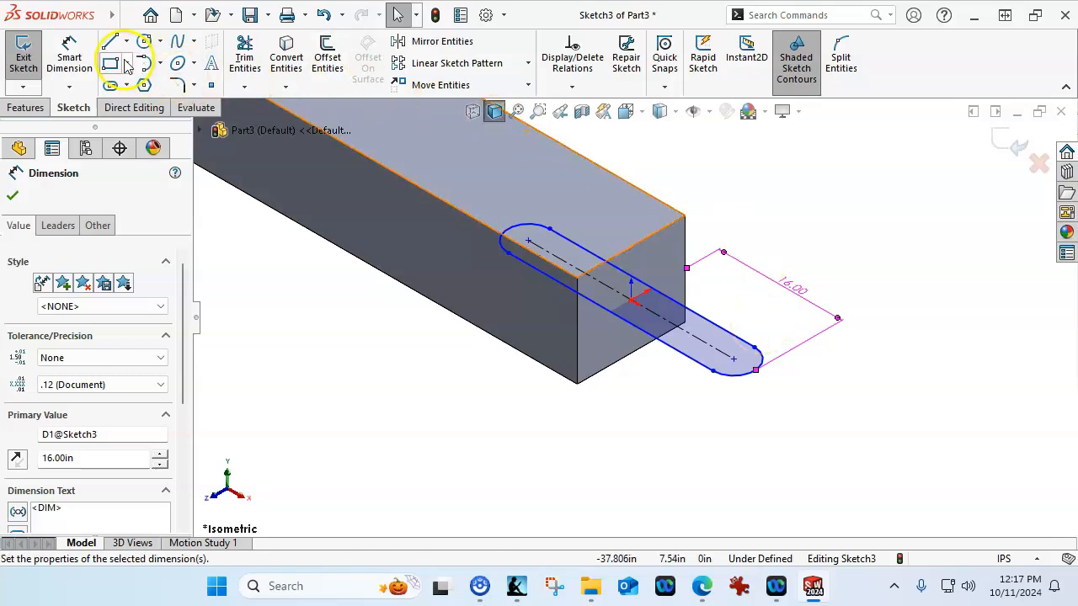
# Dimension the radius of the slot's outer end arc and set it to 4 in.
pyautogui.click(69, 58)
pyautogui.click(751, 370)
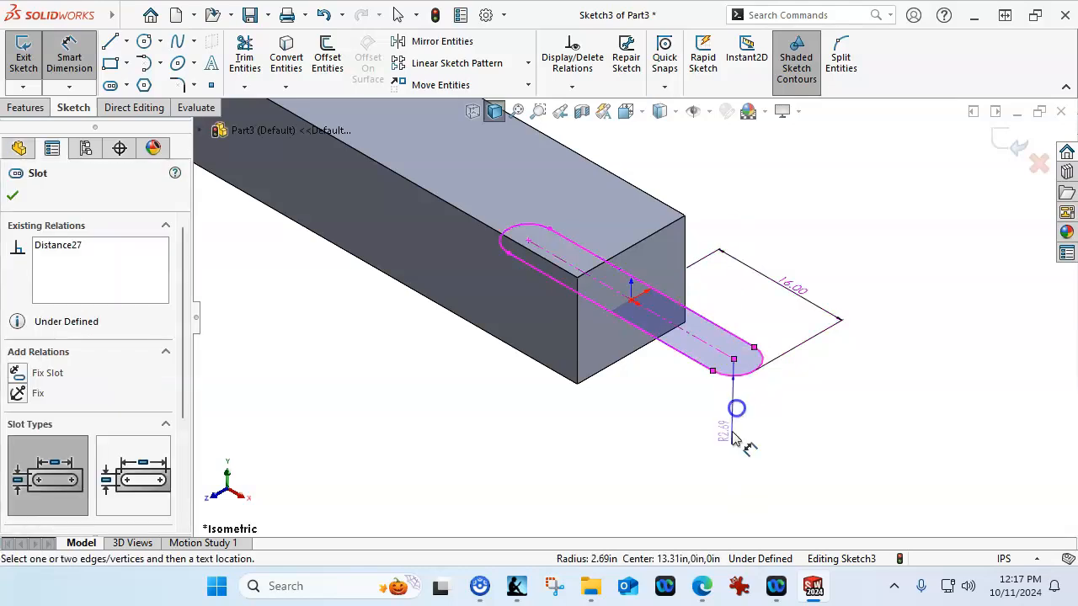
pyautogui.click(732, 438)
pyautogui.write('4')
pyautogui.press('Return')
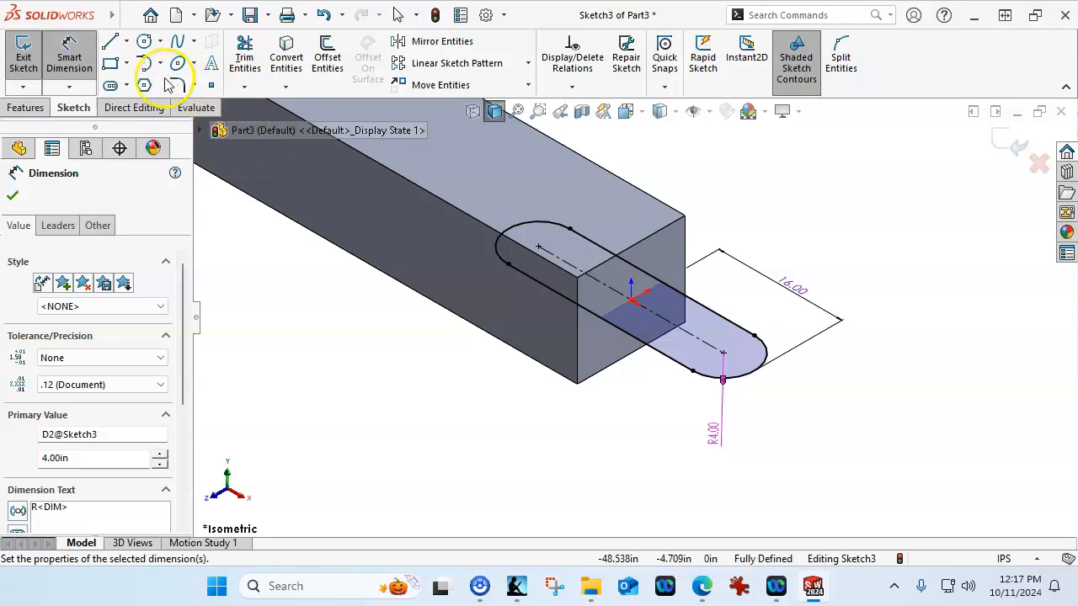
# Draw a circle centred on the slot's outer arc centre and set its diameter to 4 in.
pyautogui.click(144, 41)
pyautogui.click(724, 354)
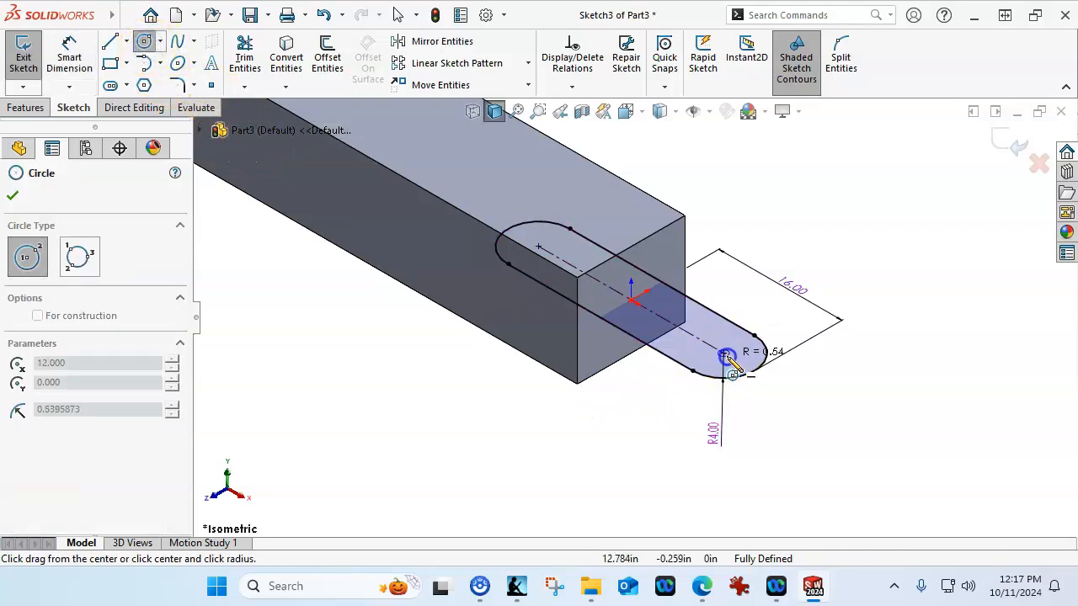
pyautogui.click(737, 358)
pyautogui.rightClick(852, 380)
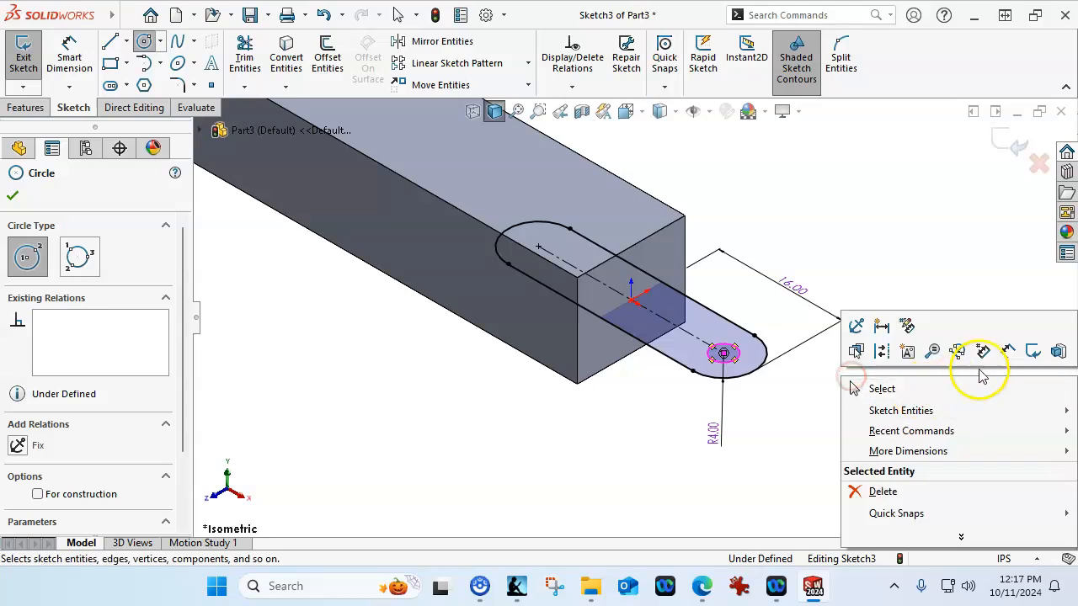
pyautogui.click(974, 358)
pyautogui.click(741, 355)
pyautogui.click(821, 360)
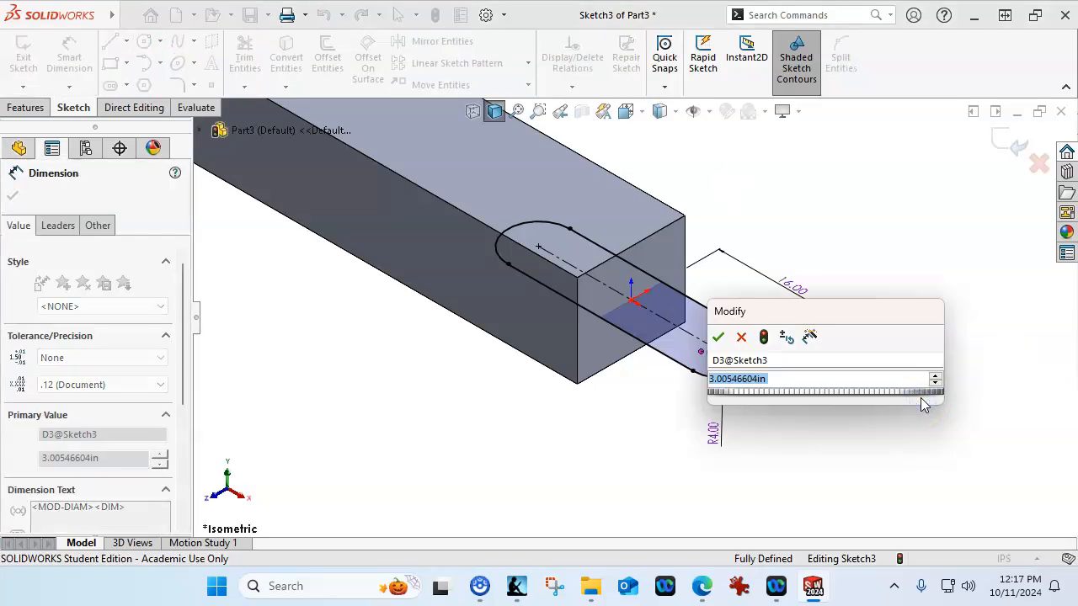
pyautogui.write('4')
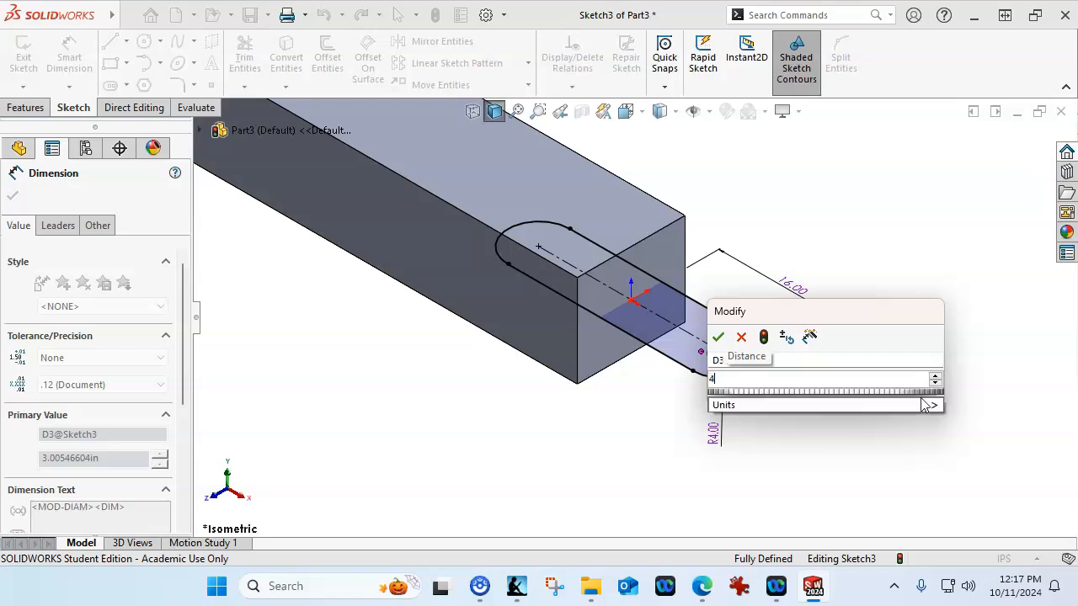
pyautogui.press('Return')
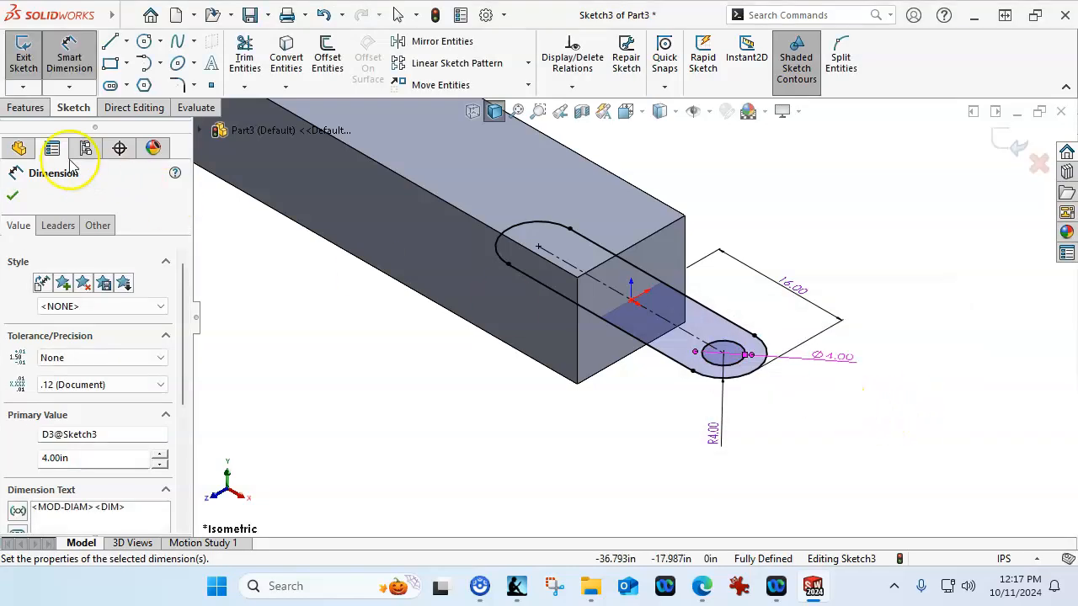
# Extrude the slot profile with its hole as a merged Mid Plane boss with a depth of 6 in.
pyautogui.click(24, 108)
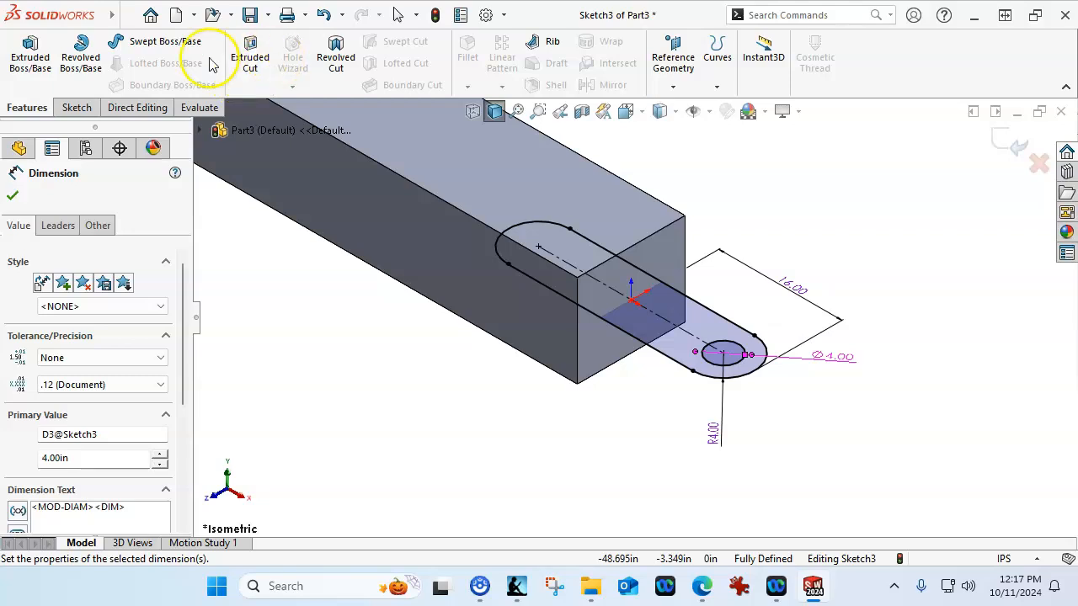
pyautogui.click(31, 59)
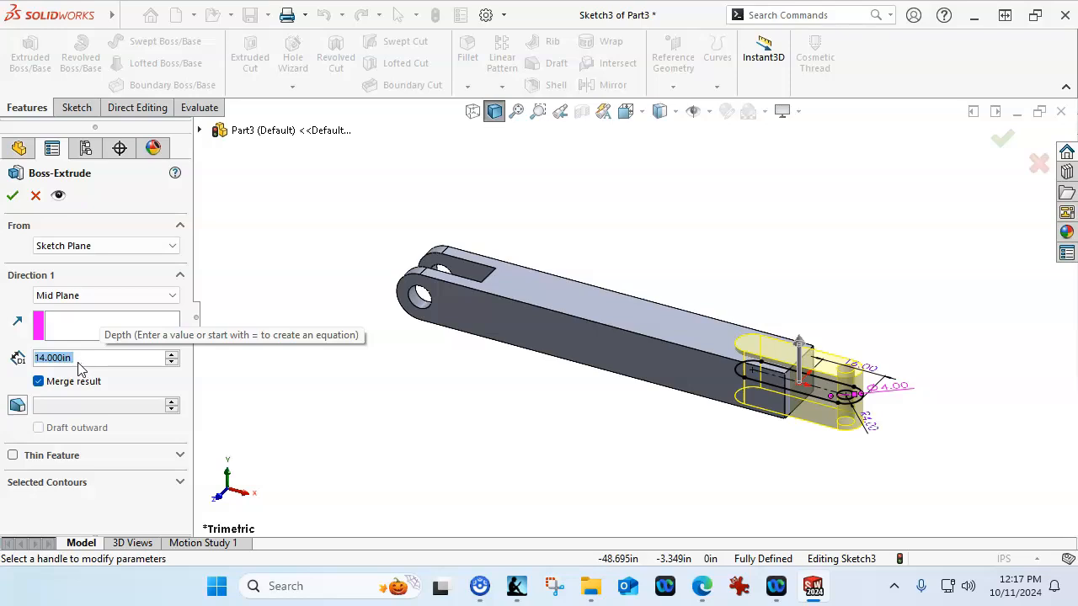
pyautogui.write('6')
pyautogui.press('Return')
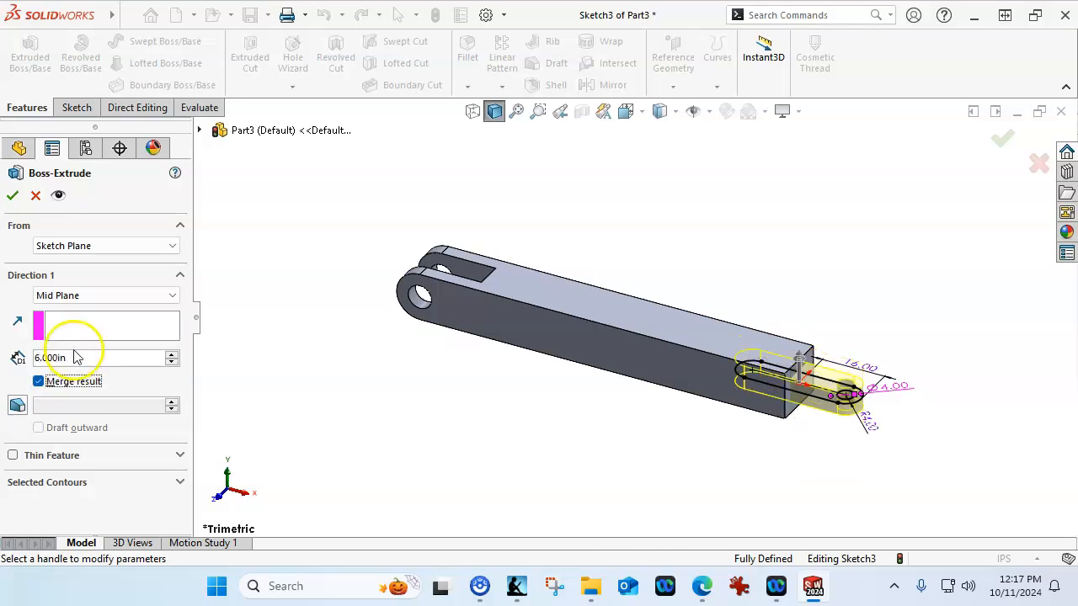
pyautogui.click(12, 194)
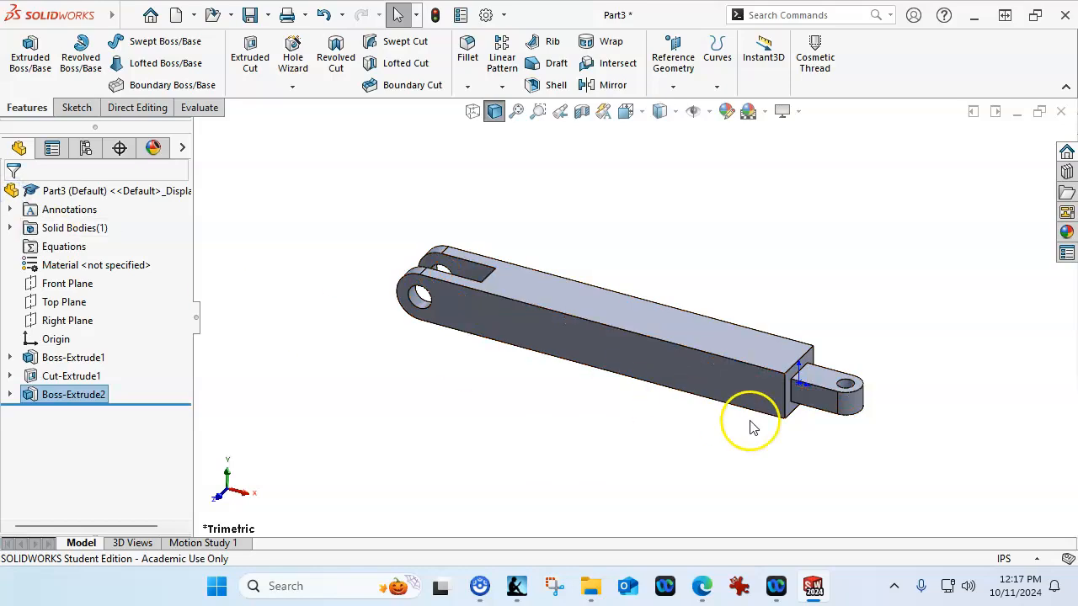
# Measure the normal distance between the new tab's upper face and the bar's upper face.
pyautogui.scroll(-4, 813, 373)
pyautogui.click(779, 335)
pyautogui.keyDown('ctrl'); pyautogui.click(707, 291); pyautogui.keyUp('ctrl')
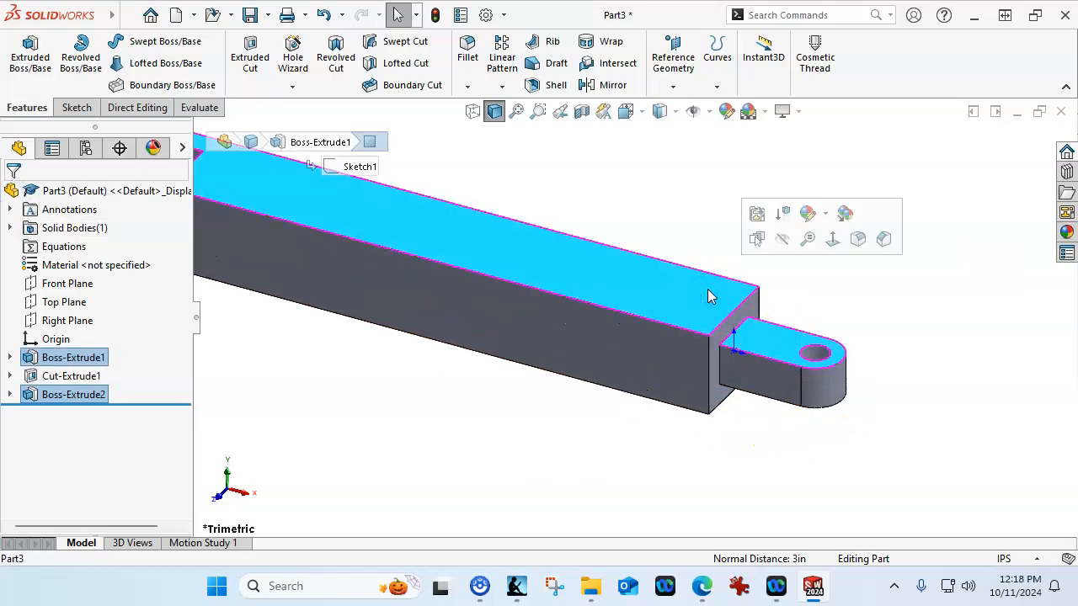
# Roll the feature history back to just after the bar's first boss extrusion.
pyautogui.click(926, 367)
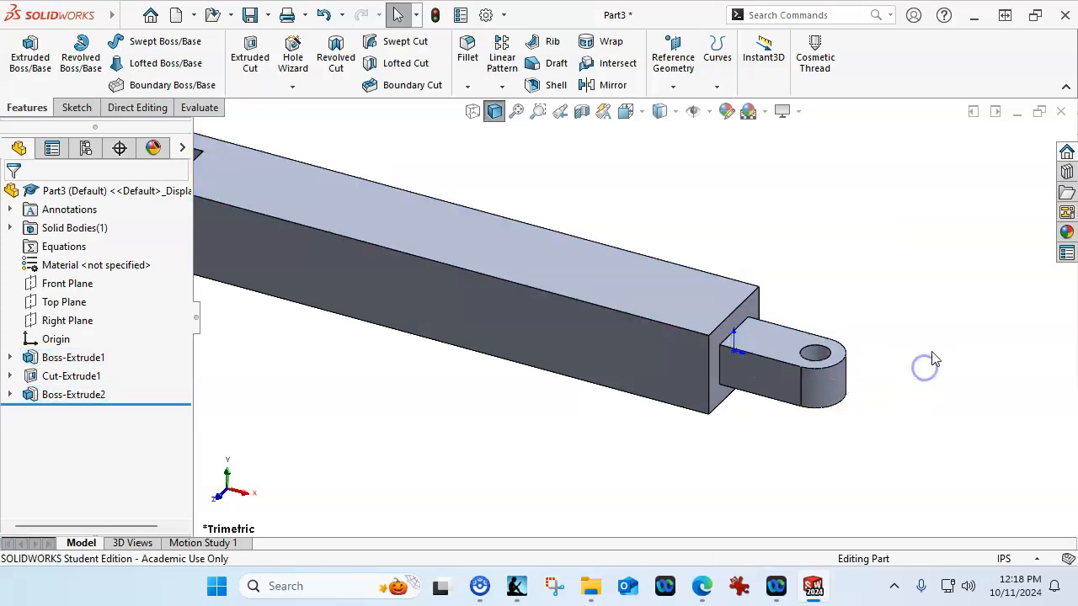
pyautogui.scroll(3, 931, 361)
pyautogui.scroll(-2, 488, 244)
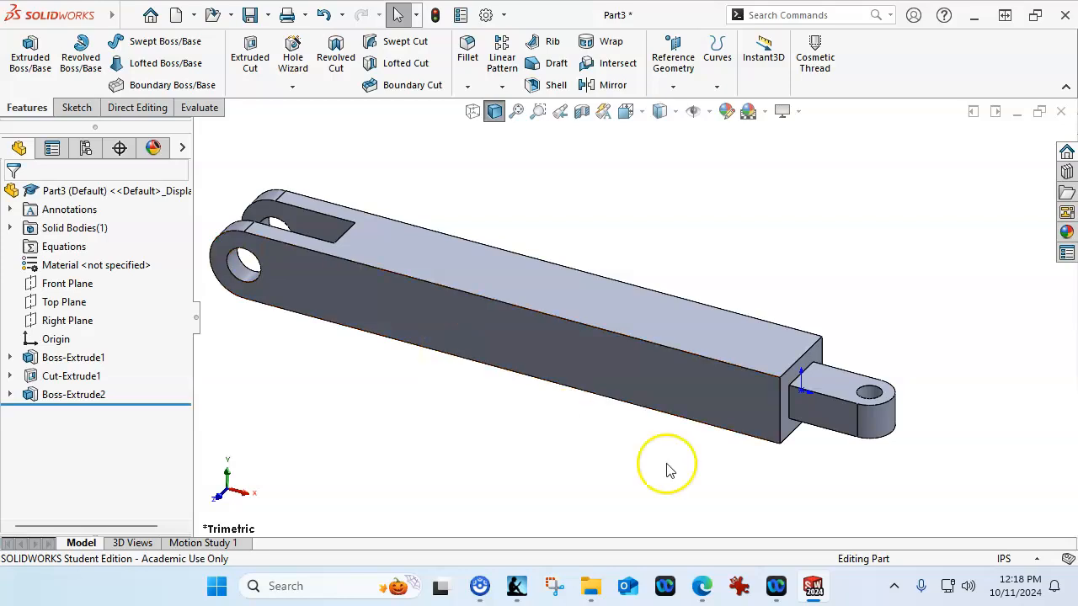
pyautogui.click(1034, 559)
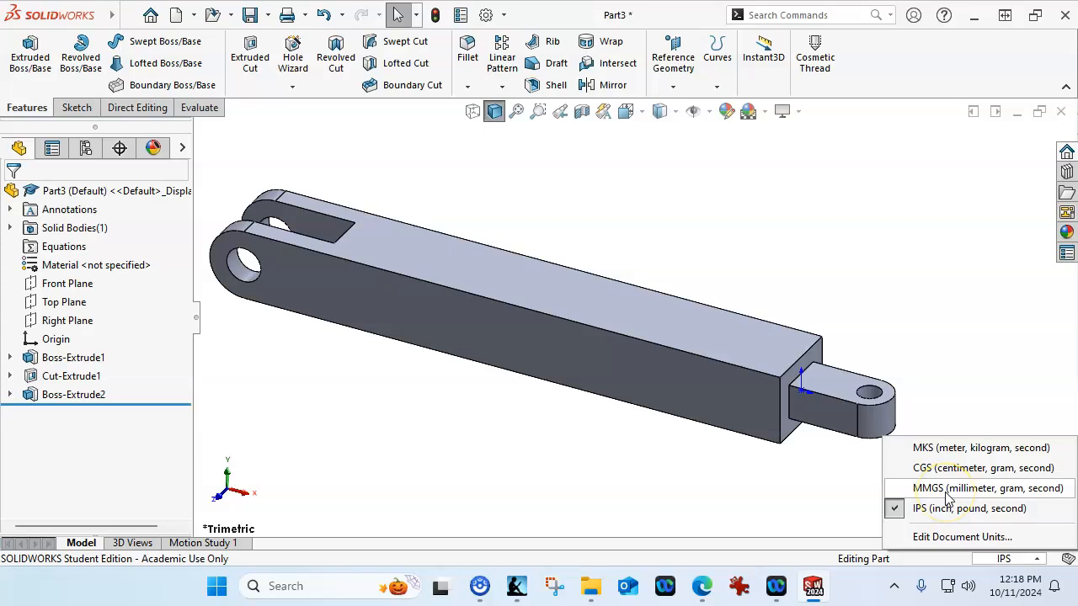
pyautogui.click(140, 404)
pyautogui.moveTo(140, 404); pyautogui.dragTo(135, 368)
# Open the bar extrusion's sketch for editing and delete its overall height, length and hole diameter dimensions.
pyautogui.click(11, 357)
pyautogui.click(69, 358)
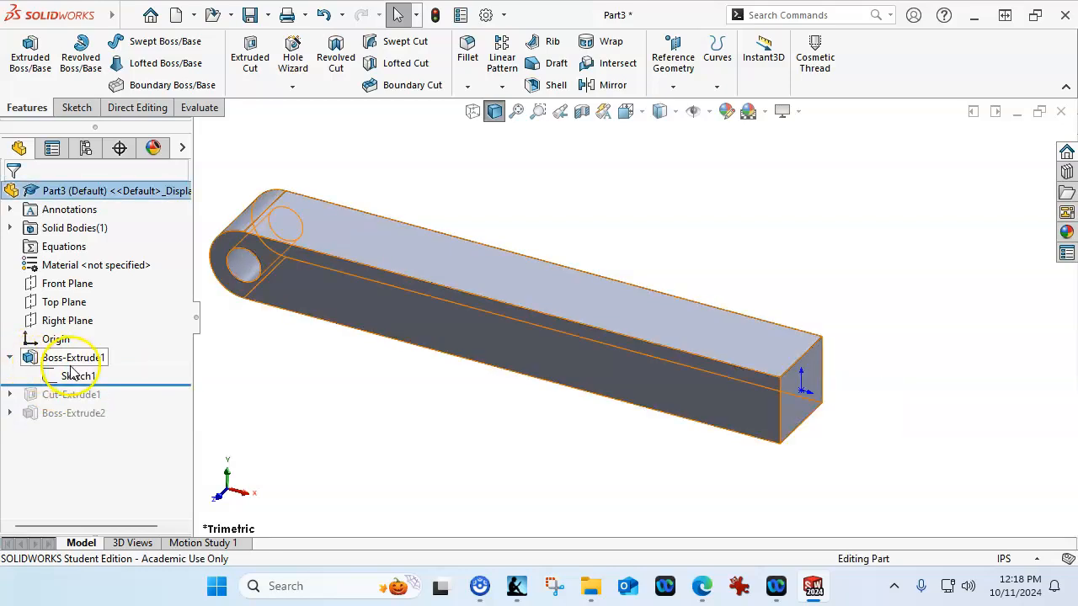
pyautogui.moveTo(72, 377)
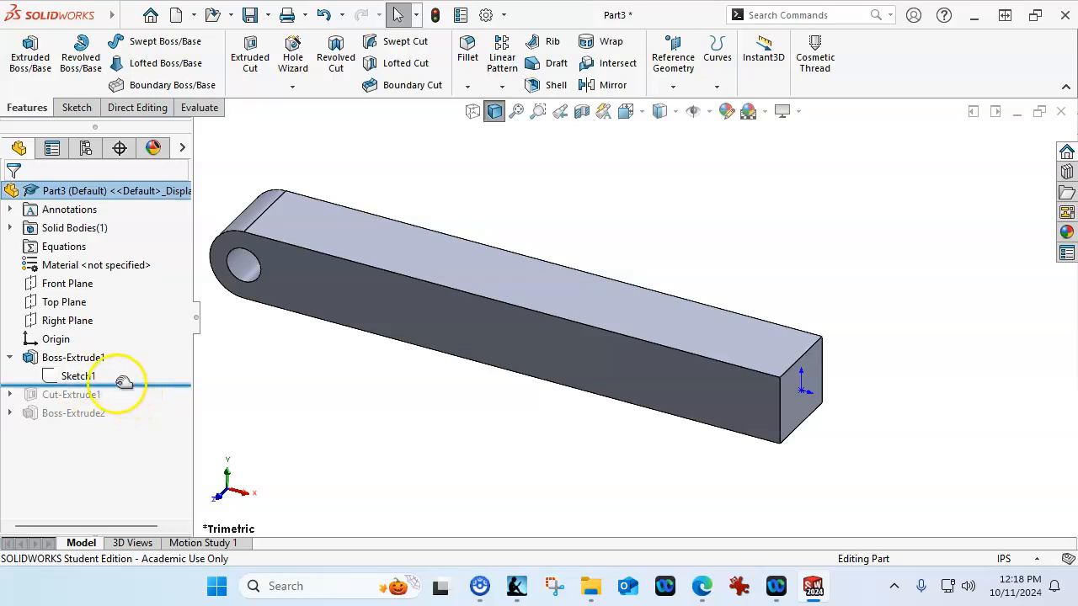
pyautogui.rightClick(75, 376)
pyautogui.click(91, 235)
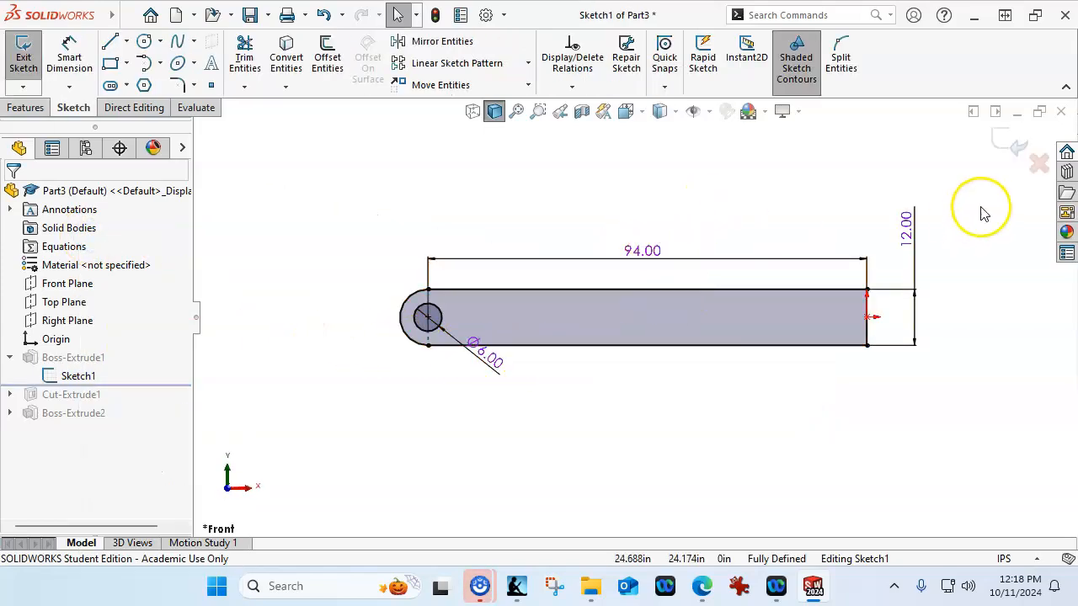
pyautogui.click(907, 217)
pyautogui.press('Delete')
pyautogui.click(665, 251)
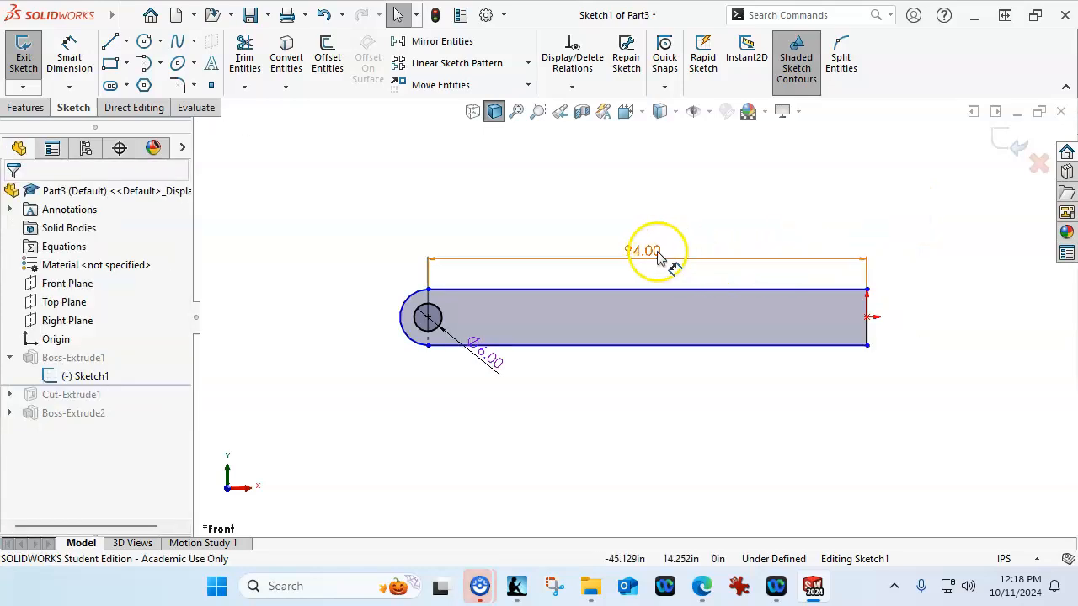
pyautogui.press('Delete')
pyautogui.click(483, 352)
pyautogui.press('Delete')
# Scale all the bar profile's sketch entities about the origin by a factor of 0.03937.
pyautogui.moveTo(904, 252); pyautogui.dragTo(368, 409)
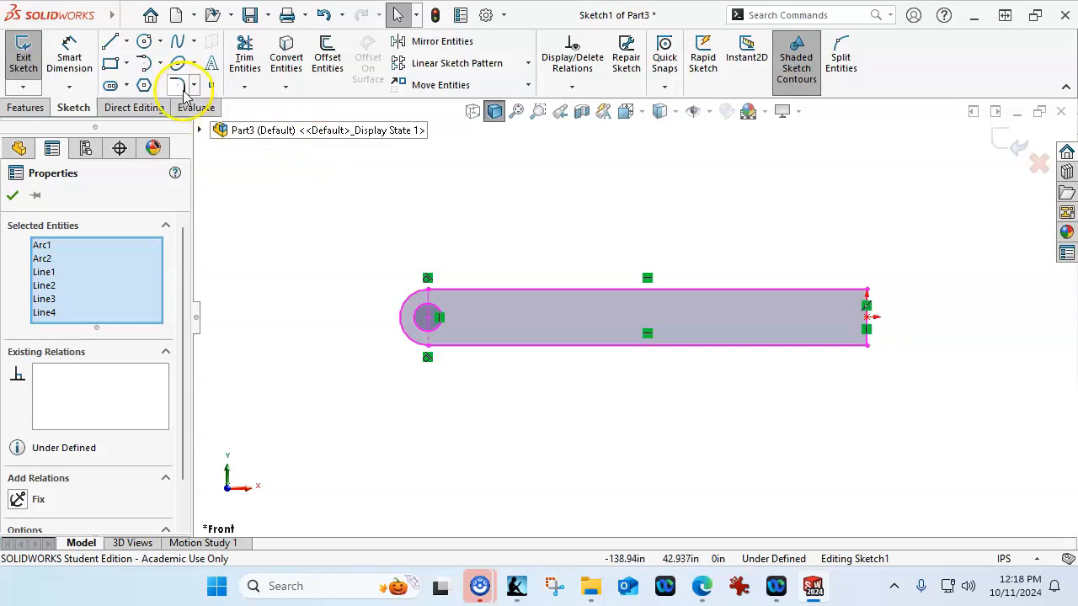
pyautogui.click(528, 86)
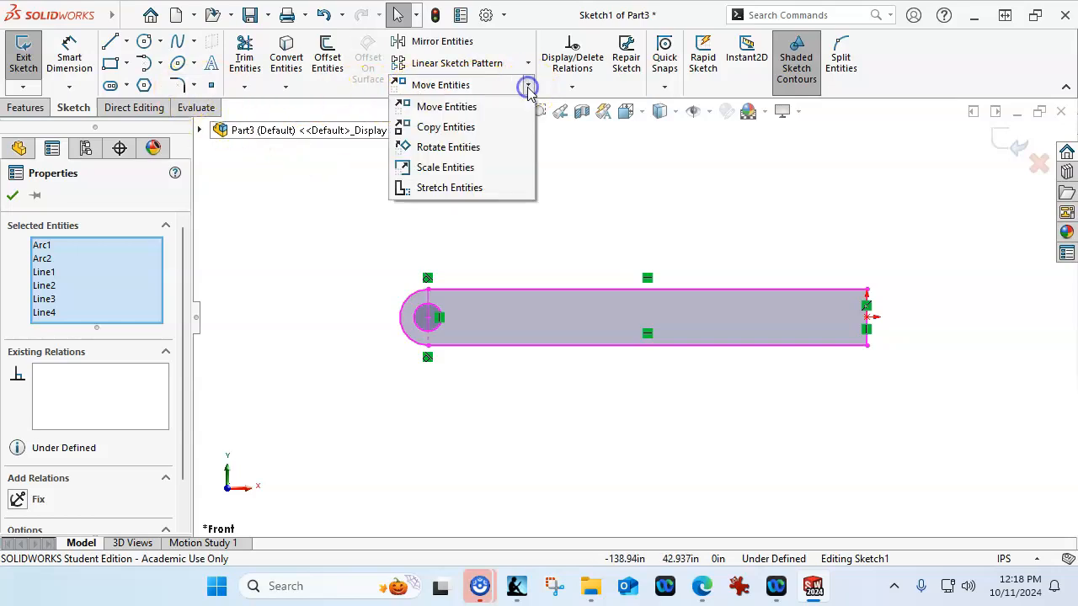
pyautogui.click(440, 165)
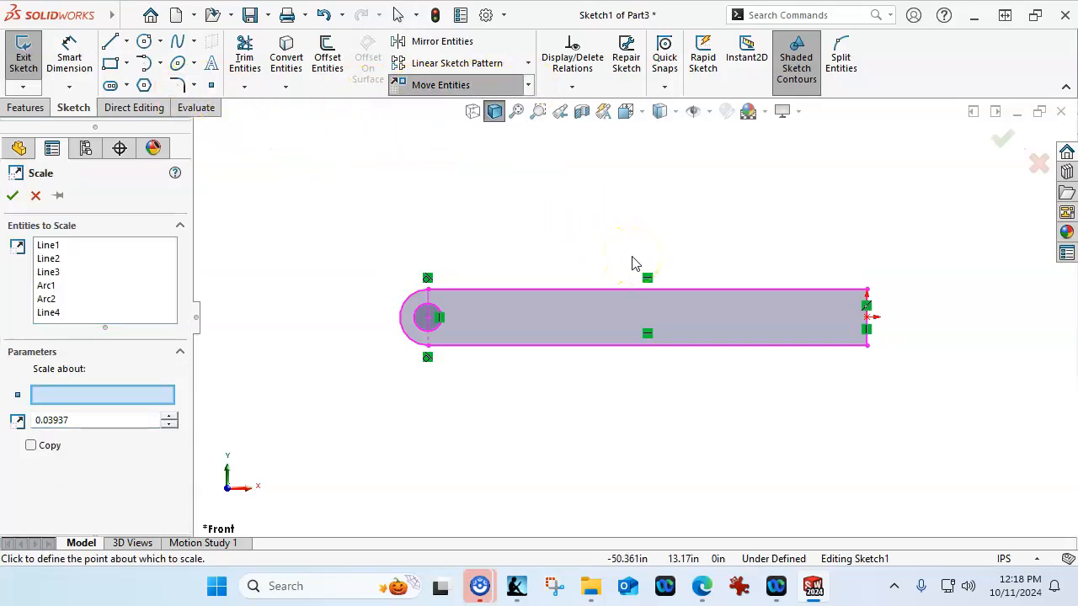
pyautogui.click(76, 396)
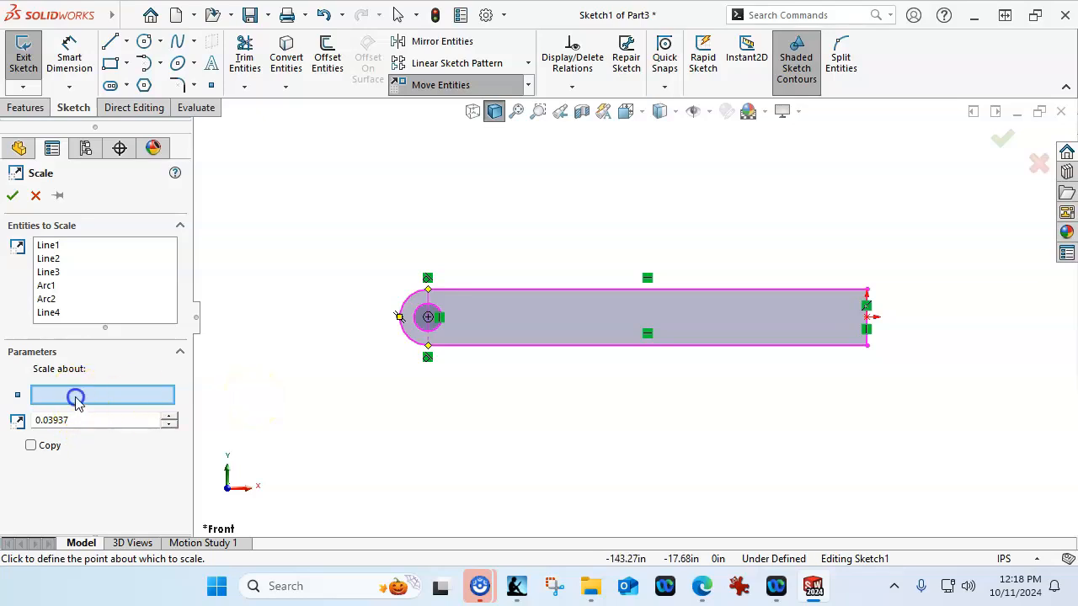
pyautogui.click(866, 317)
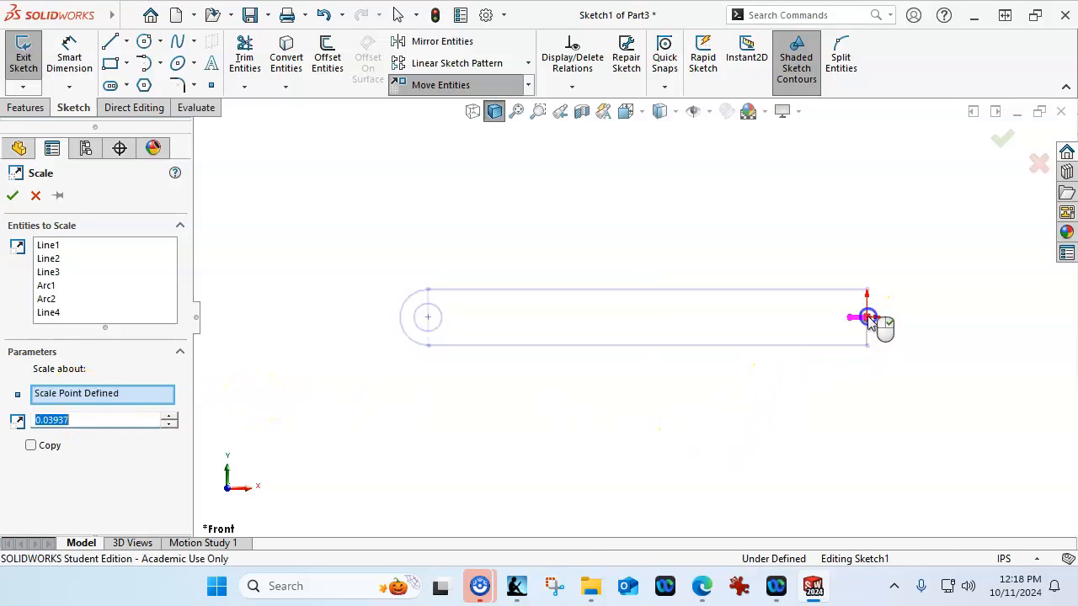
pyautogui.click(12, 195)
pyautogui.press('f')
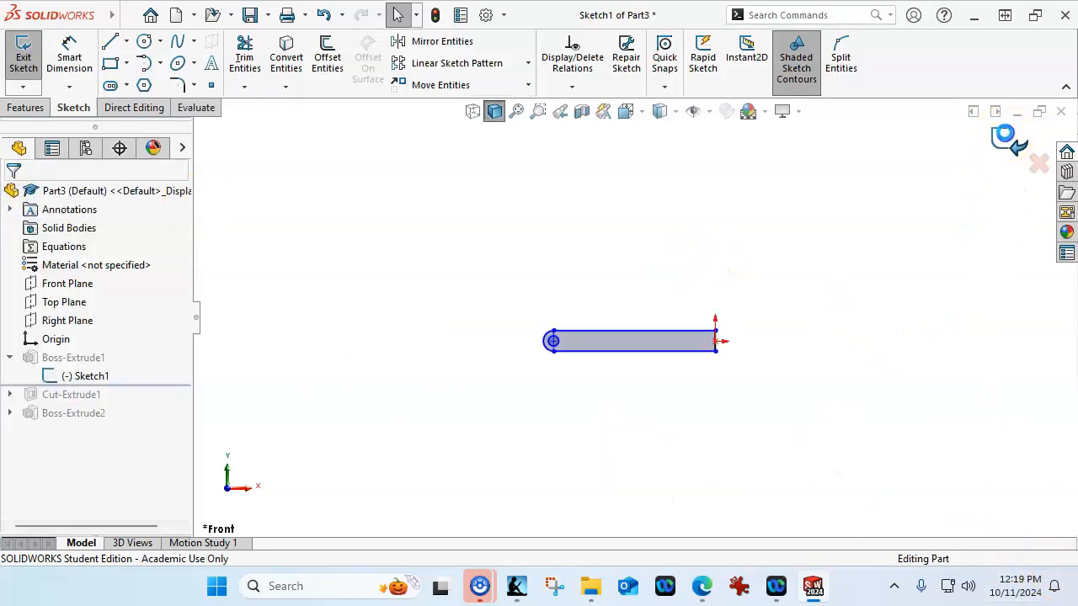
# Exit the sketch and change the document units to MMGS (millimeter, gram, second).
pyautogui.click(1015, 143)
pyautogui.click(1037, 559)
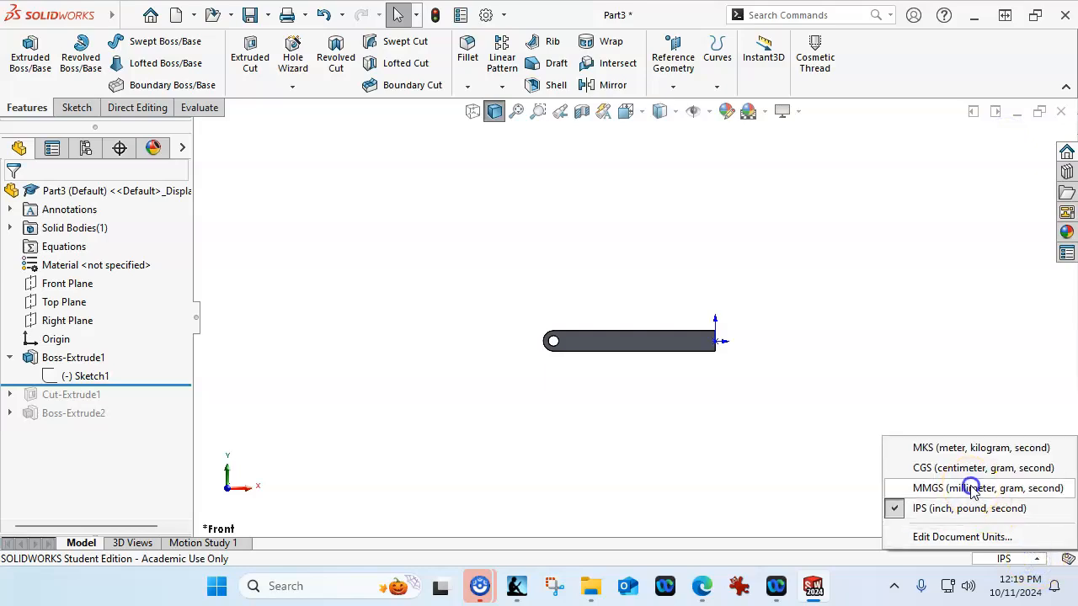
pyautogui.click(986, 488)
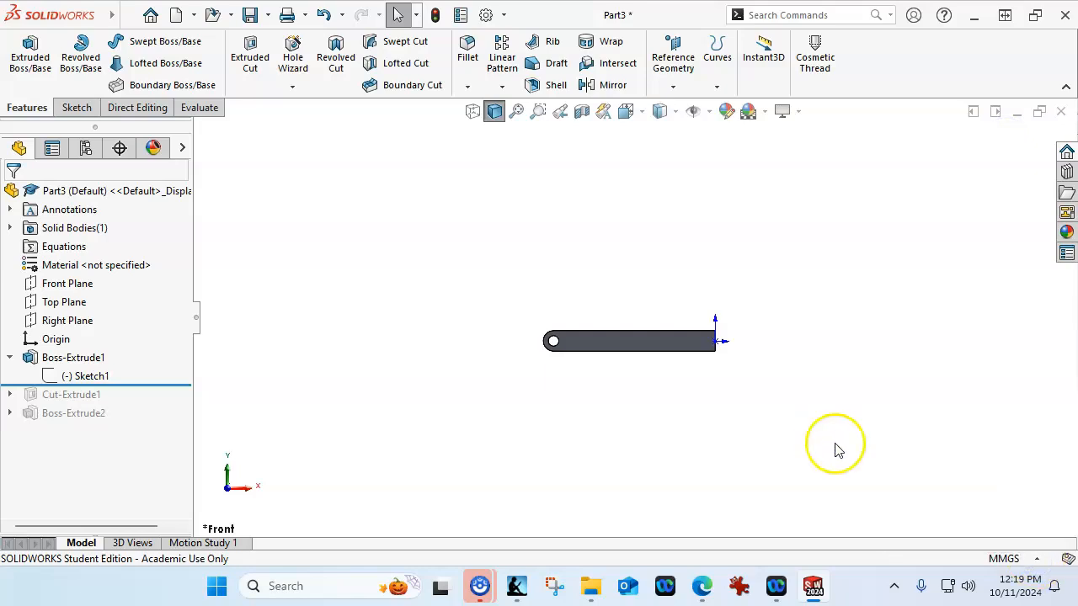
pyautogui.click(1036, 559)
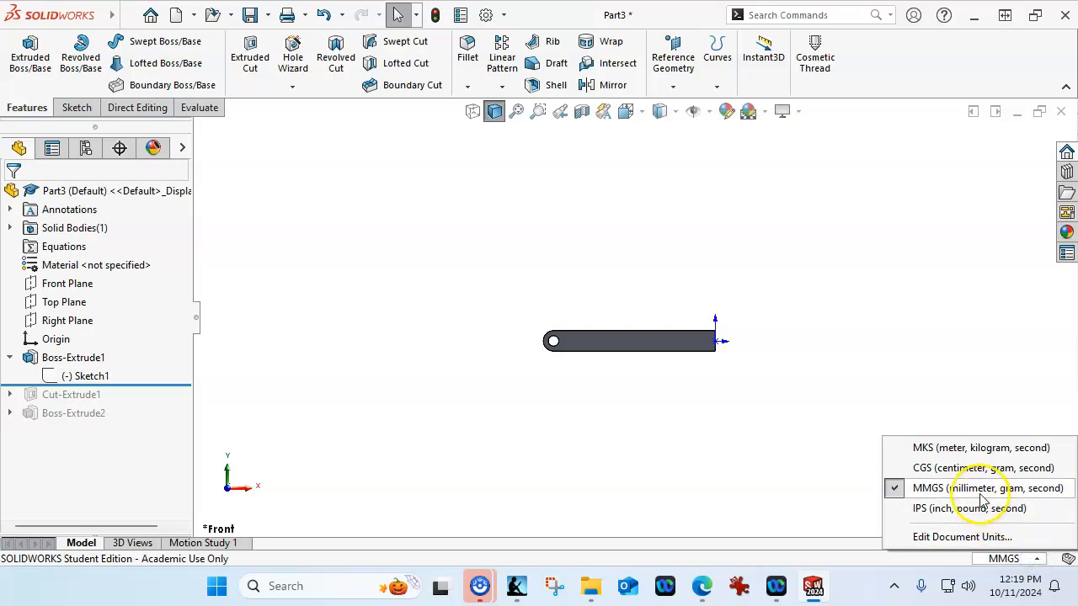
pyautogui.click(799, 387)
# Reopen the bar extrusion's sketch and dimension the profile's upper line with a length of 94 mm.
pyautogui.rightClick(145, 376)
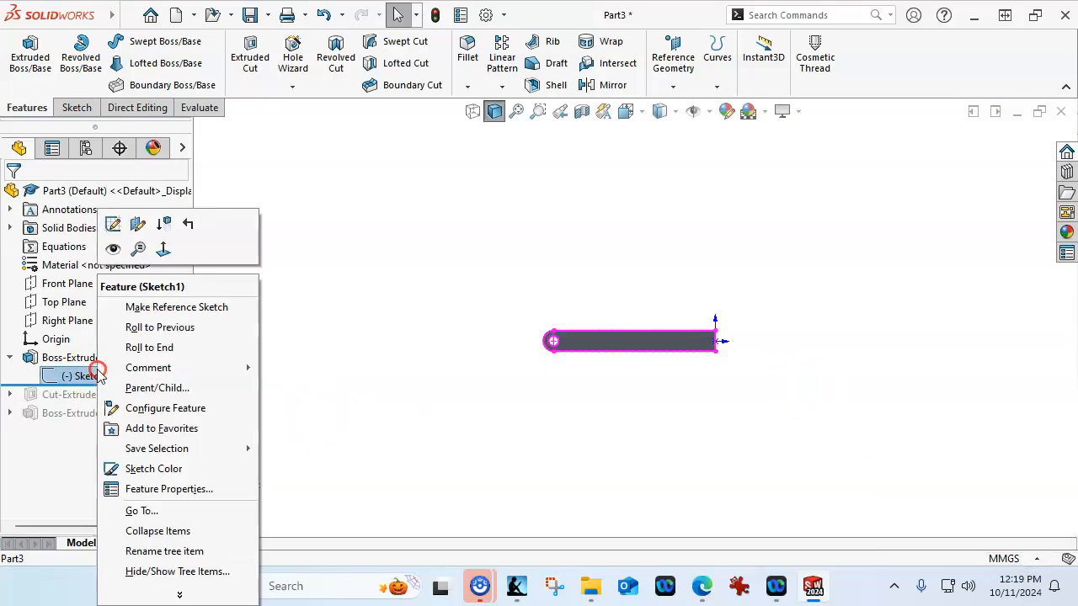
pyautogui.click(109, 223)
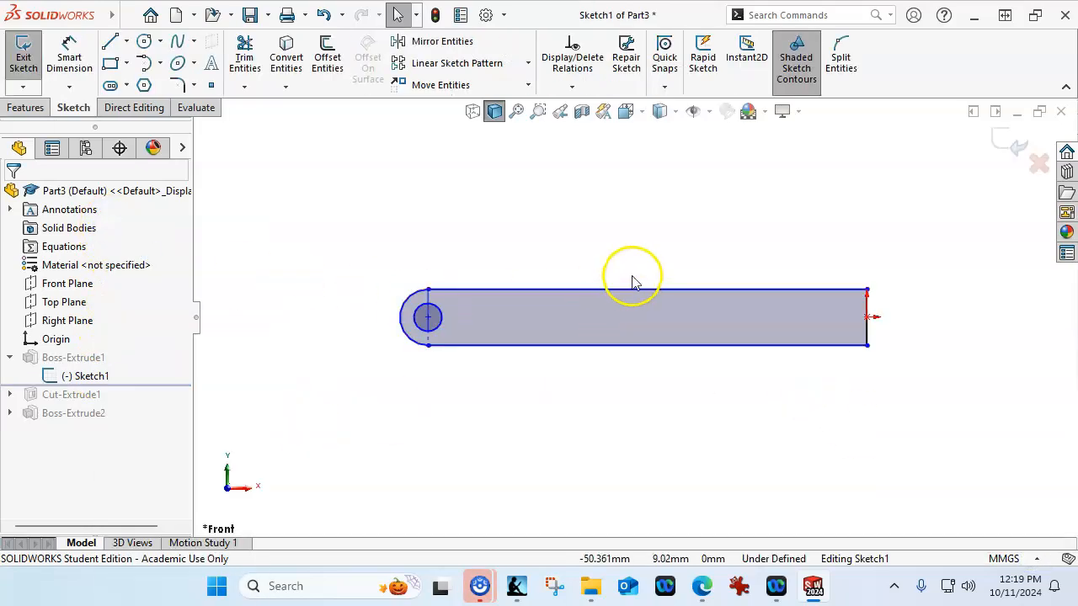
pyautogui.click(69, 53)
pyautogui.click(668, 304)
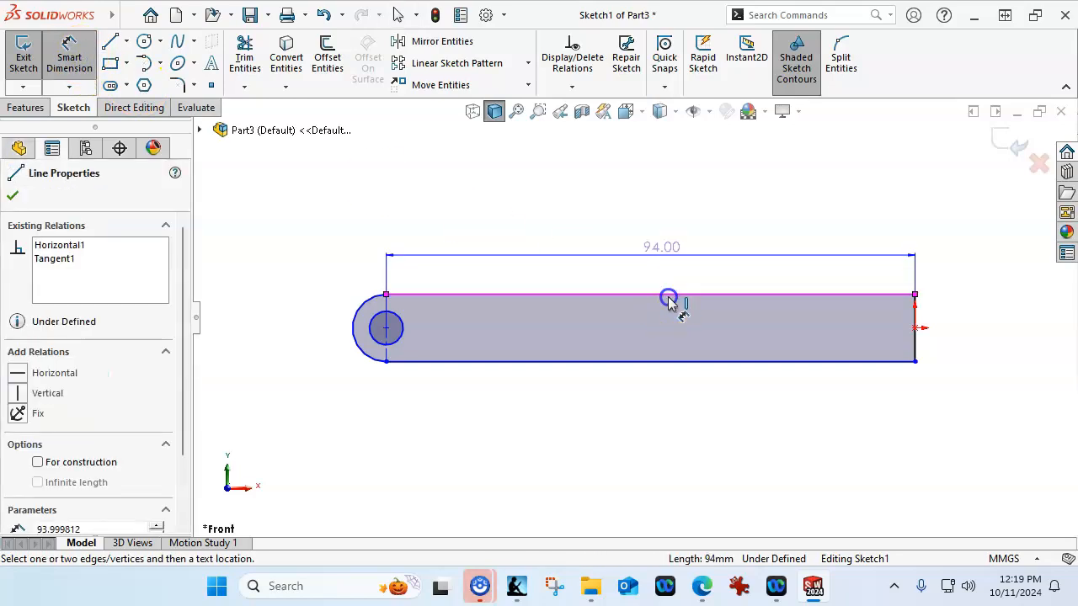
pyautogui.click(662, 254)
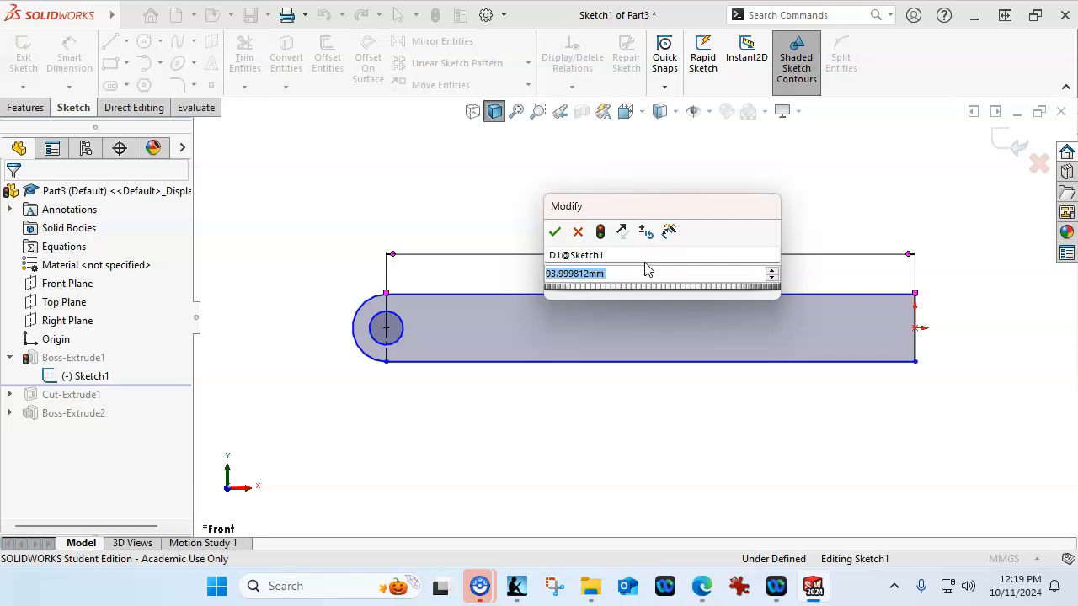
pyautogui.write('94')
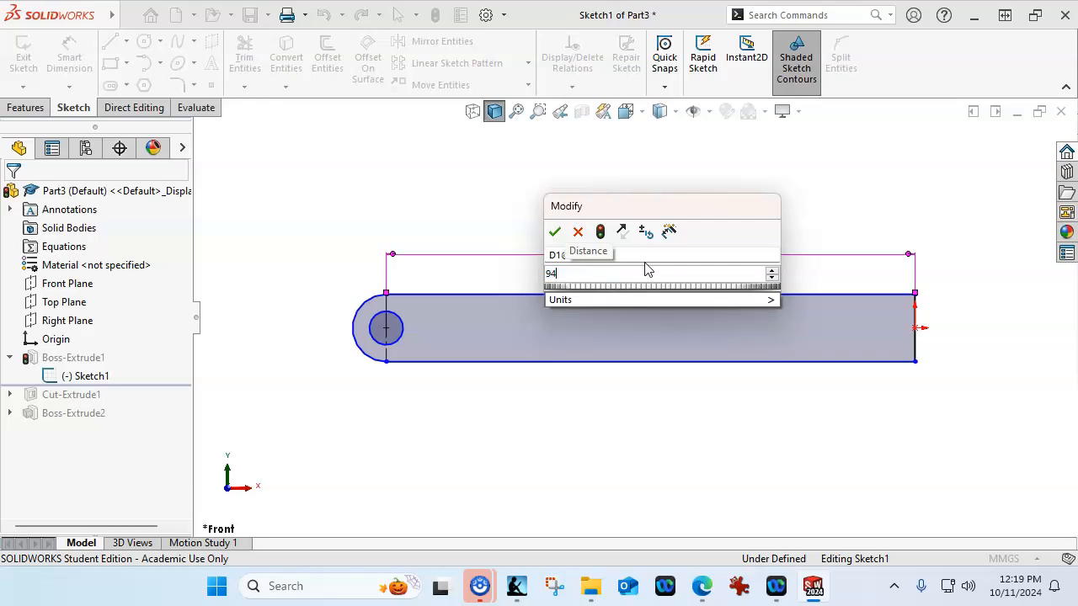
pyautogui.press('Return')
pyautogui.click(596, 355)
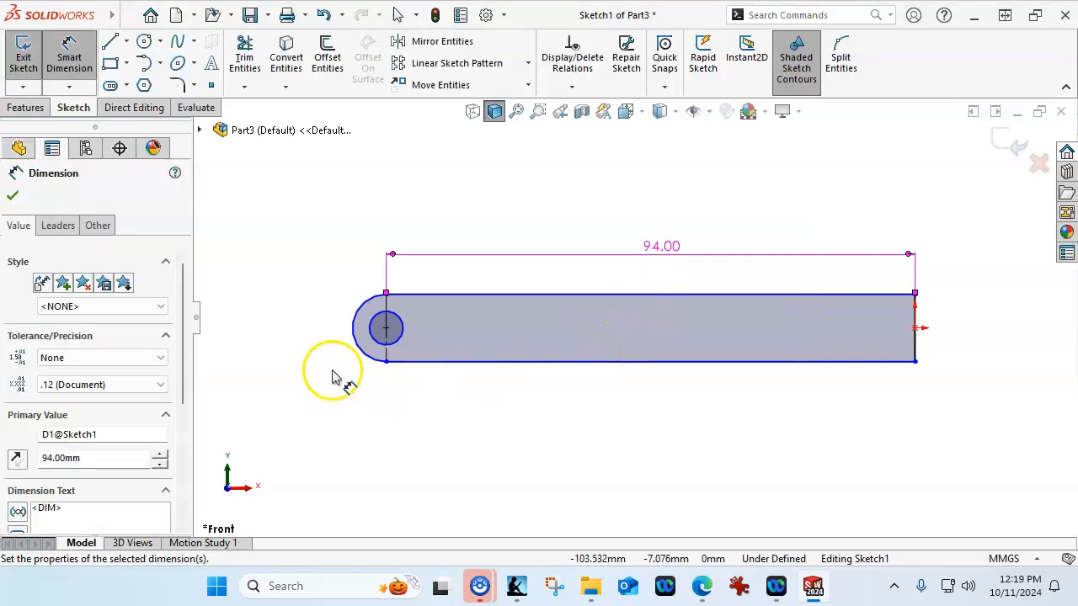
# Dimension the bar's rounded end arc with a radius of 6 mm.
pyautogui.click(360, 351)
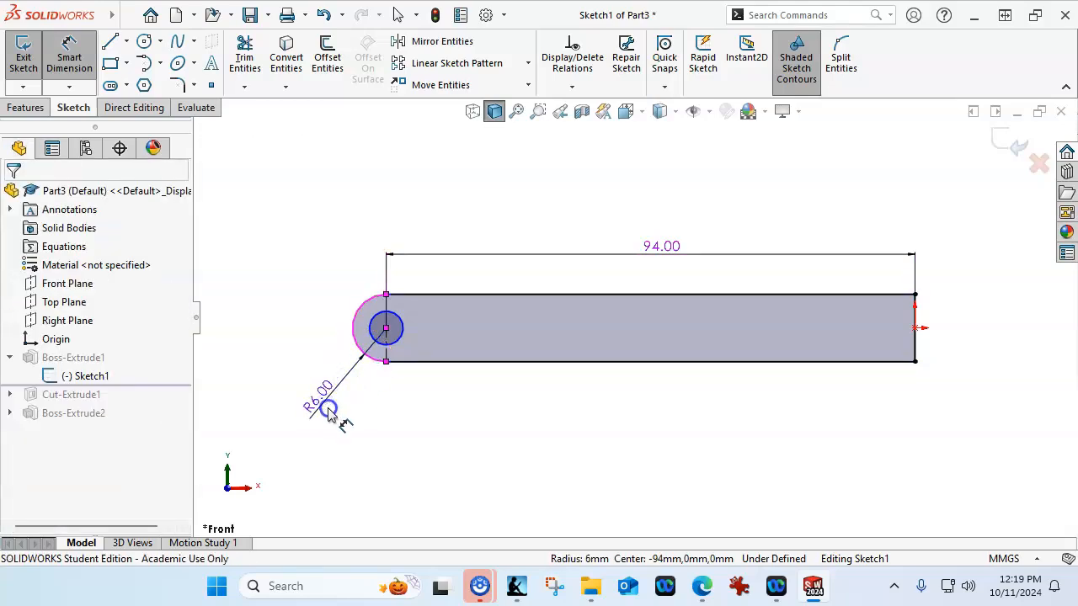
pyautogui.click(332, 412)
pyautogui.write('6')
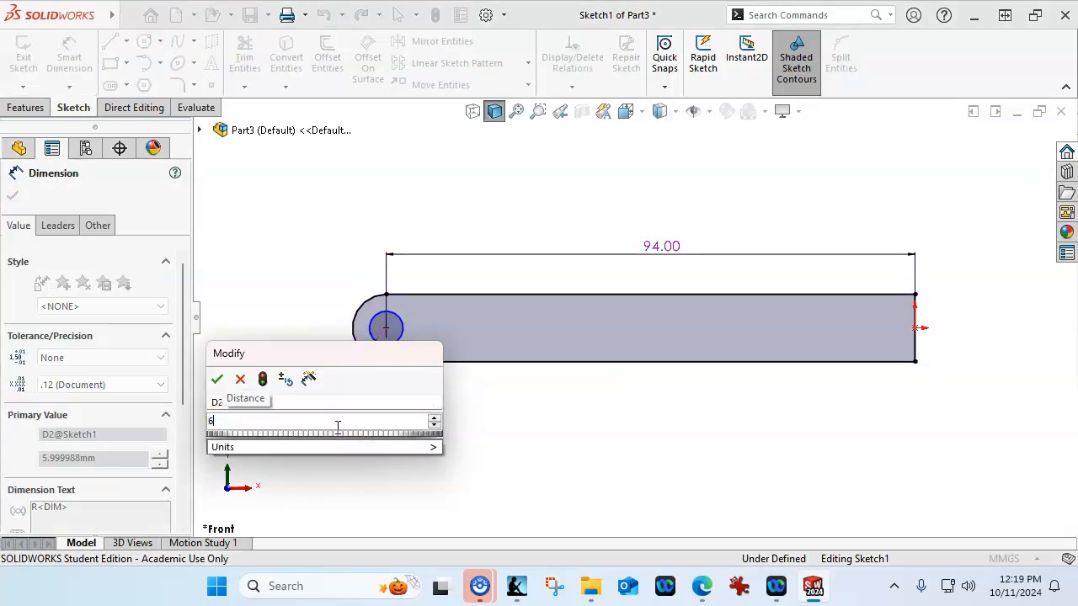
pyautogui.press('Return')
pyautogui.click(427, 403)
# Dimension the pin hole circle with a diameter of 6 mm and exit the sketch.
pyautogui.click(399, 349)
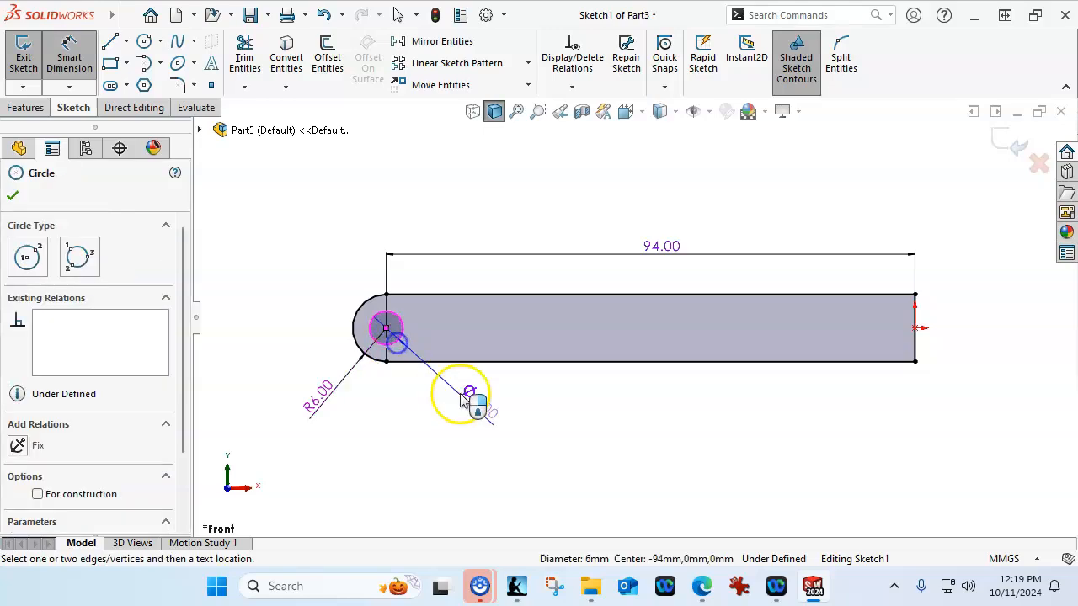
pyautogui.click(513, 431)
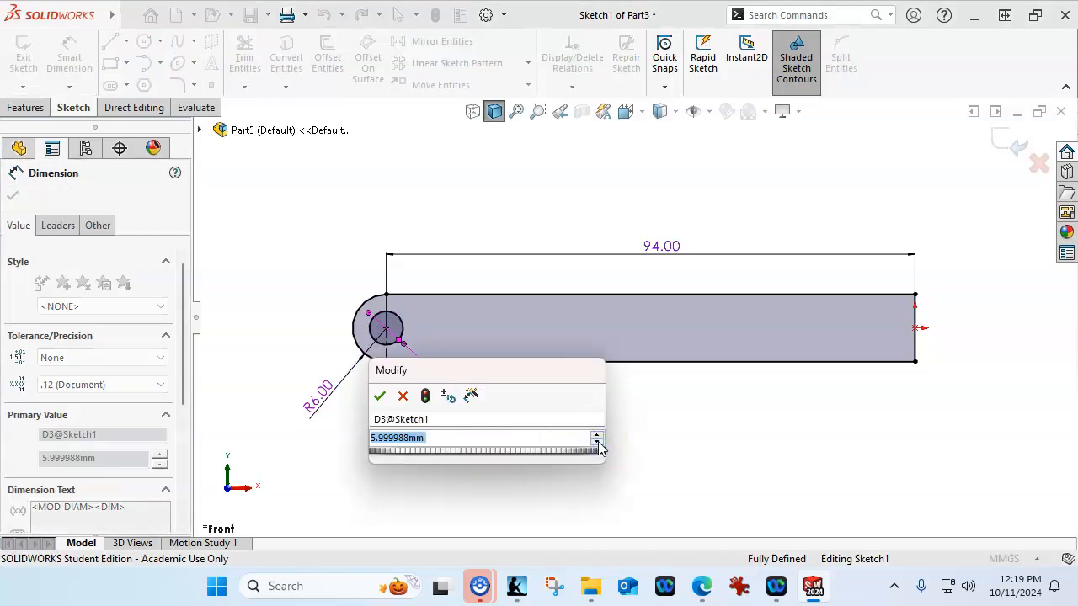
pyautogui.write('6')
pyautogui.press('Return')
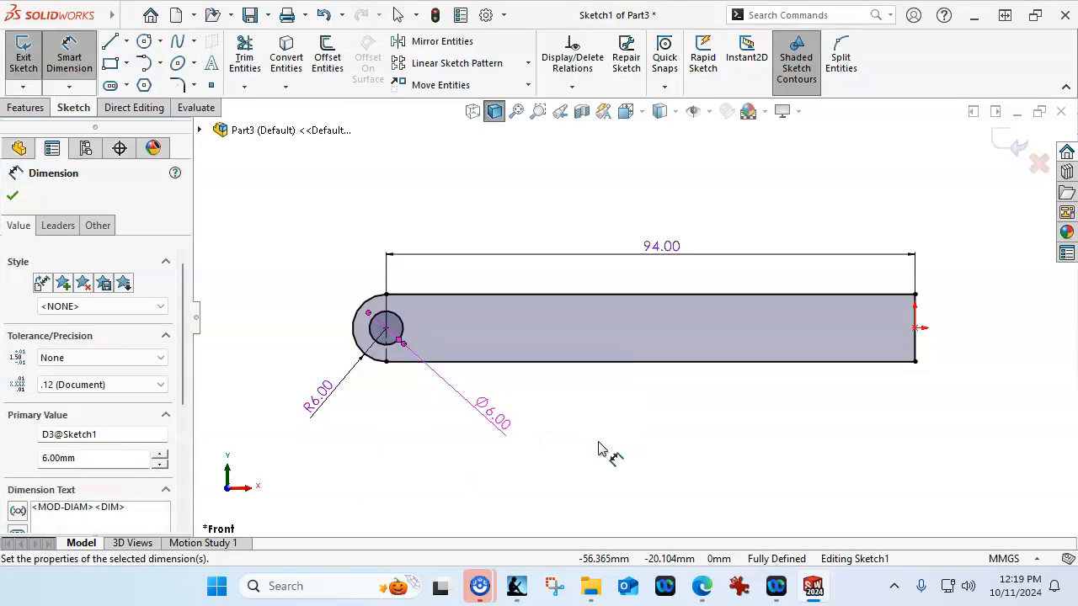
pyautogui.click(1017, 146)
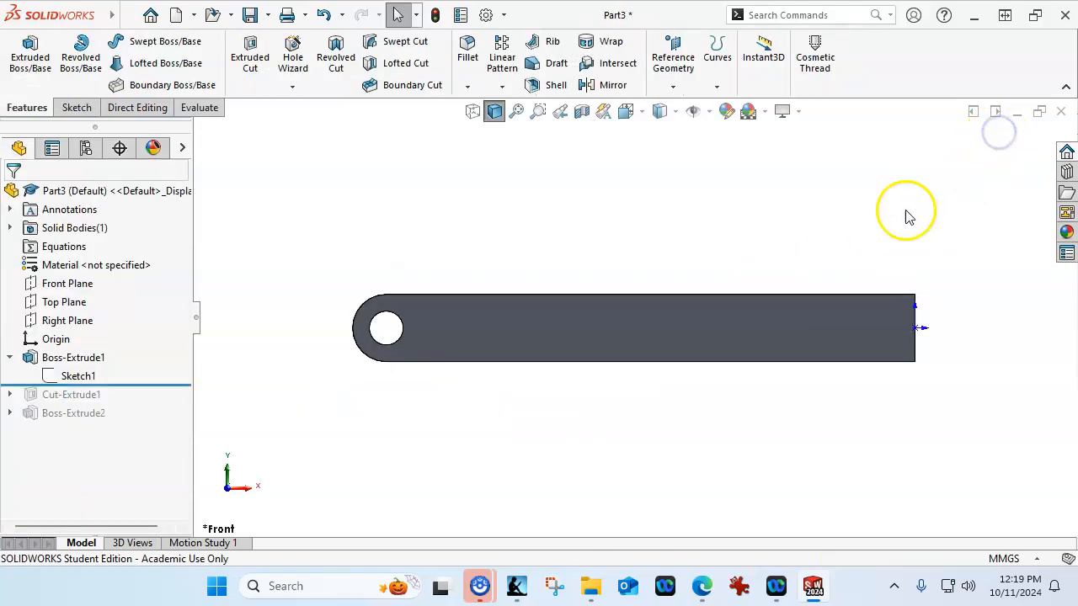
# Set the bar's extrusion depth to 14 mm and rebuild the part.
pyautogui.moveTo(412, 315); pyautogui.dragTo(461, 321, button='middle')
pyautogui.press('f')
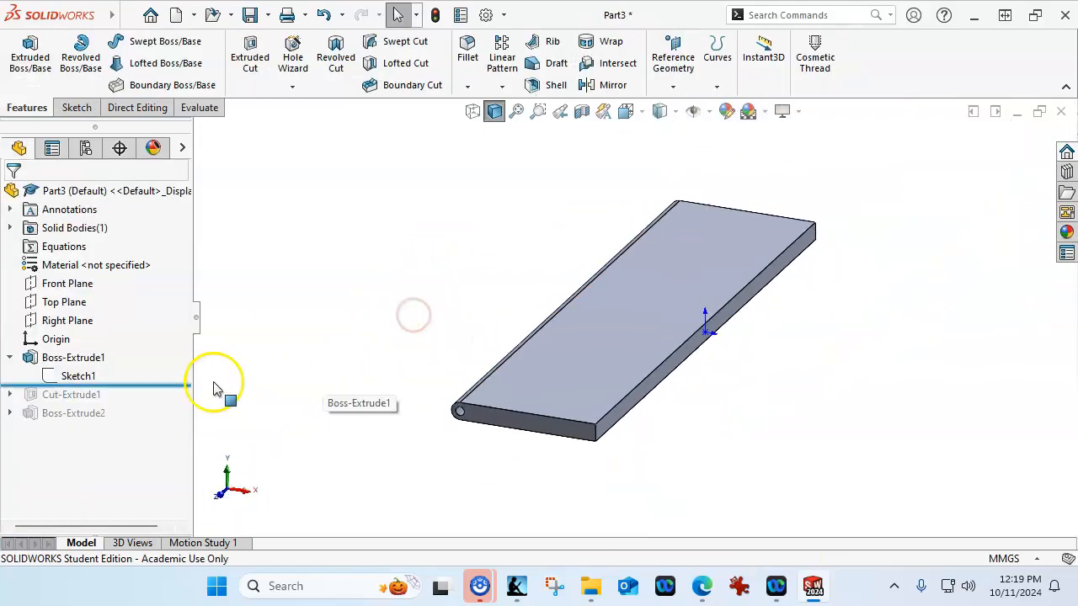
pyautogui.click(84, 357)
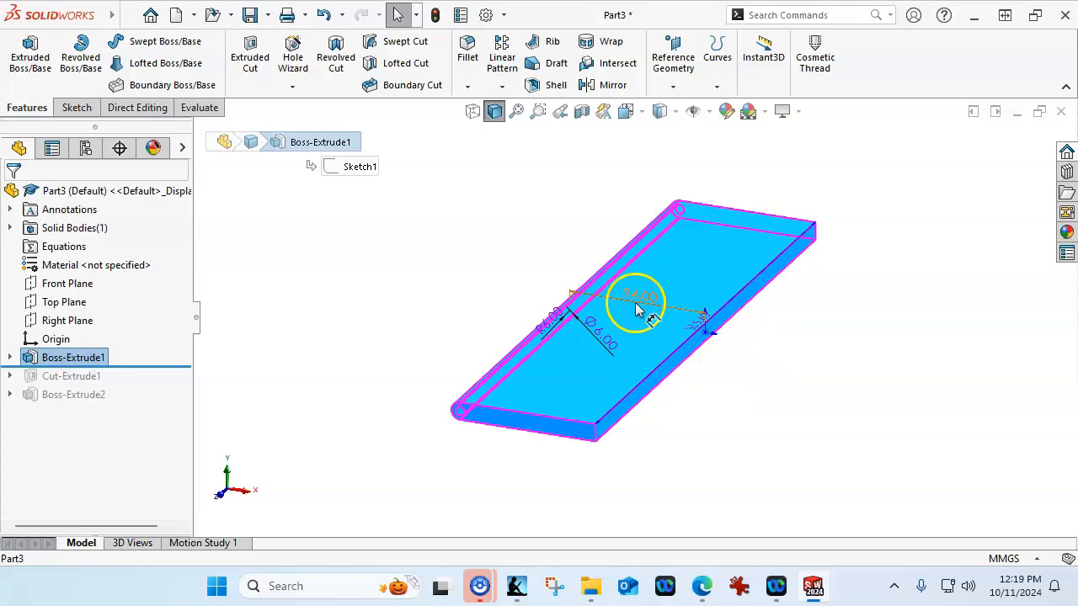
pyautogui.moveTo(702, 326); pyautogui.dragTo(771, 353)
pyautogui.doubleClick(772, 353)
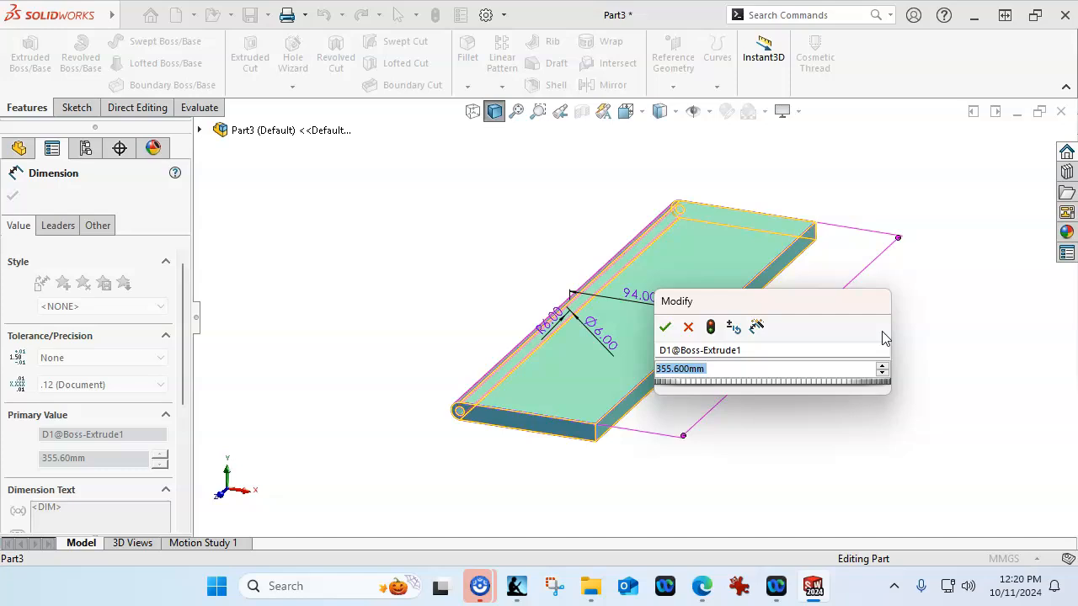
pyautogui.write('14')
pyautogui.press('Return')
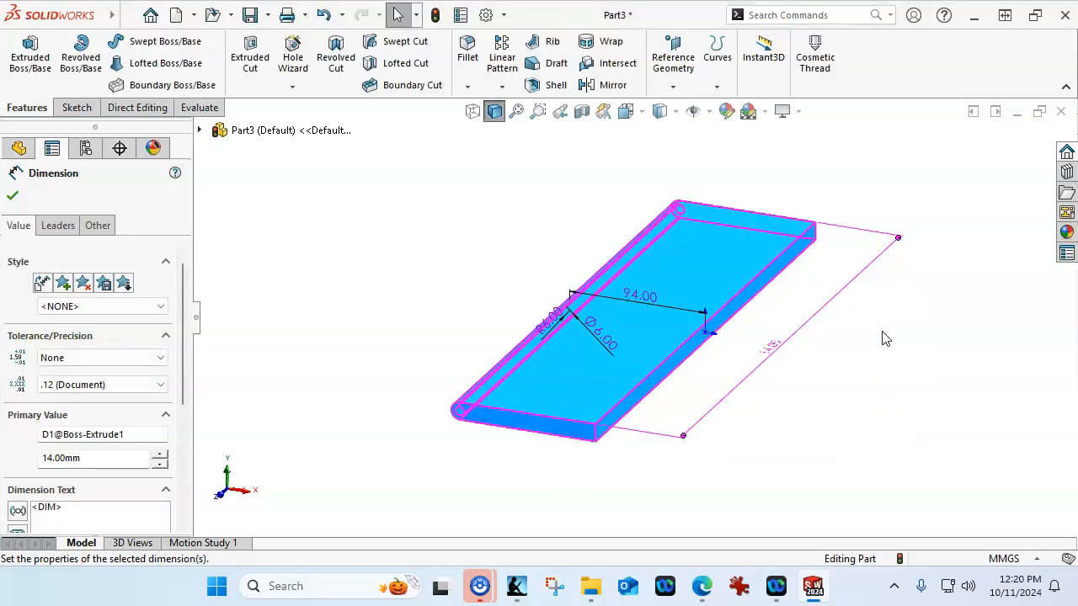
pyautogui.click(435, 27)
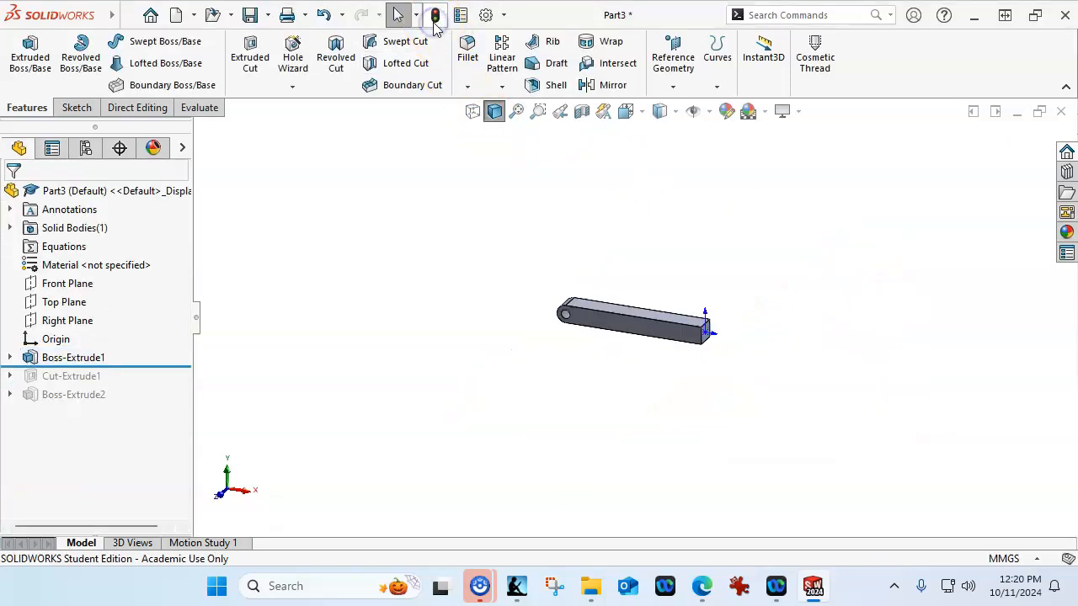
# Roll the part forward past the slot cut, open its sketch, and delete the rectangle's length and vertical offset dimensions.
pyautogui.moveTo(159, 366); pyautogui.dragTo(158, 384)
pyautogui.click(9, 376)
pyautogui.click(77, 394)
pyautogui.click(102, 352)
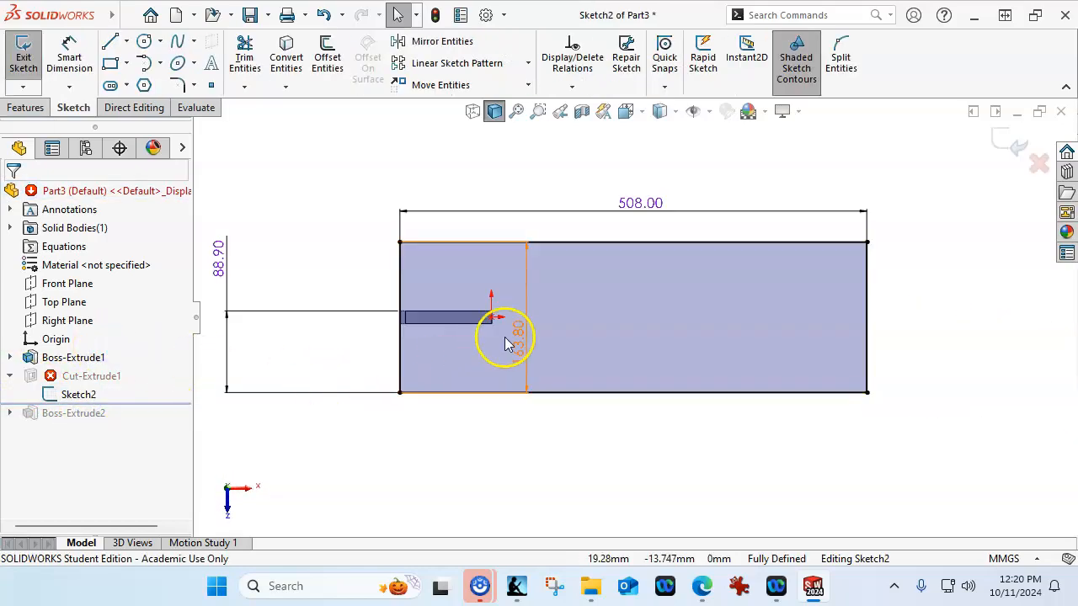
pyautogui.click(637, 205)
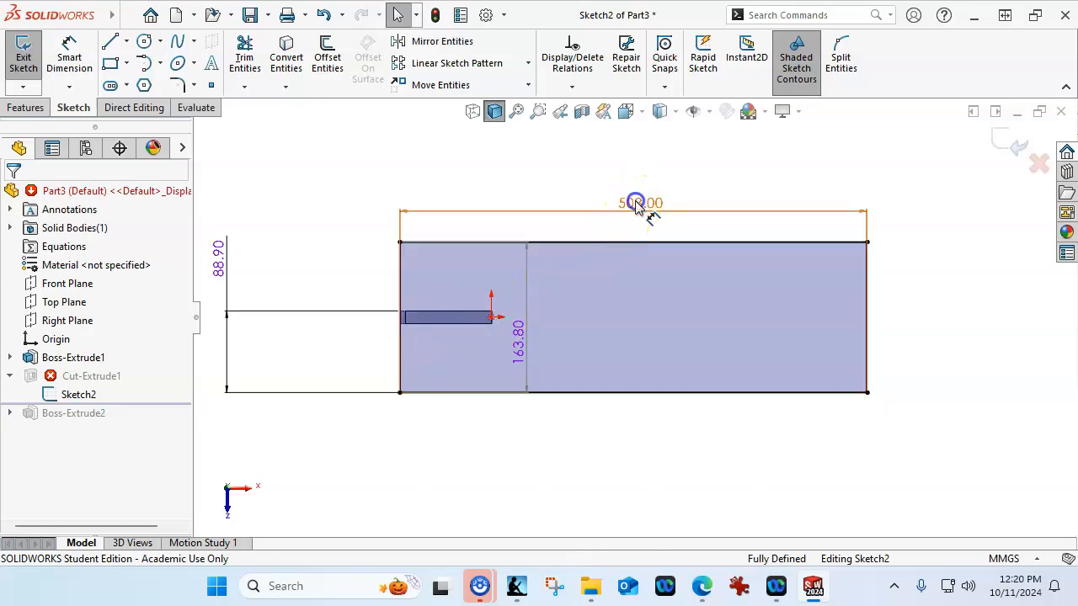
pyautogui.press('Delete')
pyautogui.click(219, 257)
pyautogui.press('Delete')
# Shrink the cut rectangle to a narrow strip about 22 mm long at the bar's rounded end.
pyautogui.moveTo(867, 393)
pyautogui.mouseDown()
pyautogui.moveTo(469, 331)
pyautogui.moveTo(394, 280)
pyautogui.mouseUp()
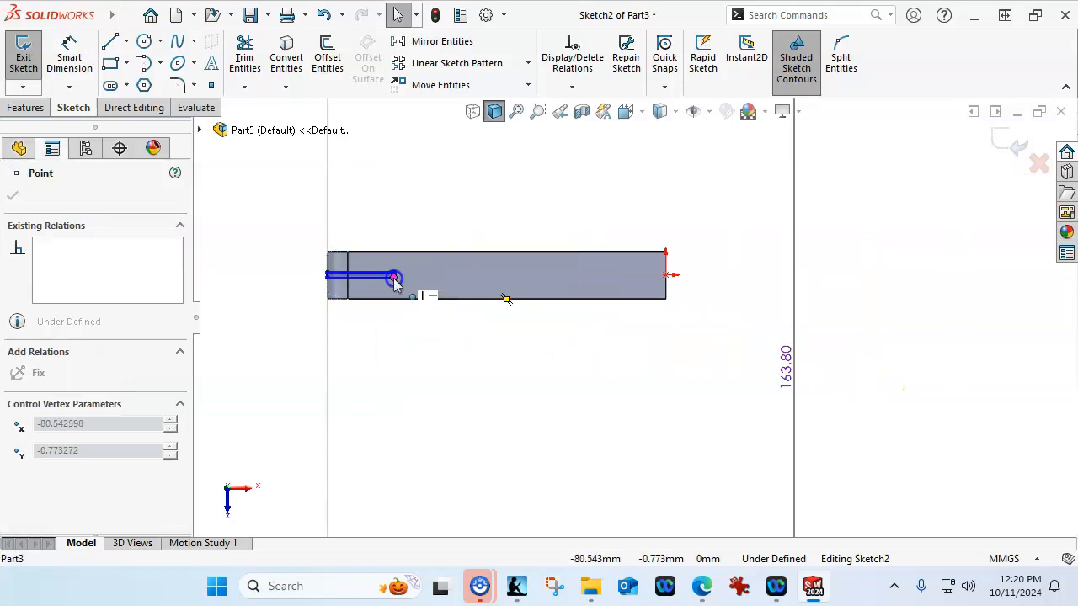
pyautogui.click(433, 395)
pyautogui.scroll(-3, 328, 261)
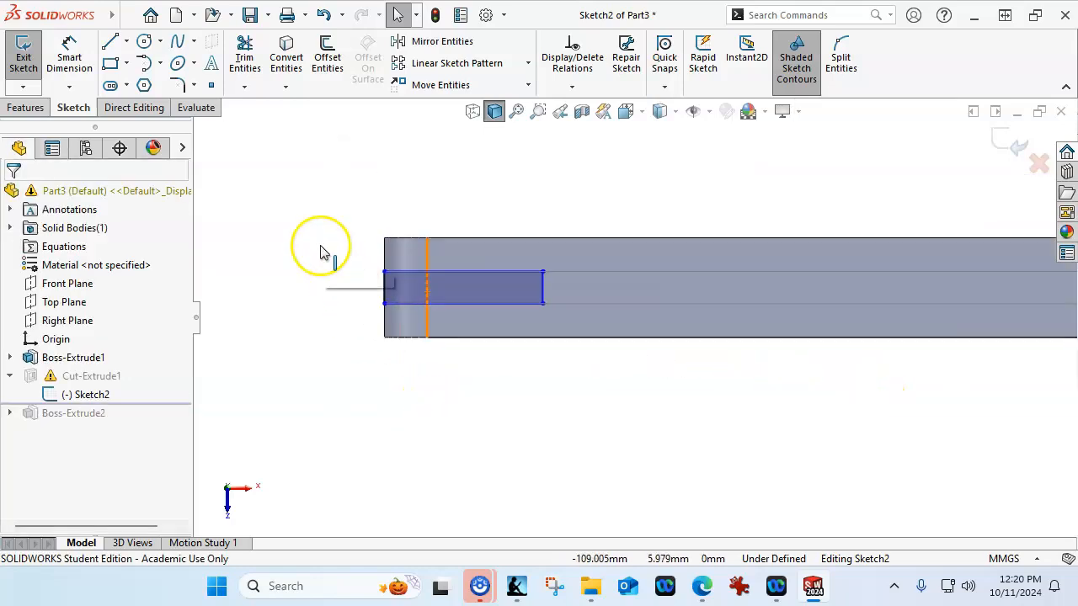
# Dimension the slot rectangle's lower line with a length of 20 mm.
pyautogui.click(92, 83)
pyautogui.click(457, 303)
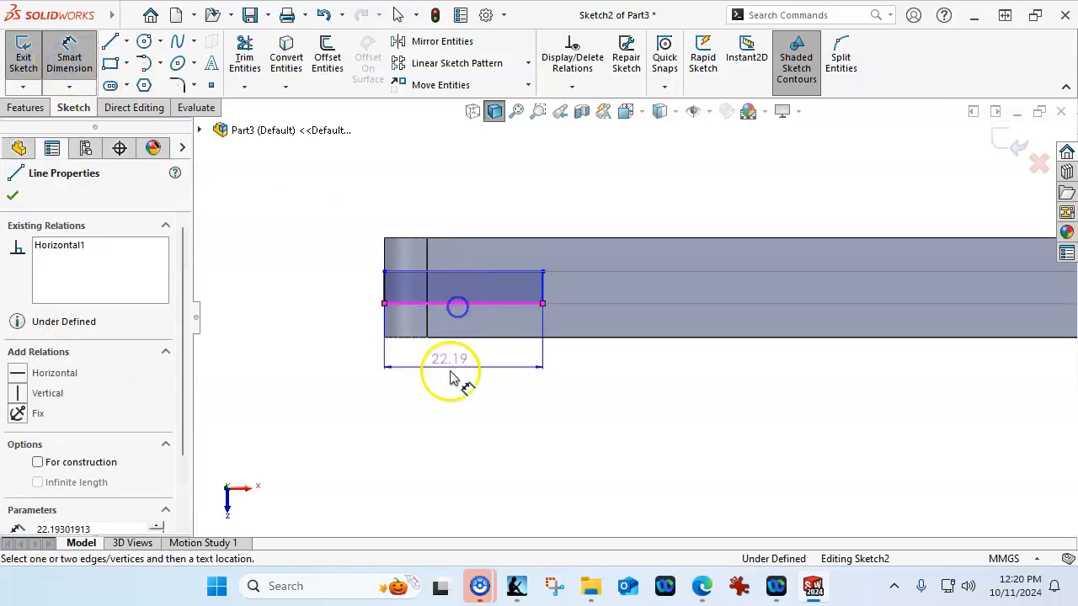
pyautogui.click(448, 403)
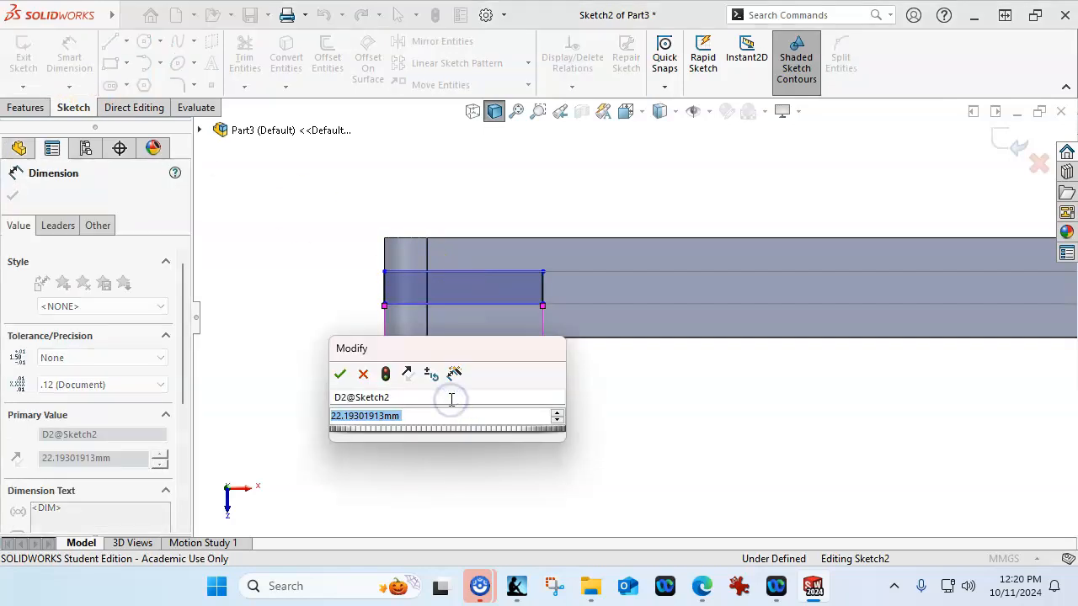
pyautogui.write('20')
pyautogui.press('Return')
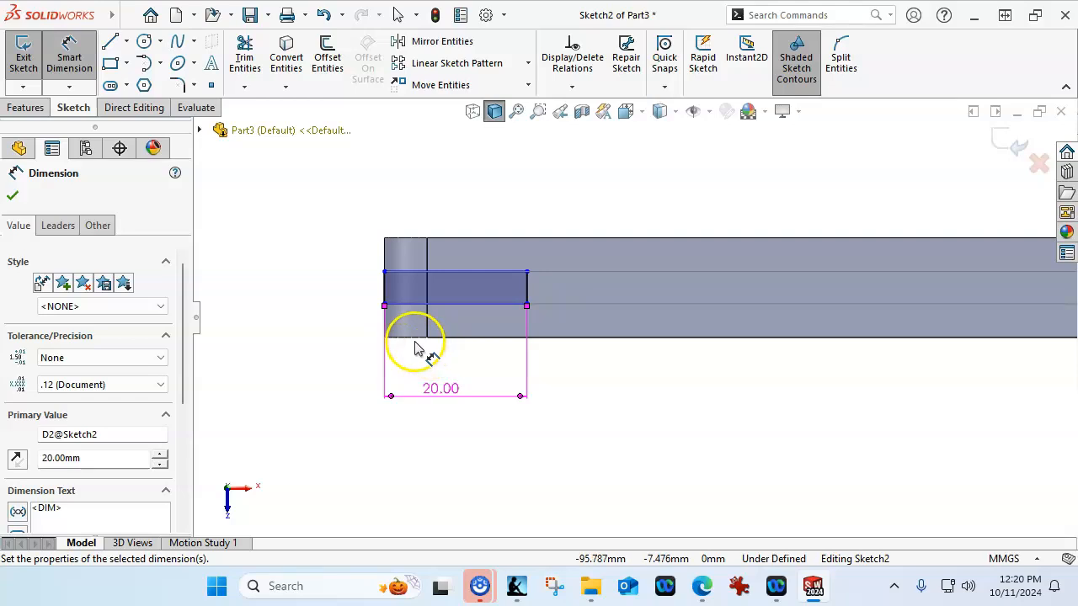
# Dimension the distance between the slot rectangle's lower line and the bar's lower edge as 3.5 mm and exit the sketch.
pyautogui.click(441, 304)
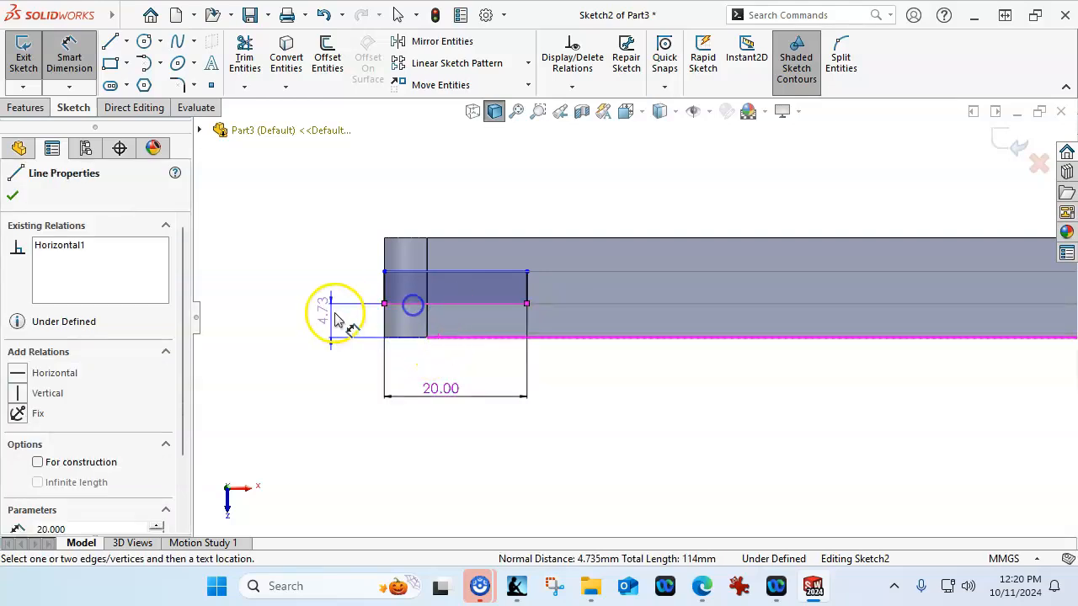
pyautogui.click(325, 306)
pyautogui.write('3.5')
pyautogui.press('Return')
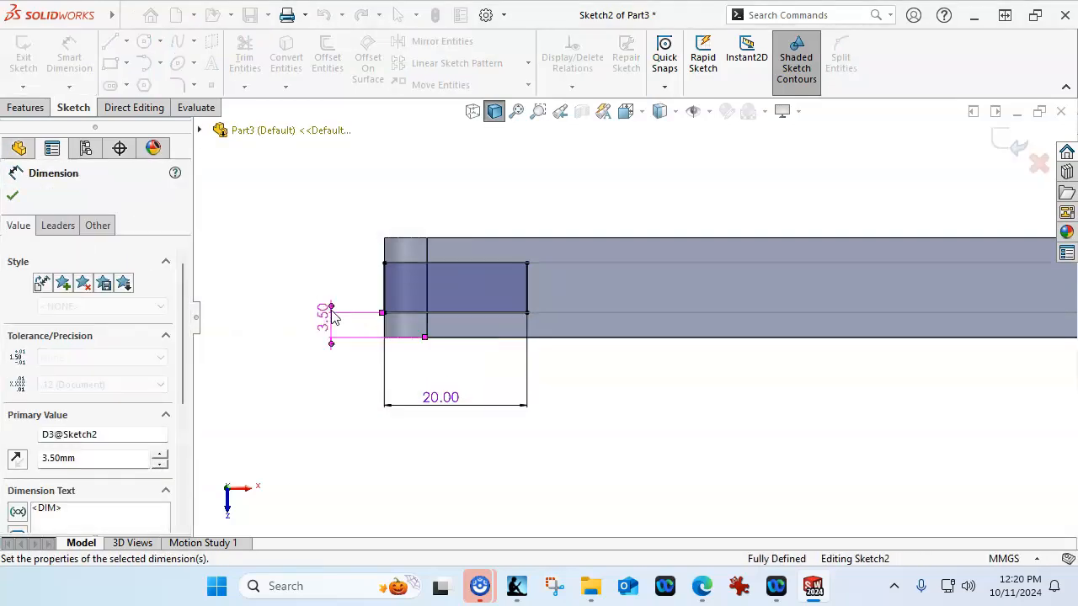
pyautogui.click(1007, 141)
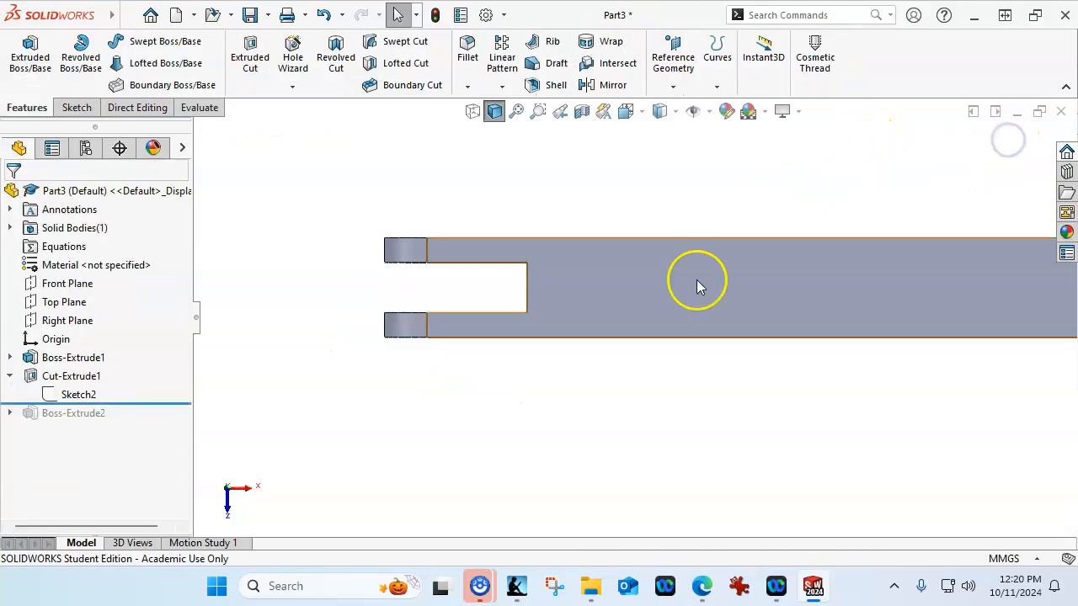
# Roll the part forward past the tab extrusion and open its slot-shaped sketch for editing.
pyautogui.scroll(3, 623, 353)
pyautogui.moveTo(623, 351); pyautogui.dragTo(606, 161, button='middle')
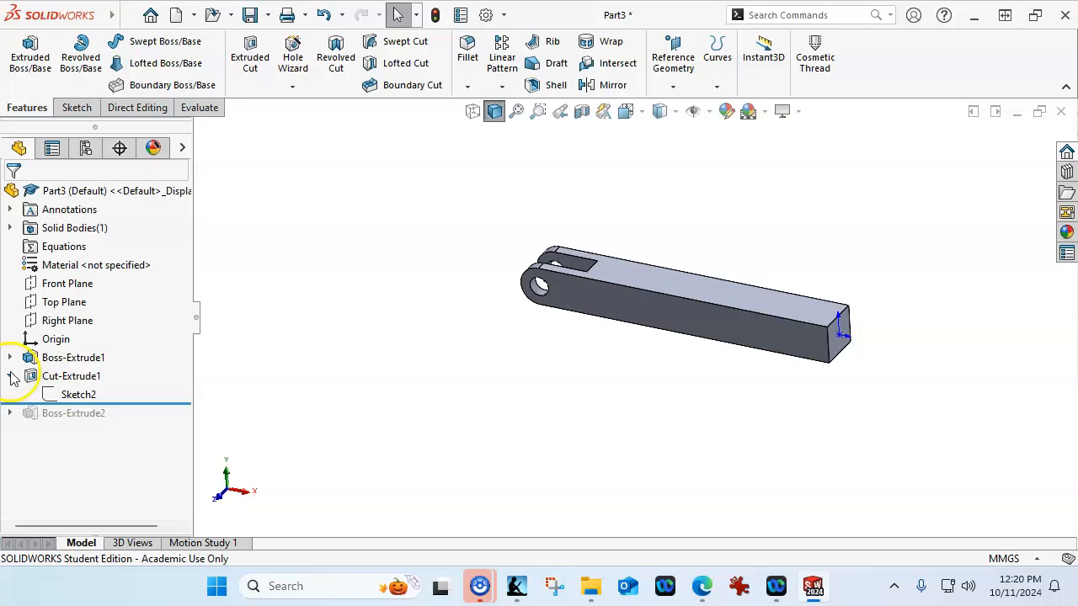
pyautogui.click(10, 376)
pyautogui.moveTo(138, 386); pyautogui.dragTo(132, 409)
pyautogui.click(10, 394)
pyautogui.scroll(5, 367, 377)
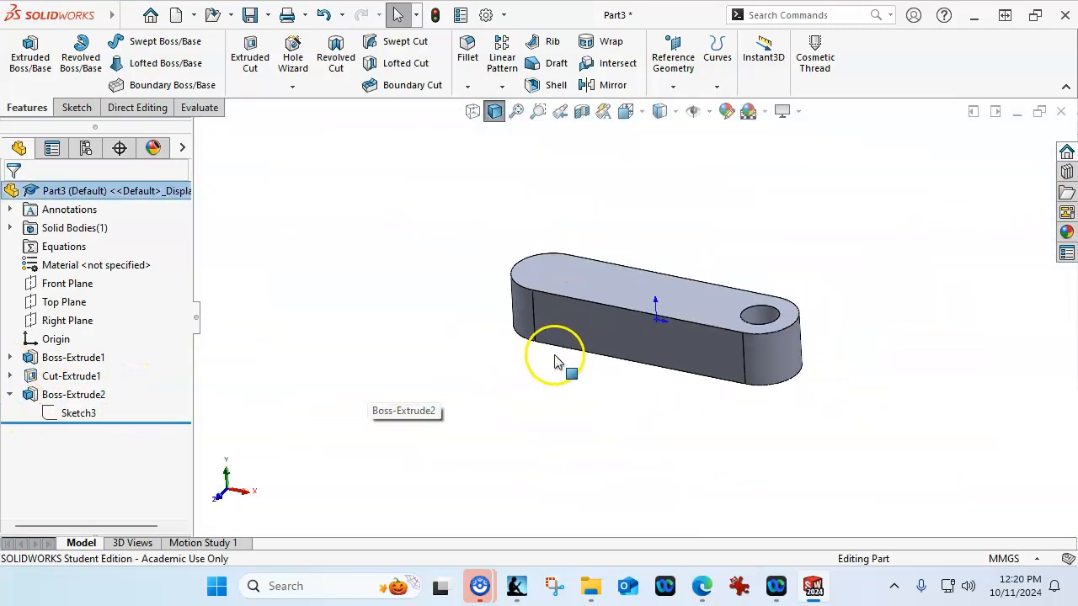
pyautogui.click(555, 376)
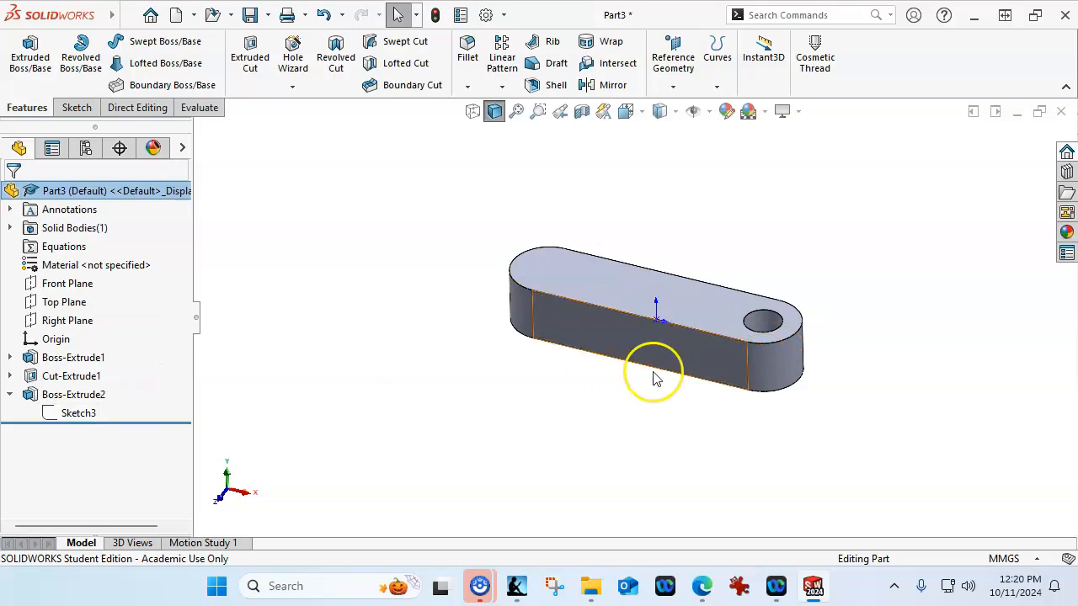
pyautogui.click(80, 412)
pyautogui.rightClick(80, 412)
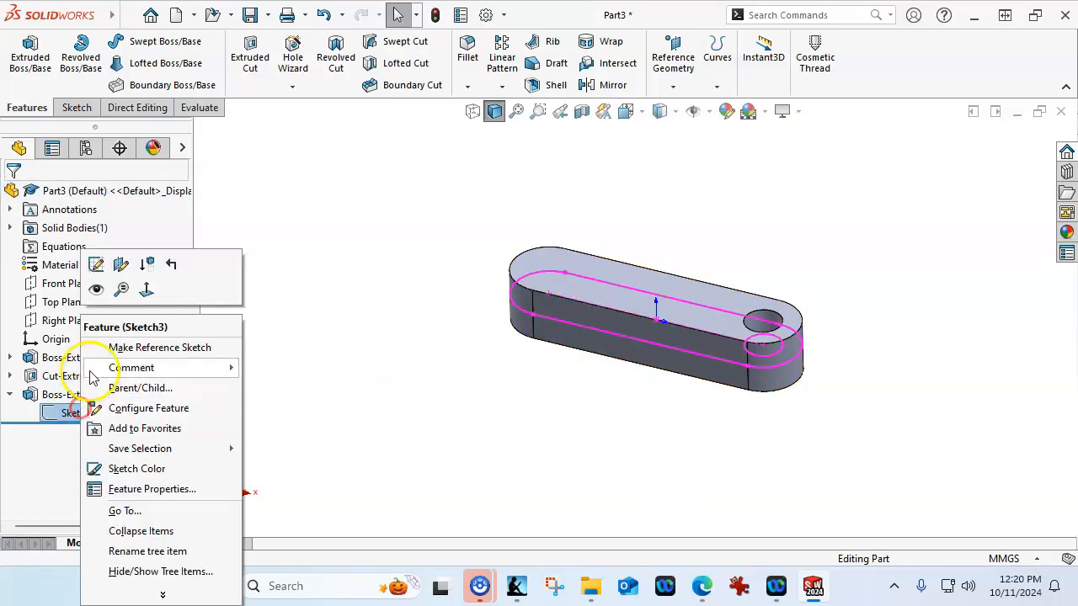
pyautogui.click(96, 265)
pyautogui.scroll(-3, 680, 330)
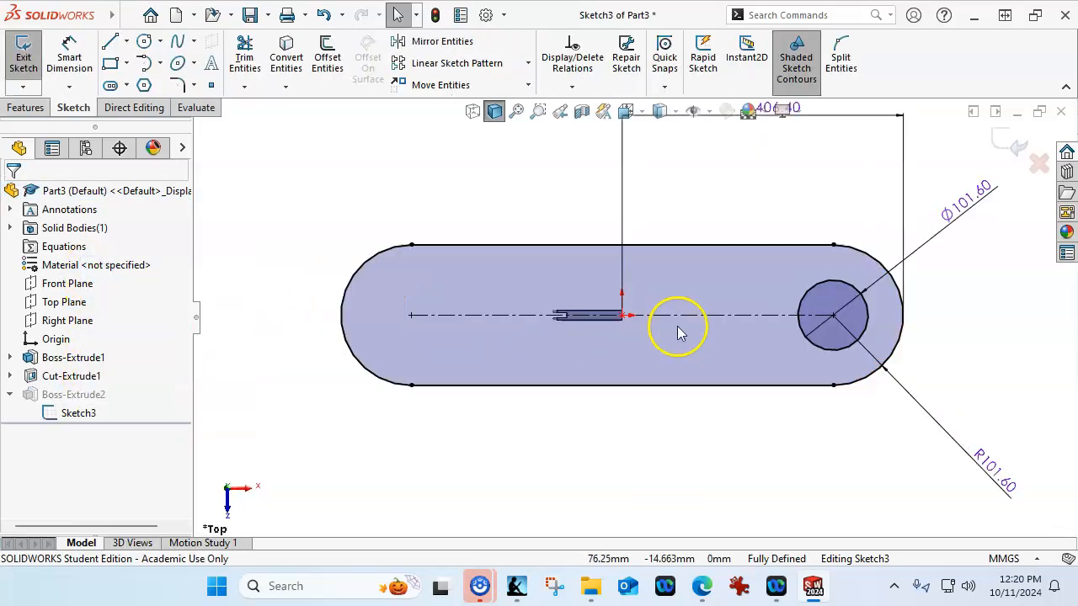
pyautogui.scroll(3, 633, 315)
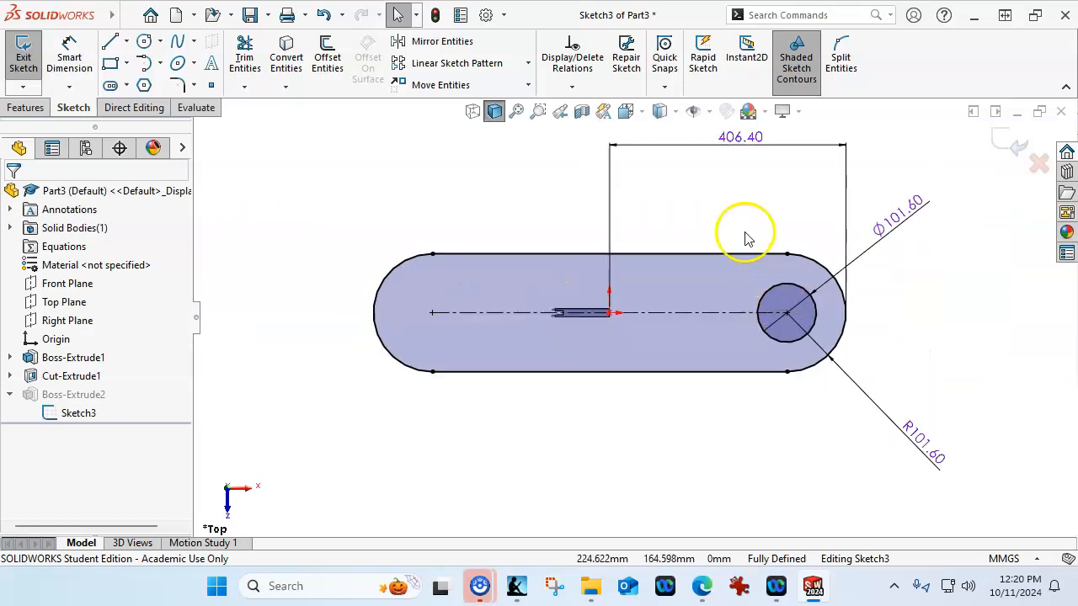
# Delete the tab sketch's horizontal distance, hole diameter and end radius dimensions.
pyautogui.click(751, 148)
pyautogui.press('Delete')
pyautogui.click(899, 215)
pyautogui.press('Delete')
pyautogui.click(926, 437)
pyautogui.press('Delete')
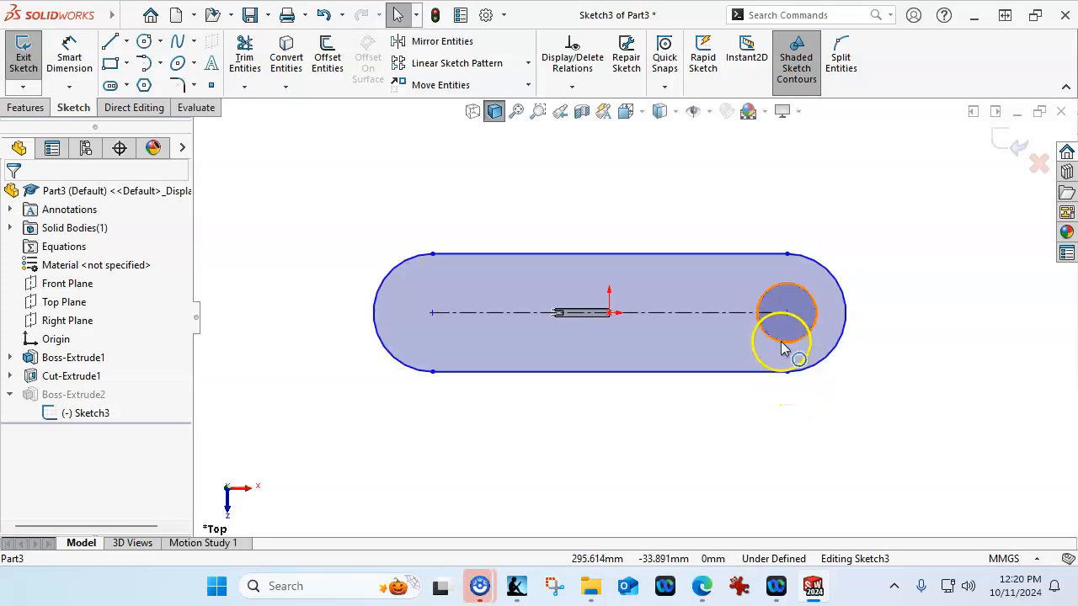
# Dimension the tab's hole circle with a diameter of 4 mm.
pyautogui.rightClick(818, 211)
pyautogui.click(974, 180)
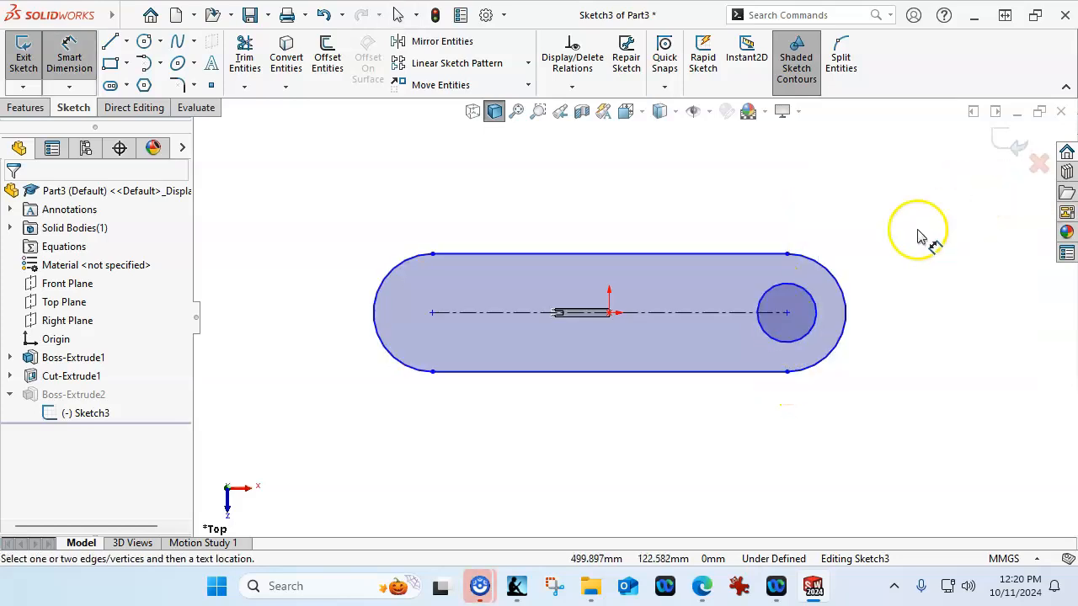
pyautogui.click(815, 309)
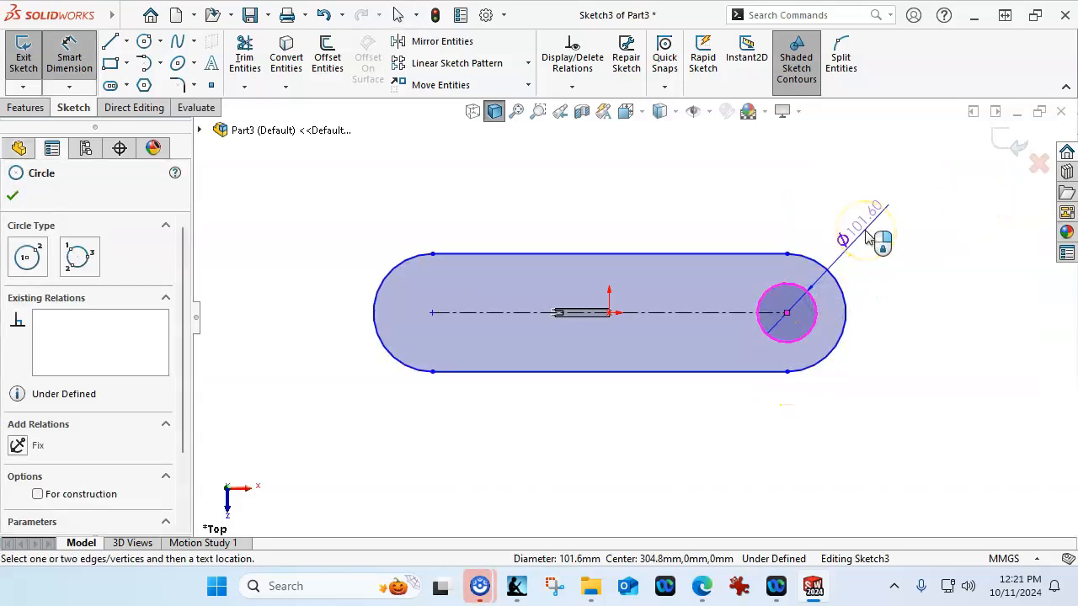
pyautogui.click(867, 237)
pyautogui.write('4')
pyautogui.press('Return')
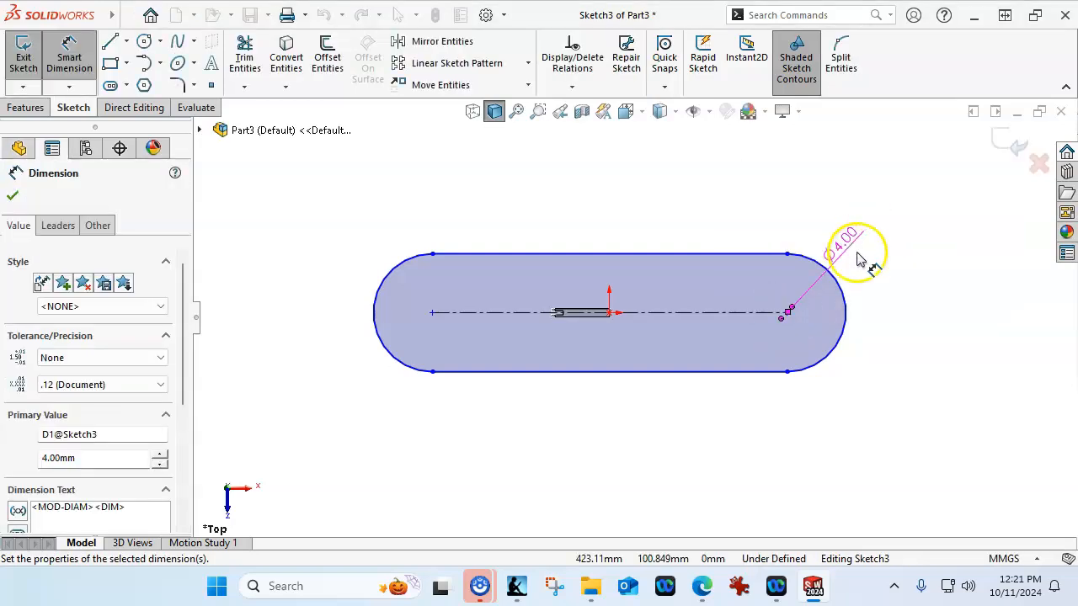
# Leave the dimension tool and shrink the tab's slot outline down to the hole circle.
pyautogui.rightClick(867, 313)
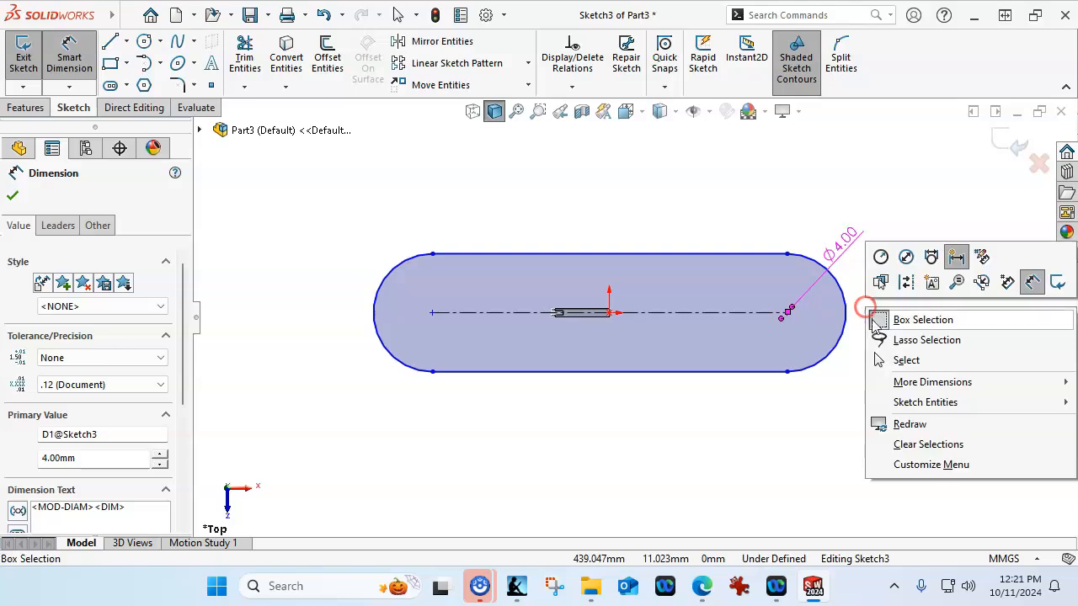
pyautogui.click(884, 361)
pyautogui.click(842, 250)
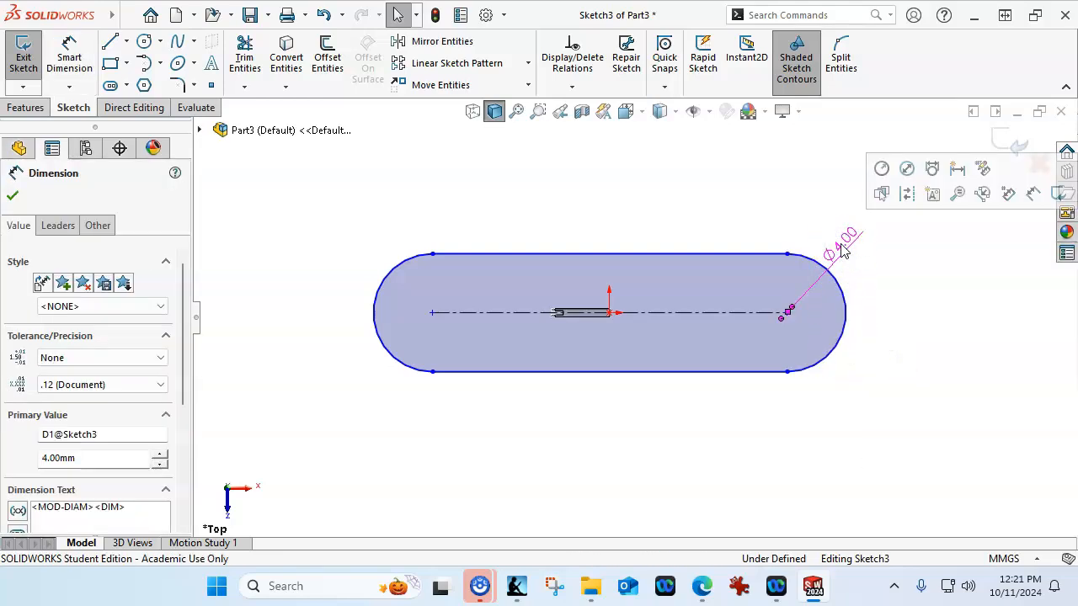
pyautogui.click(894, 344)
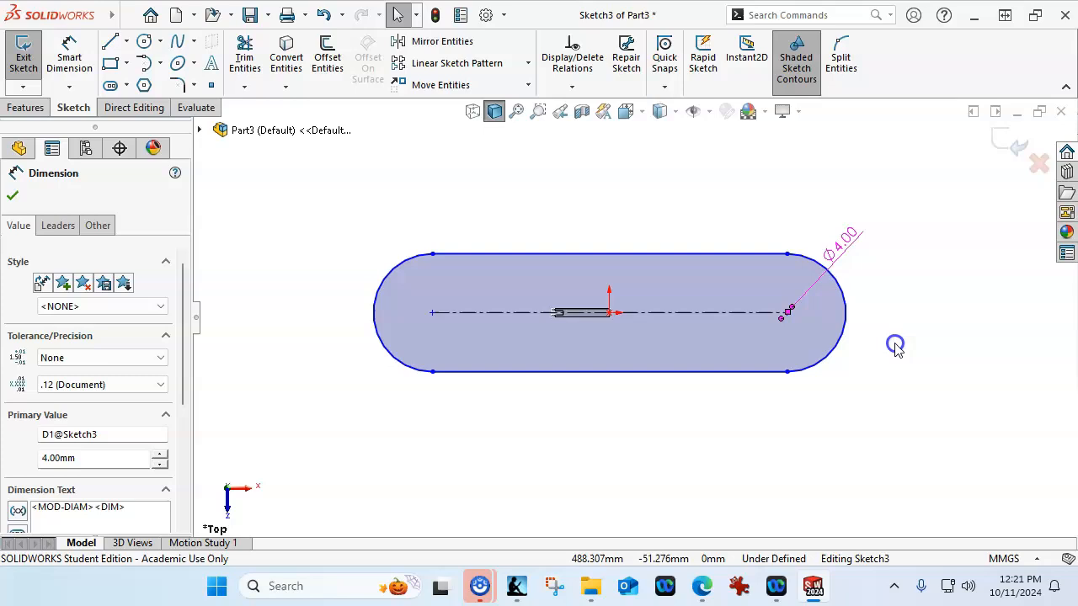
pyautogui.click(769, 313)
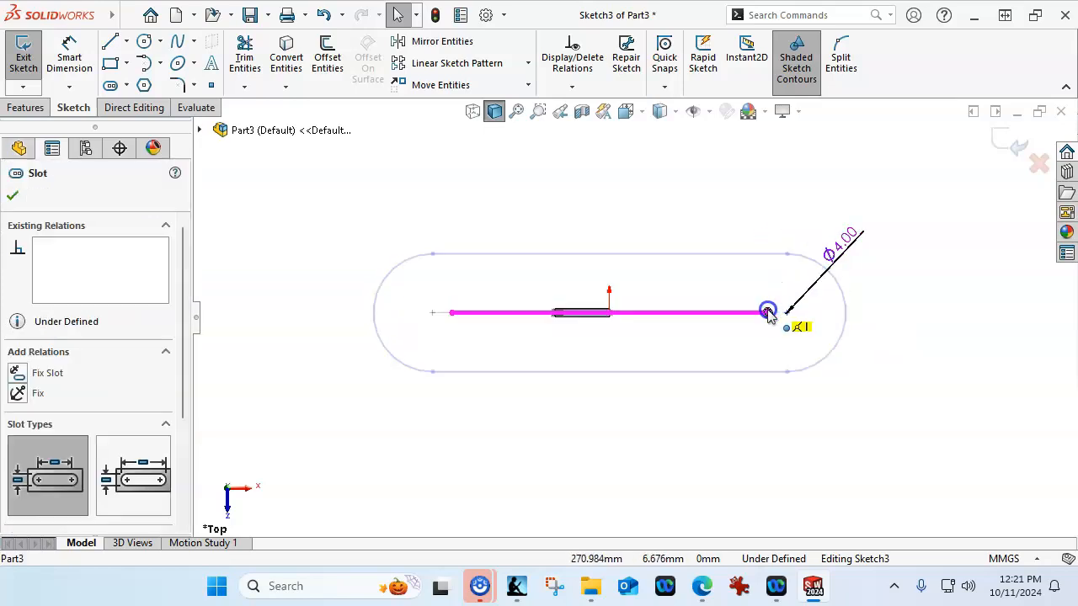
# Dimension the distance from the bar's end edge to the tab's outer arc centre as 16 mm and leave the dimension tool.
pyautogui.rightClick(721, 233)
pyautogui.click(863, 217)
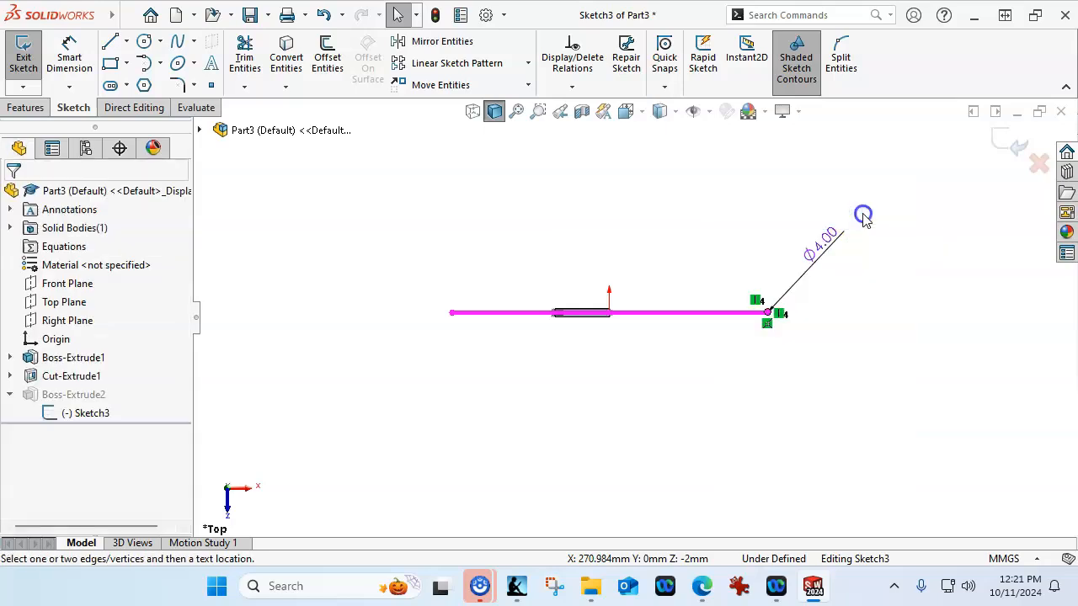
pyautogui.scroll(-5, 602, 312)
pyautogui.scroll(-3, 627, 310)
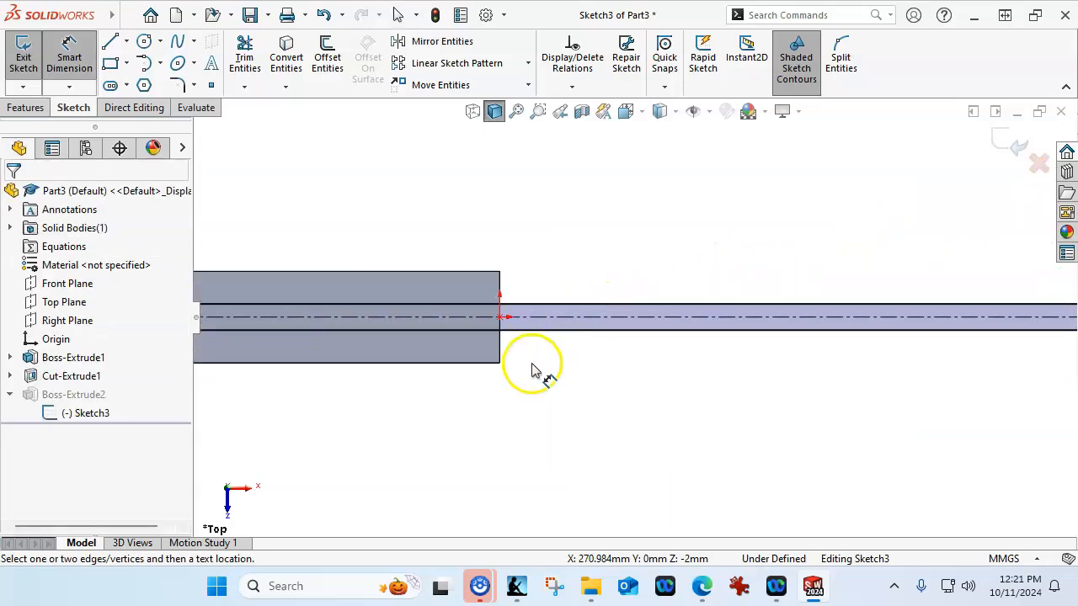
pyautogui.click(501, 351)
pyautogui.scroll(3, 753, 353)
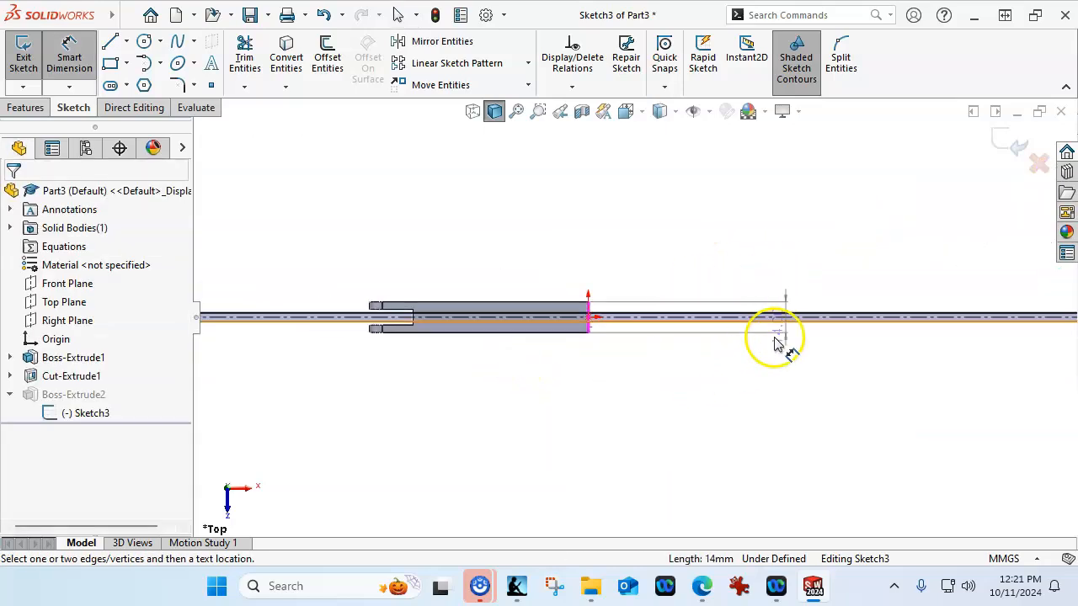
pyautogui.scroll(2, 890, 320)
pyautogui.scroll(-5, 775, 351)
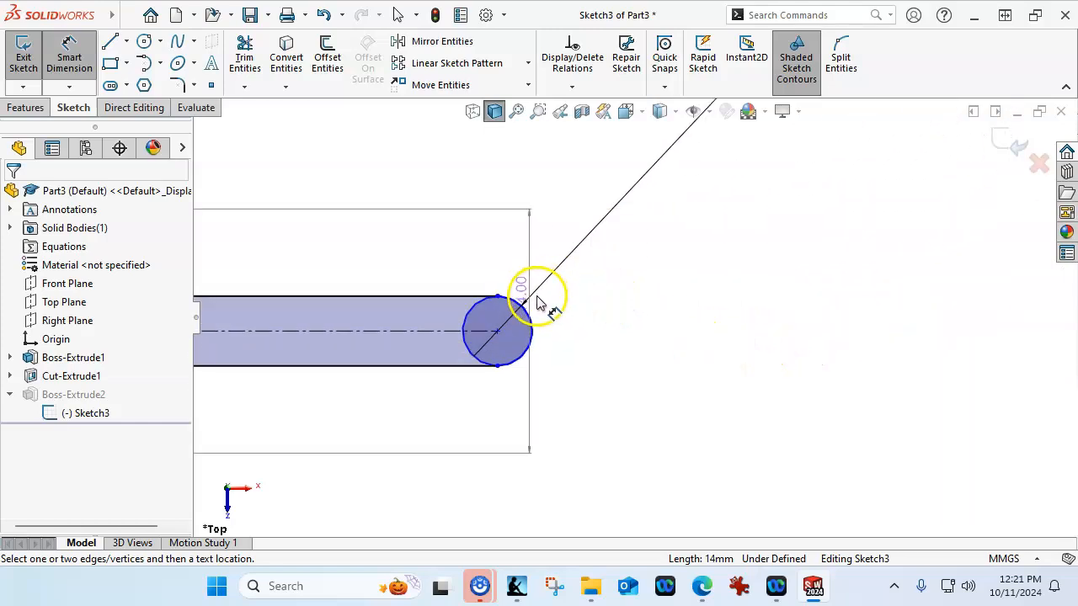
pyautogui.click(521, 305)
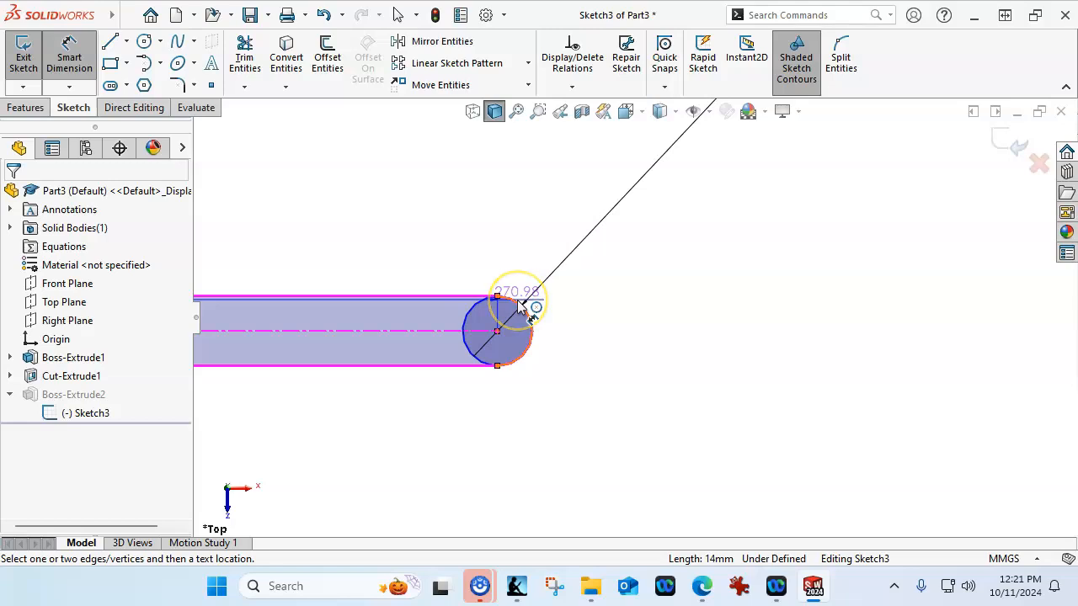
pyautogui.click(520, 304)
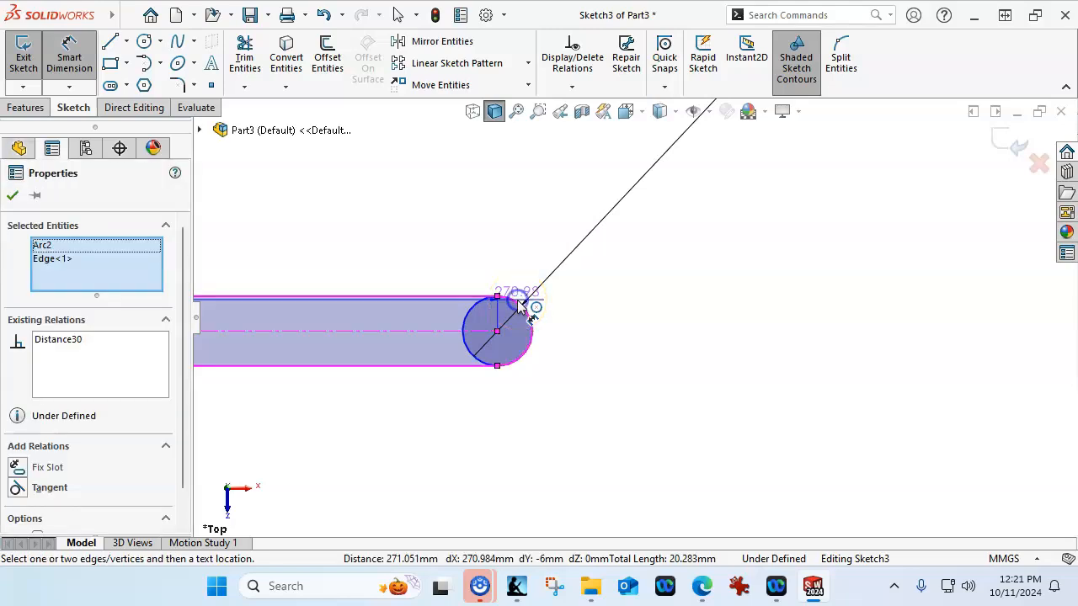
pyautogui.click(522, 255)
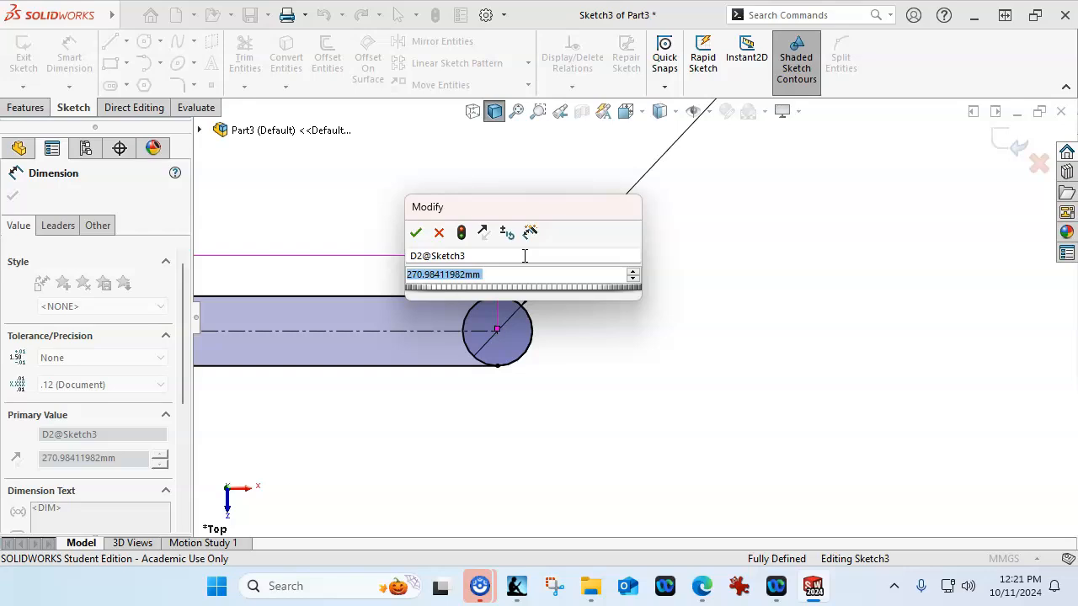
pyautogui.write('16')
pyautogui.press('Return')
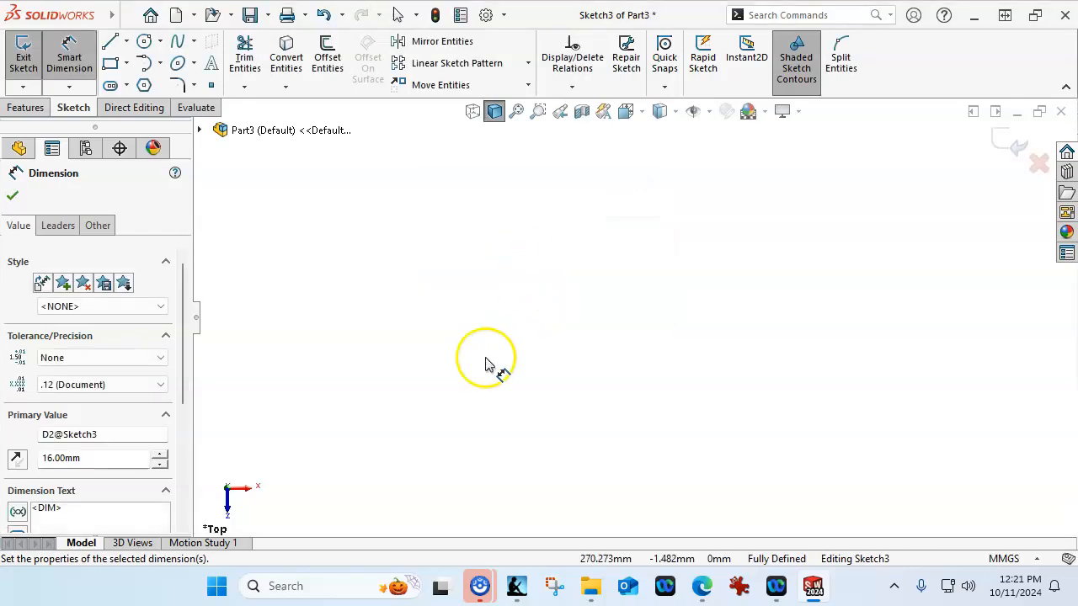
pyautogui.scroll(-6, 484, 370)
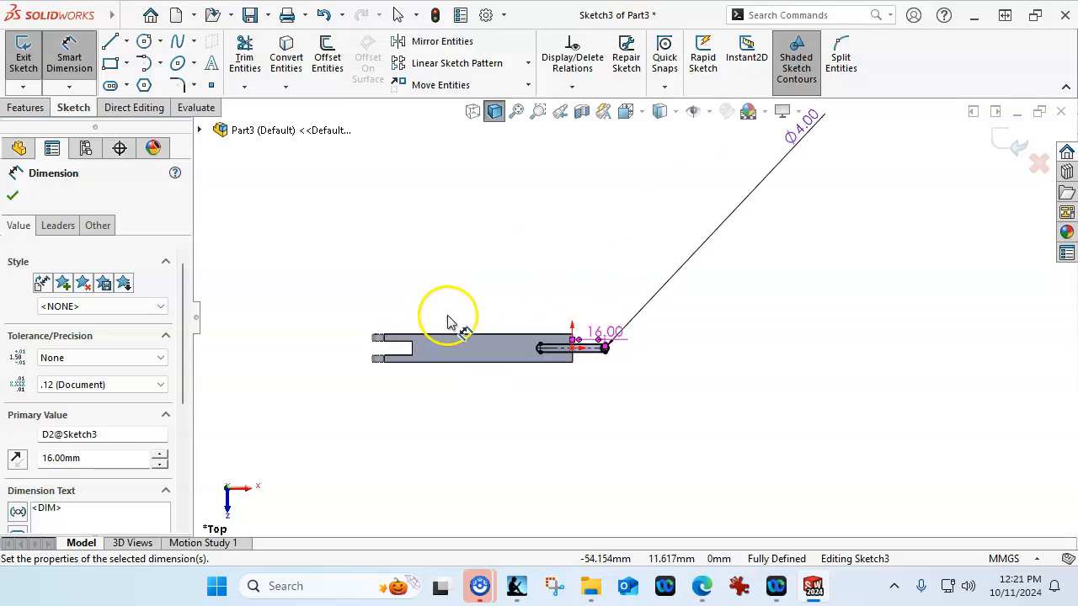
pyautogui.scroll(-5, 602, 362)
pyautogui.rightClick(602, 367)
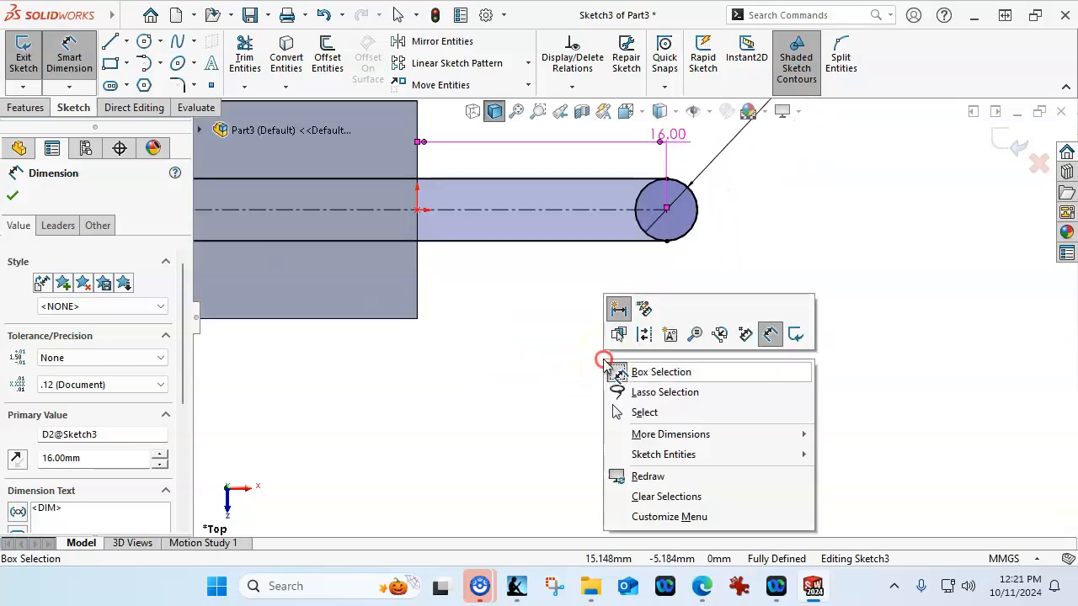
pyautogui.click(611, 413)
pyautogui.scroll(2, 519, 284)
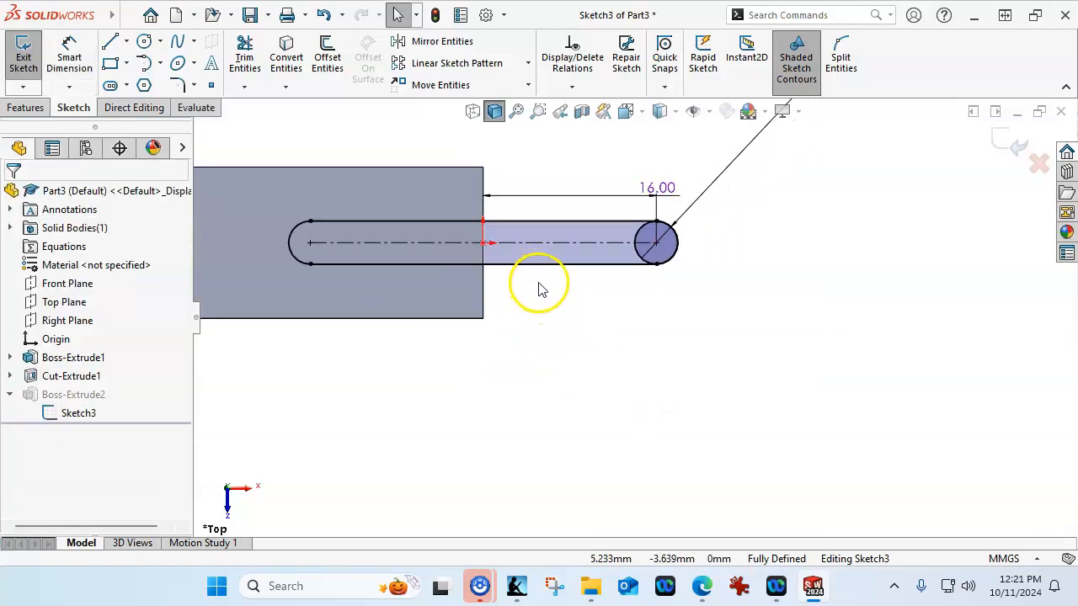
# Examine the tab's slot outline and hole circle together with their relations and the diameter and distance dimensions.
pyautogui.click(623, 263)
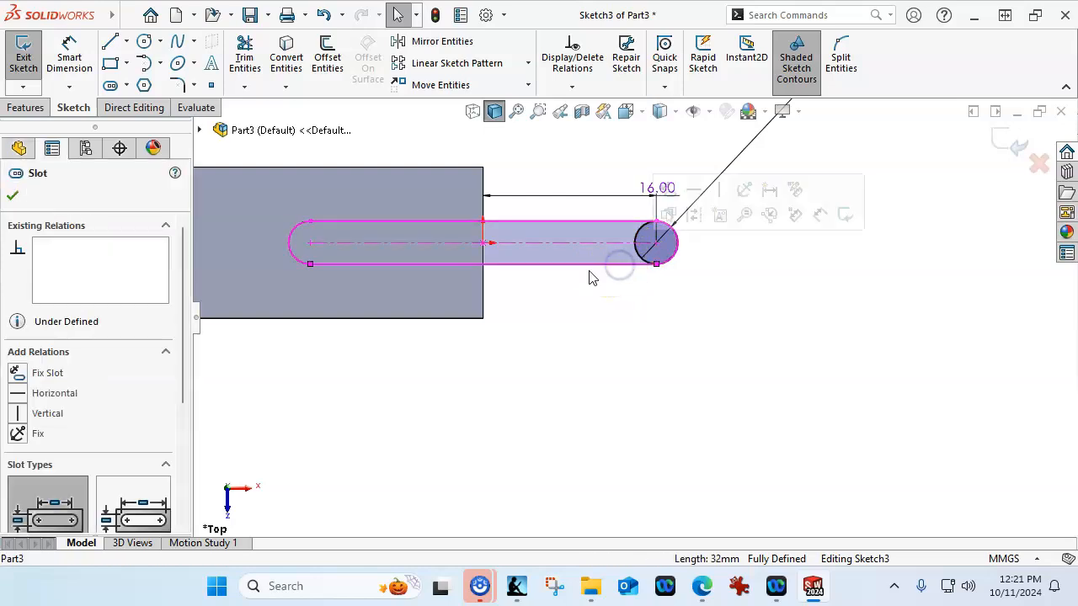
pyautogui.click(581, 304)
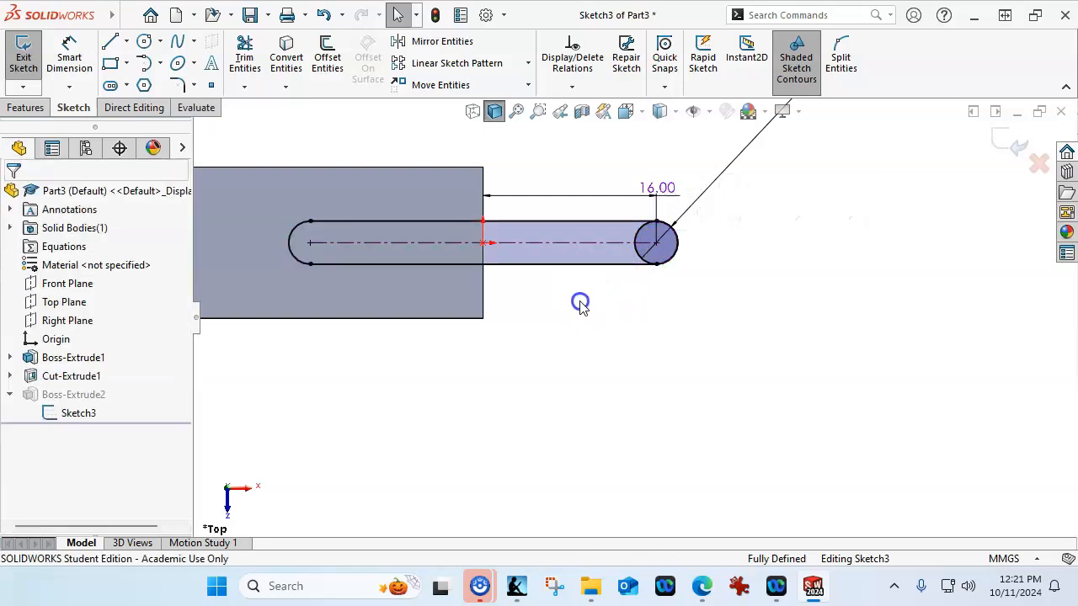
pyautogui.click(296, 254)
pyautogui.scroll(5, 739, 270)
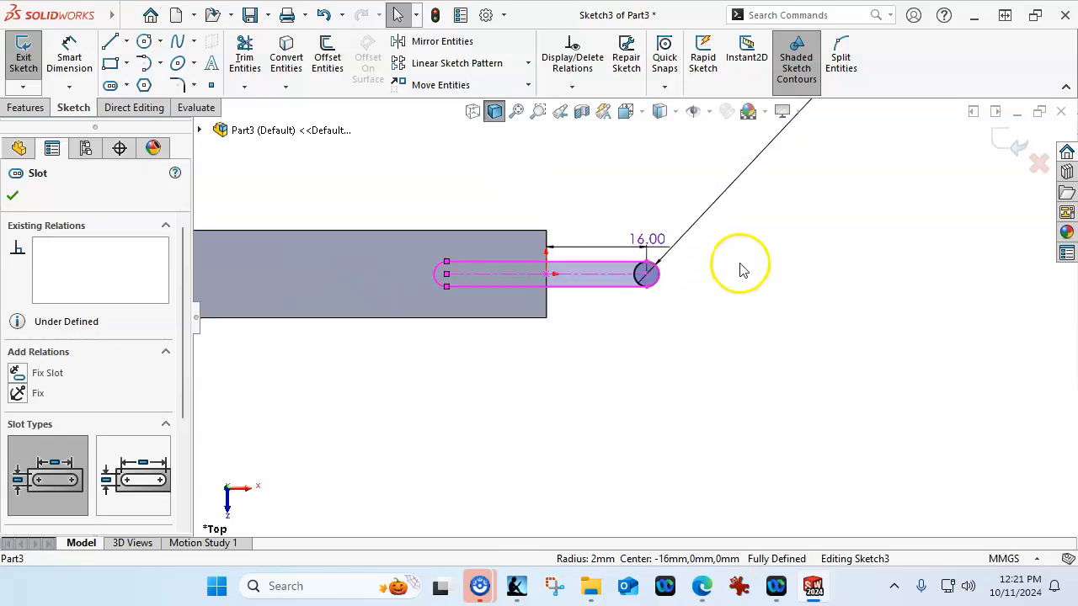
pyautogui.scroll(-7, 734, 256)
pyautogui.scroll(4, 732, 255)
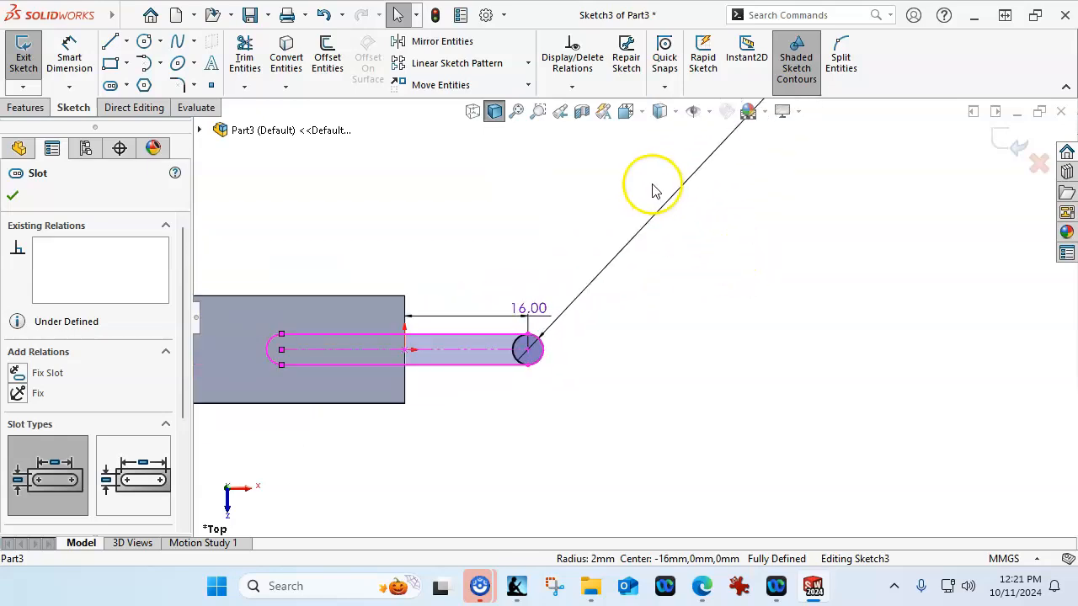
pyautogui.scroll(4, 665, 210)
pyautogui.click(707, 221)
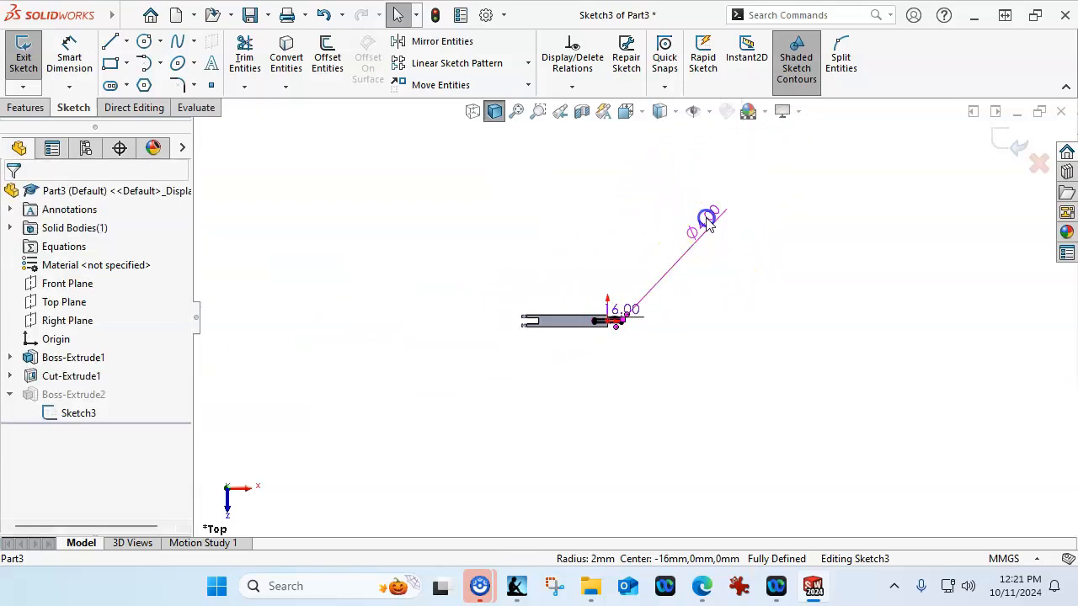
pyautogui.click(637, 307)
pyautogui.scroll(-8, 524, 432)
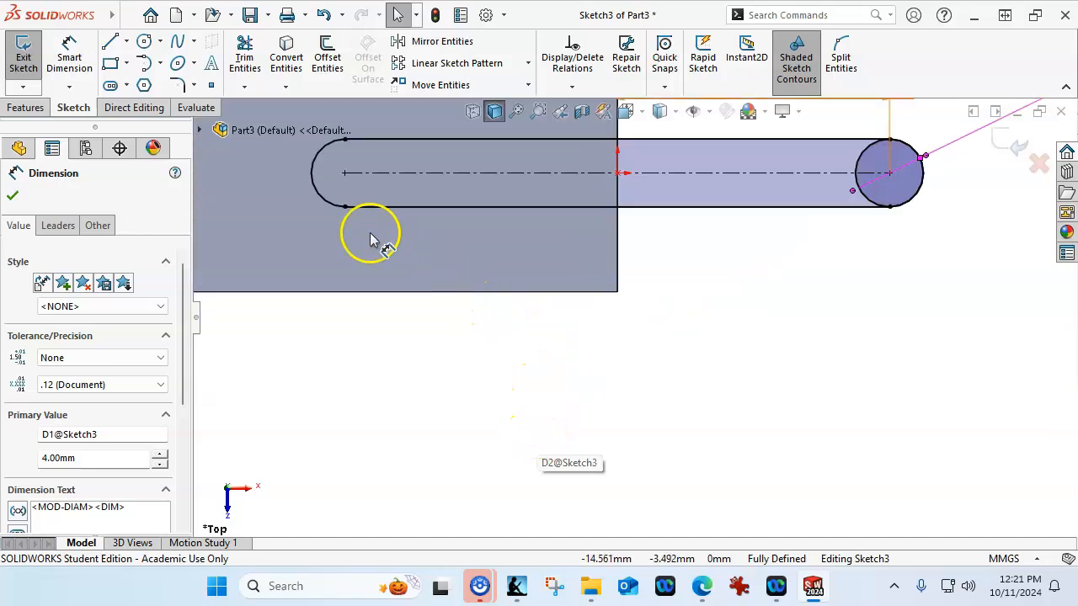
pyautogui.click(329, 199)
pyautogui.click(927, 326)
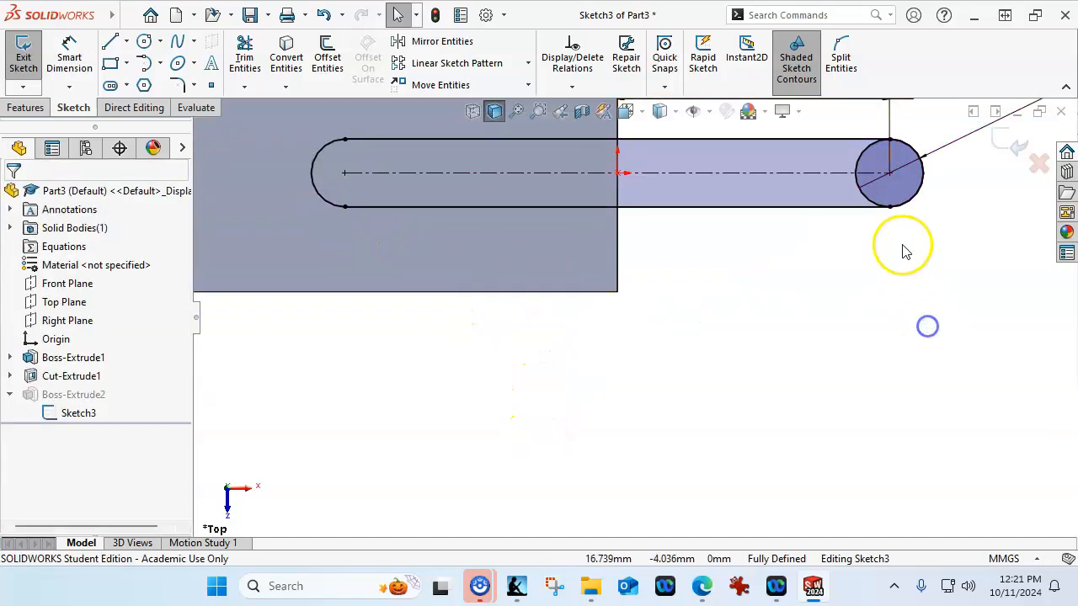
pyautogui.click(861, 190)
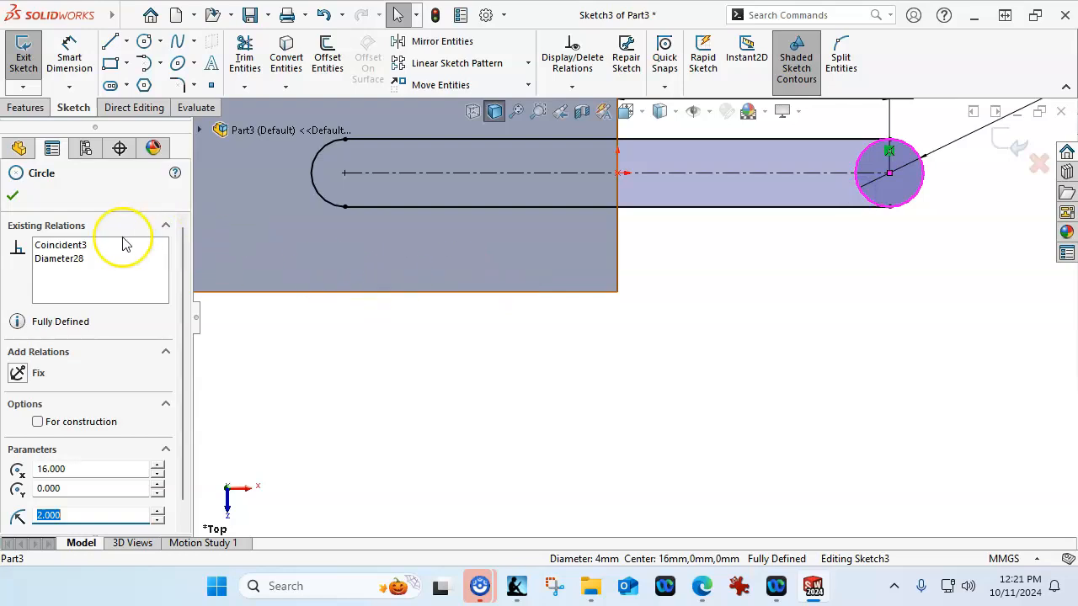
pyautogui.click(66, 261)
pyautogui.scroll(3, 754, 274)
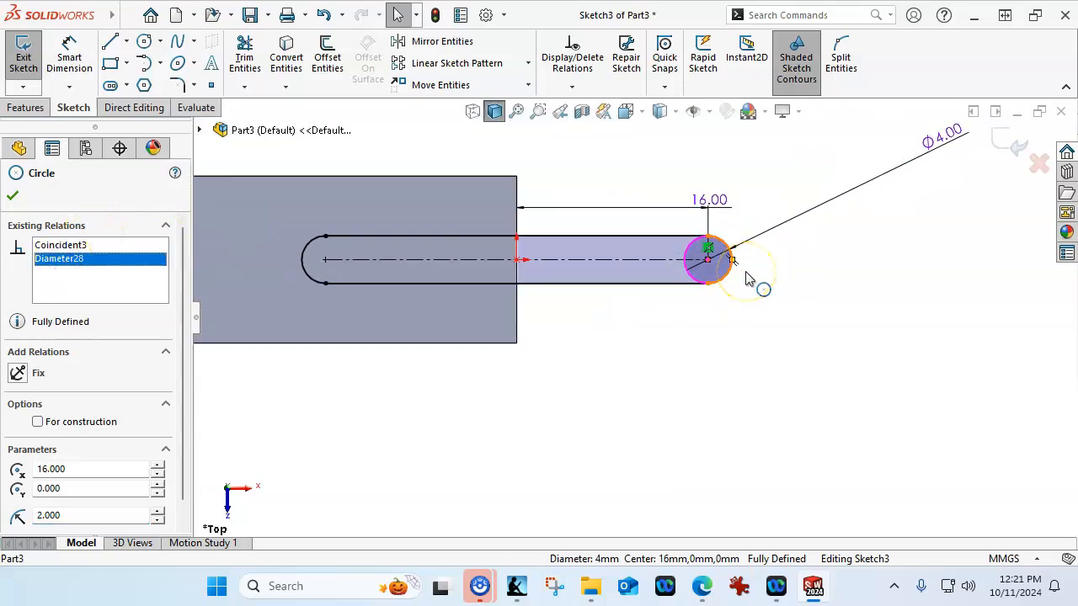
# Set the first arc condition of the tab's 16 mm distance dimension to Max.
pyautogui.doubleClick(707, 199)
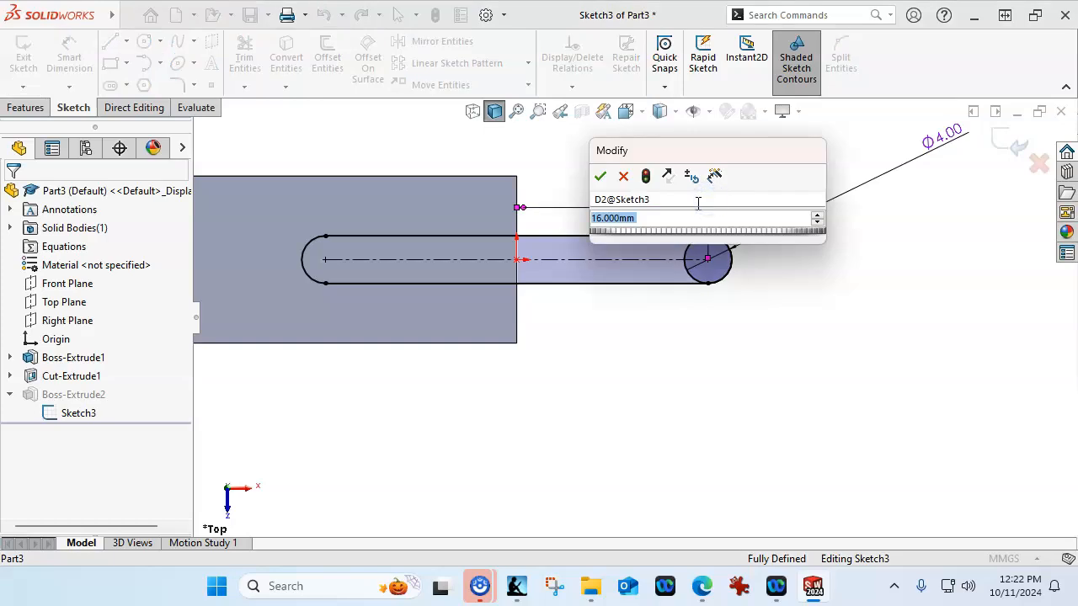
pyautogui.click(619, 179)
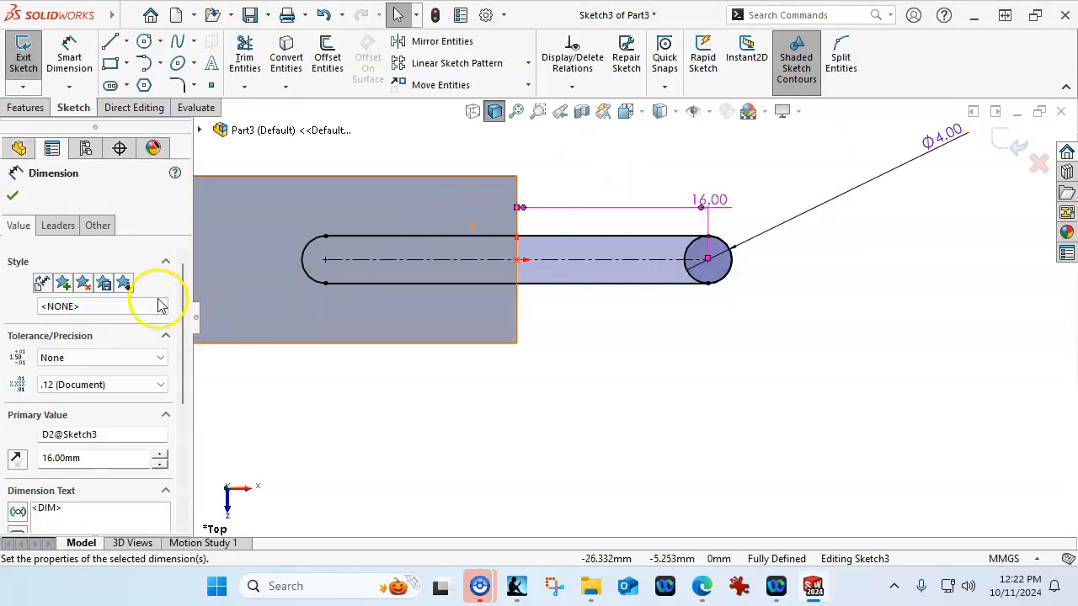
pyautogui.click(72, 230)
pyautogui.moveTo(185, 333); pyautogui.dragTo(184, 465)
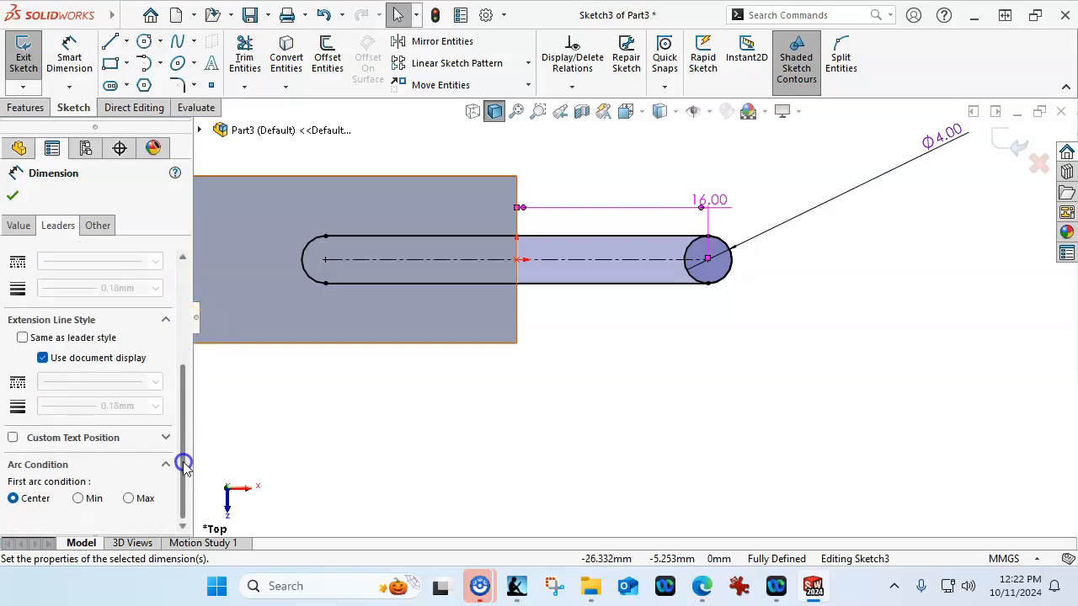
pyautogui.click(133, 498)
pyautogui.click(13, 197)
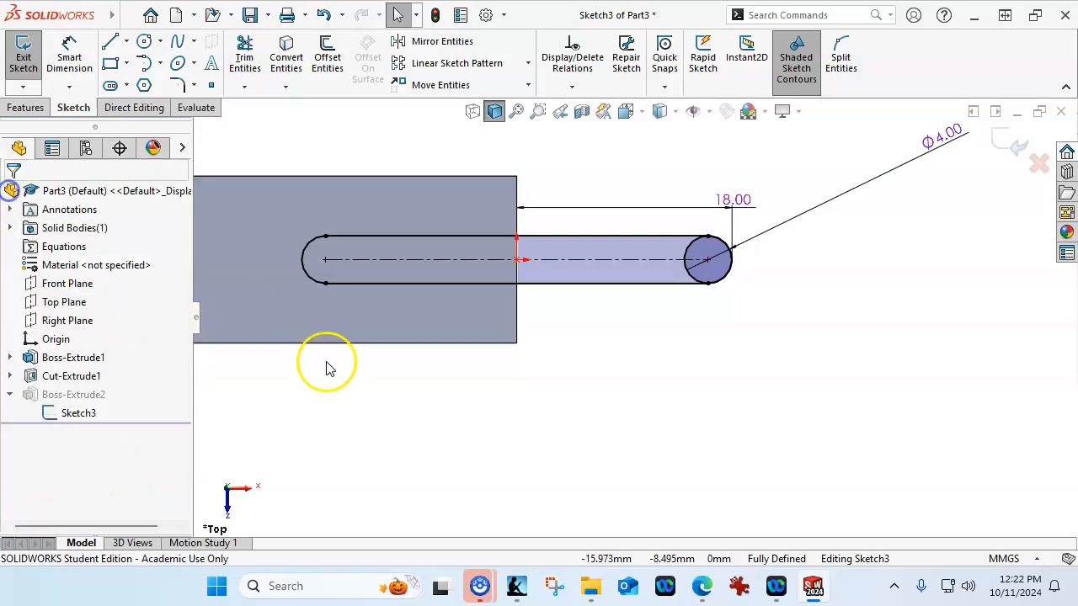
# Delete the tab's hole circle together with its diameter dimension.
pyautogui.click(645, 260)
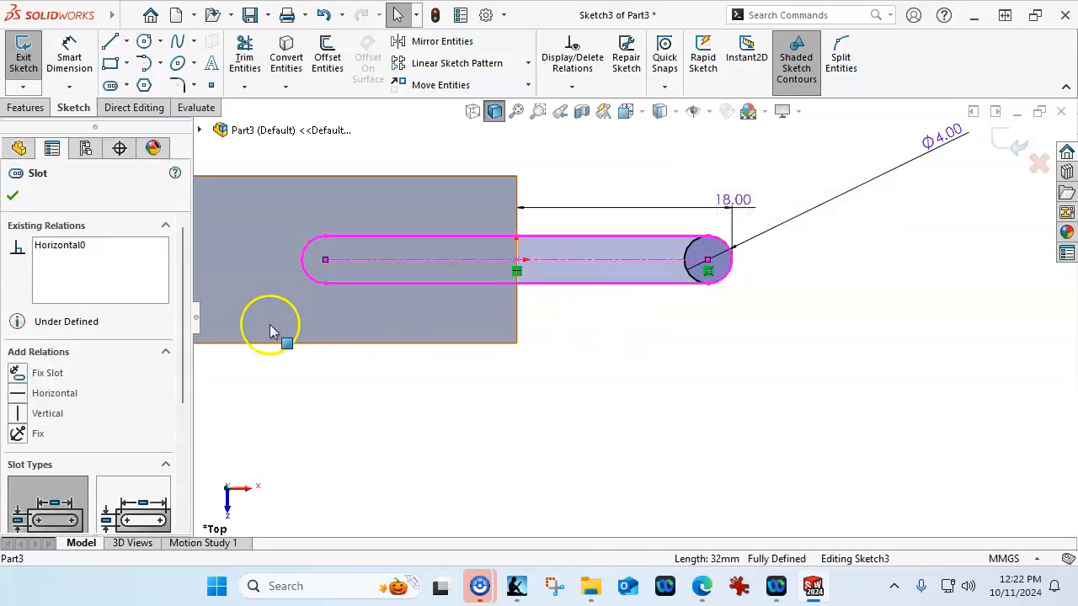
pyautogui.moveTo(181, 318); pyautogui.dragTo(181, 432)
pyautogui.click(774, 342)
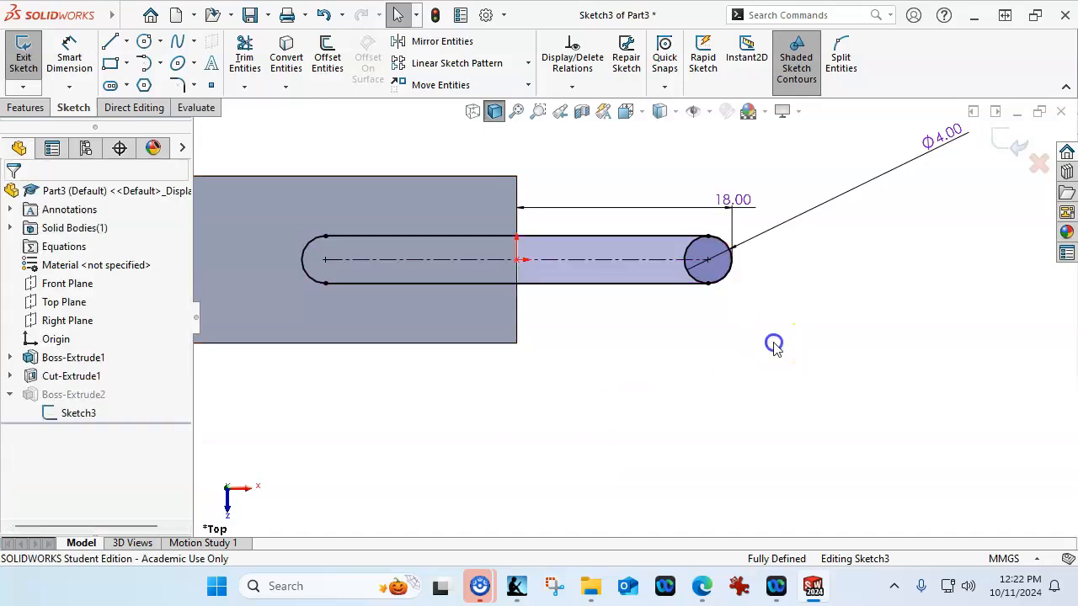
pyautogui.click(706, 288)
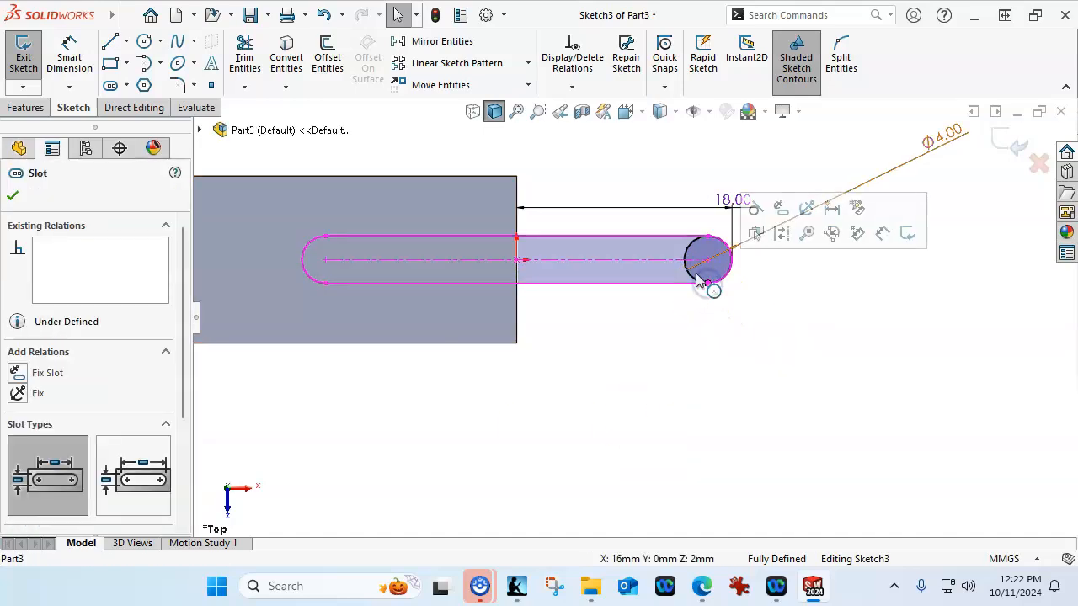
pyautogui.click(707, 339)
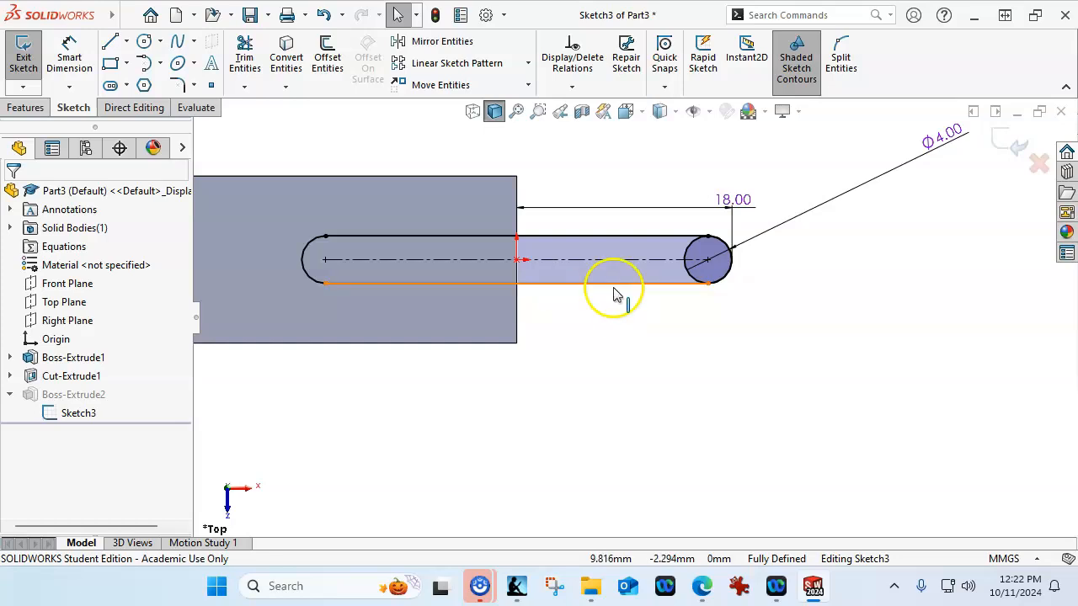
pyautogui.click(689, 267)
pyautogui.press('Delete')
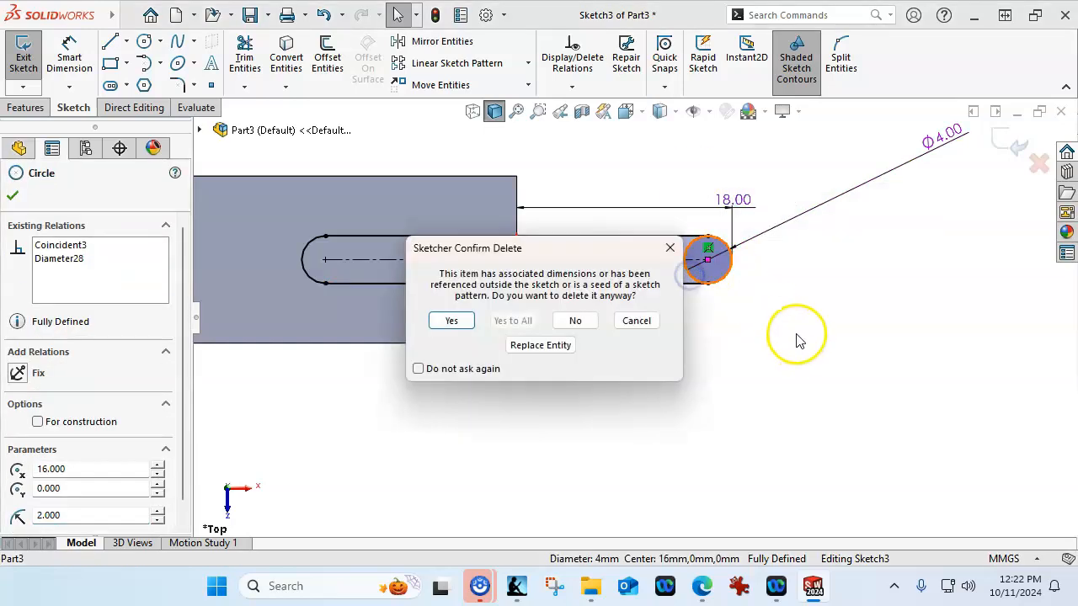
pyautogui.click(452, 321)
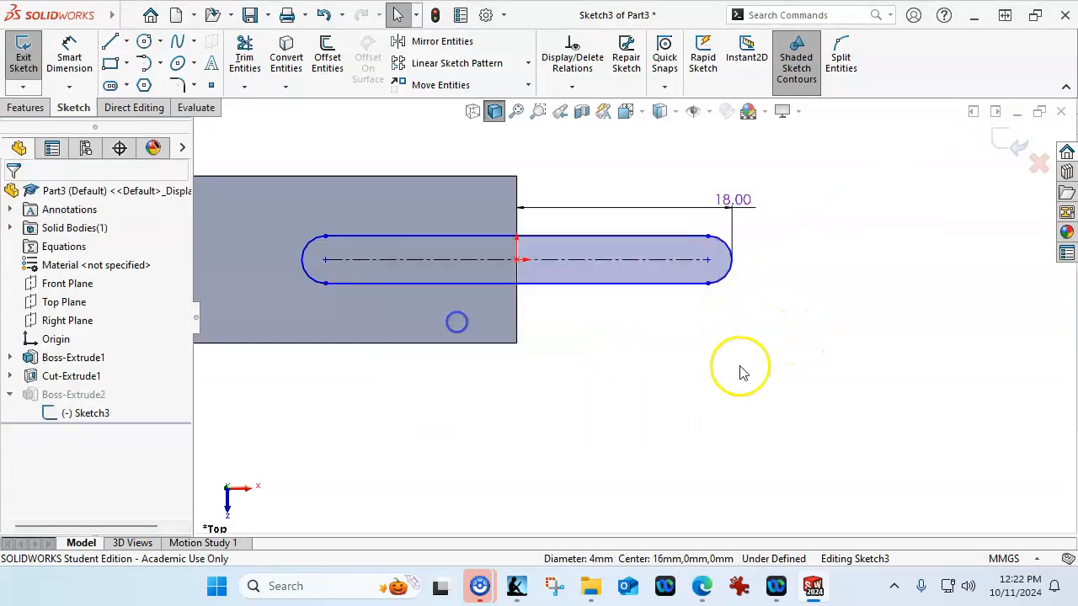
# Dimension the radius of the tab slot's outer end arc as 4 mm.
pyautogui.rightClick(780, 254)
pyautogui.click(943, 225)
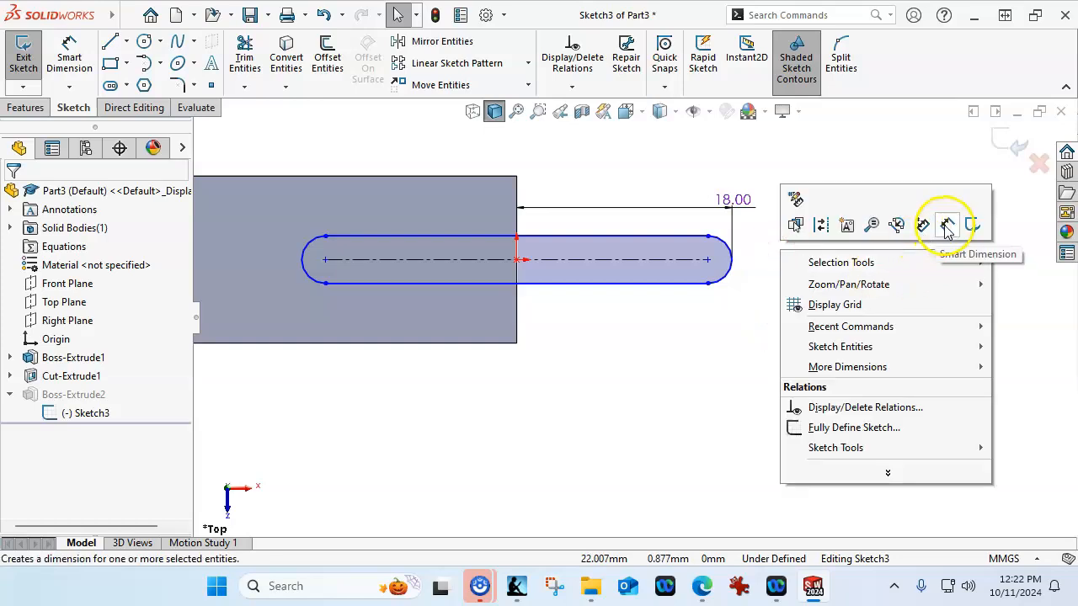
pyautogui.click(717, 287)
pyautogui.click(755, 351)
pyautogui.write('4')
pyautogui.press('Return')
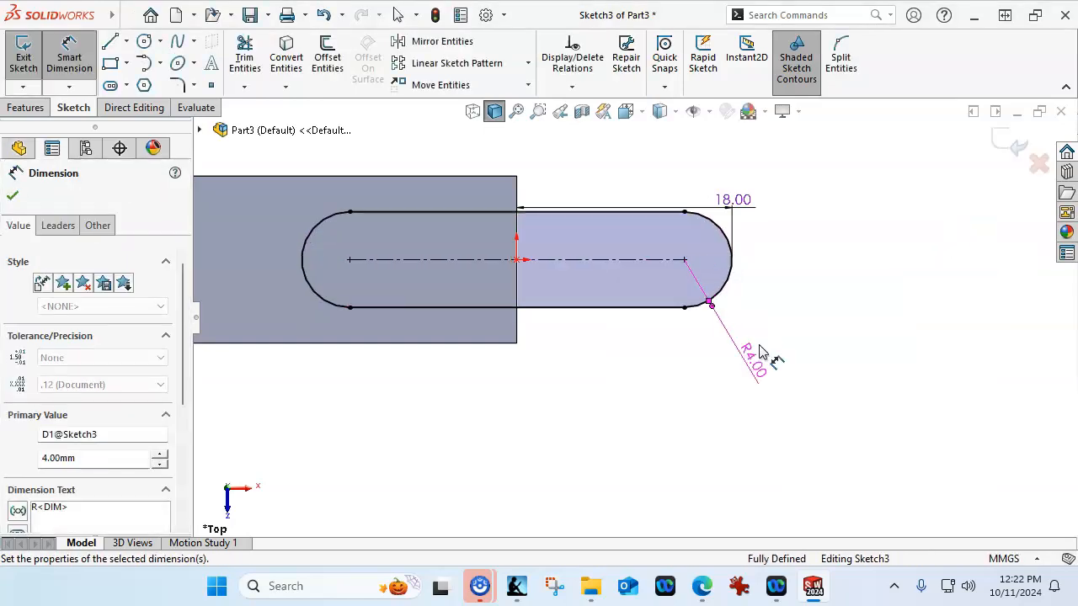
# Sketch a hole circle of about 1.6 mm radius centred on the tab's outer arc centre.
pyautogui.click(144, 42)
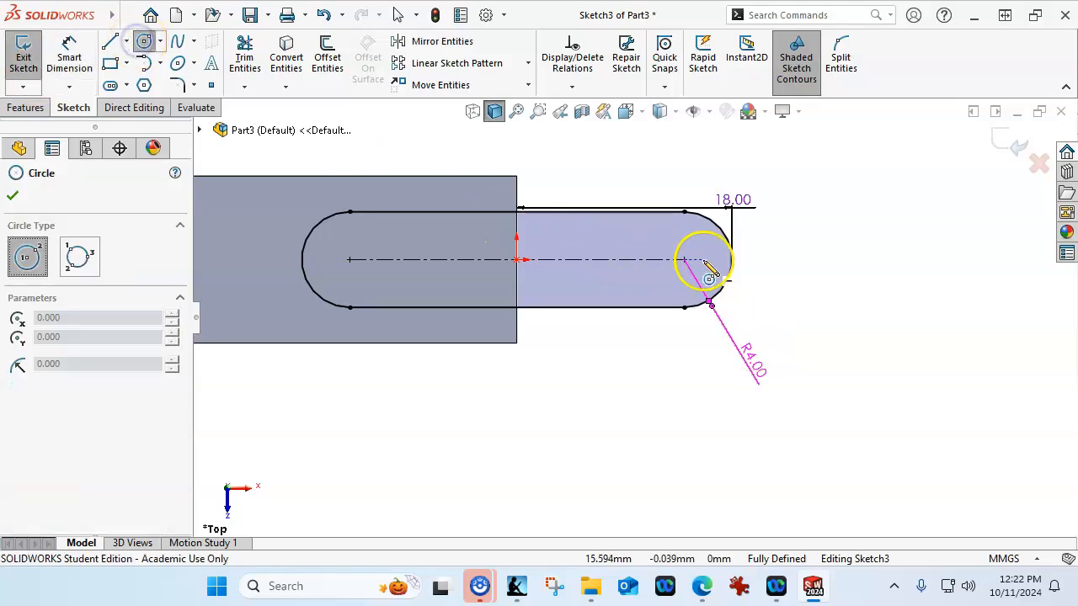
pyautogui.click(683, 261)
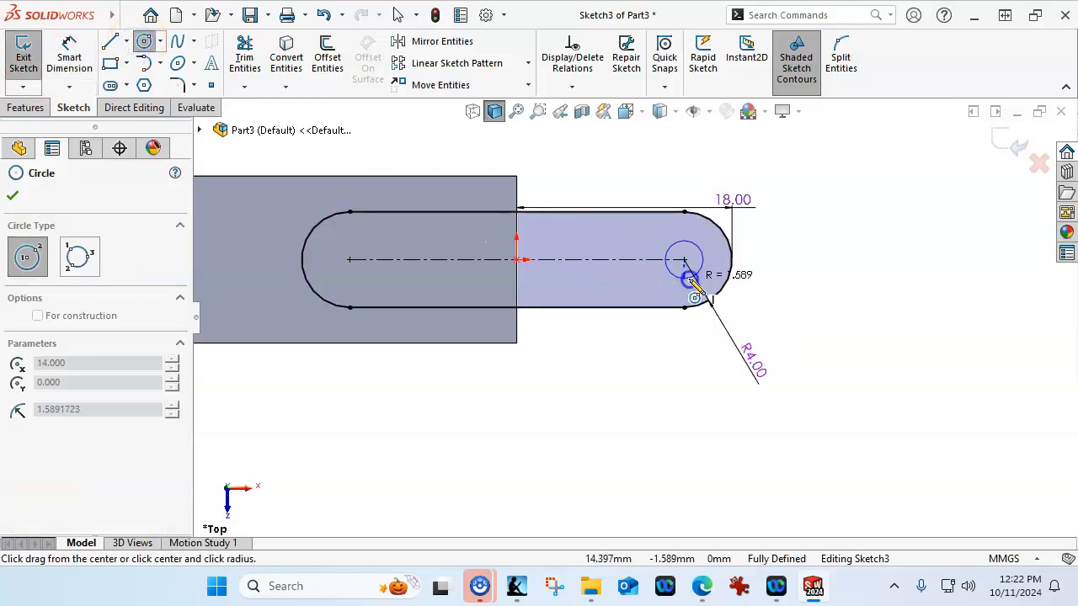
pyautogui.click(689, 281)
# Dimension the new hole circle with a diameter of 4 mm and leave the dimension tool.
pyautogui.rightClick(841, 233)
pyautogui.click(1023, 206)
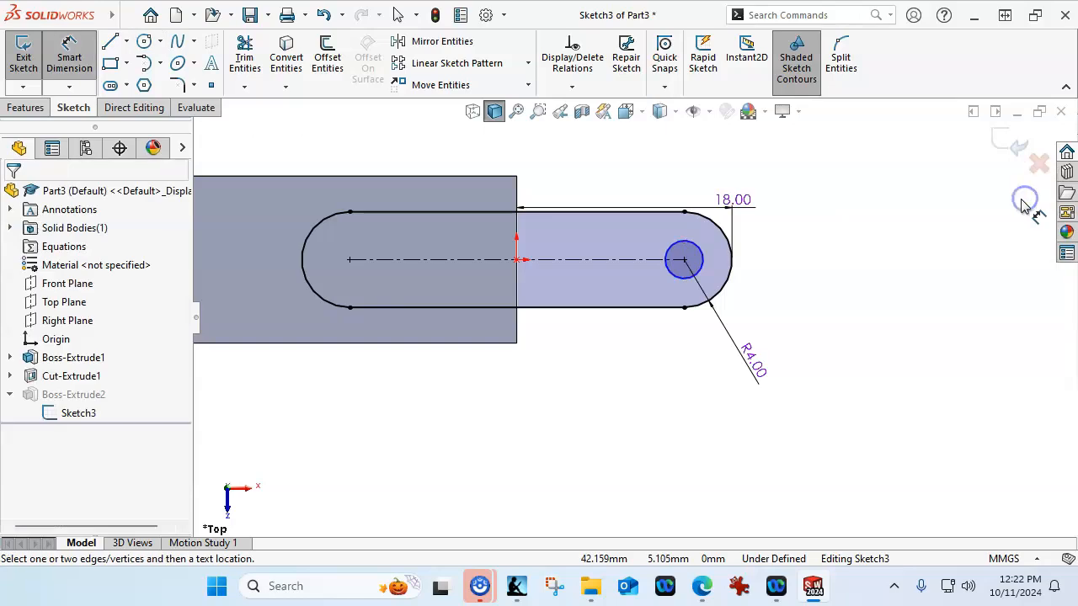
pyautogui.rightClick(883, 212)
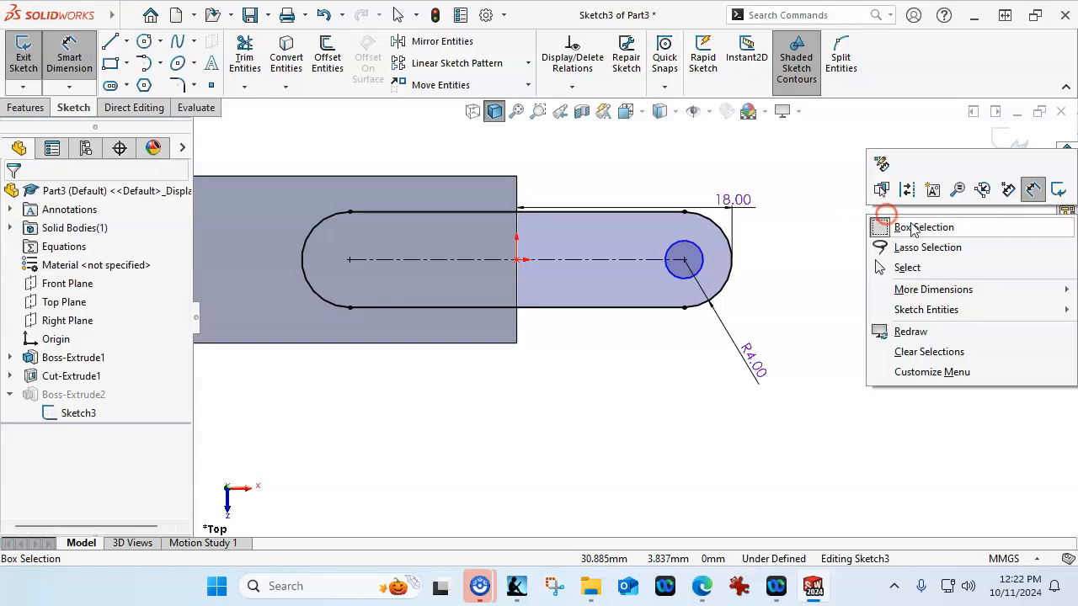
pyautogui.click(735, 261)
pyautogui.click(783, 220)
pyautogui.write('4')
pyautogui.press('Return')
pyautogui.rightClick(783, 215)
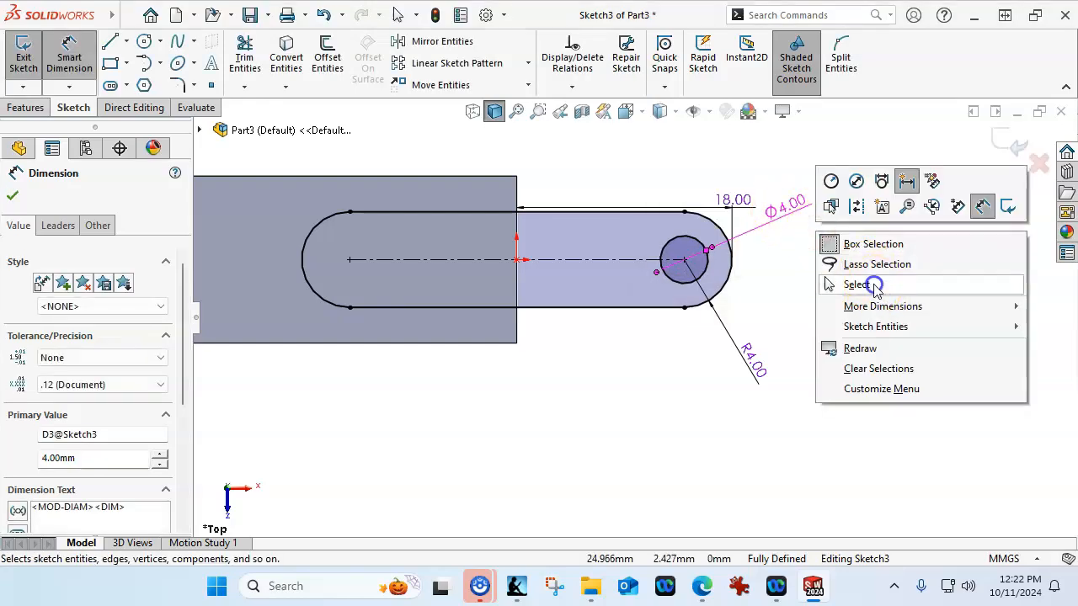
pyautogui.click(875, 287)
# Move the tab's overall length dimension clear of the outline, set it to 16 mm and exit the sketch.
pyautogui.moveTo(733, 198); pyautogui.dragTo(631, 174)
pyautogui.doubleClick(629, 167)
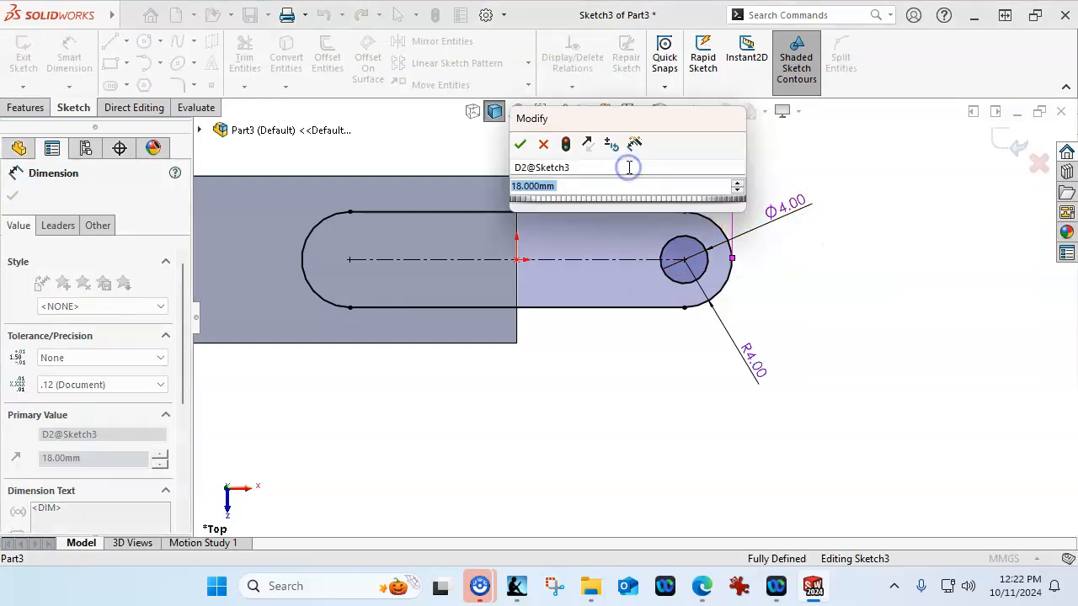
pyautogui.write('16')
pyautogui.press('Return')
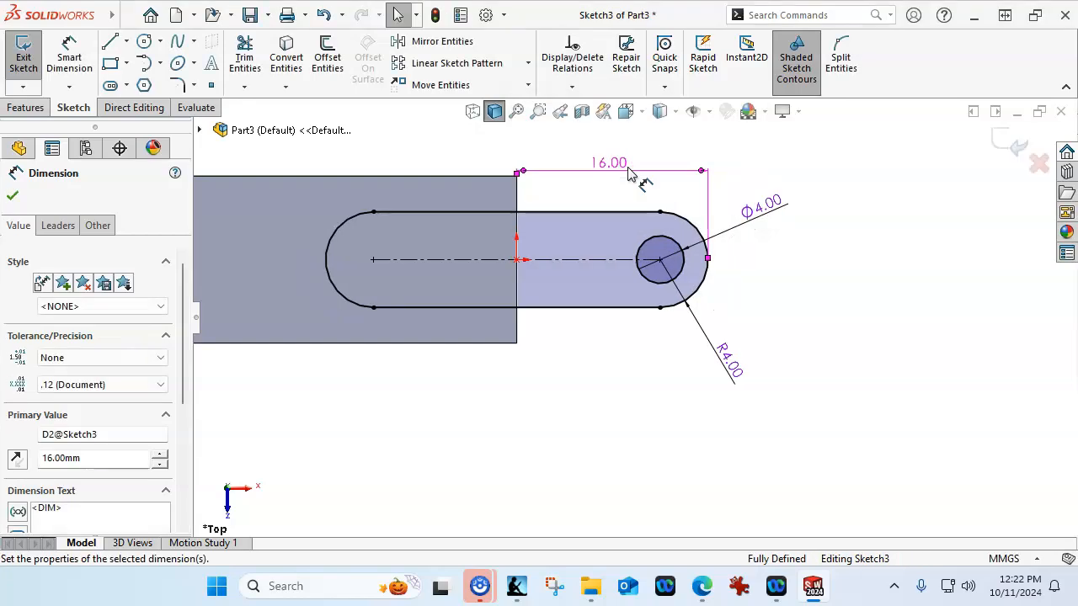
pyautogui.click(1002, 149)
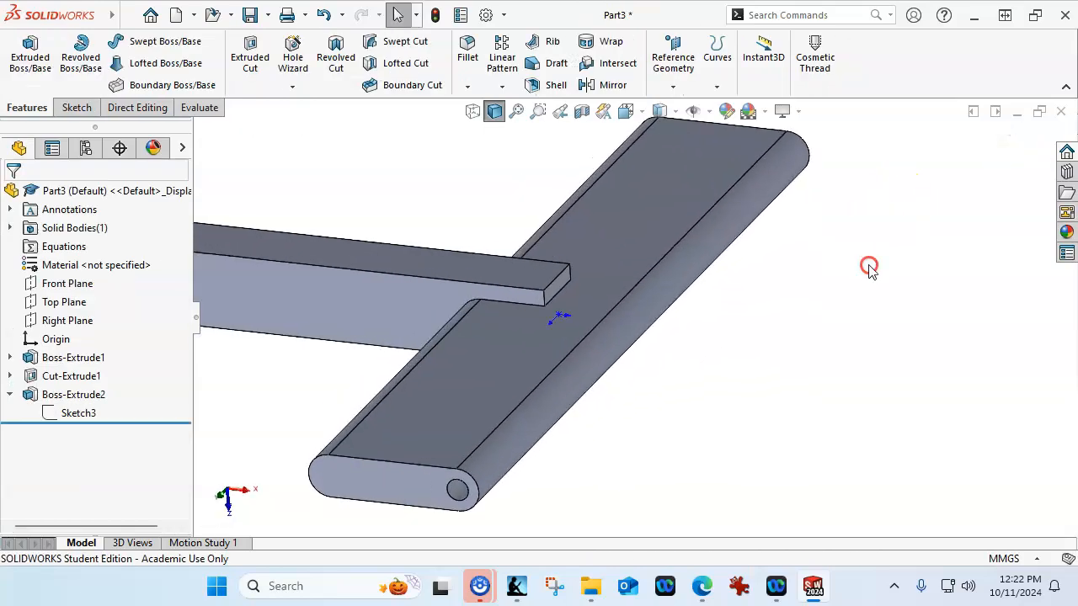
# Set the tab's extrusion depth to 6 mm and rebuild the part.
pyautogui.click(42, 394)
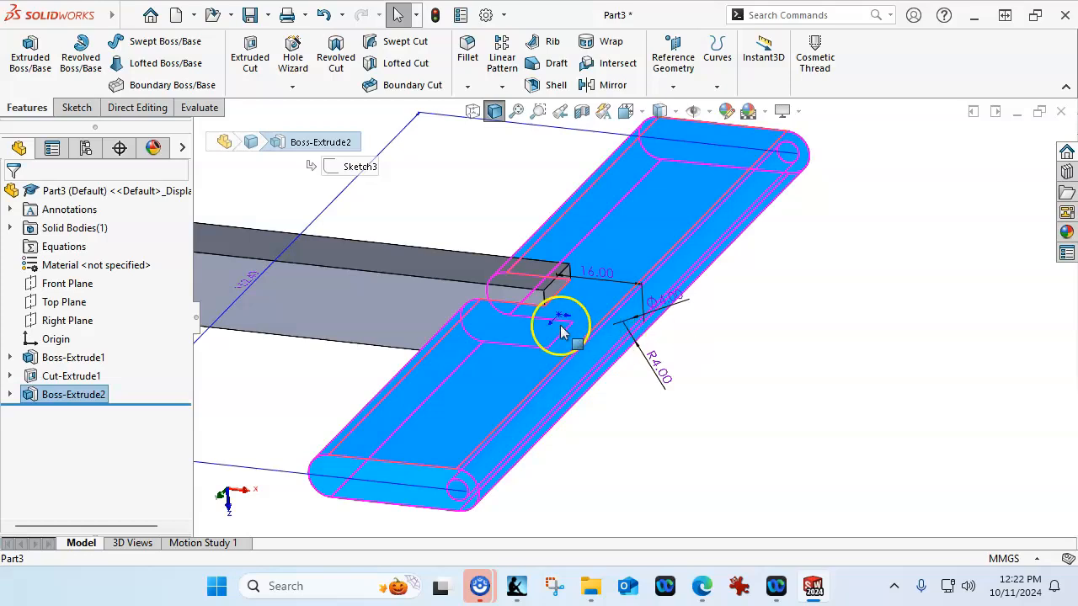
pyautogui.doubleClick(245, 280)
pyautogui.write('6')
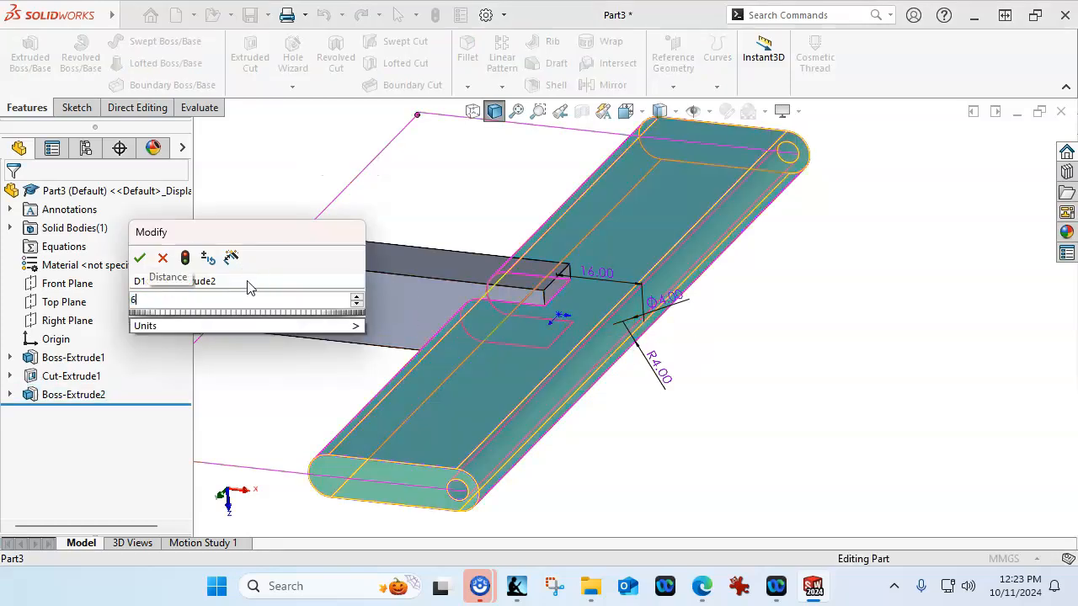
pyautogui.click(140, 257)
pyautogui.click(434, 15)
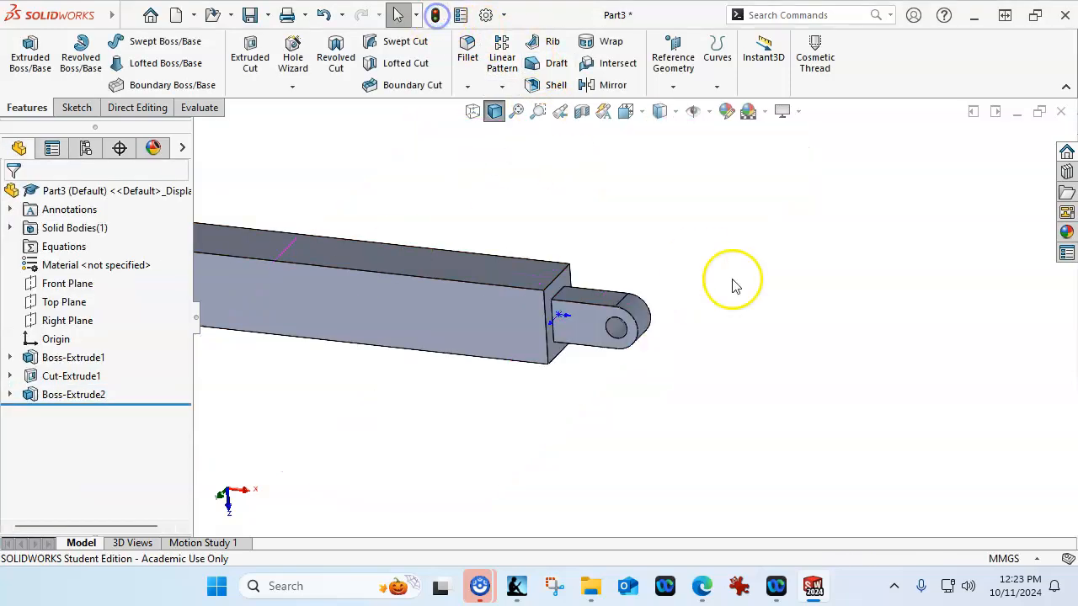
# Examine the rebuilt tab from several sides and check the edge where it meets the bar's end face.
pyautogui.moveTo(666, 332); pyautogui.dragTo(550, 363, button='middle')
pyautogui.scroll(-3, 516, 340)
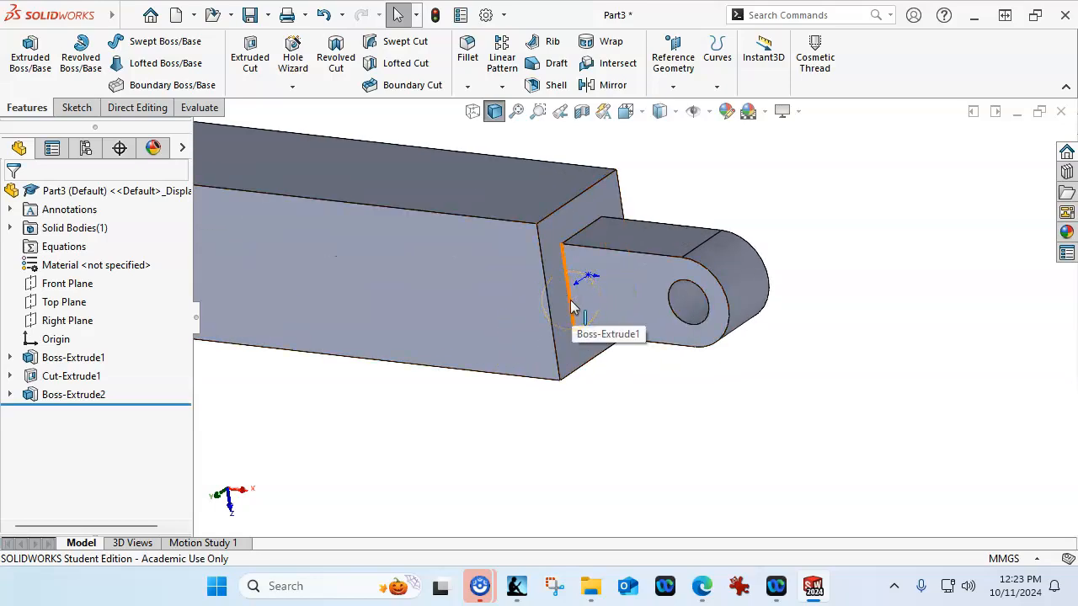
pyautogui.click(571, 307)
pyautogui.moveTo(678, 404); pyautogui.dragTo(842, 305, button='middle')
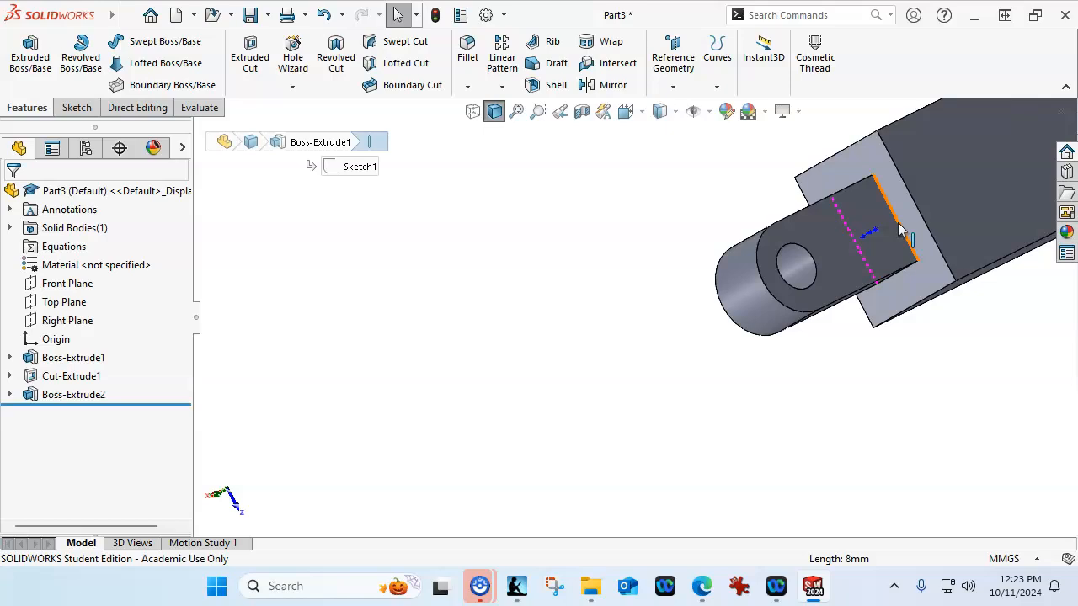
pyautogui.moveTo(901, 231); pyautogui.dragTo(696, 181, button='middle')
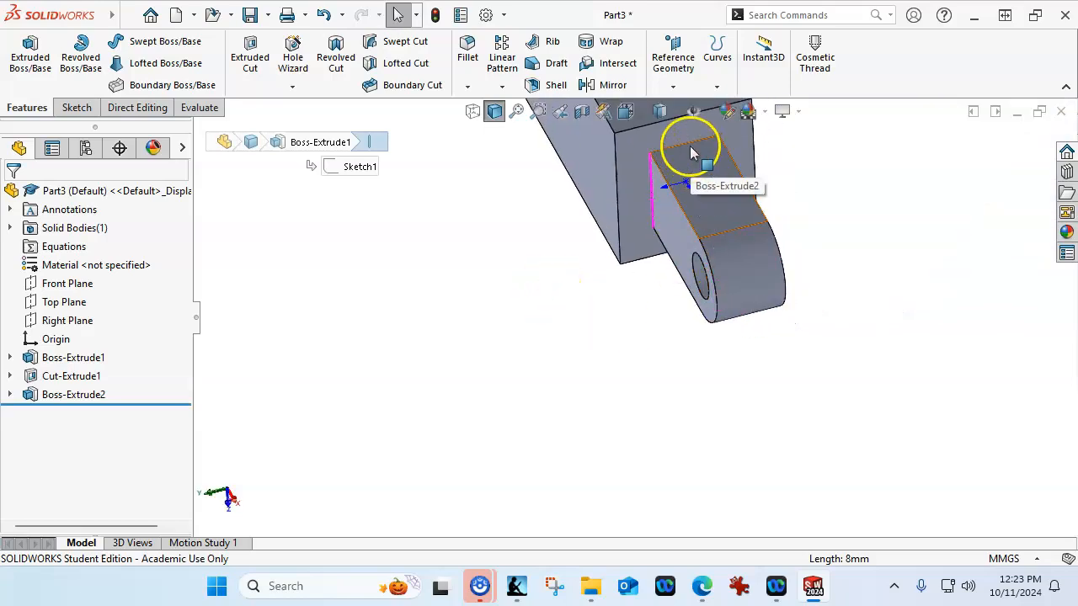
# Fillet the two opposite edges where the drilled tab meets the bar's end face with a 3 mm radius.
pyautogui.click(690, 152)
pyautogui.moveTo(859, 260)
pyautogui.mouseDown(button='middle')
pyautogui.moveTo(883, 216)
pyautogui.moveTo(815, 295)
pyautogui.mouseUp(button='middle')
pyautogui.keyDown('ctrl'); pyautogui.click(649, 336); pyautogui.keyUp('ctrl')
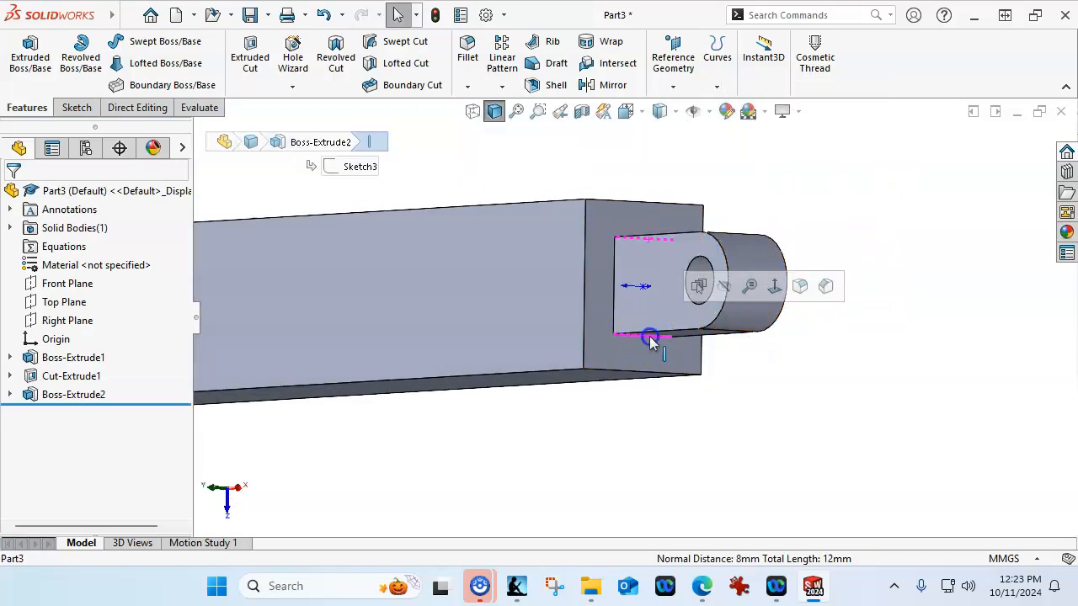
pyautogui.click(800, 288)
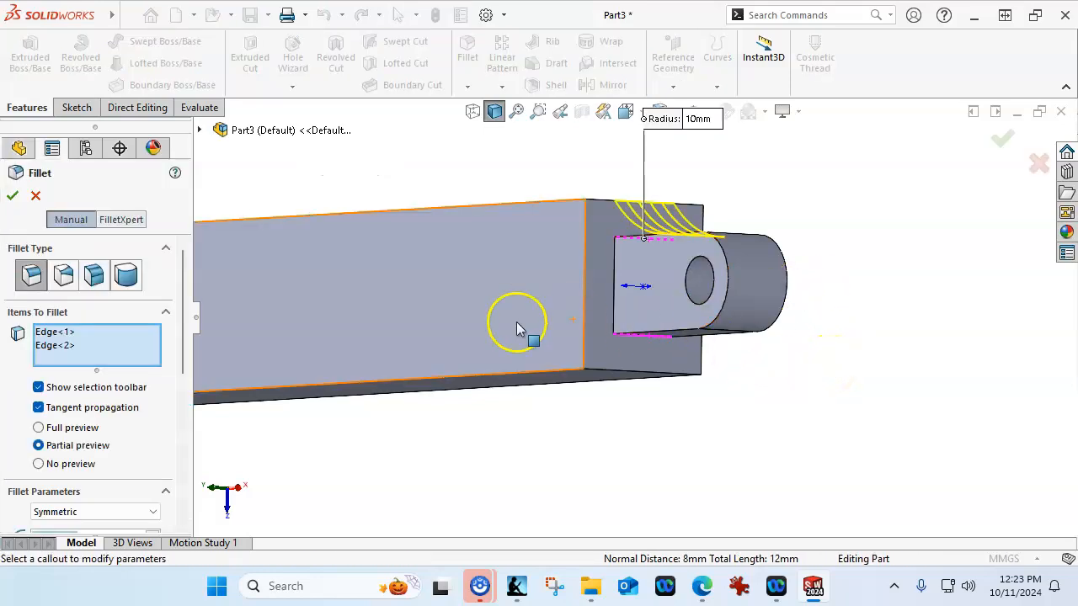
pyautogui.doubleClick(697, 119)
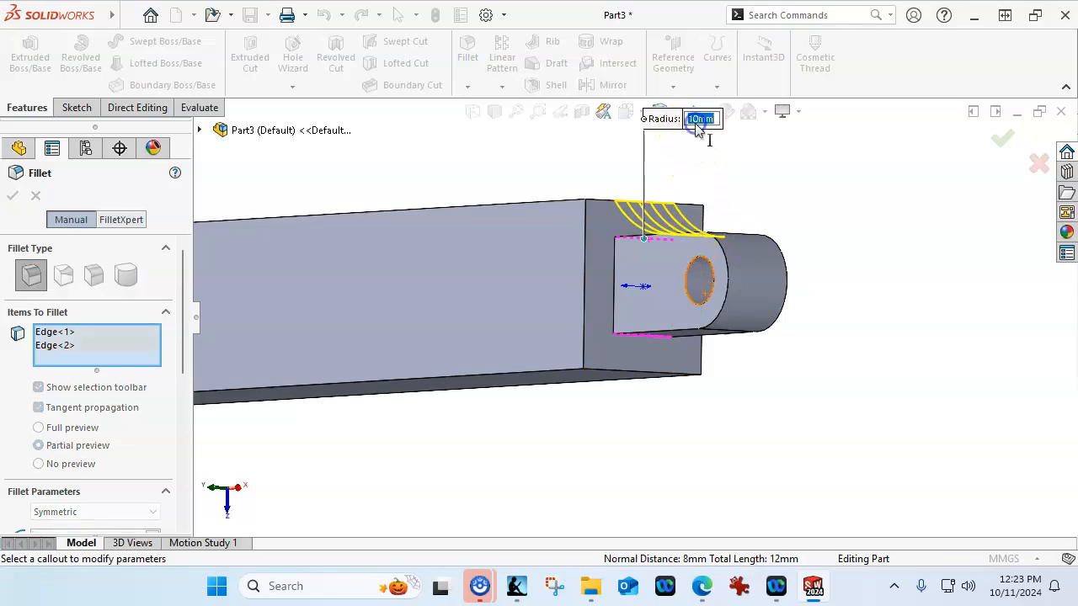
pyautogui.write('3')
pyautogui.press('Return')
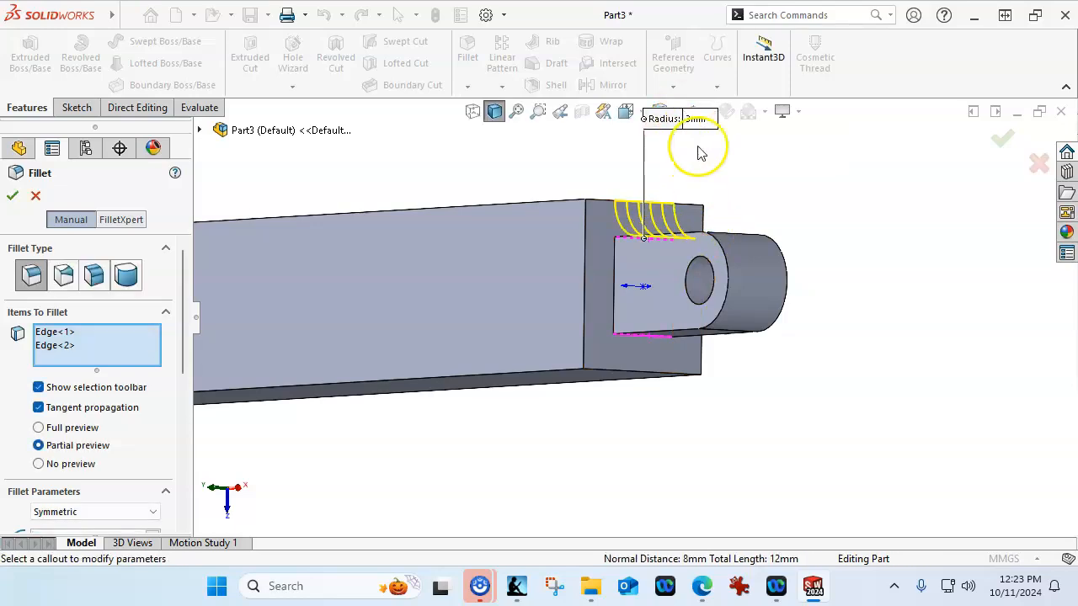
pyautogui.click(1007, 139)
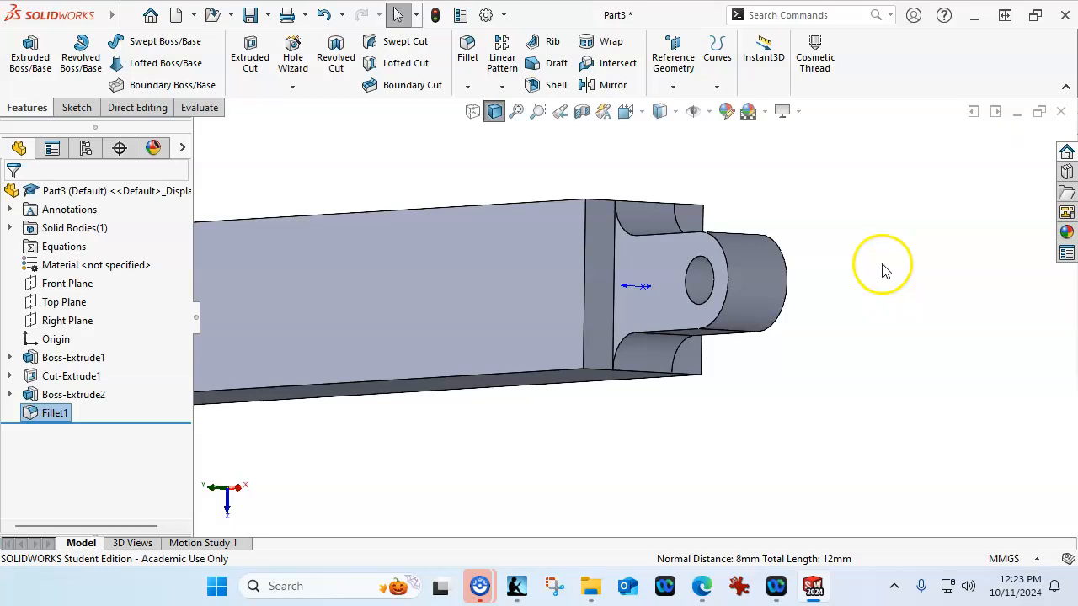
pyautogui.click(808, 346)
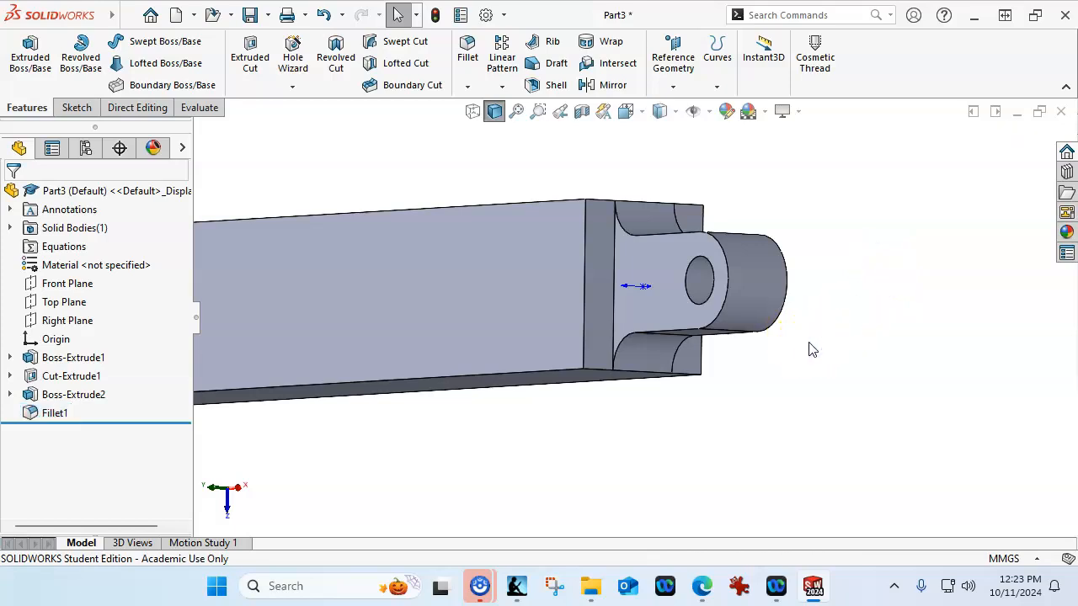
# Show the finished part in isometric view and save it as Post Link in the Assign6 P5-14 folder.
pyautogui.hotkey('ctrl', '7')
pyautogui.click(784, 446)
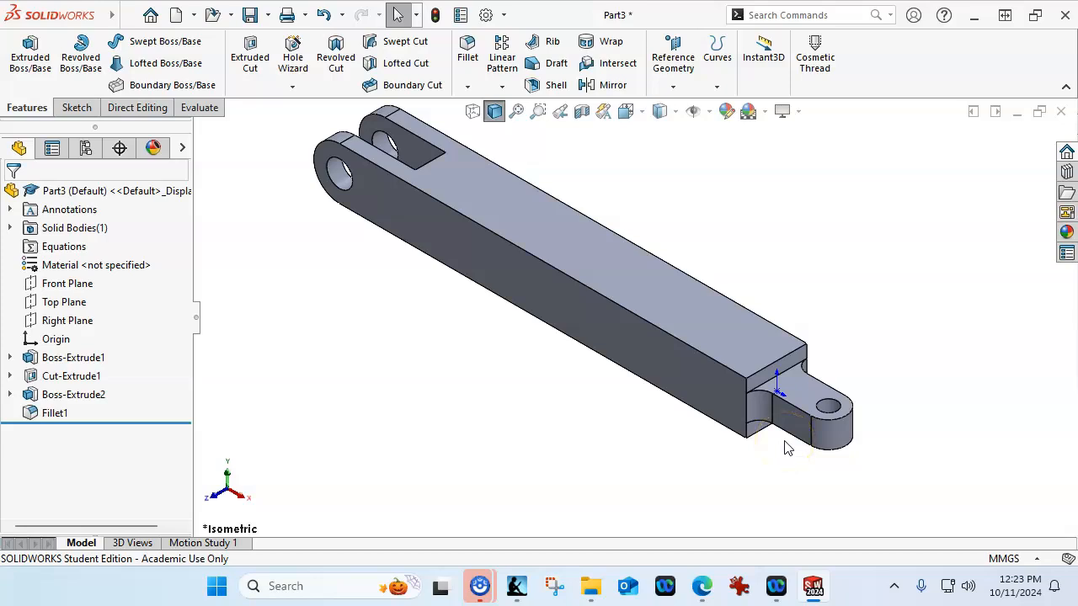
pyautogui.click(242, 17)
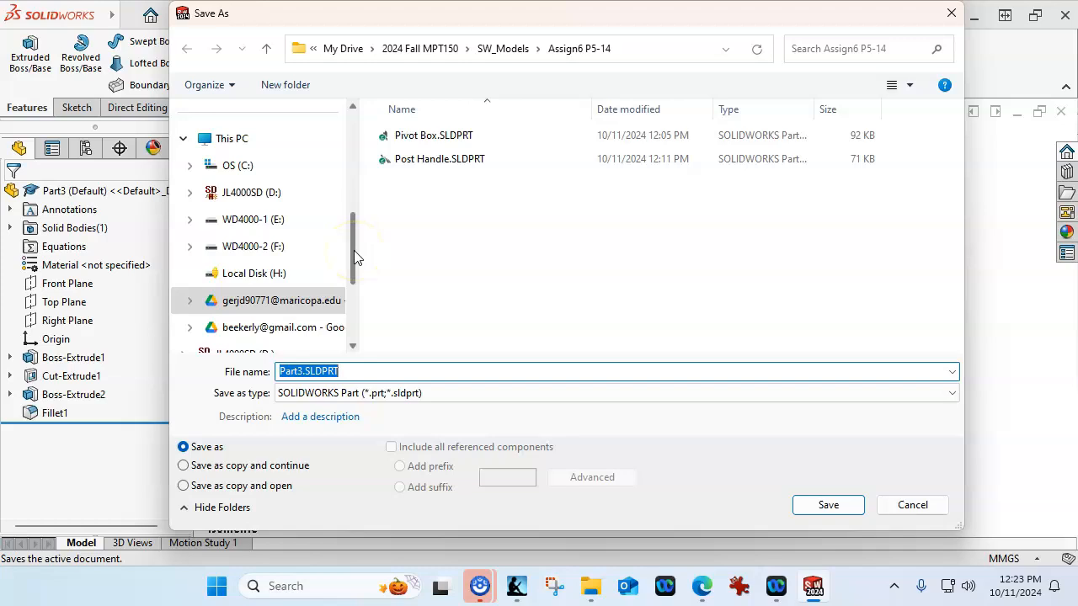
pyautogui.write('Post l')
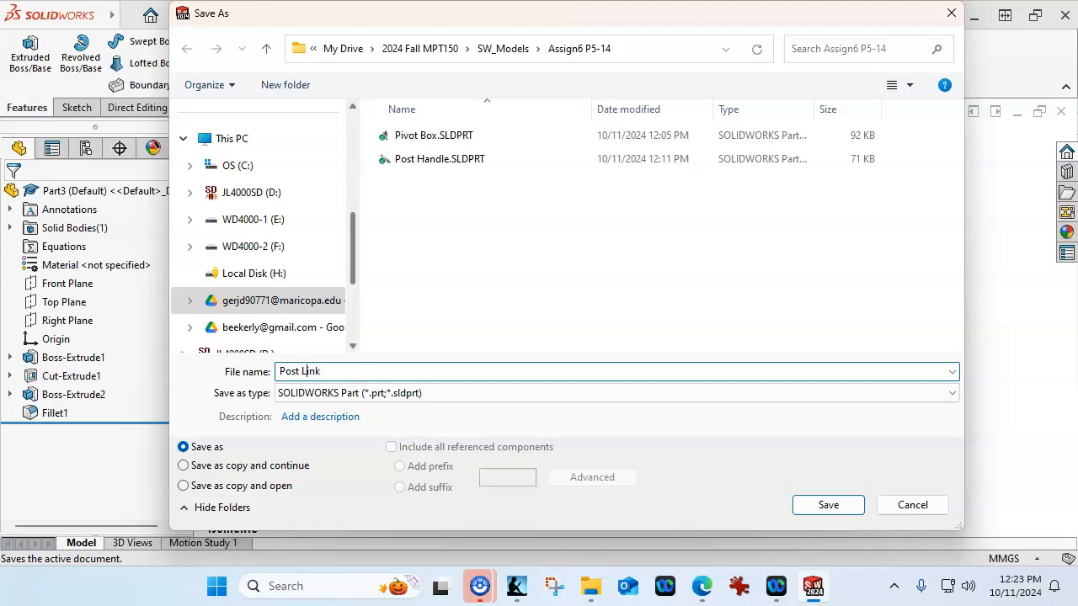
pyautogui.click(819, 506)
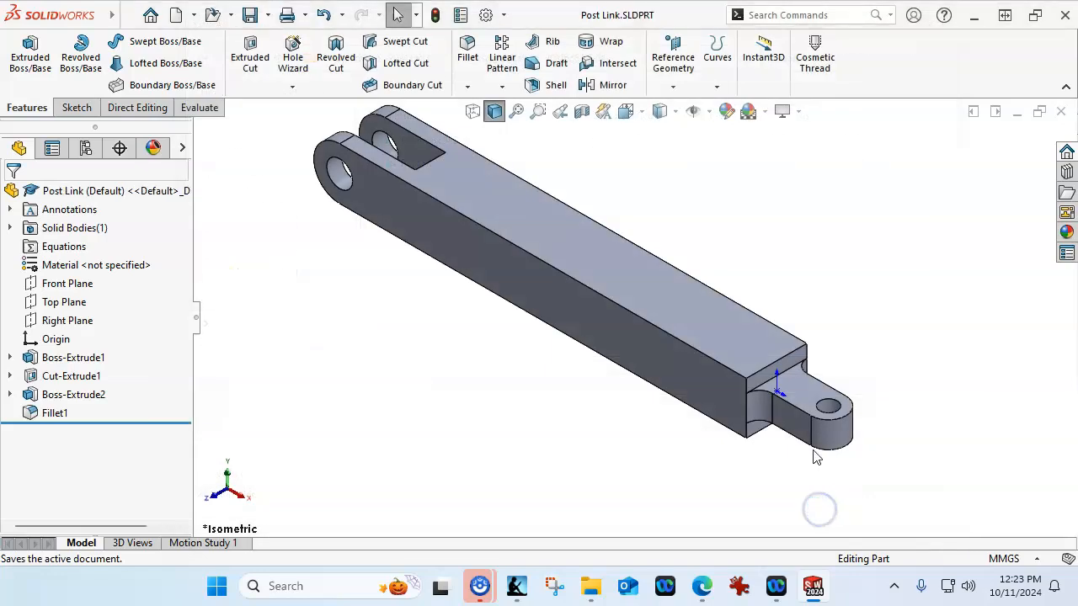
pyautogui.click(768, 230)
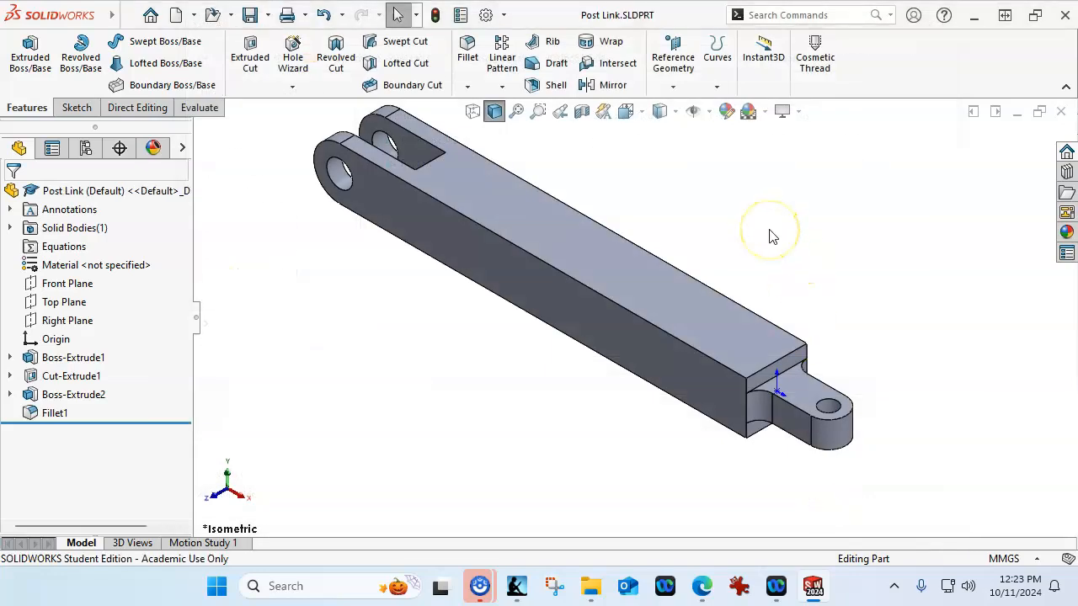